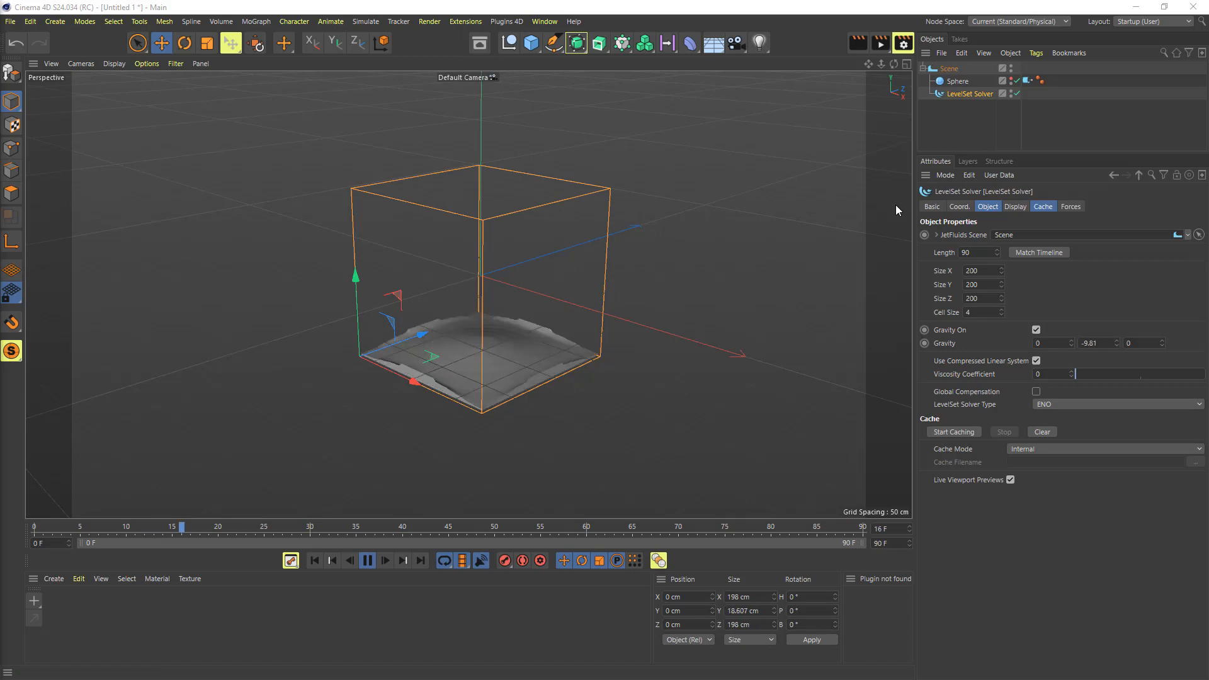
- Delete the existing Jet Fluids scene with its sphere and solver, and stop the timeline playback
click(948, 68)
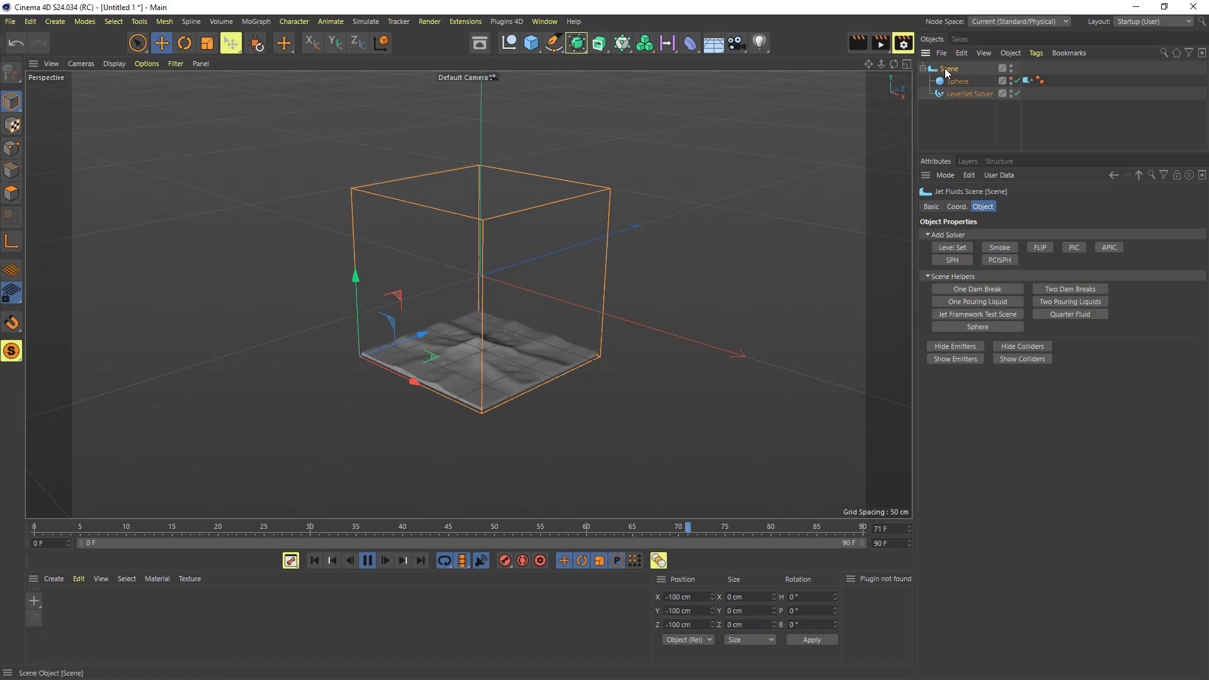
key(Delete)
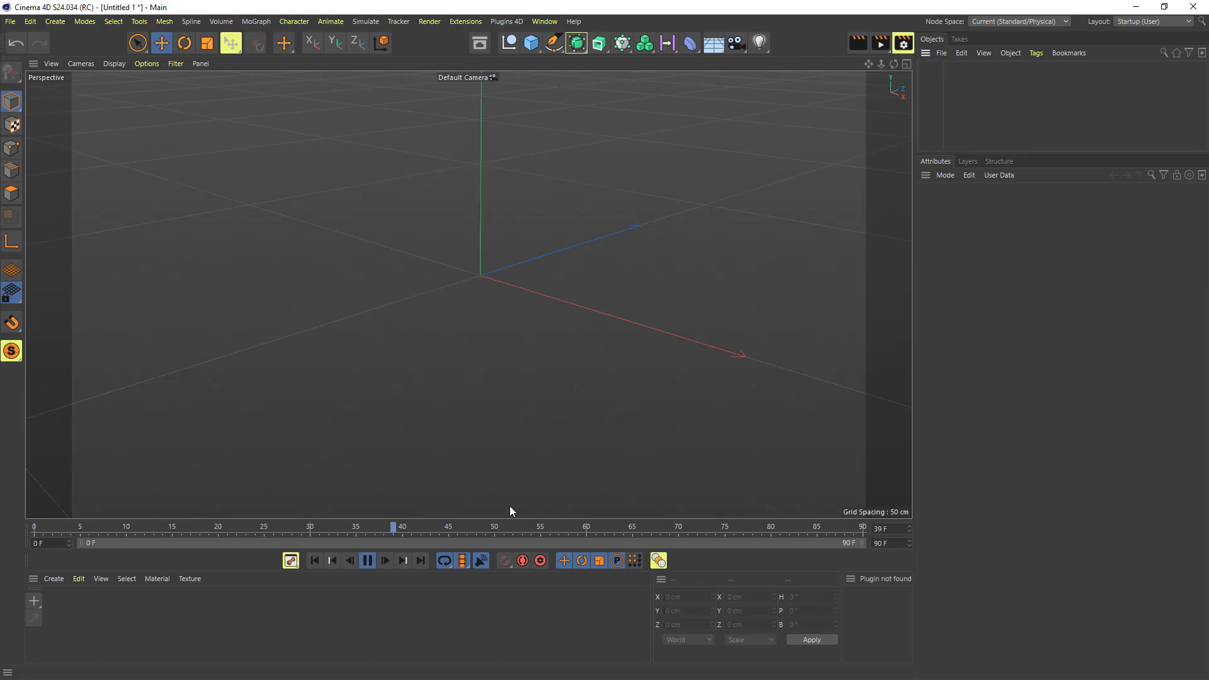
click(372, 559)
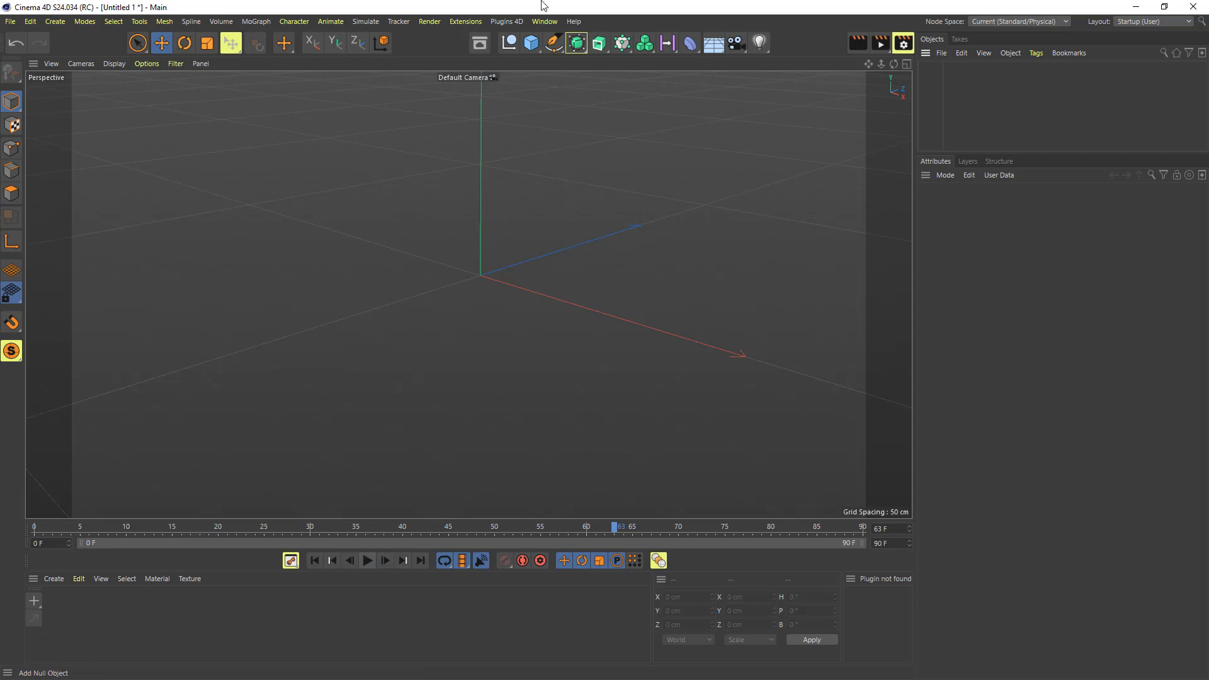
- Detach the Jet Fluids plugin's command list and dock it between the viewport and the object manager
click(464, 22)
mouse_move(542, 74)
click(602, 69)
drag(607, 62, 801, 99)
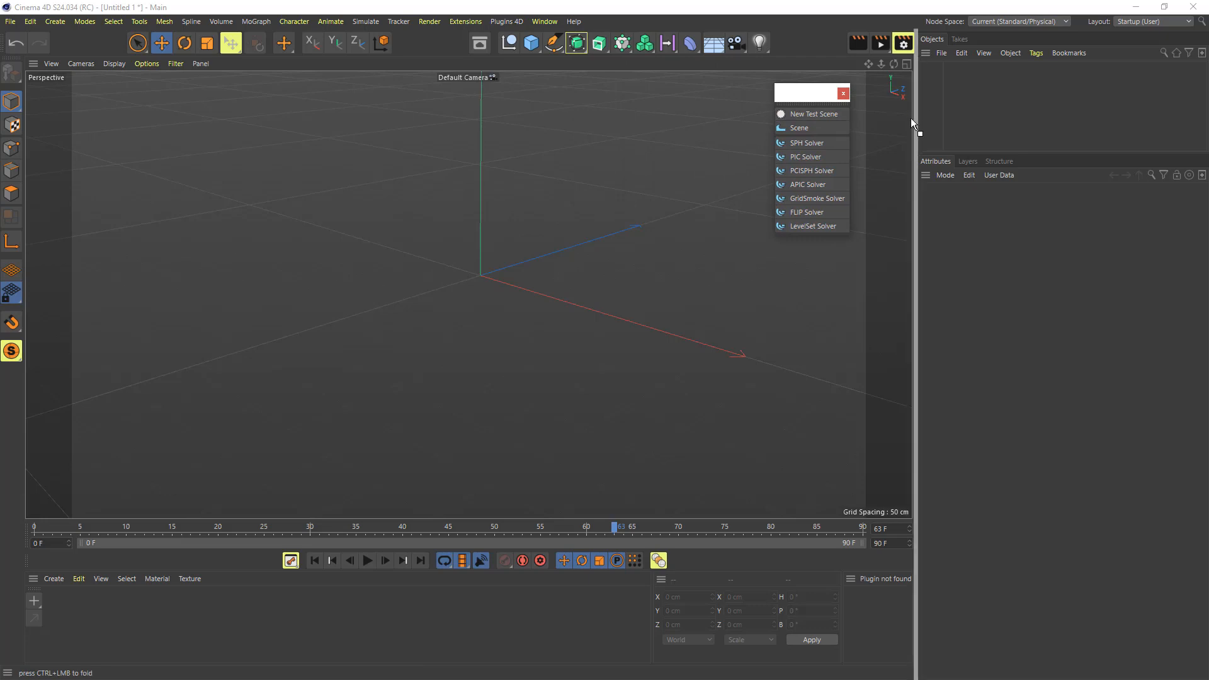
drag(909, 119, 910, 120)
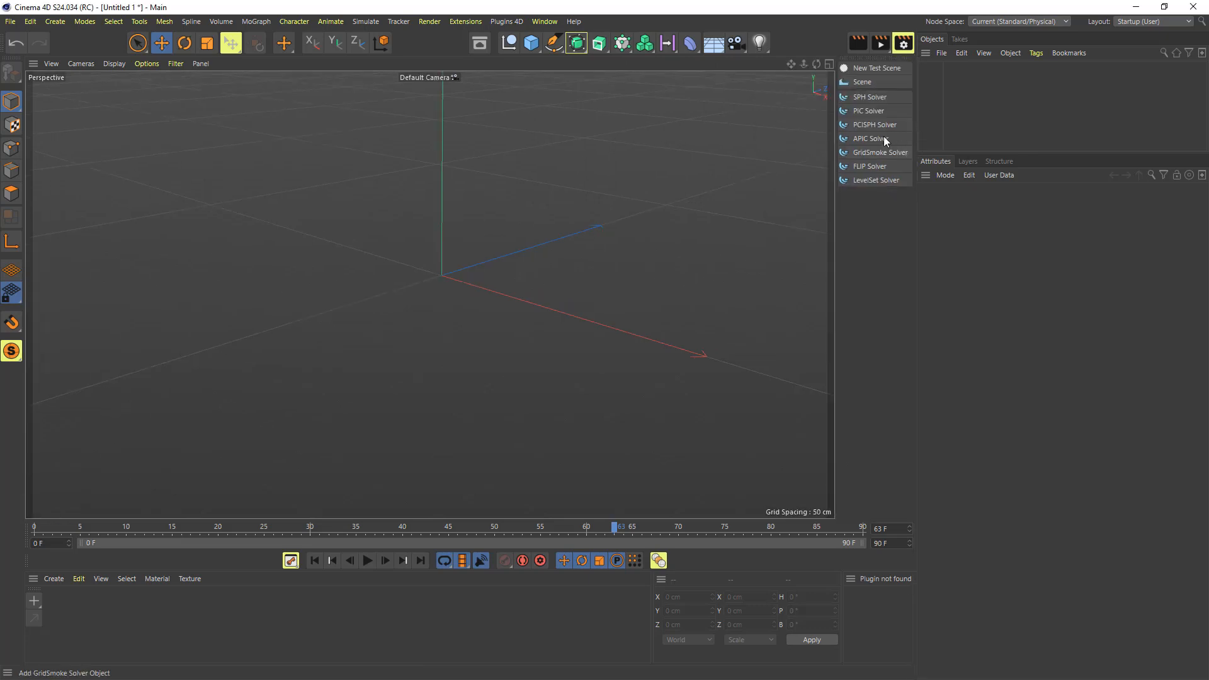
- Add an empty Jet Fluids Scene object, trying a New Test Scene as well and undoing it
click(863, 81)
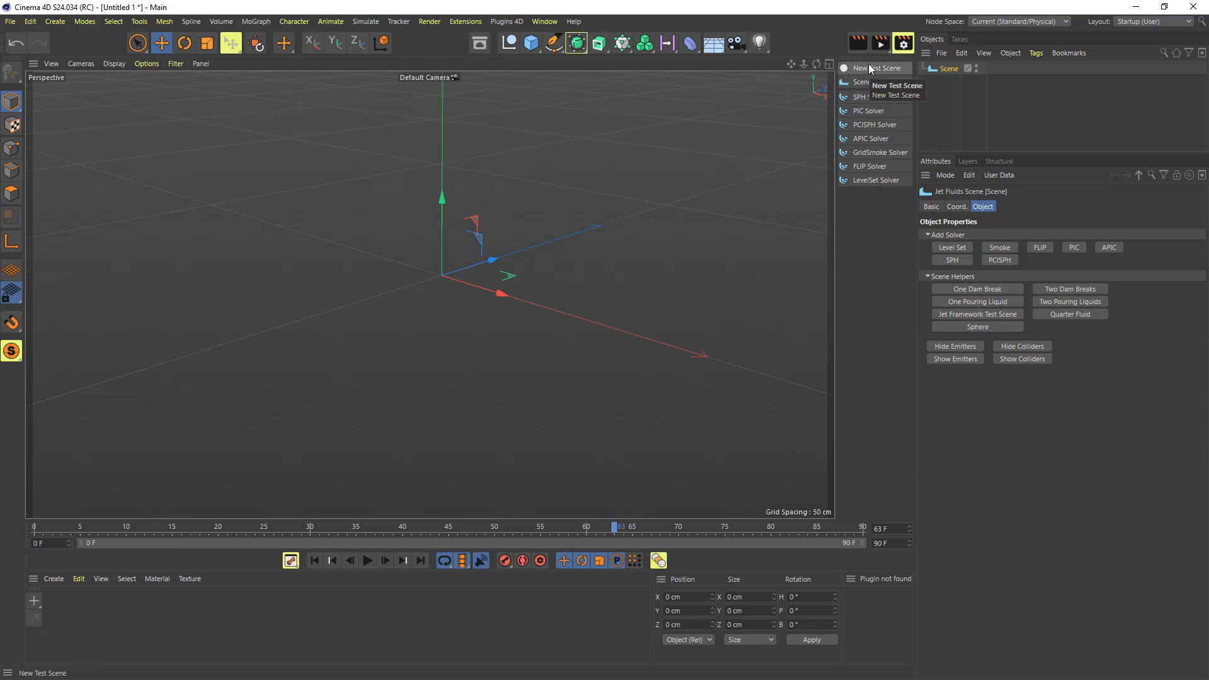
click(875, 68)
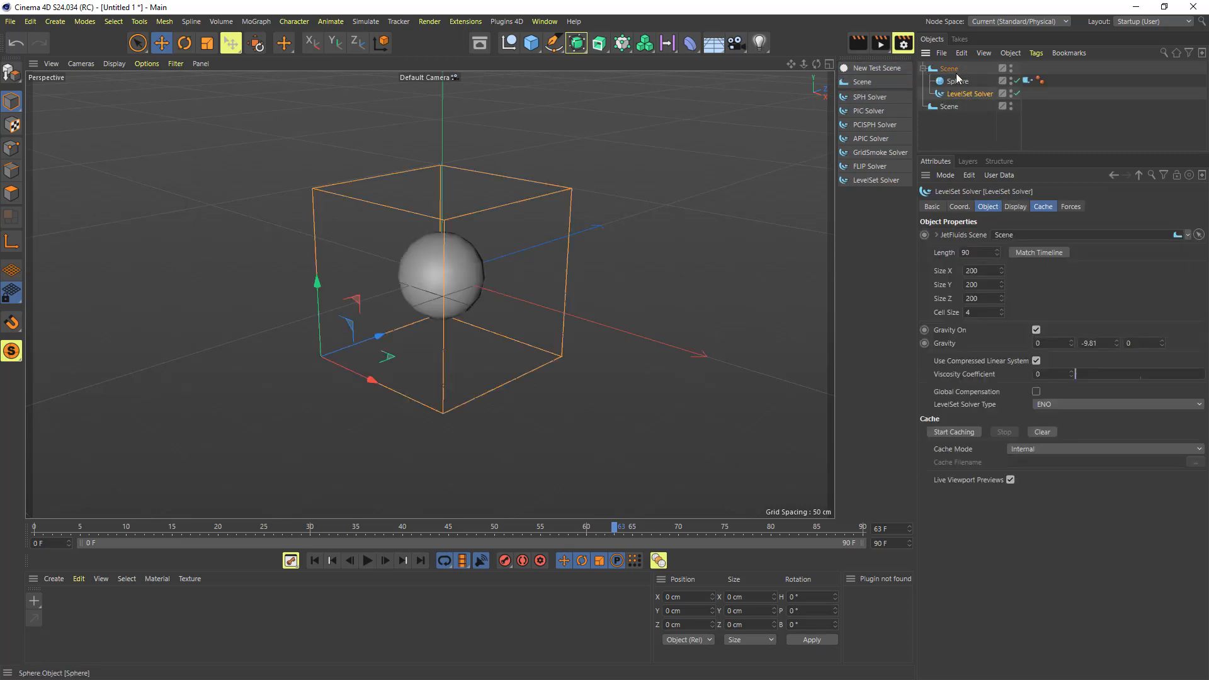
key(ctrl+z)
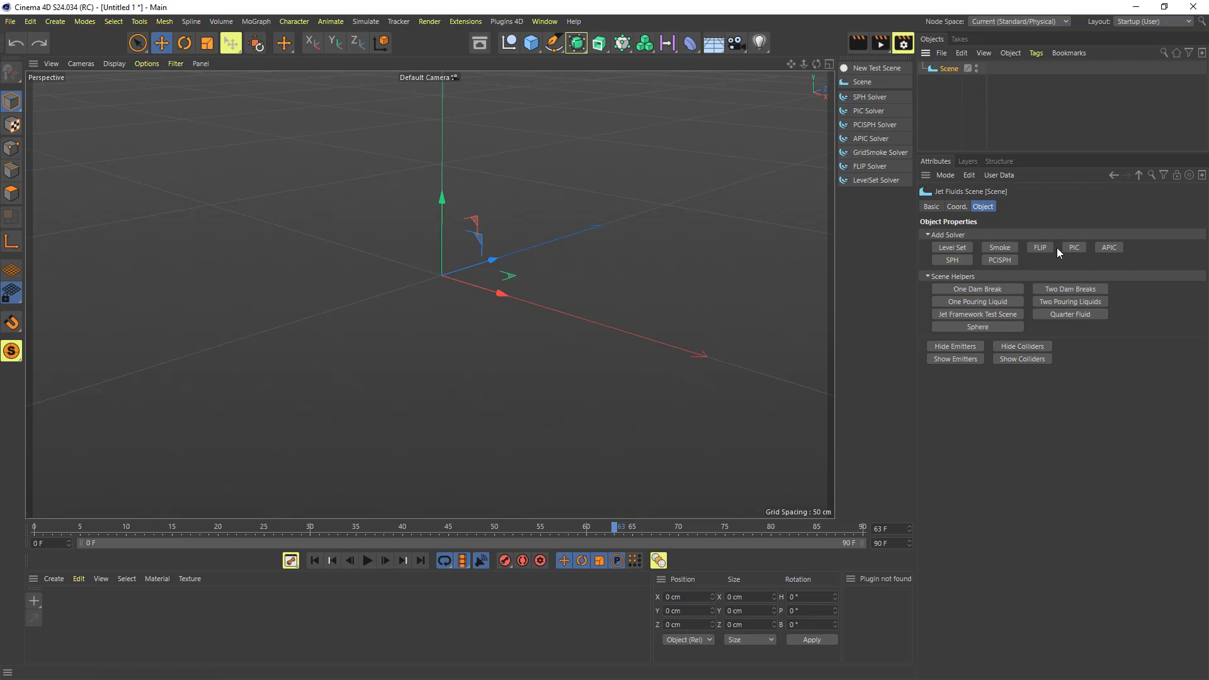
- Try the scene's solver types, leaving a LevelSet Solver inside it, and expand the scene's hierarchy
click(953, 250)
key(ctrl+z)
click(999, 252)
key(ctrl+z)
click(1043, 250)
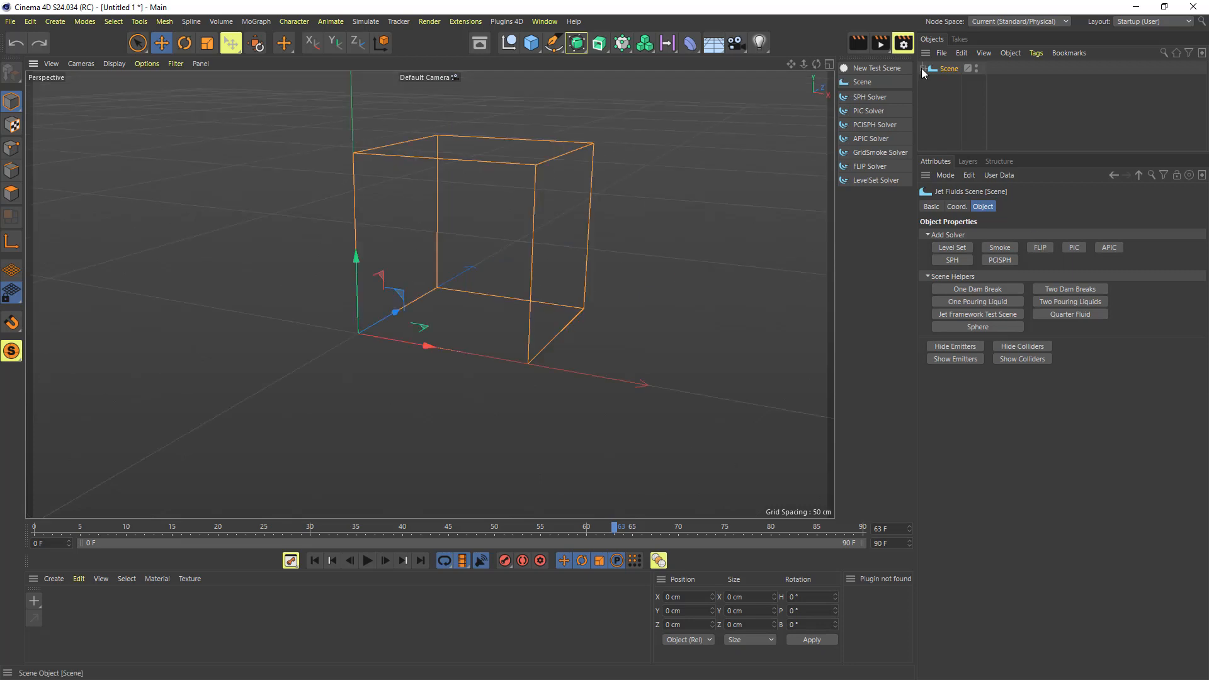
click(923, 69)
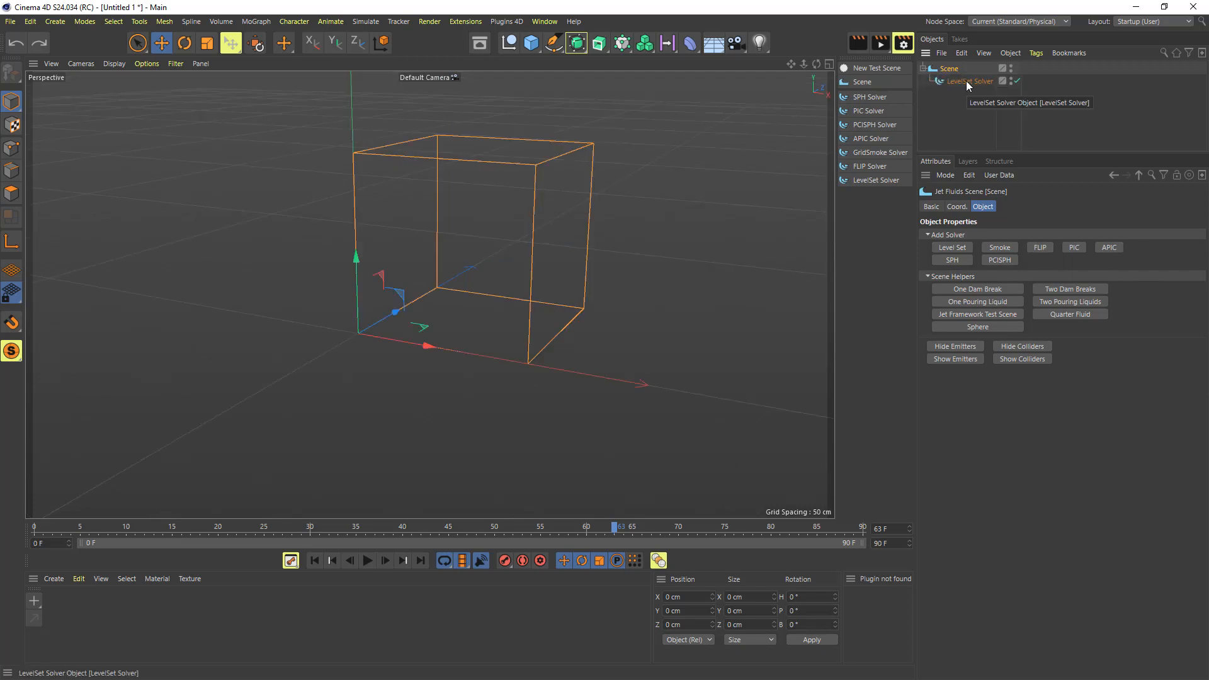
- Try the One and Two Dam Breaks, One and Two Pouring Liquids and Jet Framework Test Scene setups, undoing each
click(977, 288)
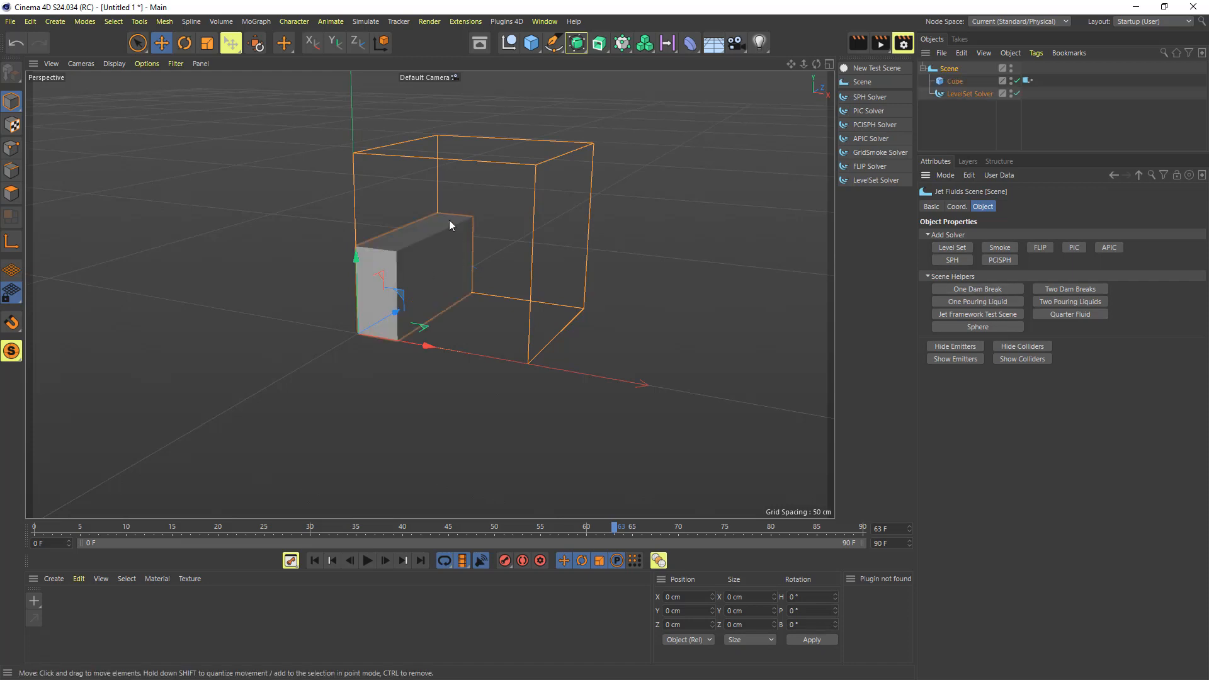
click(1045, 288)
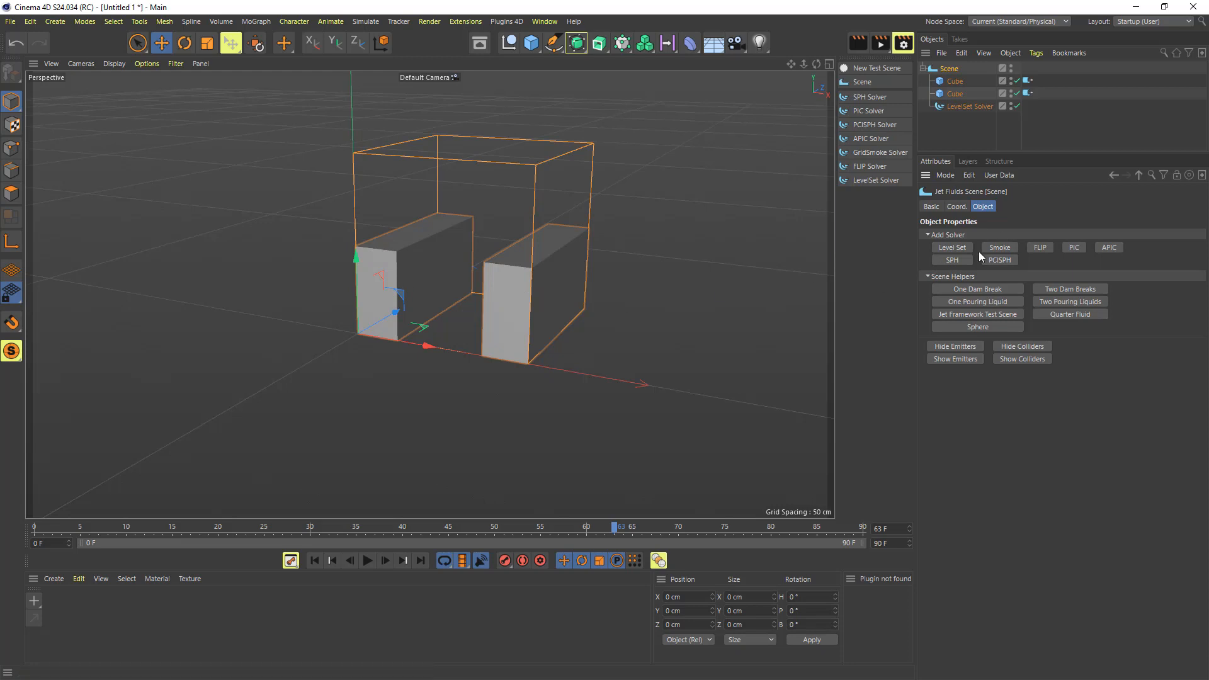
click(976, 301)
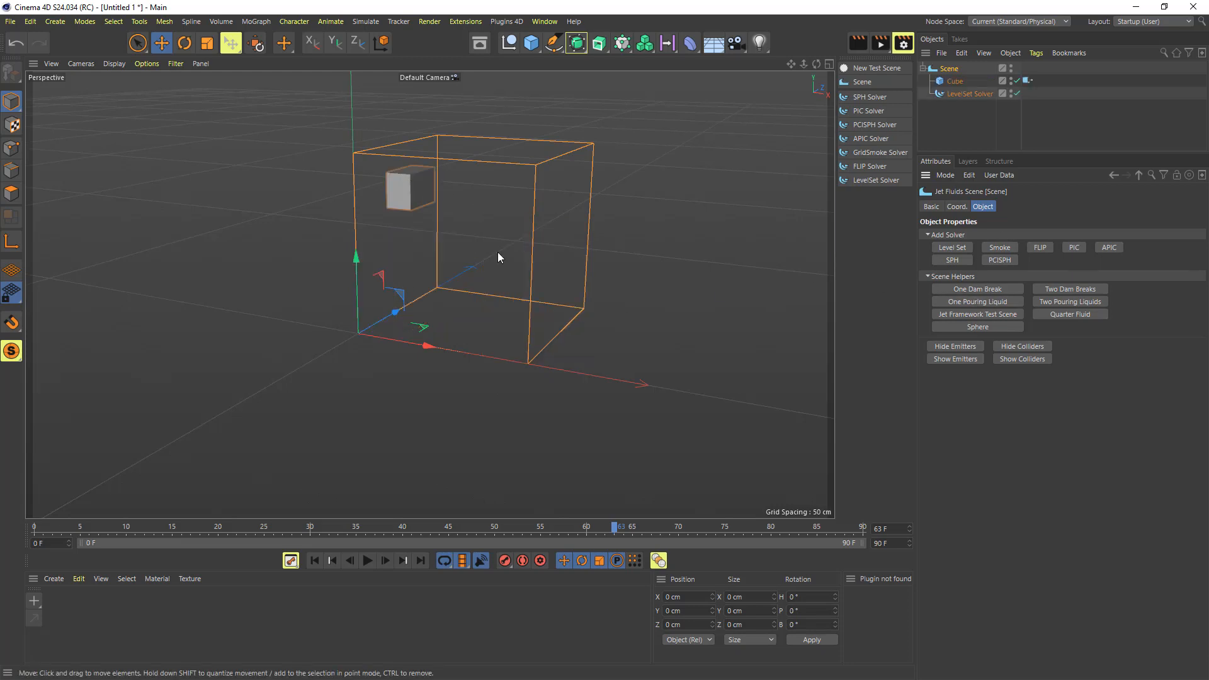
click(1071, 301)
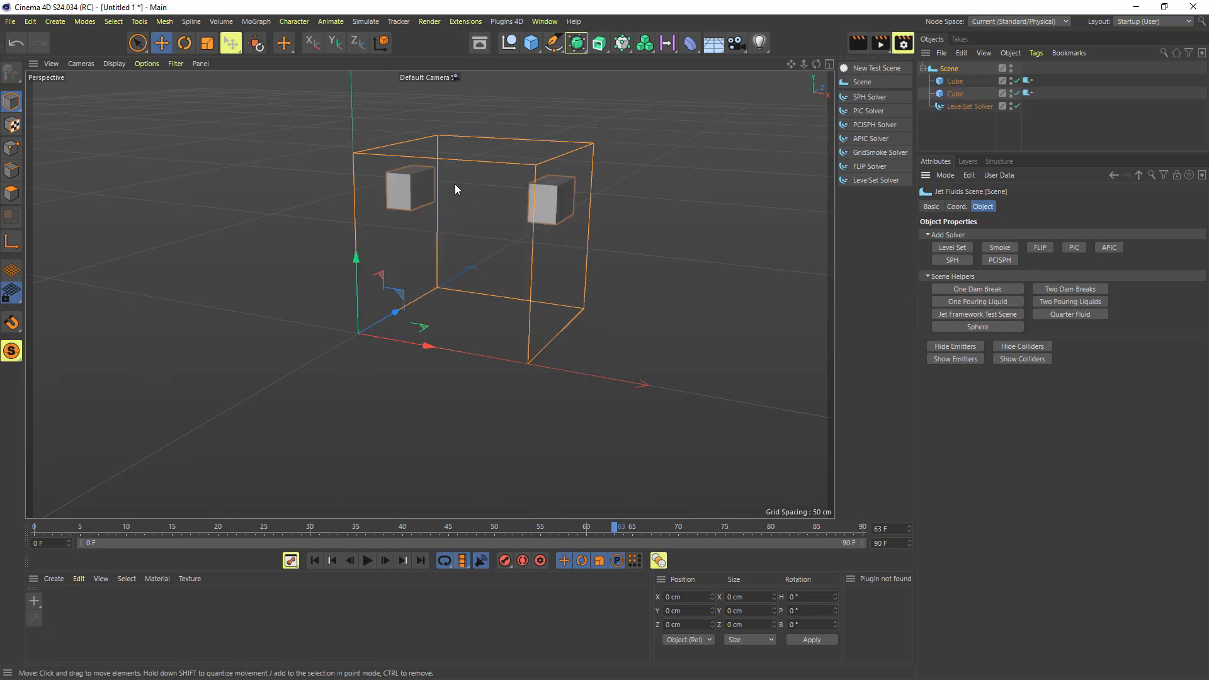
click(944, 314)
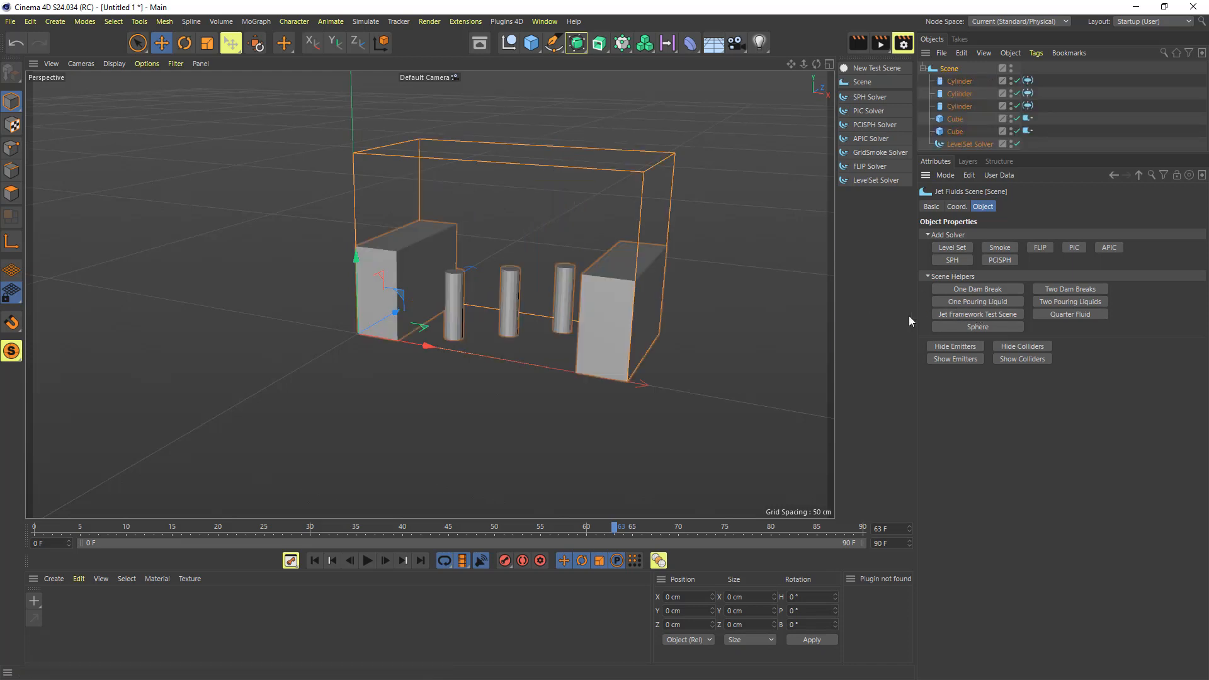
drag(816, 64, 780, 63)
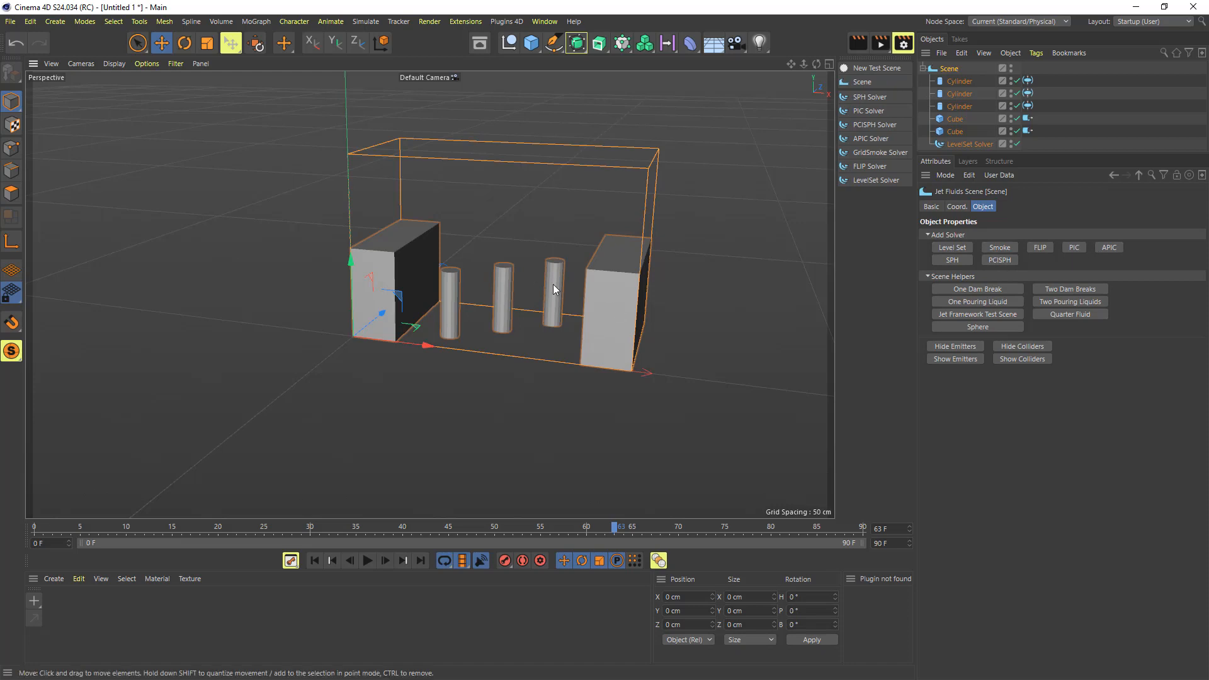
key(ctrl+z)
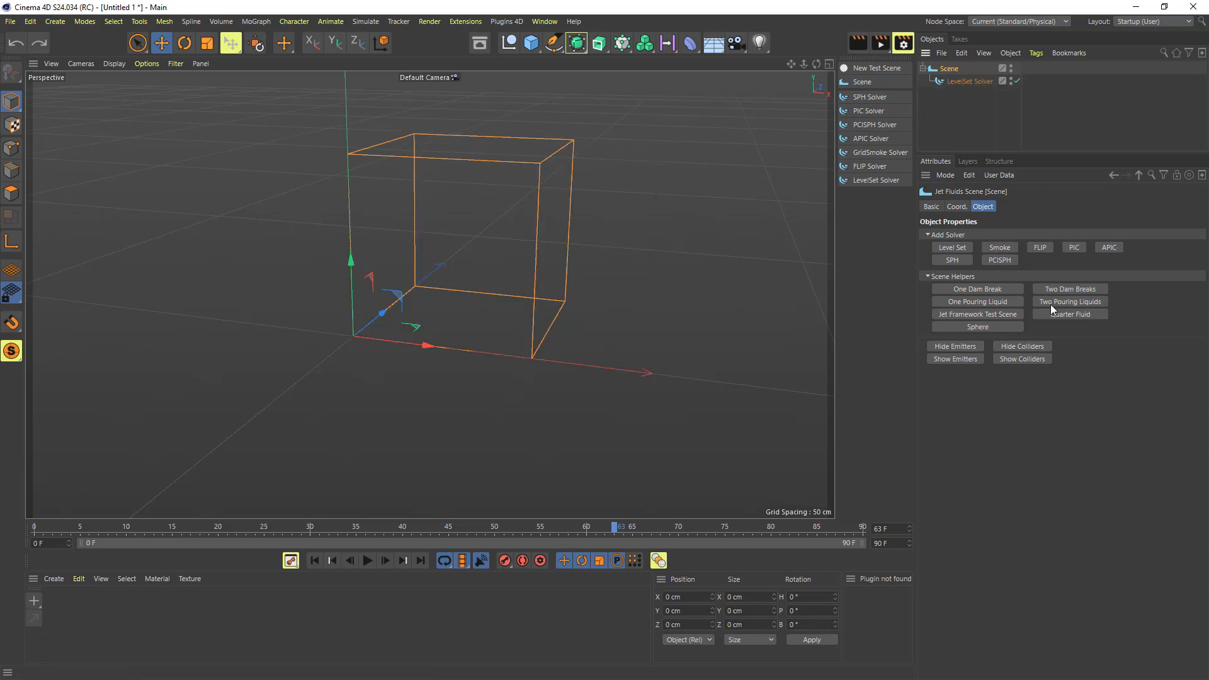
- Add the Quarter Fluid and Sphere setups to the scene and start caching the LevelSet Solver
click(1069, 314)
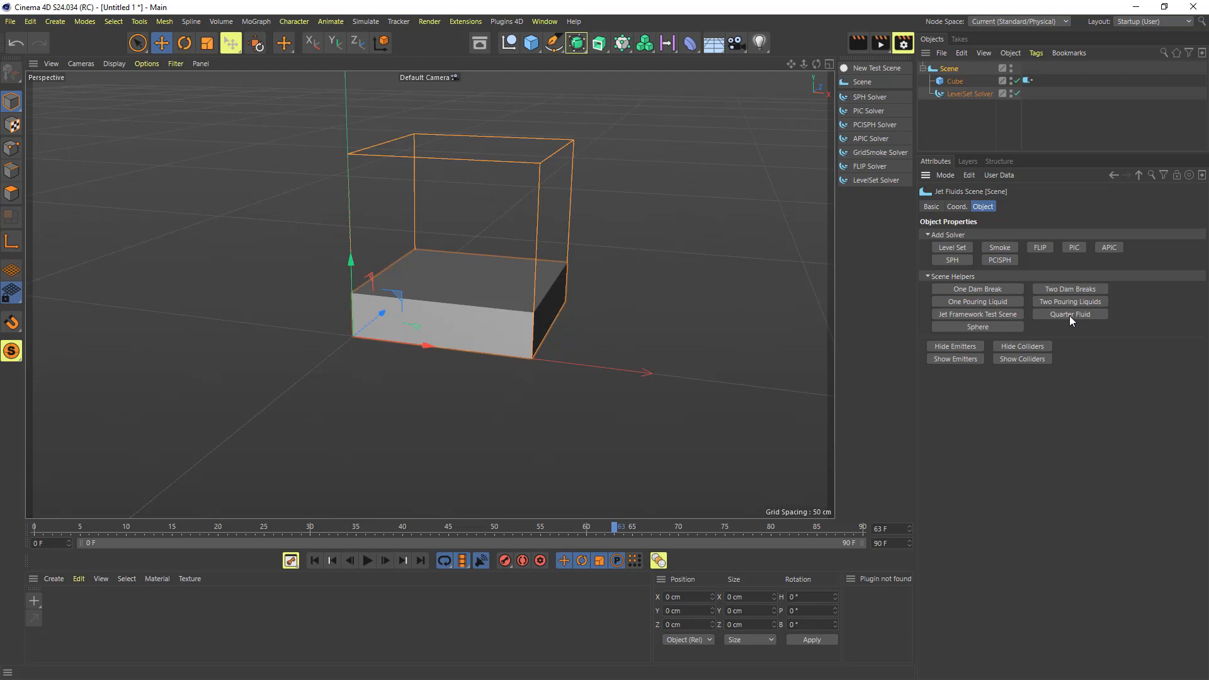
click(991, 327)
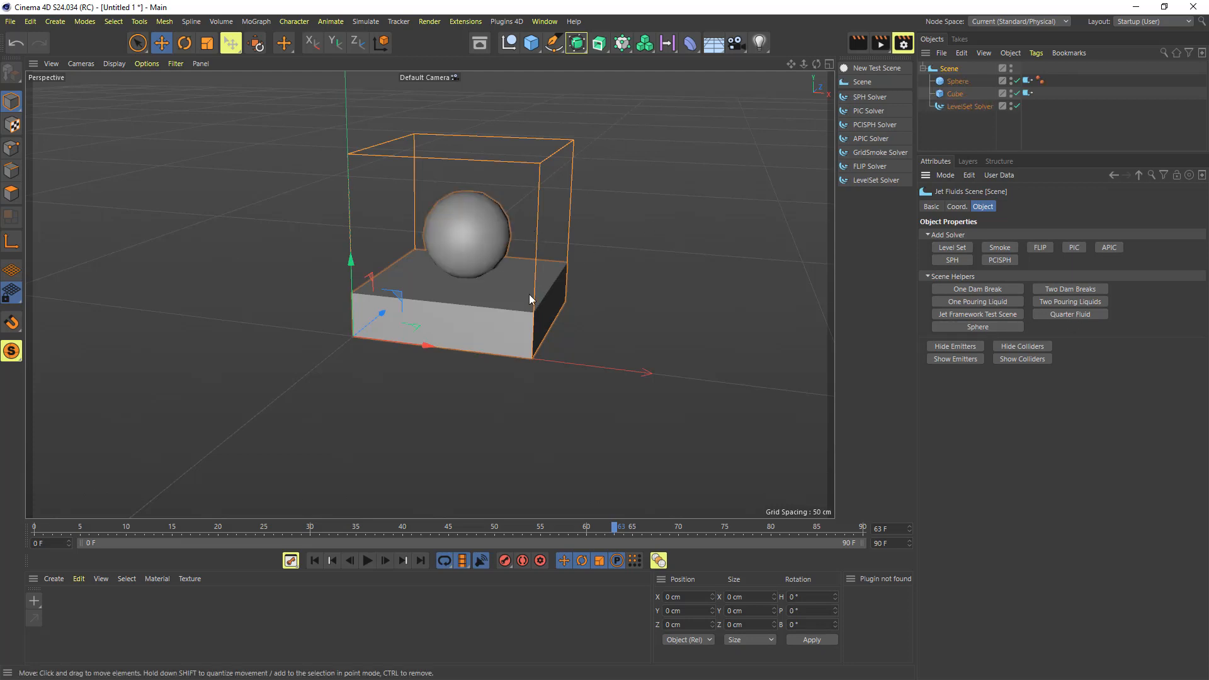
click(968, 108)
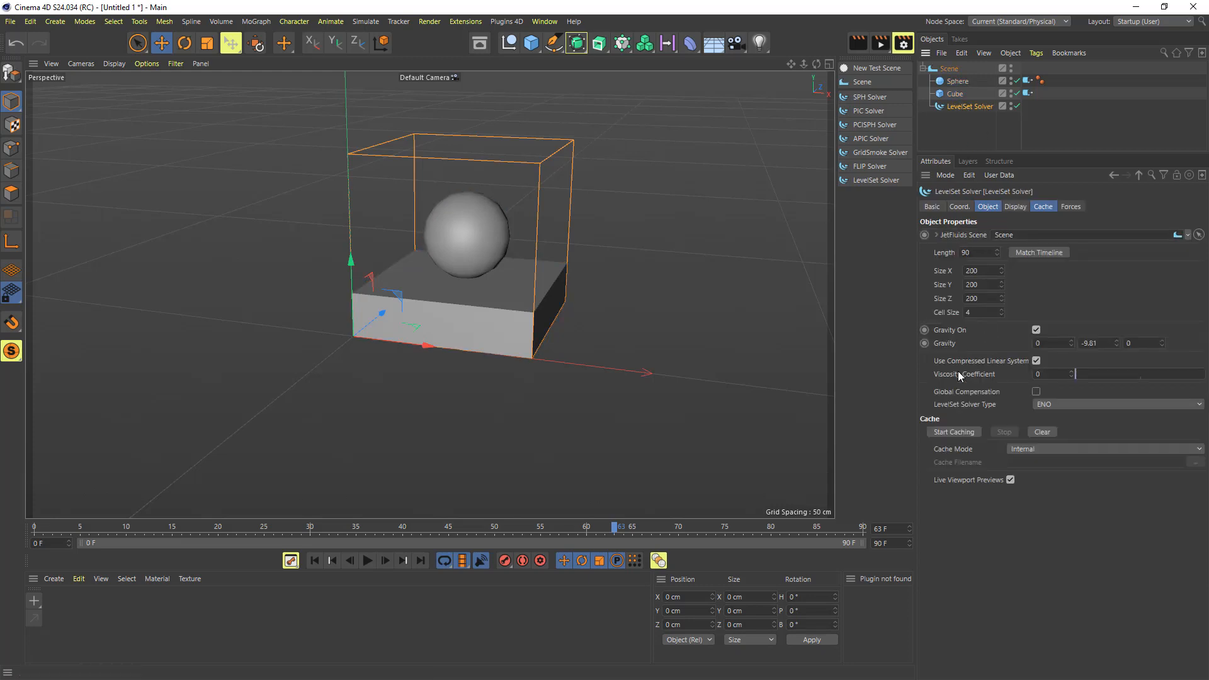
click(976, 431)
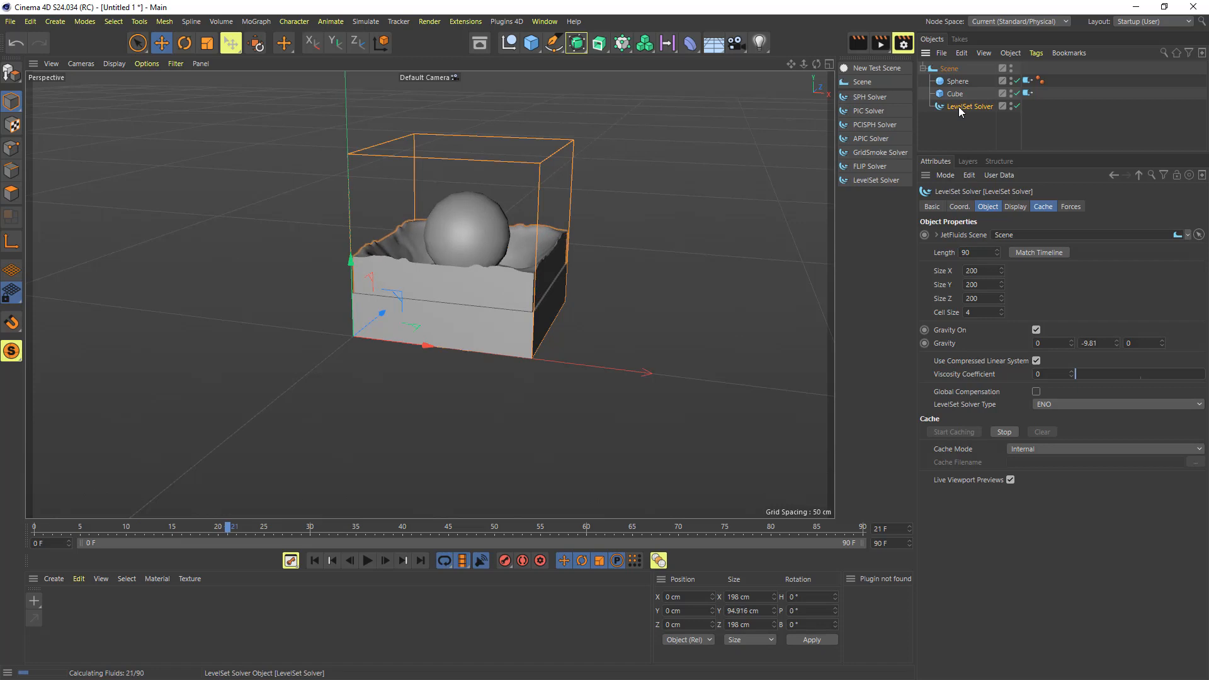
- Hide the scene's emitters and play back the cached fluid simulation
click(943, 69)
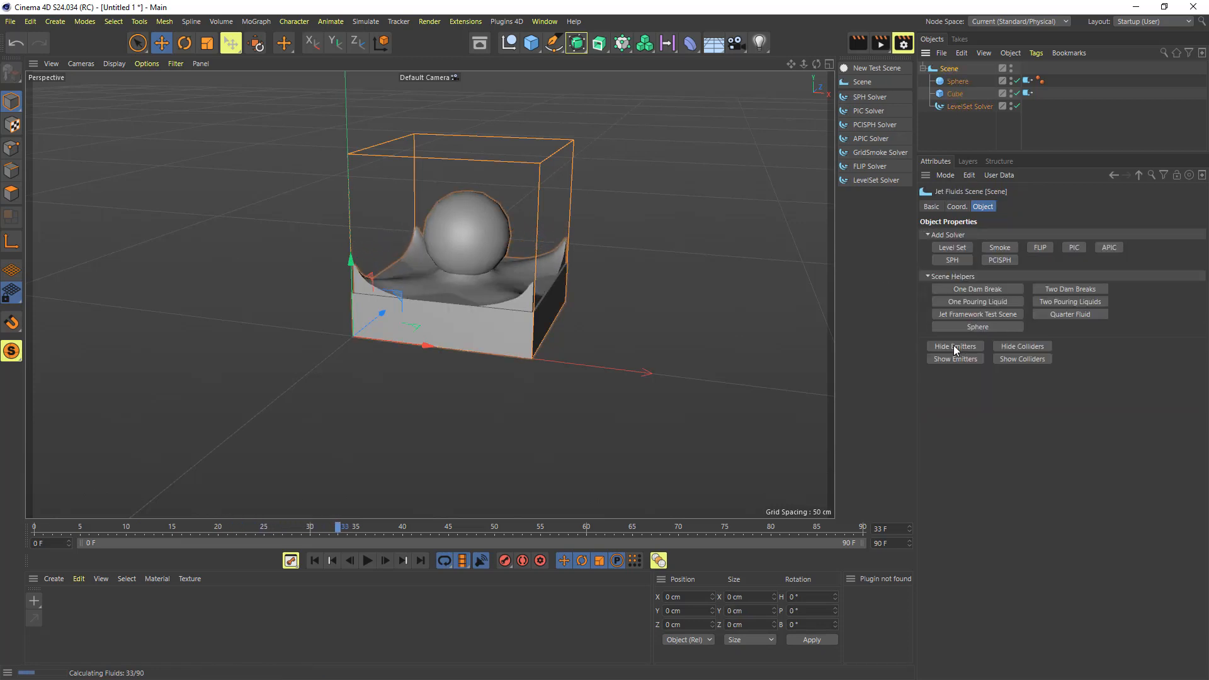
click(955, 359)
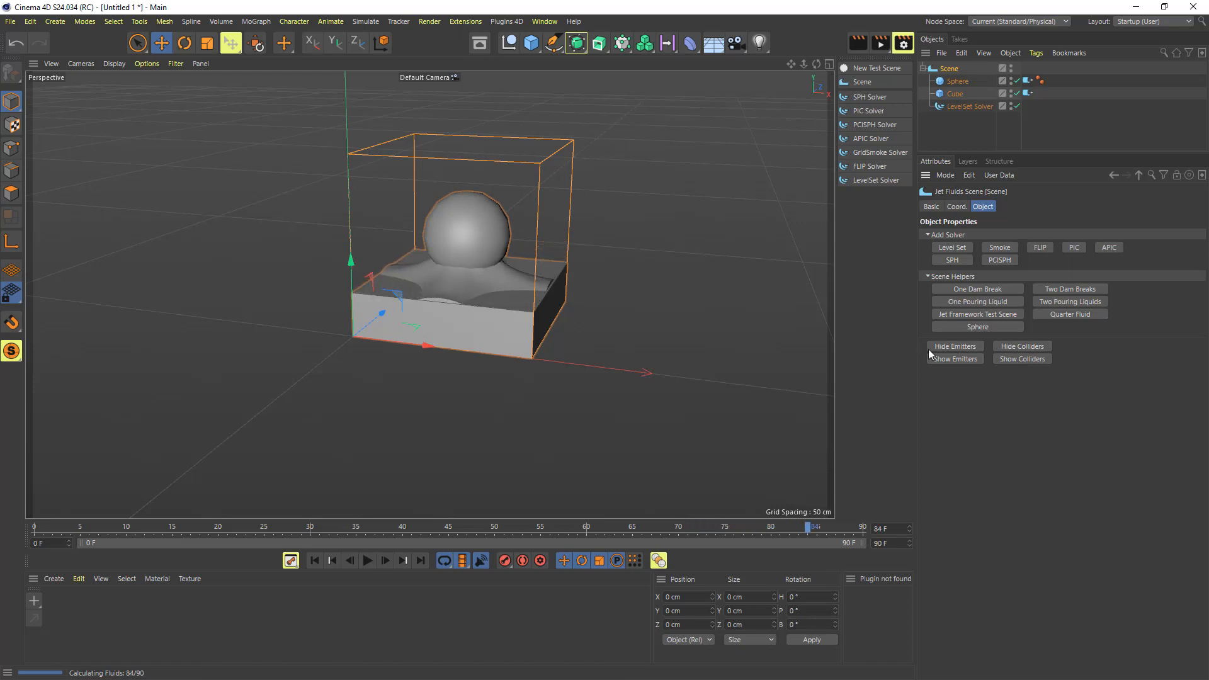
click(949, 346)
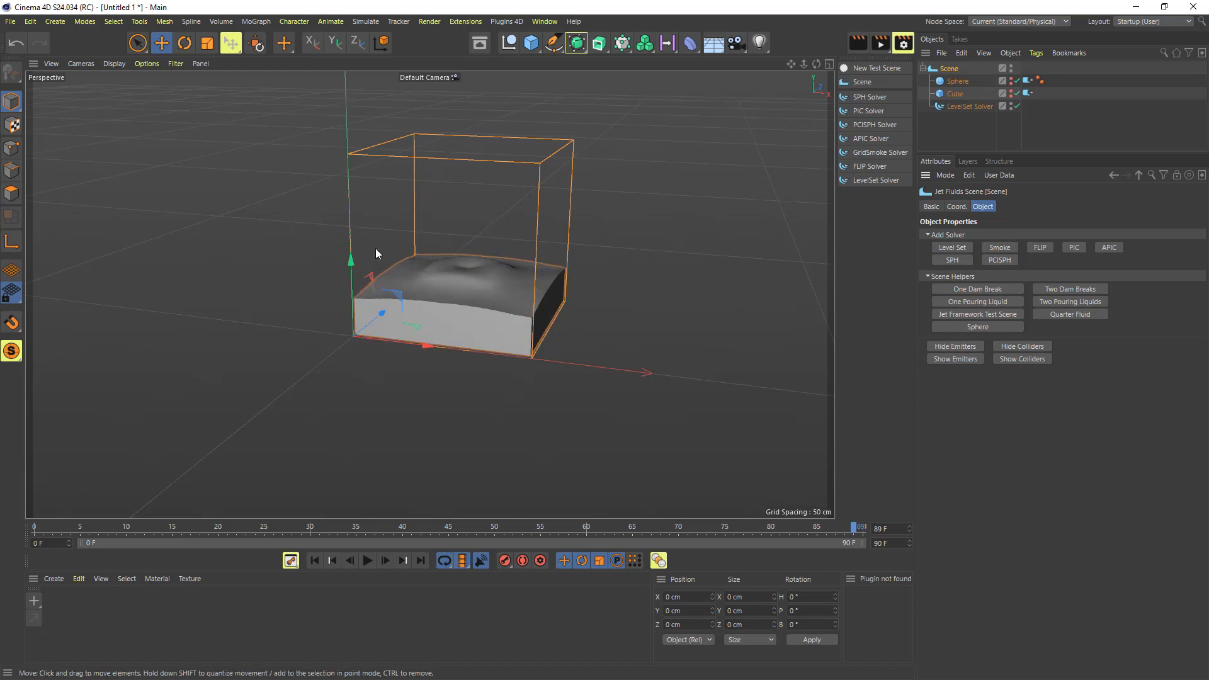
click(371, 561)
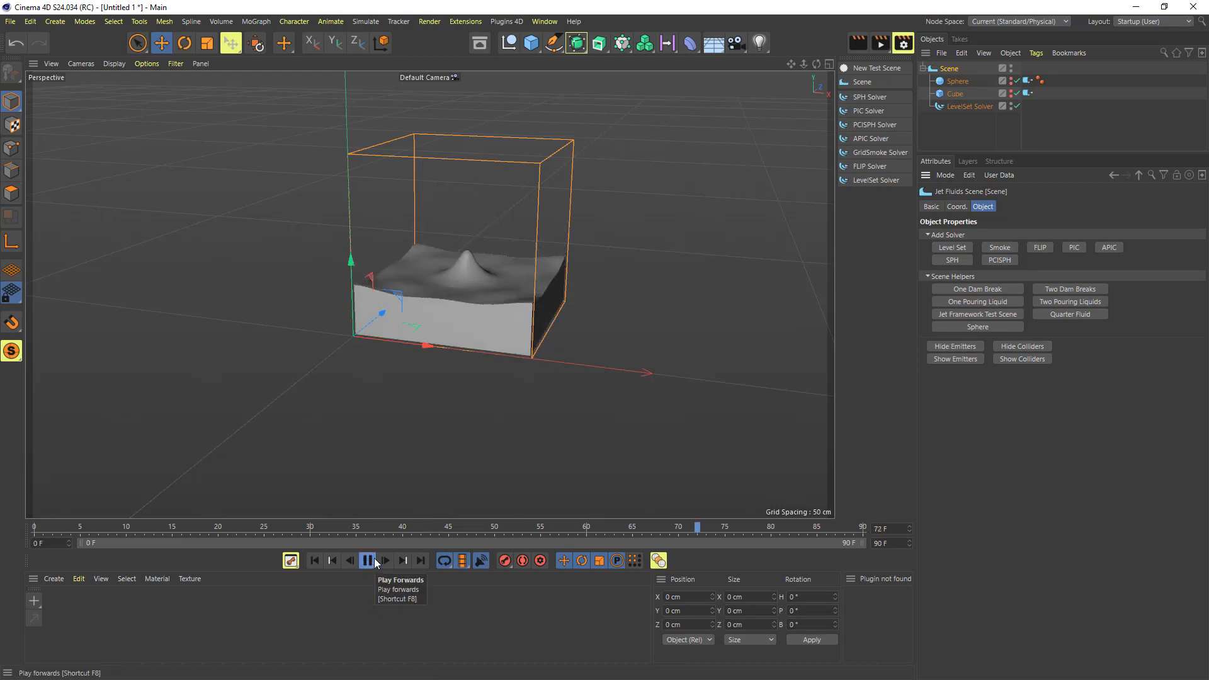
click(375, 561)
- Clear the LevelSet Solver's cache and delete the Sphere and Cube emitters from the scene
click(953, 107)
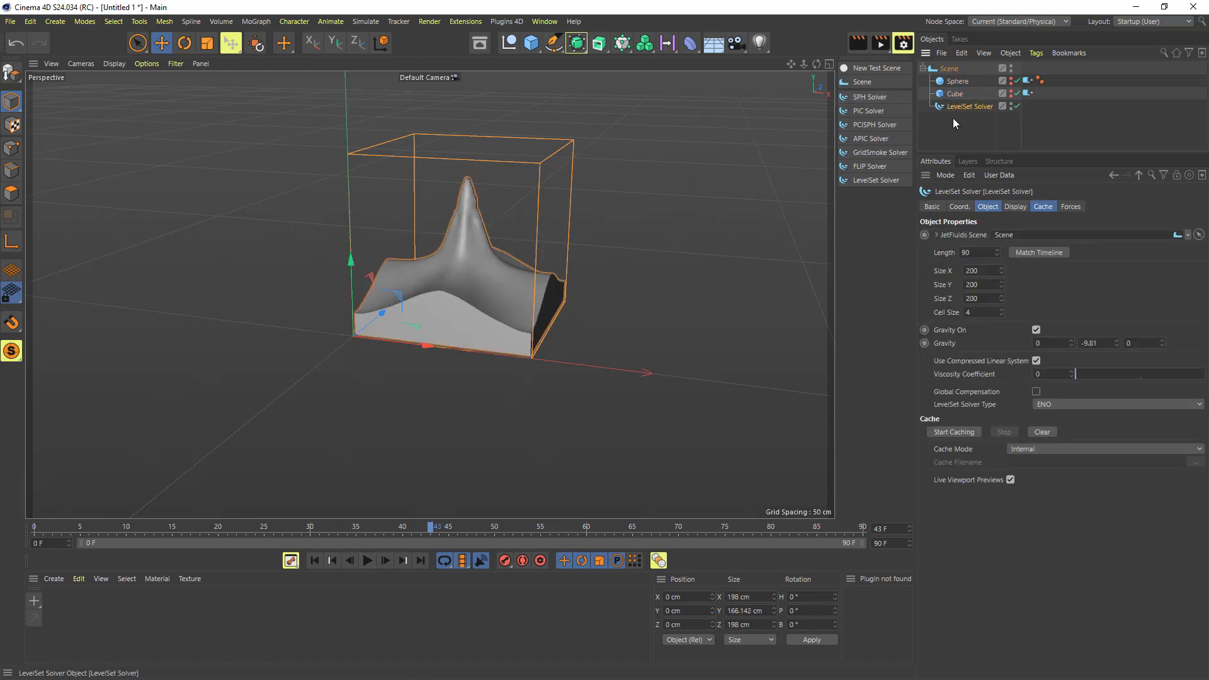
click(1042, 432)
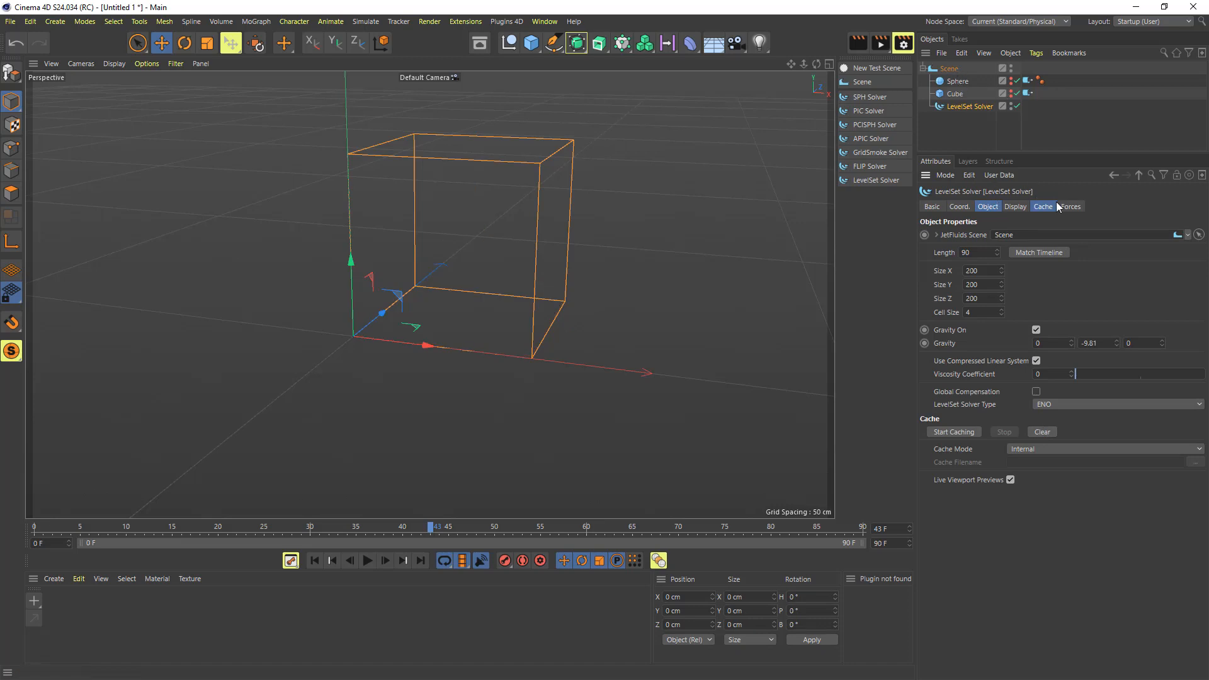
click(949, 68)
click(957, 82)
ctrl+click(954, 93)
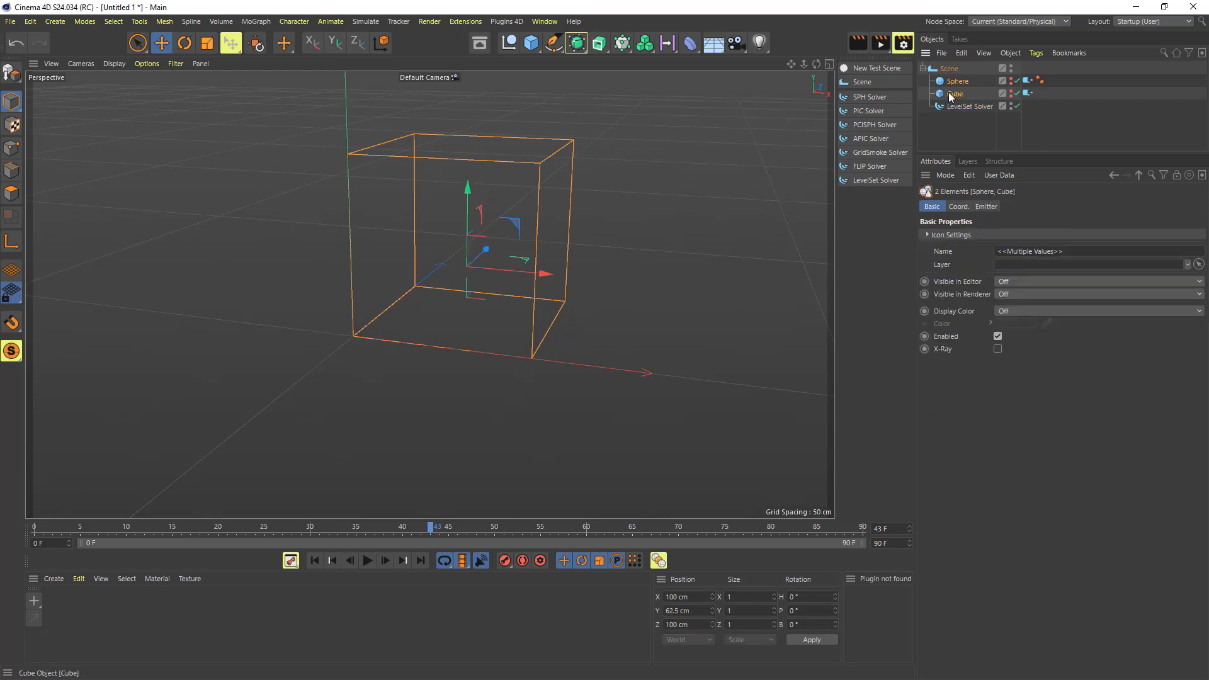
key(Delete)
- Add the Two Pouring Liquids setup to the scene and start caching the LevelSet Solver with live viewport previews on
click(945, 69)
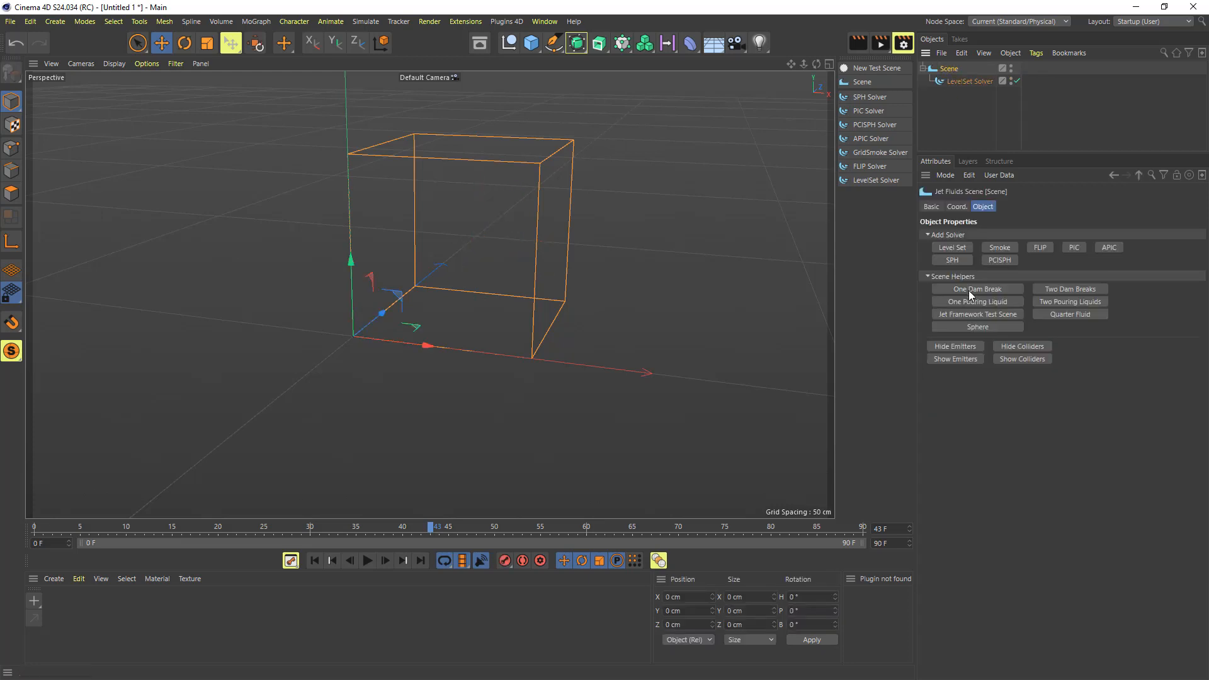
click(1063, 299)
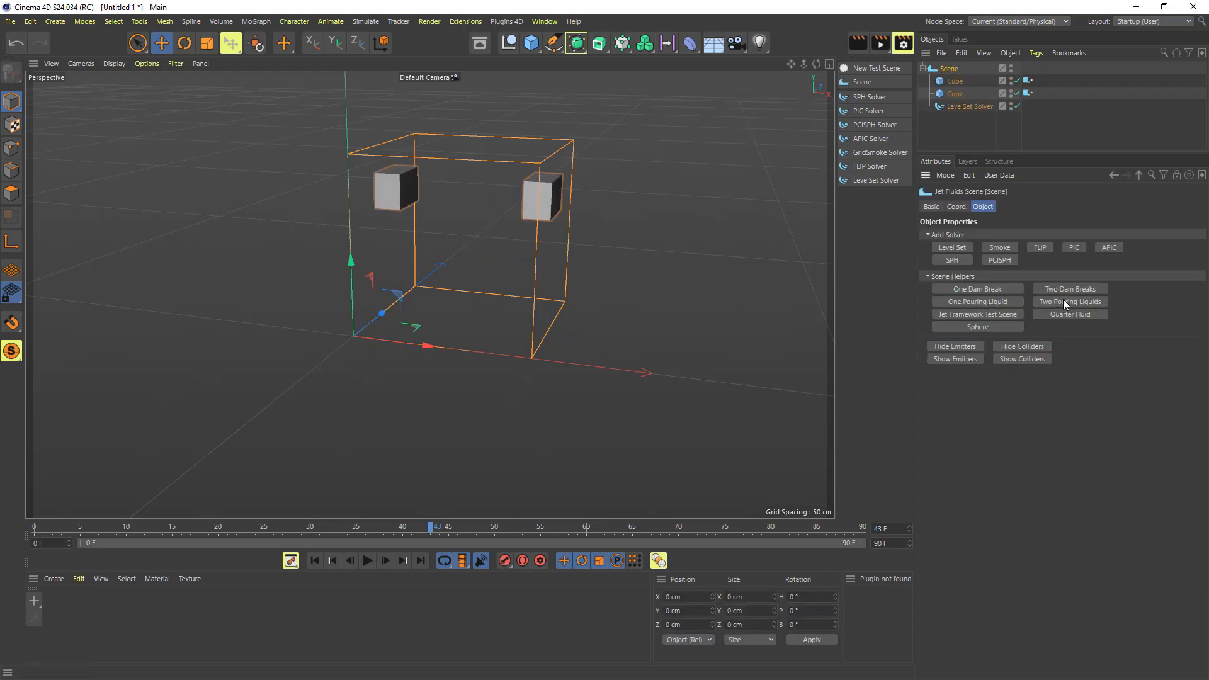
click(973, 106)
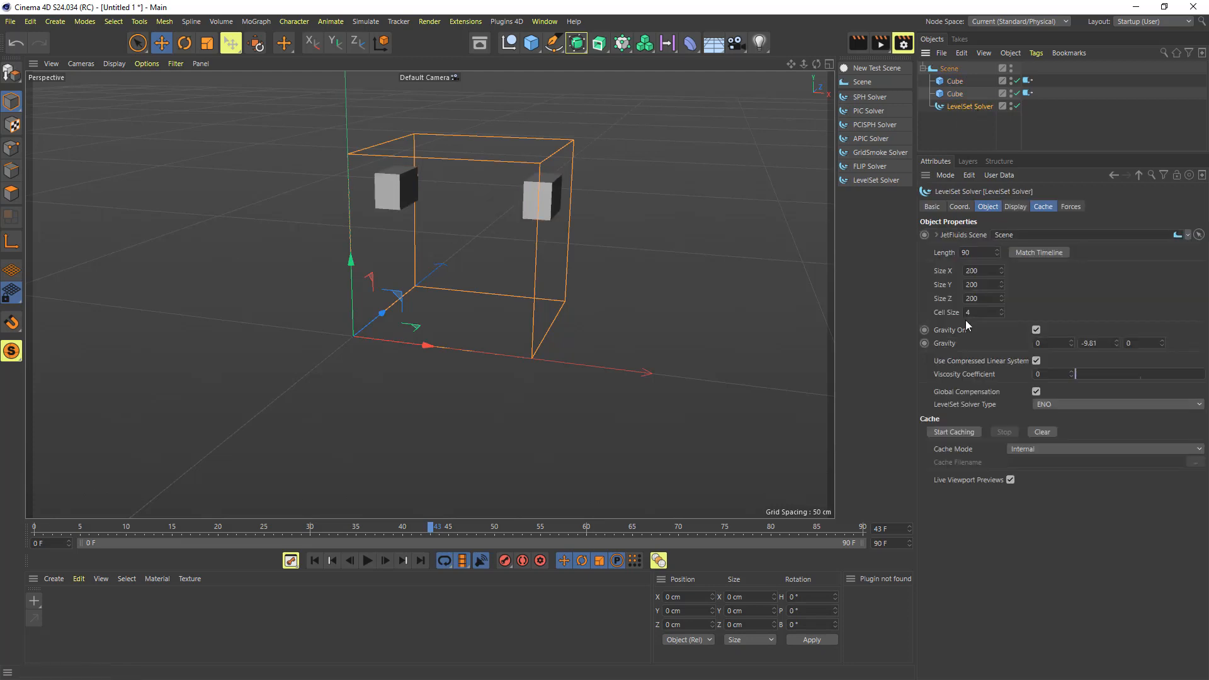
click(958, 431)
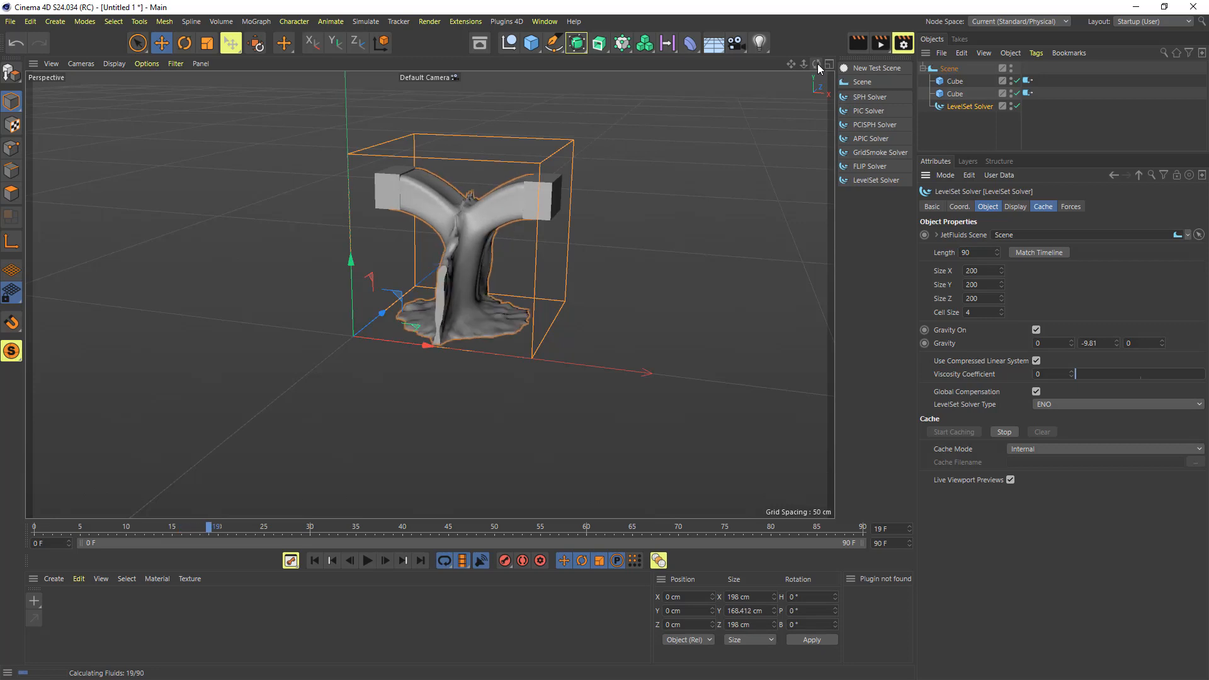
mouse_move(816, 65)
mouse_down()
mouse_move(858, 65)
mouse_move(801, 66)
mouse_up()
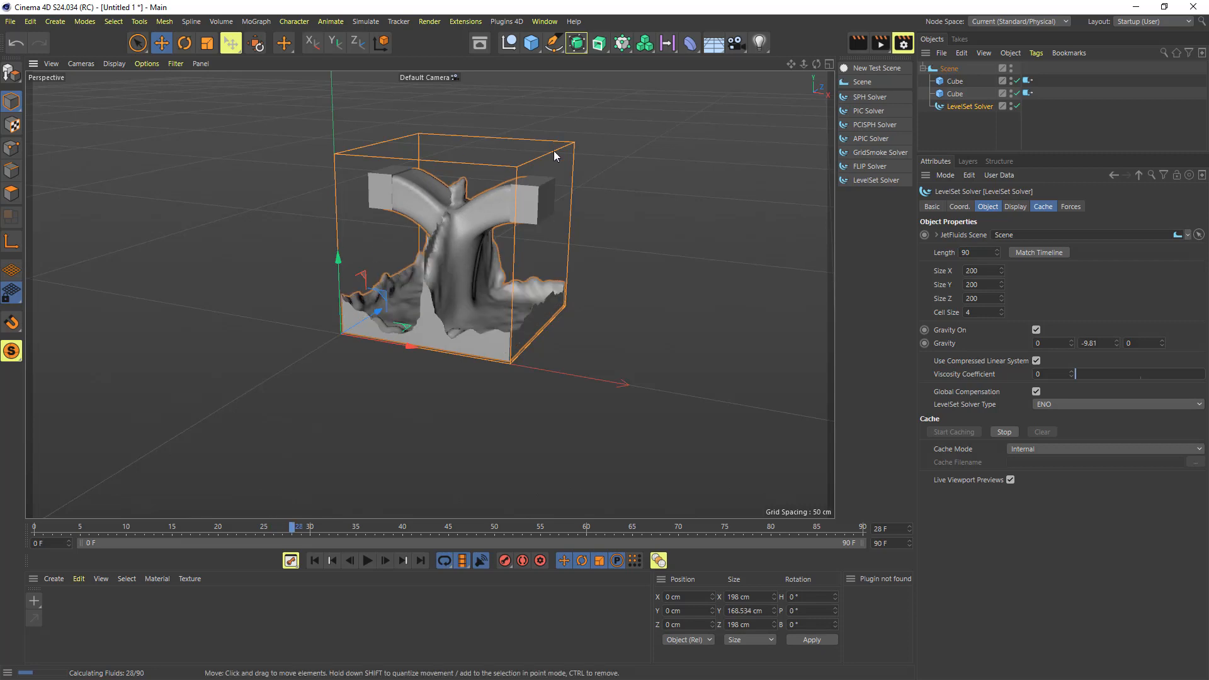
drag(816, 65, 787, 74)
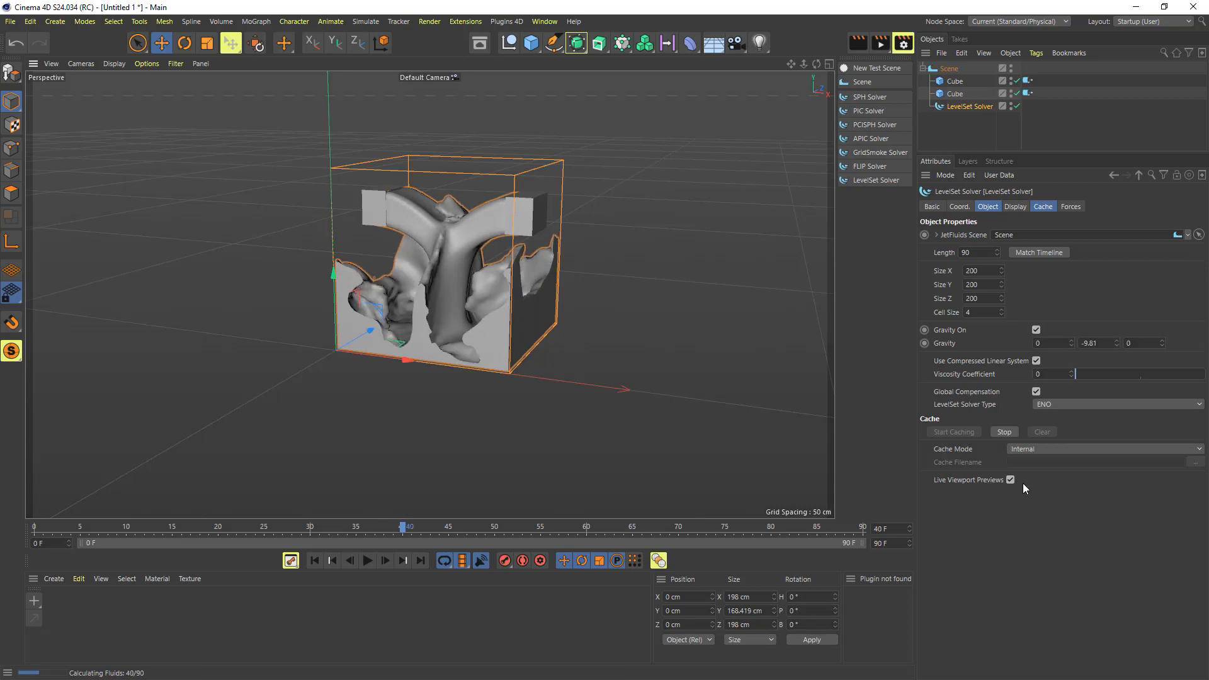
click(1011, 479)
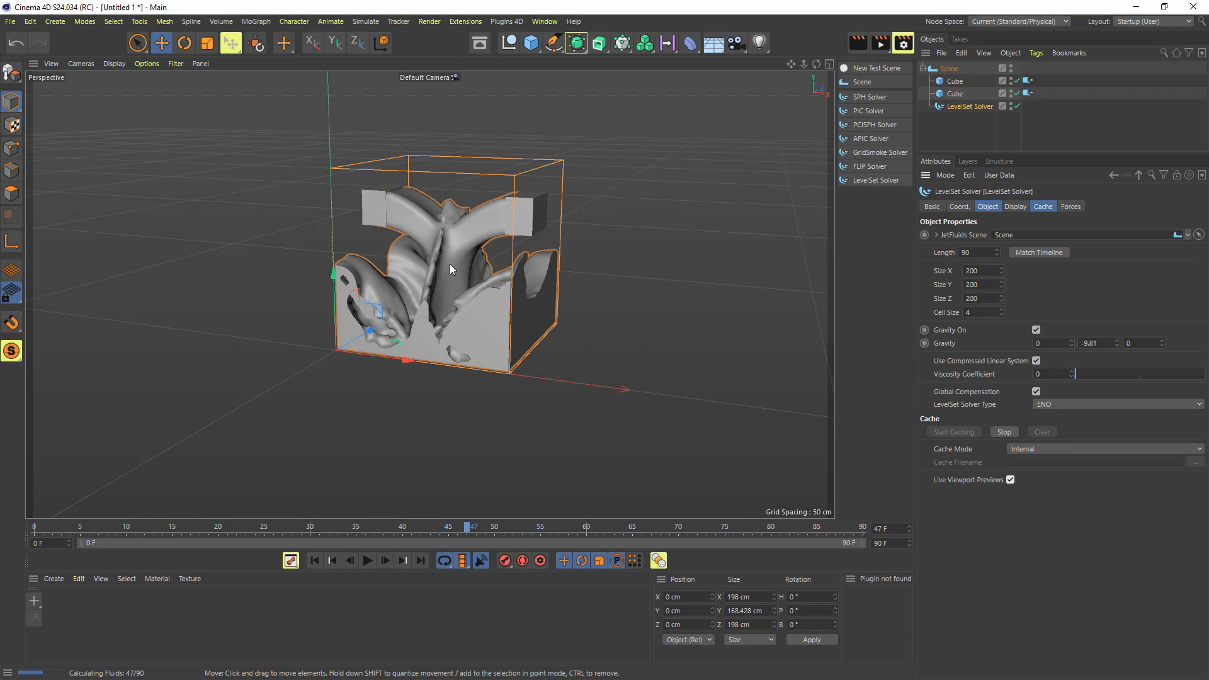
- Play back the cached Two Pouring Liquids simulation and stop it
drag(817, 64, 542, 182)
drag(817, 65, 837, 66)
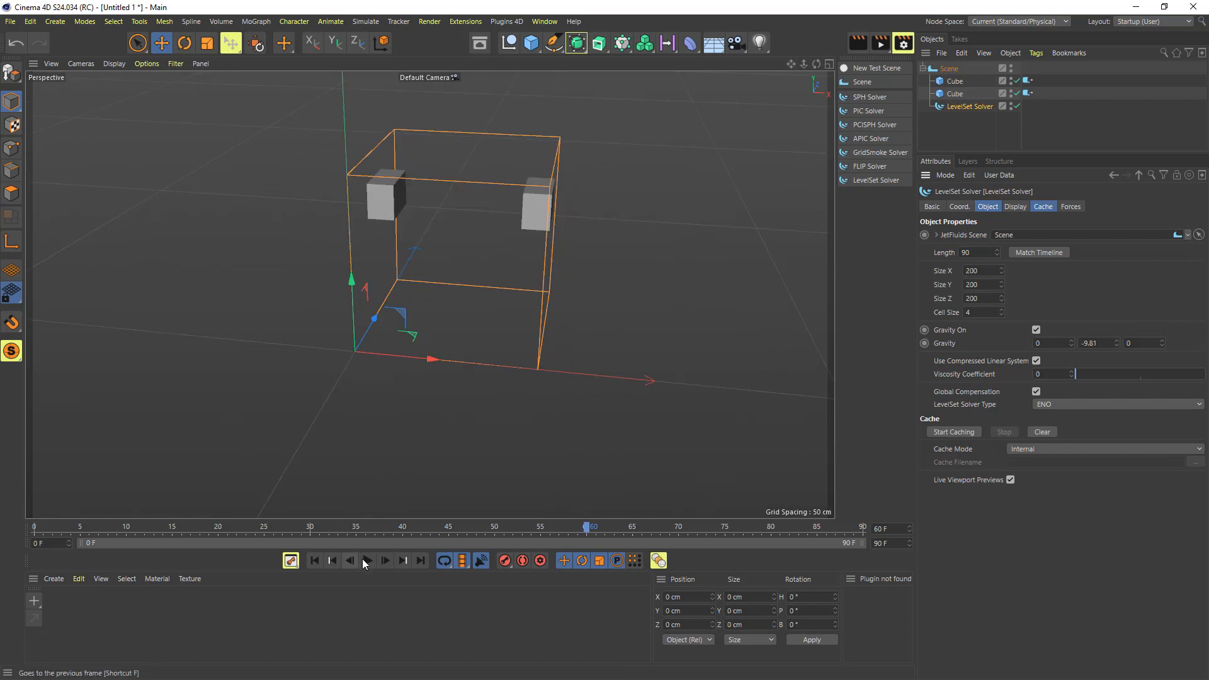
click(367, 560)
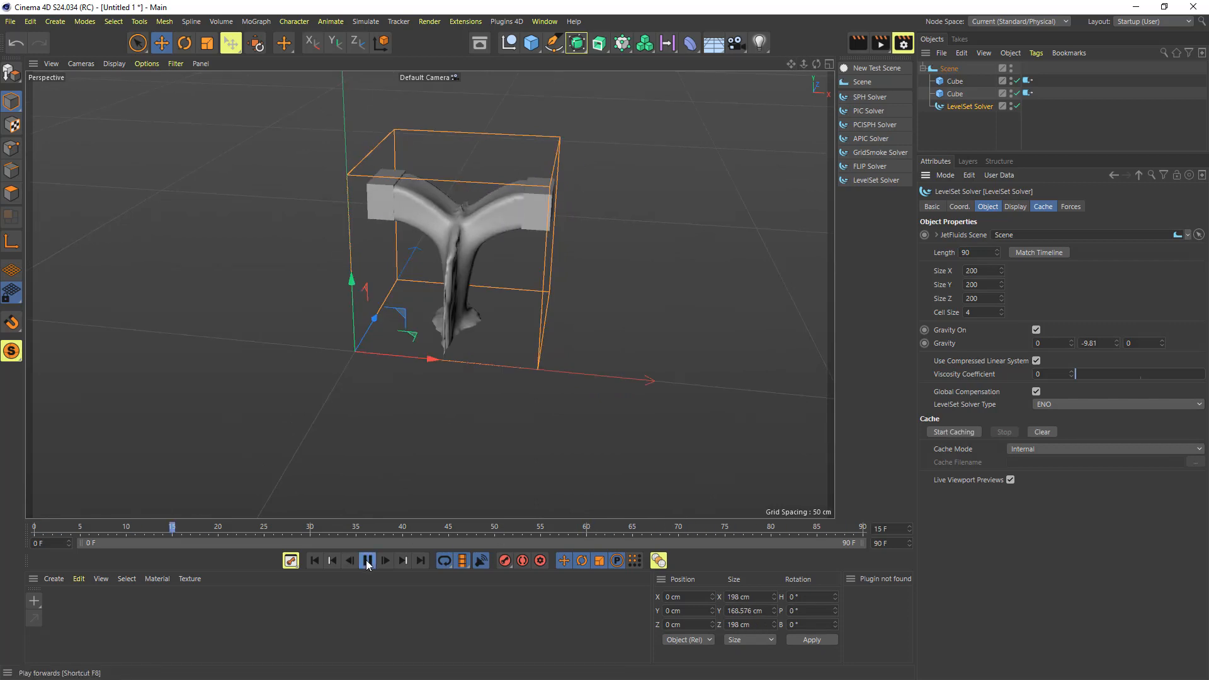
click(368, 561)
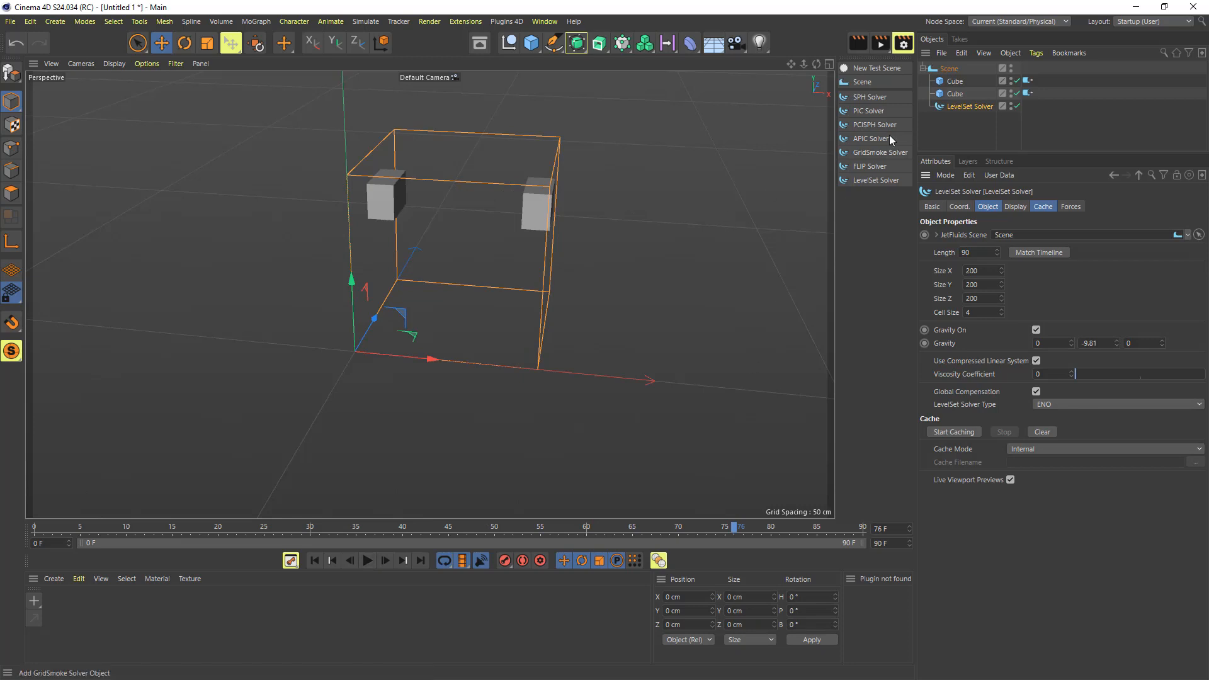
- Delete both Cube emitters from the Jet Fluids scene
click(949, 68)
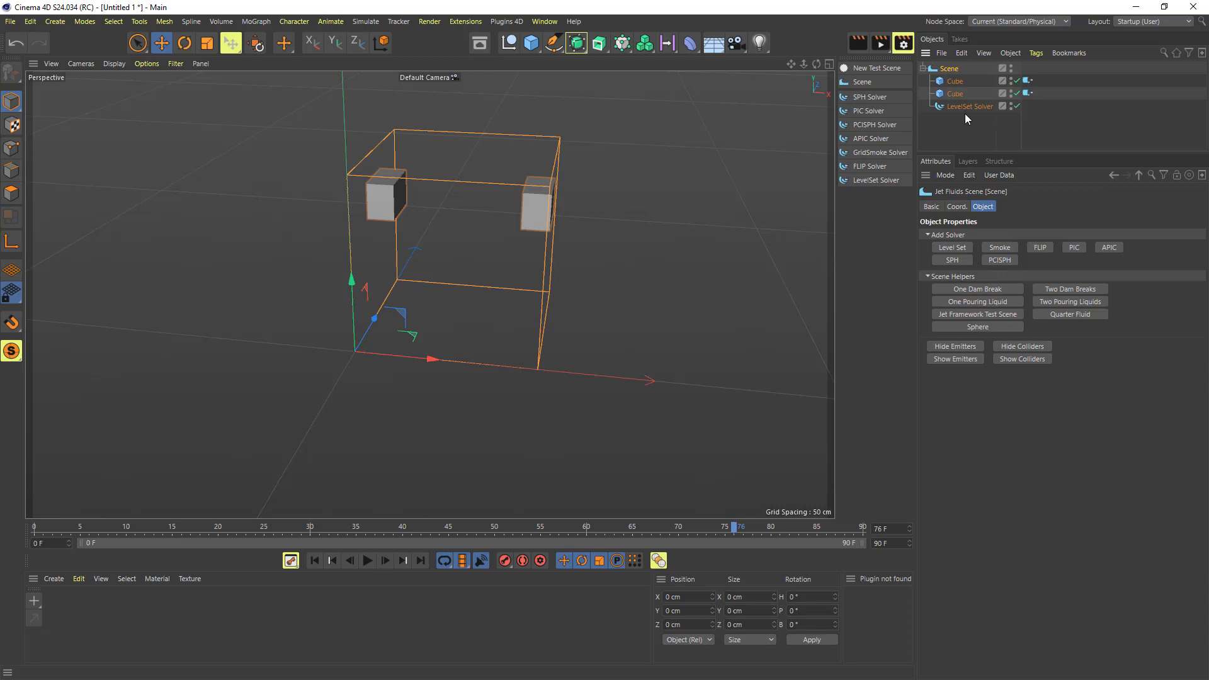
click(954, 82)
ctrl+click(954, 94)
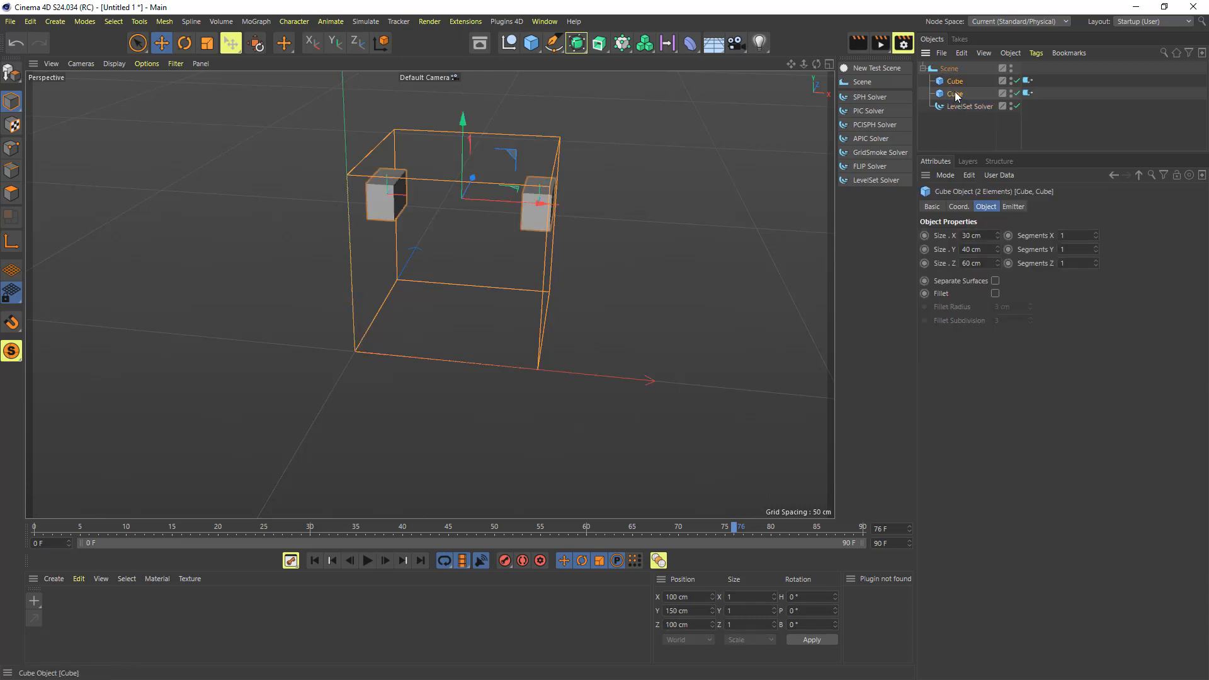
key(Delete)
- Widen the LevelSet Solver's domain to a Size X of about 451
click(955, 82)
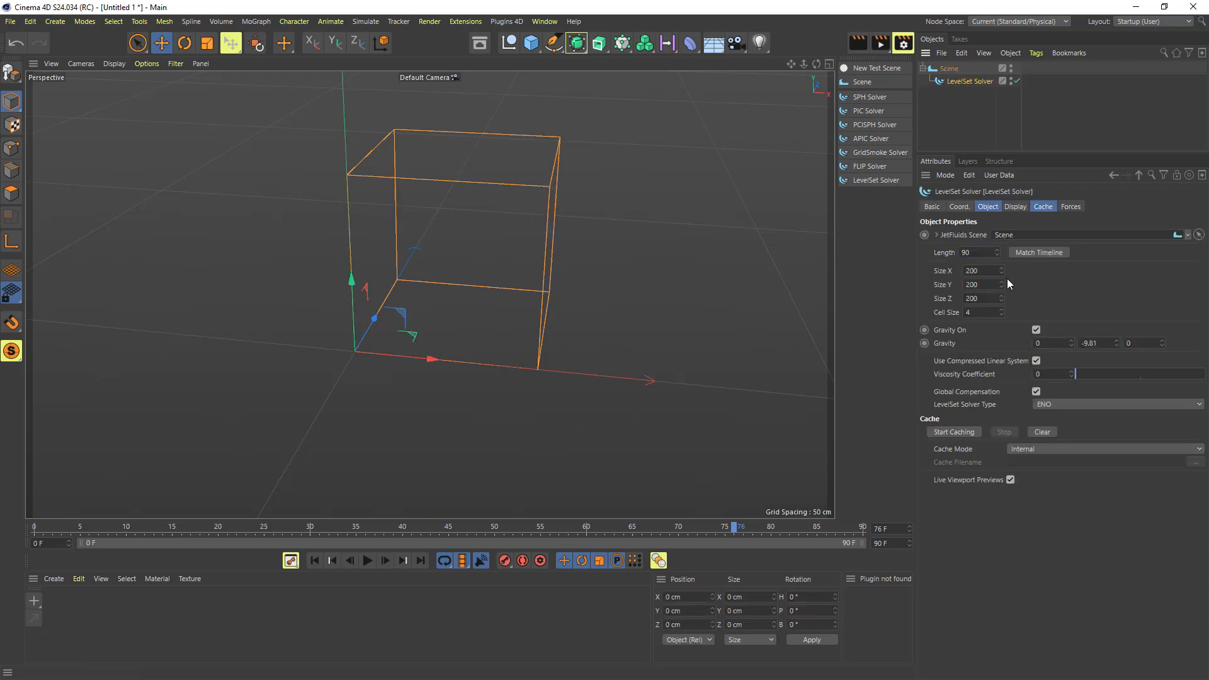
drag(1002, 268, 867, 122)
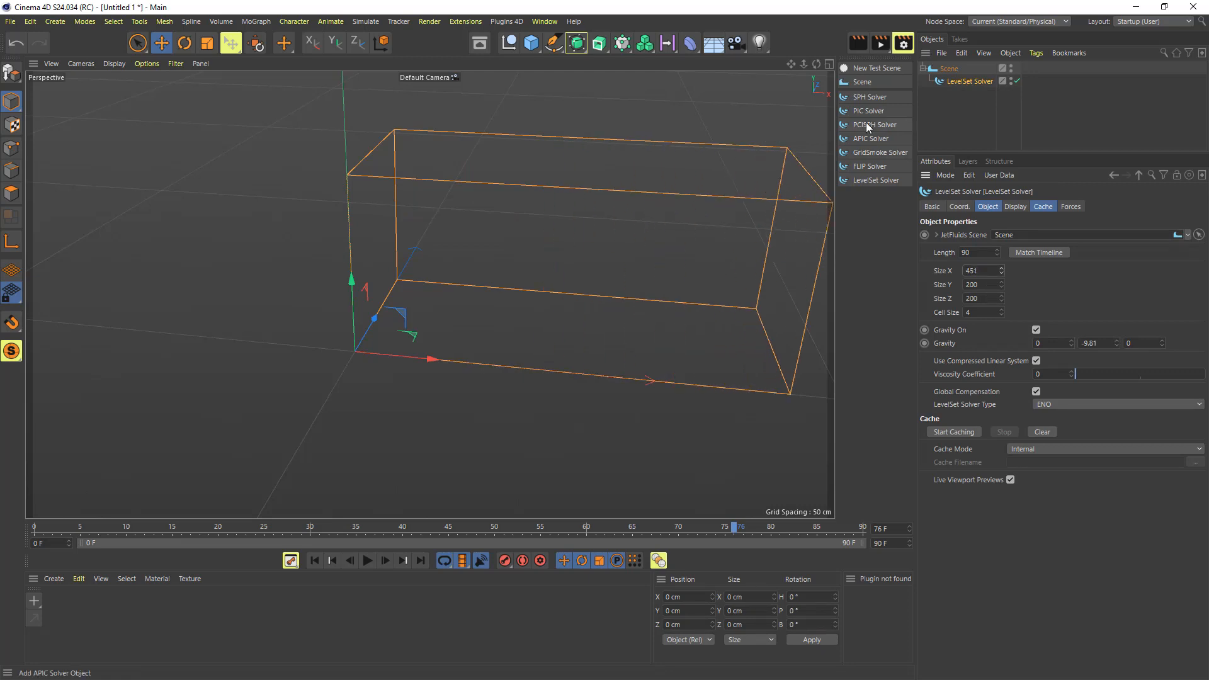
drag(790, 65, 680, 64)
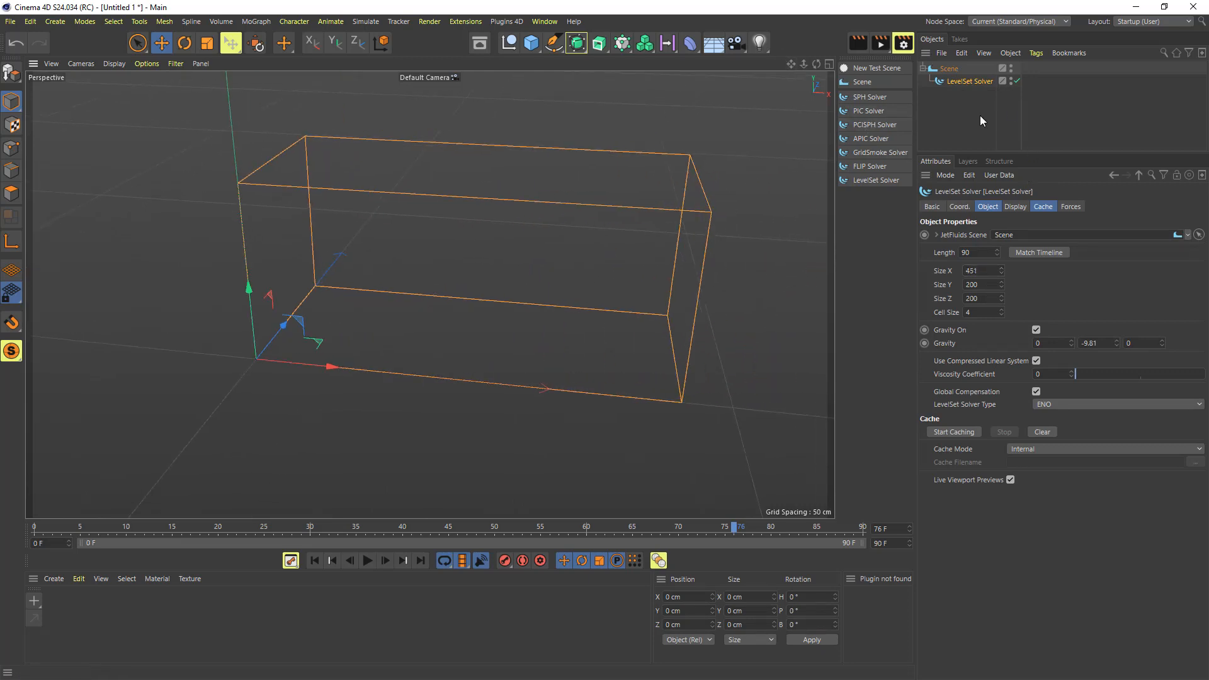
- Try the Two Dam Breaks, One Dam Break, One Pouring Liquid and Two Pouring Liquids setups in the widened domain, undoing them
click(949, 68)
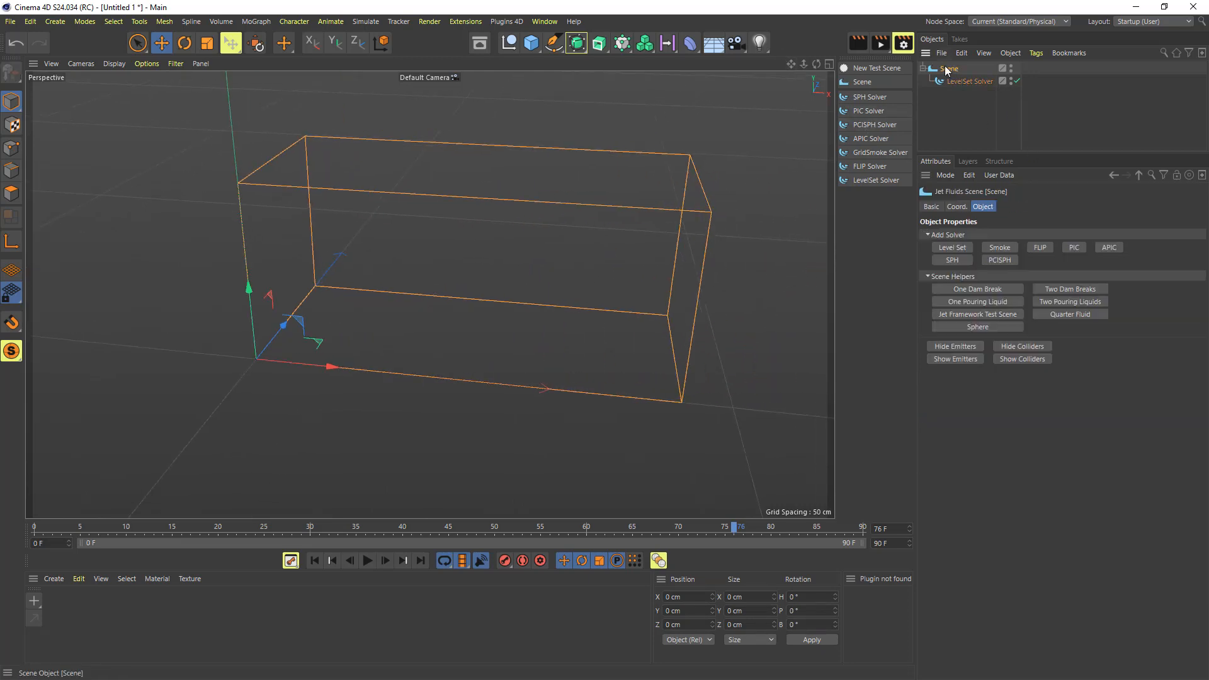
click(1077, 289)
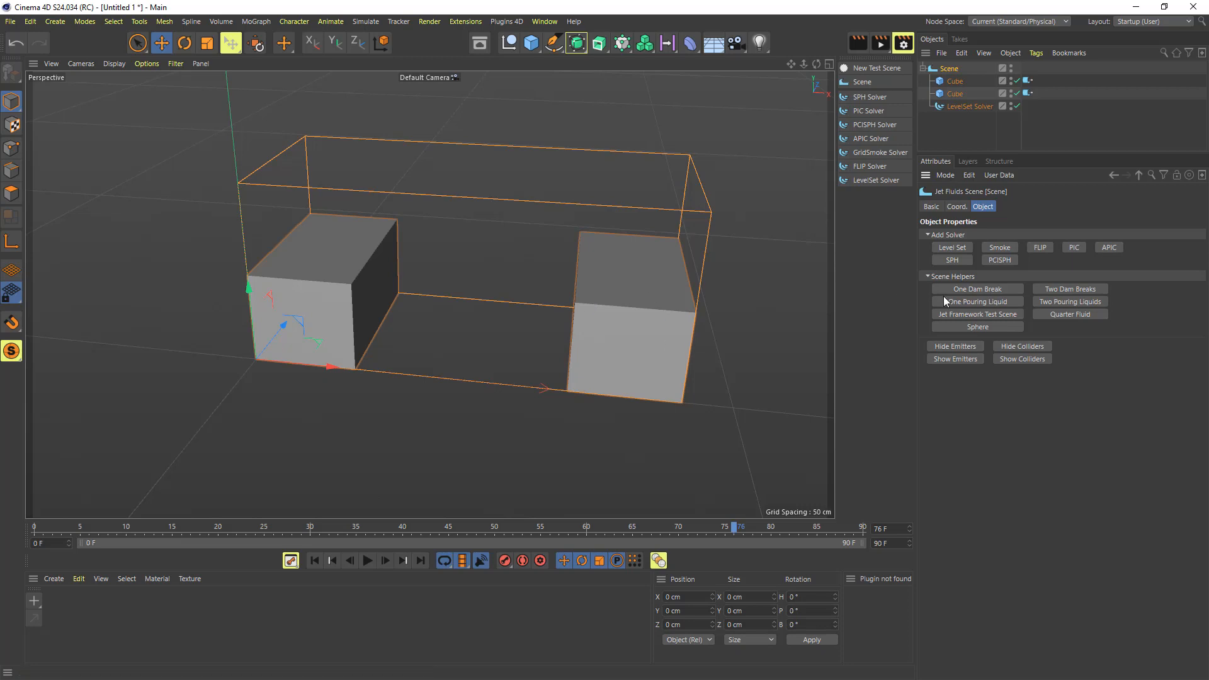
key(ctrl+z)
click(975, 291)
key(ctrl+z)
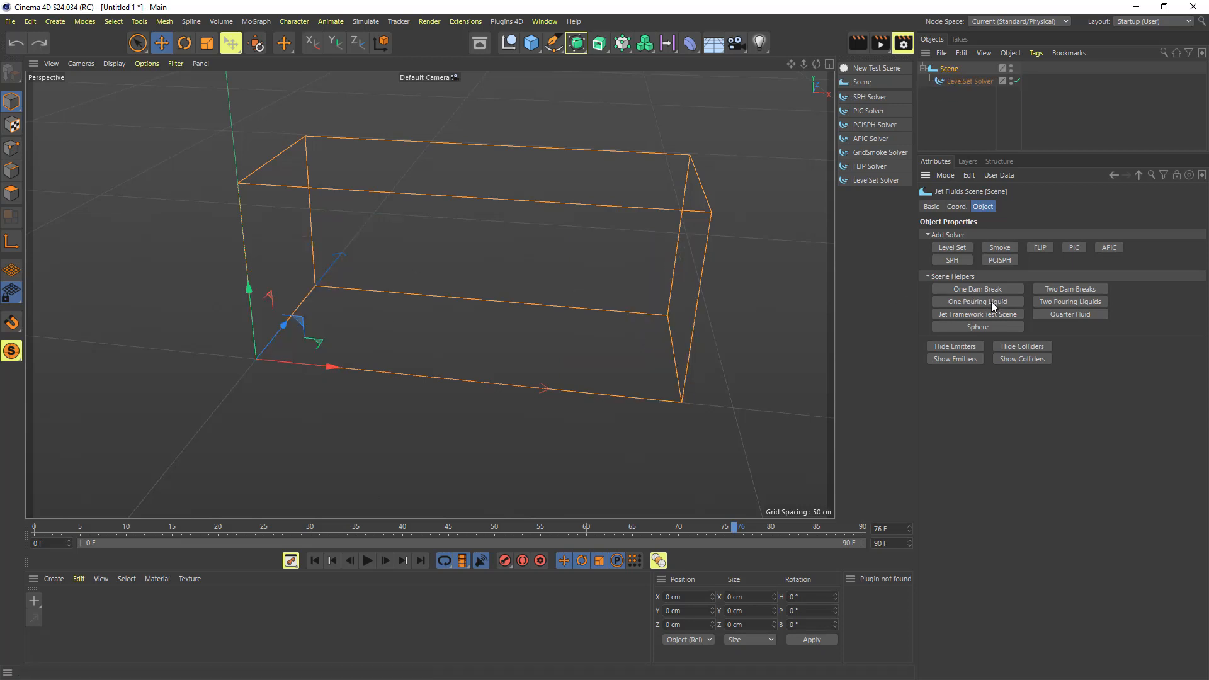
click(991, 301)
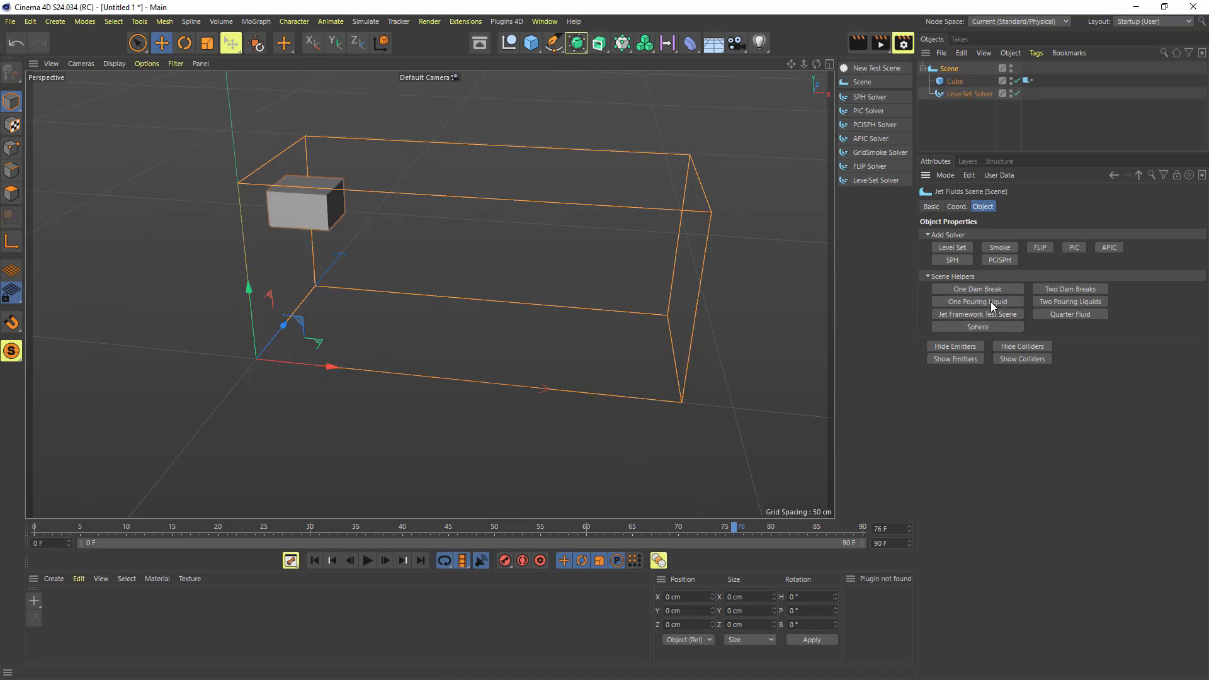
click(1074, 302)
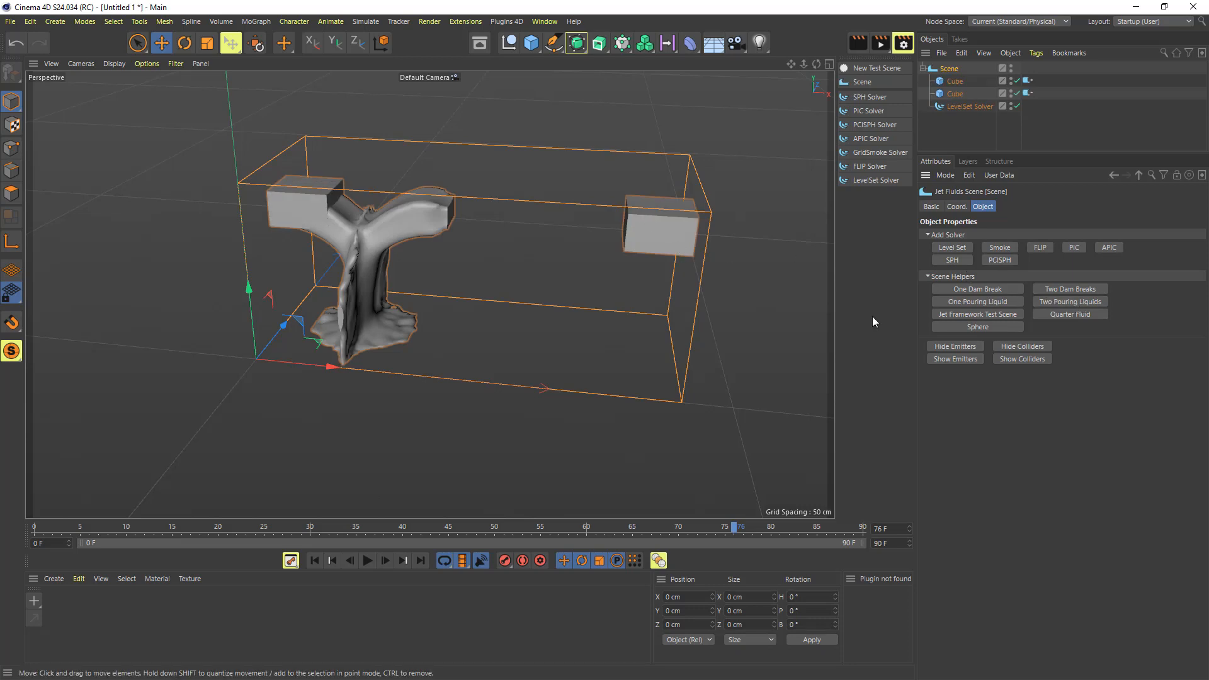
key(ctrl+z)
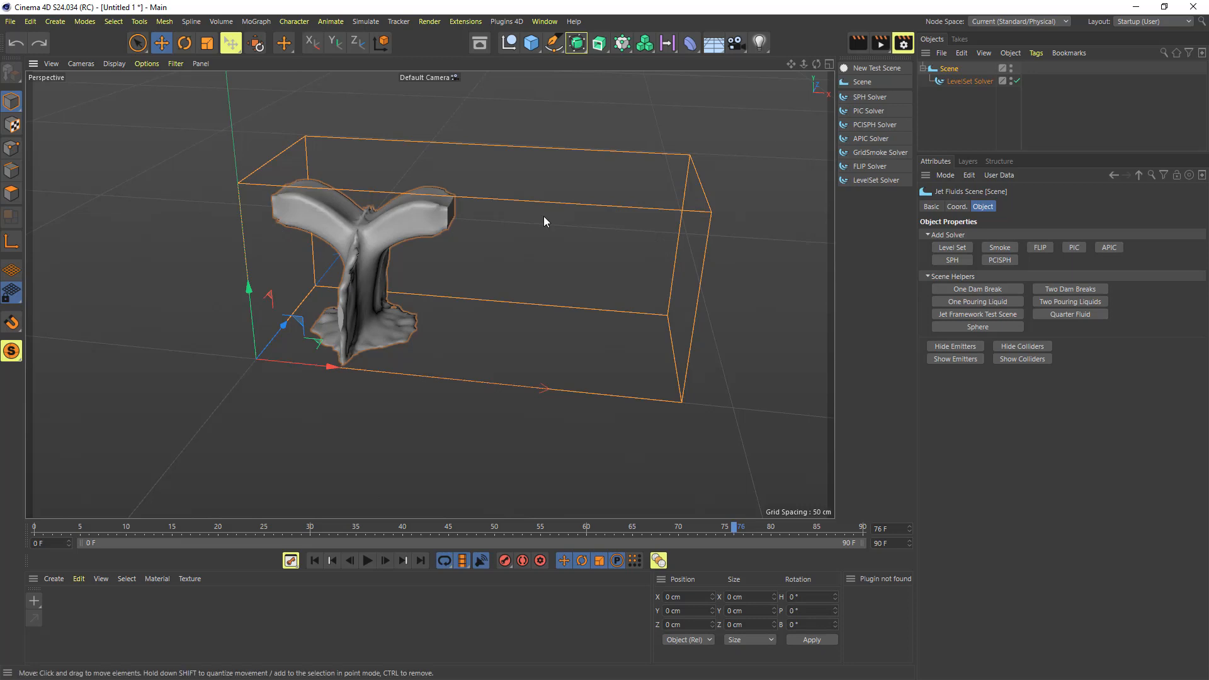
- Scrub the old simulation to frame 22 and clear the LevelSet Solver's cache
mouse_move(221, 529)
mouse_down()
mouse_move(123, 535)
mouse_move(376, 534)
mouse_move(236, 534)
mouse_up()
click(976, 82)
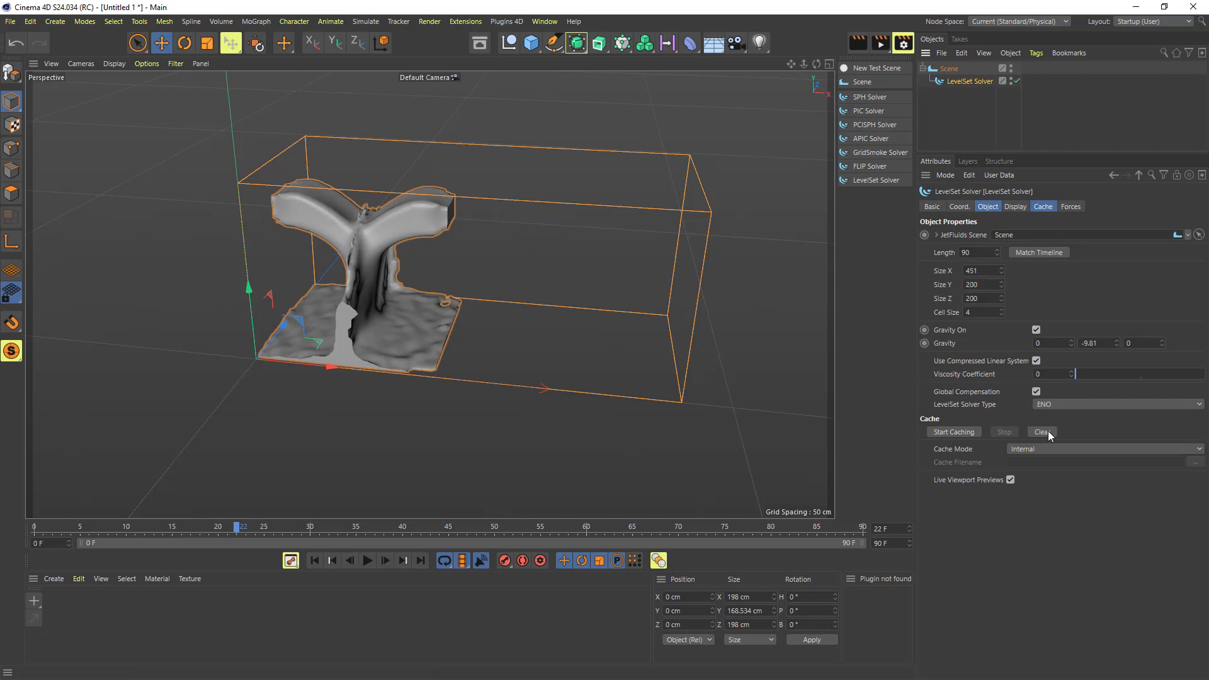
click(1041, 432)
click(948, 69)
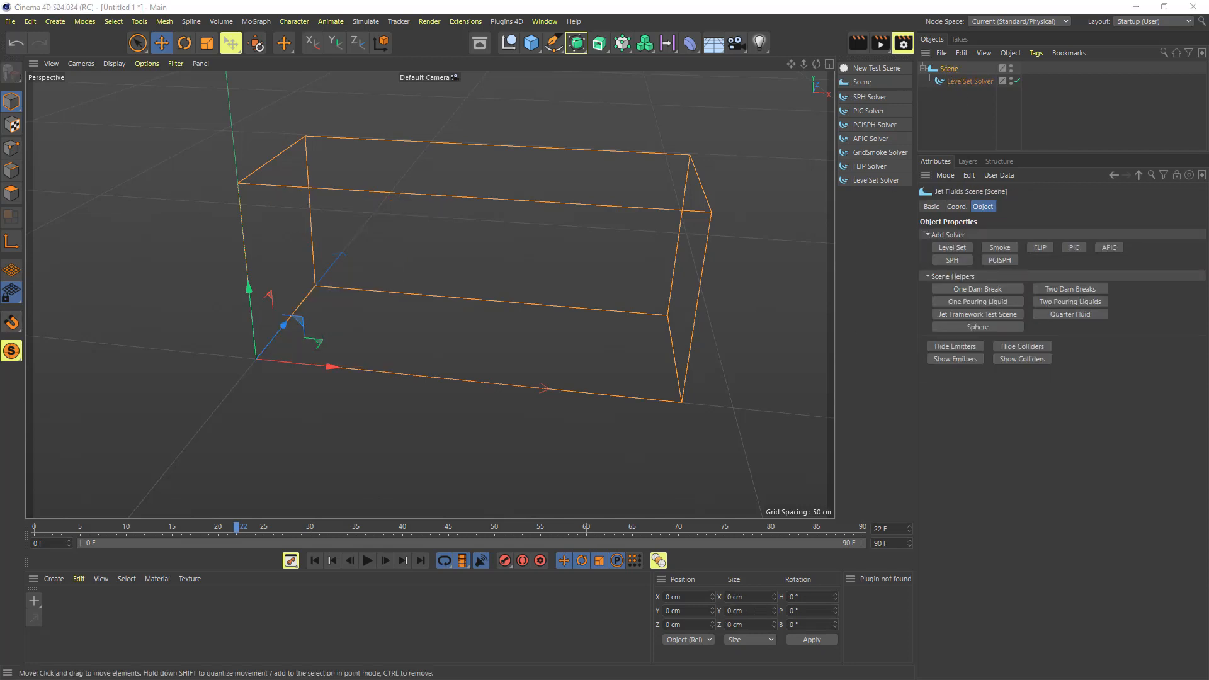
- Set the LevelSet Solver's cell size to 5
click(949, 70)
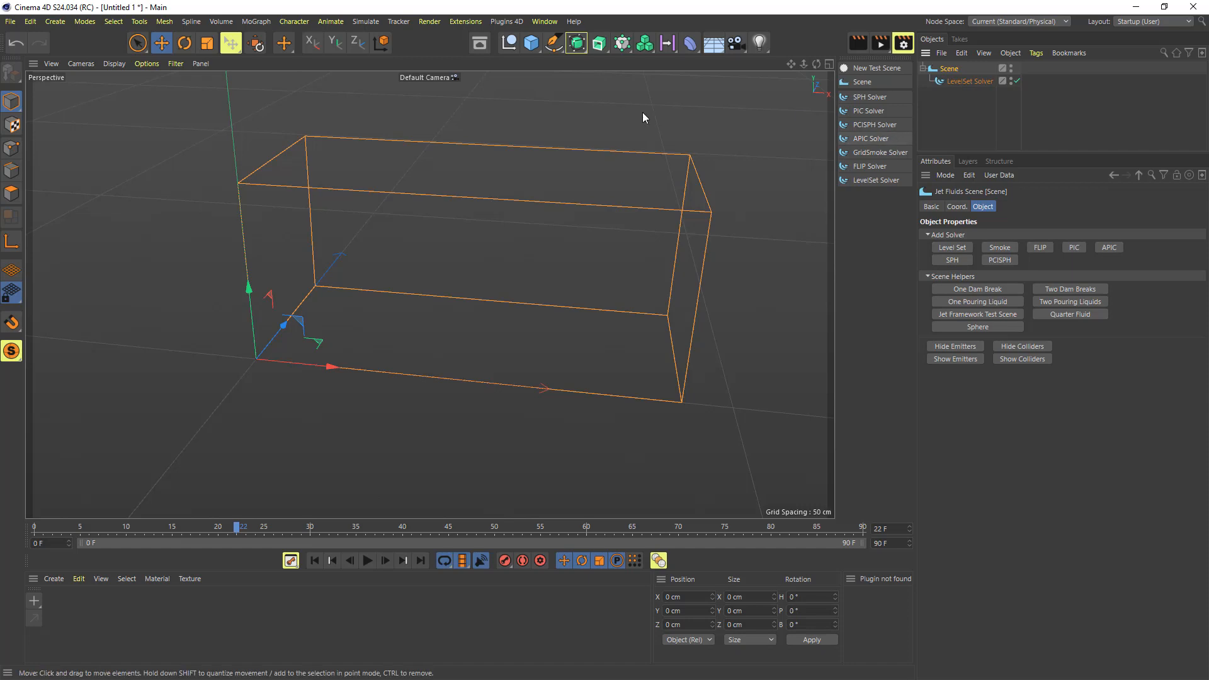
click(955, 79)
click(971, 312)
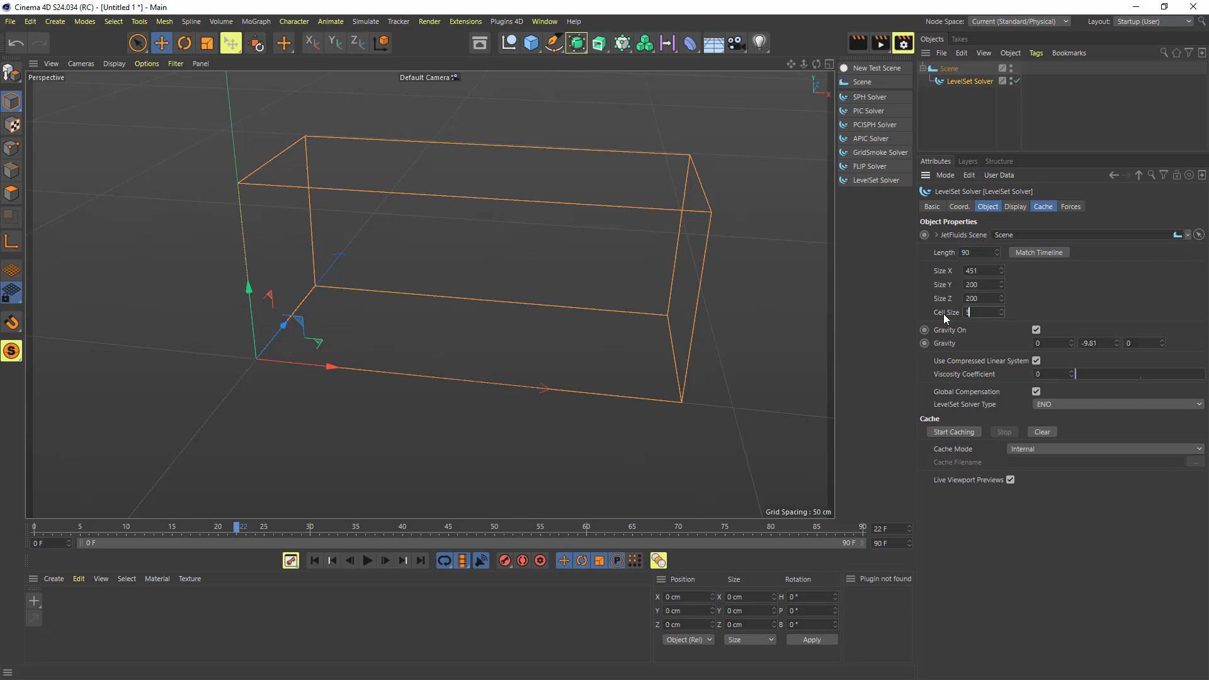
- Add a FLIP Solver to the scene and match it to the LevelSet Solver with cell size 5 and Size X 451
click(948, 68)
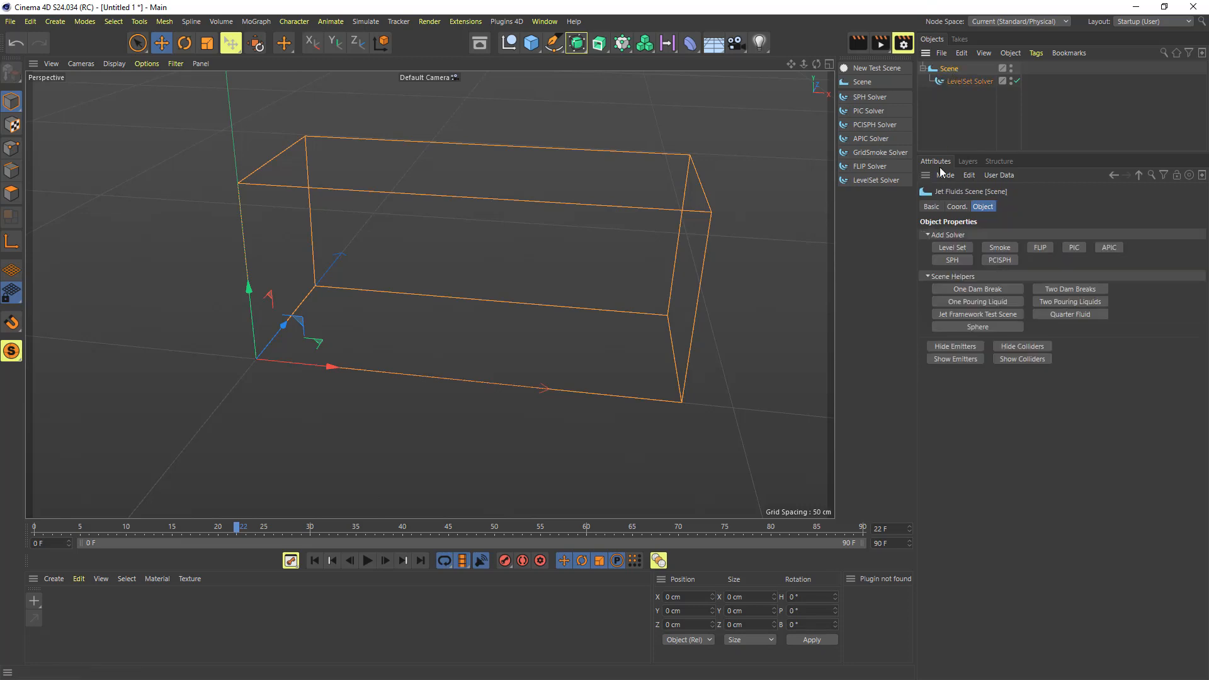
click(1044, 248)
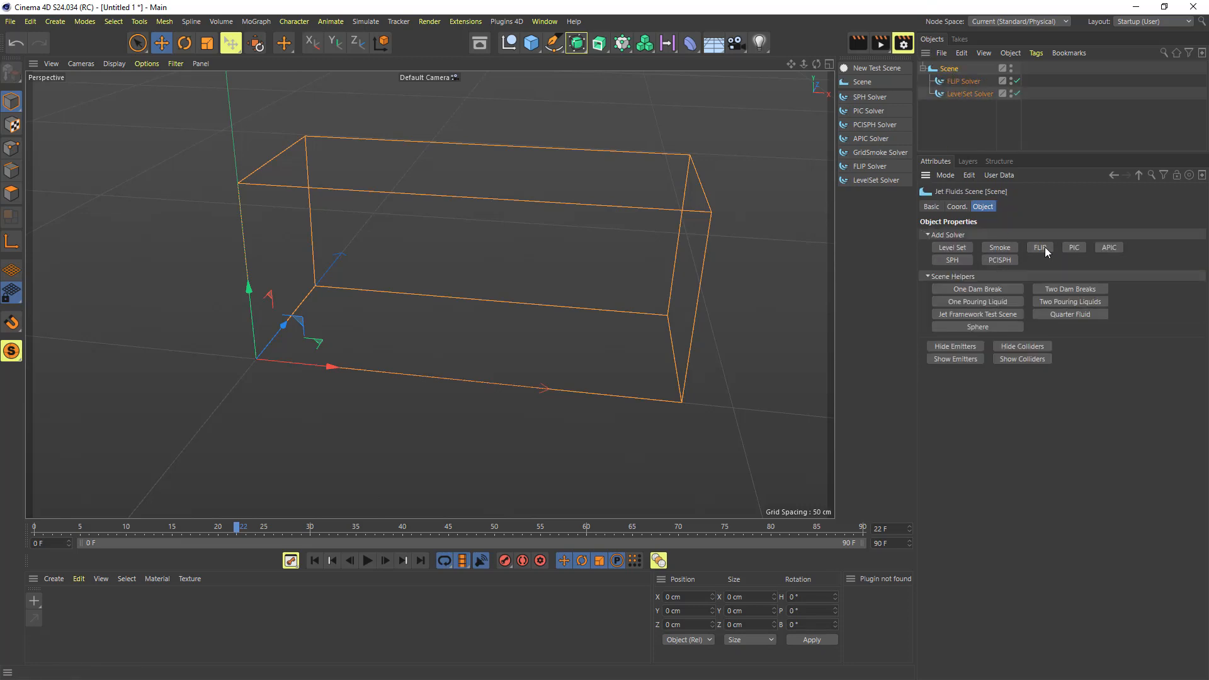
click(958, 81)
click(980, 312)
click(987, 272)
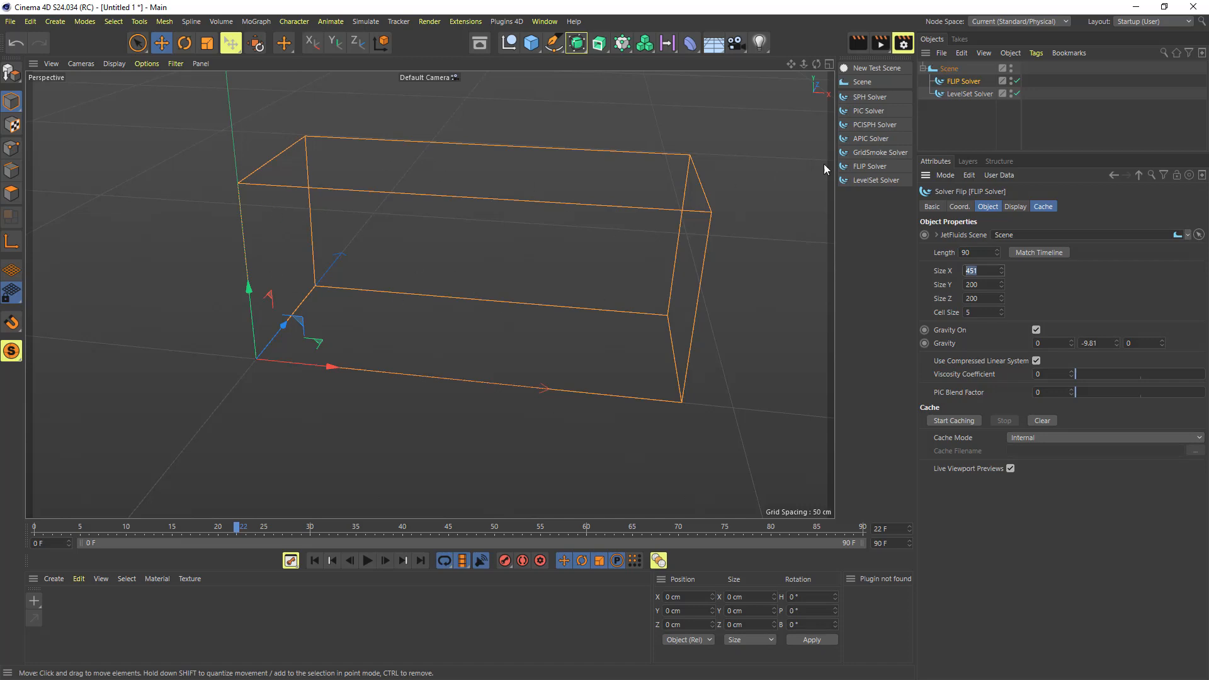
click(960, 93)
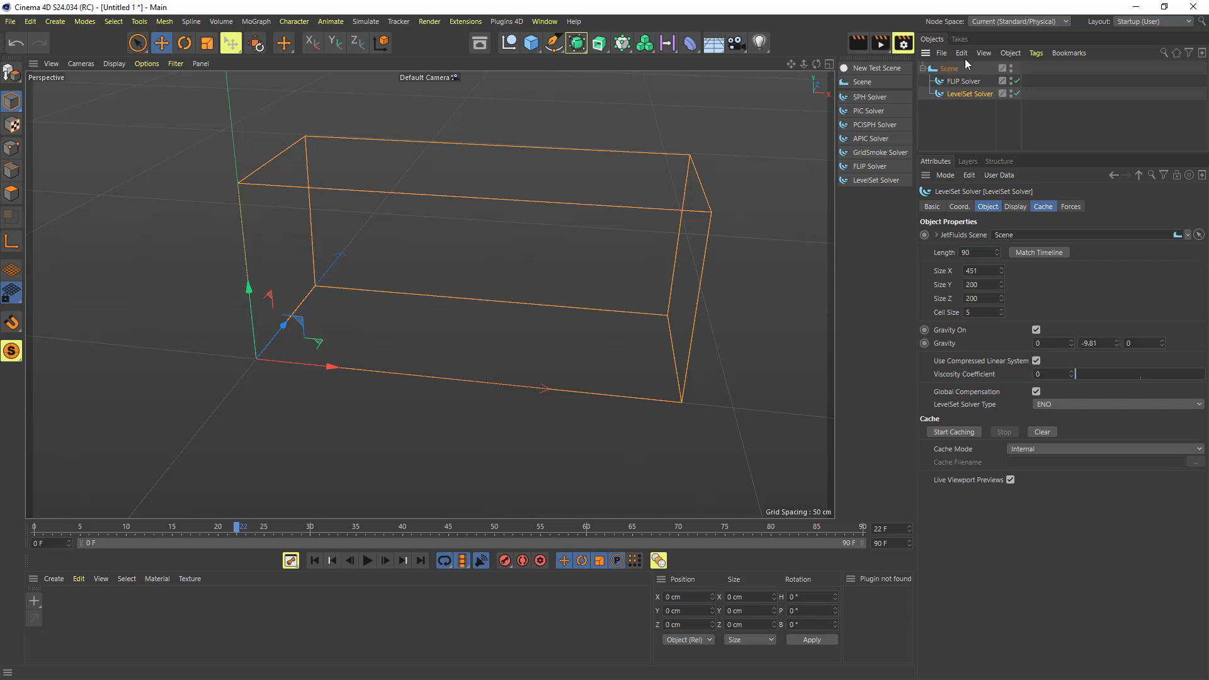
- Add the Sphere setup to the scene, start caching the LevelSet Solver, and stop after the first frames
click(949, 68)
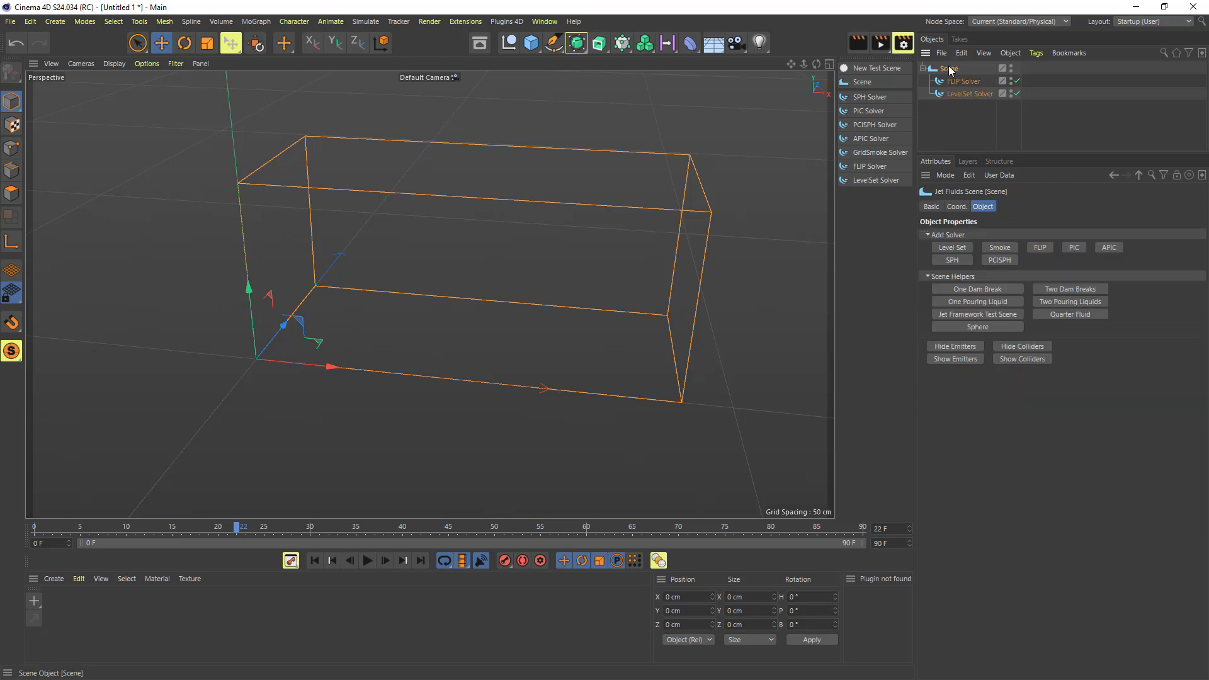
click(977, 327)
click(957, 106)
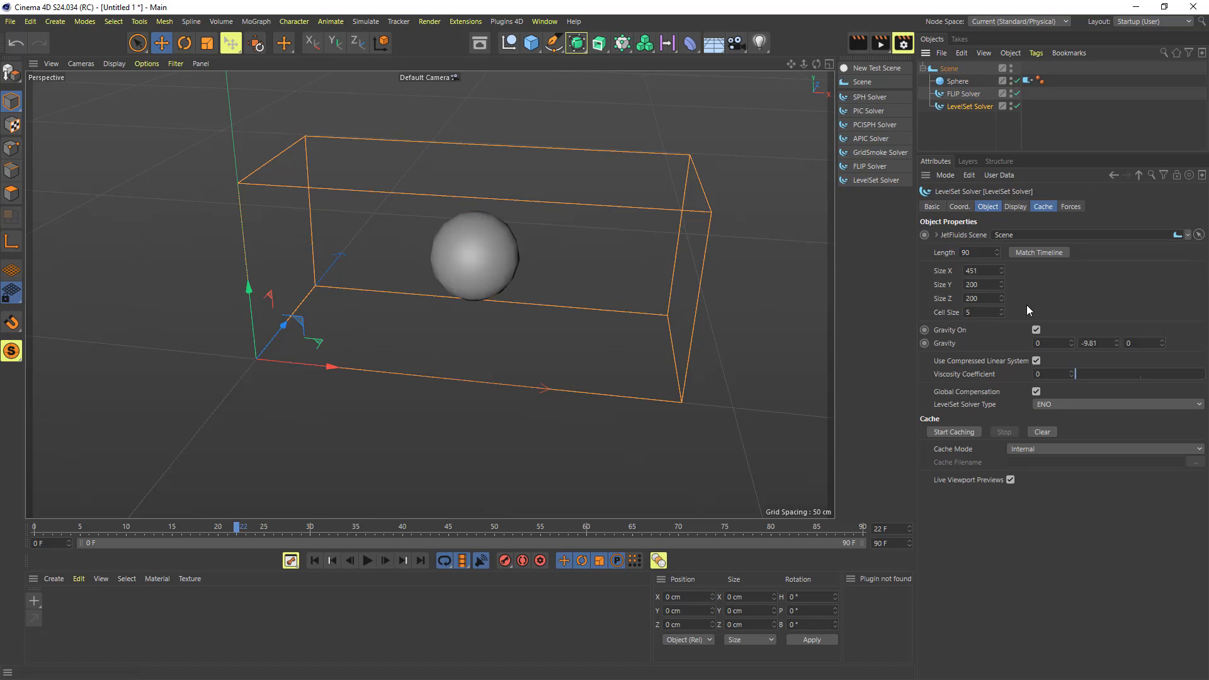
click(951, 431)
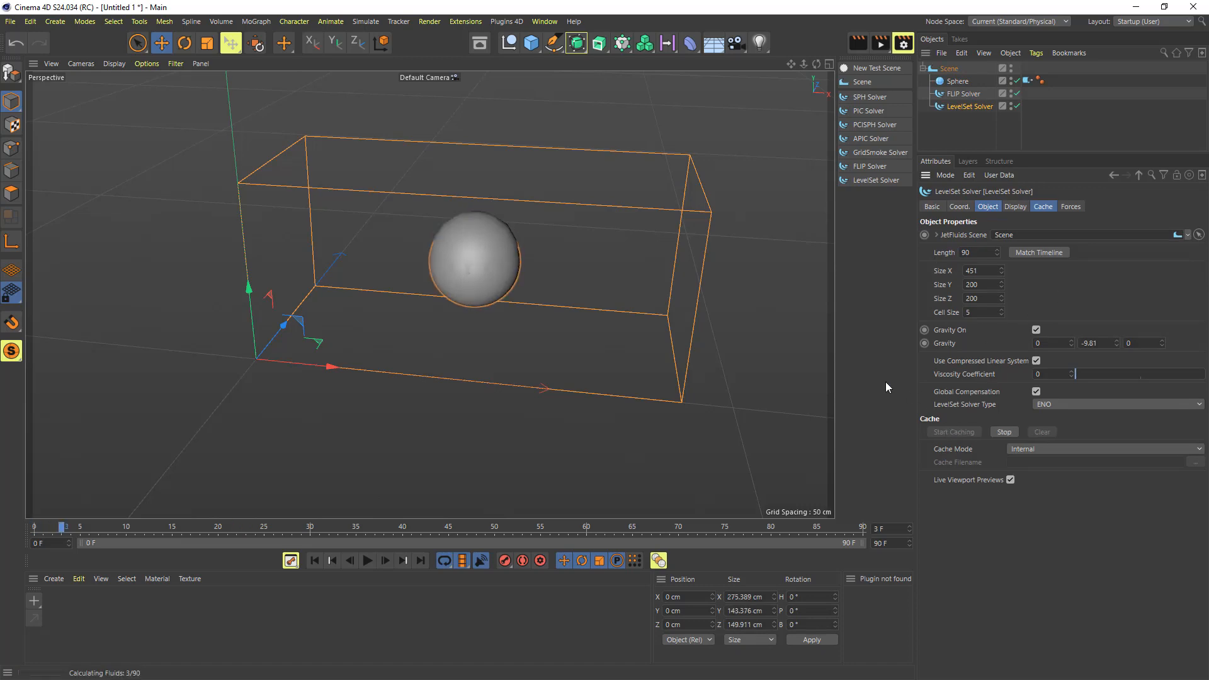
click(1005, 432)
- Start caching the FLIP Solver with the sphere emitter and stop it partway through
click(957, 94)
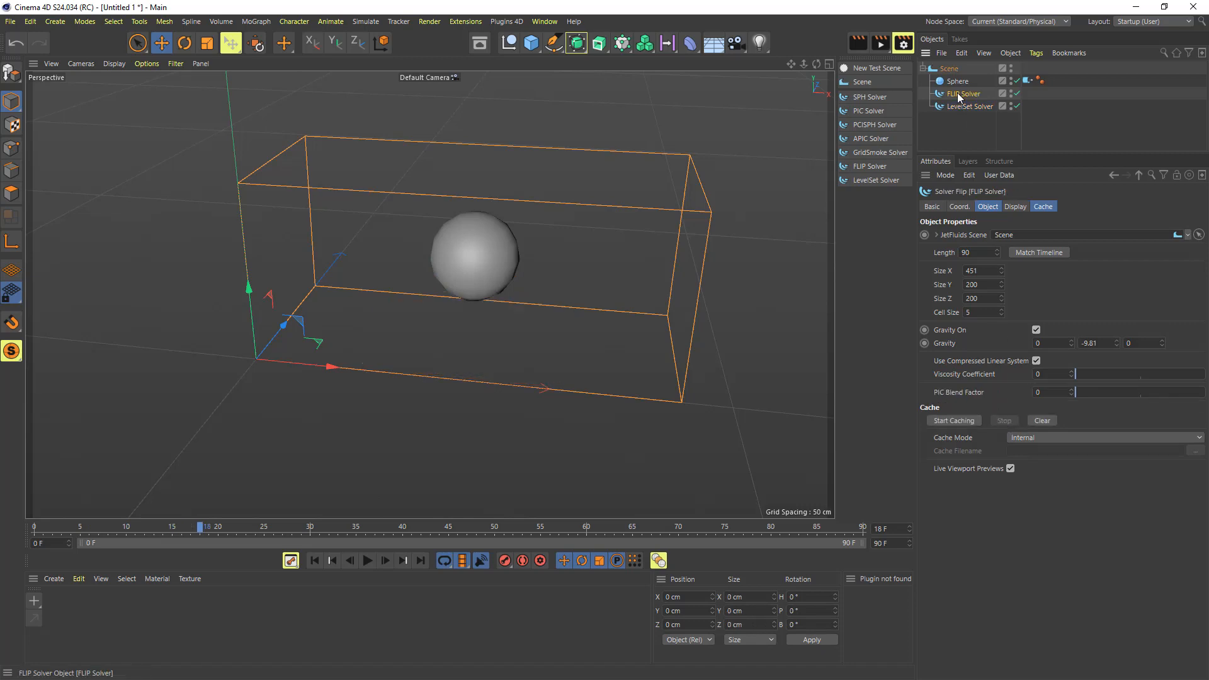
click(963, 420)
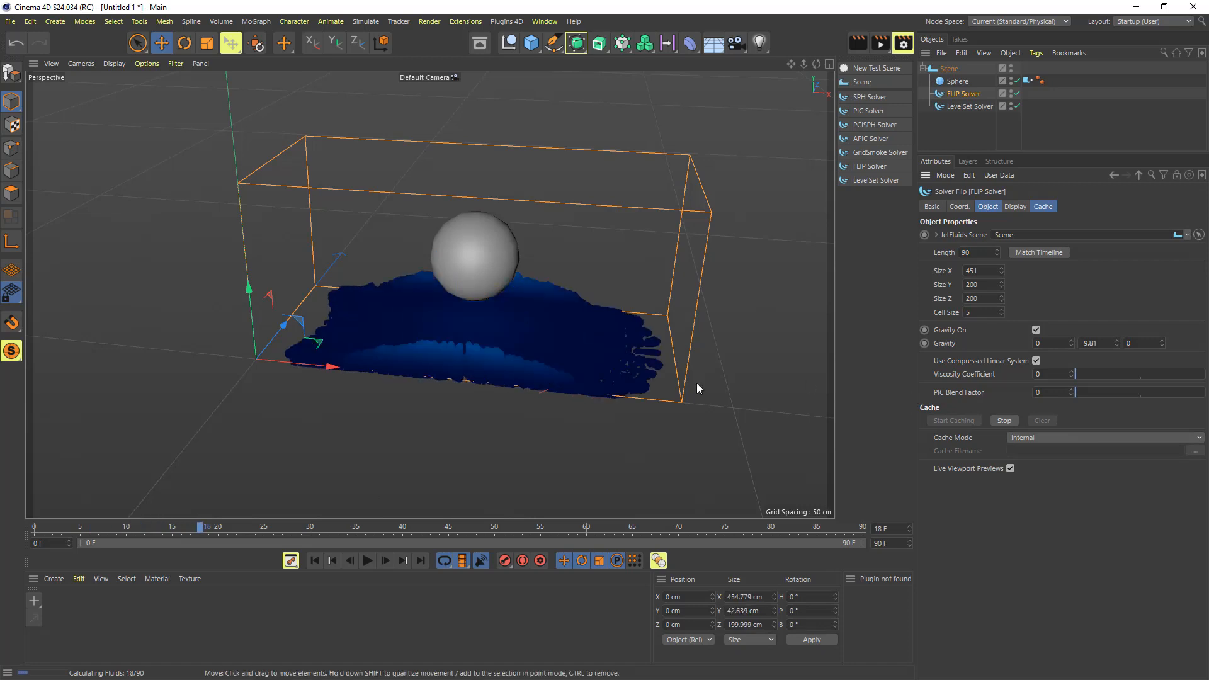
click(1004, 421)
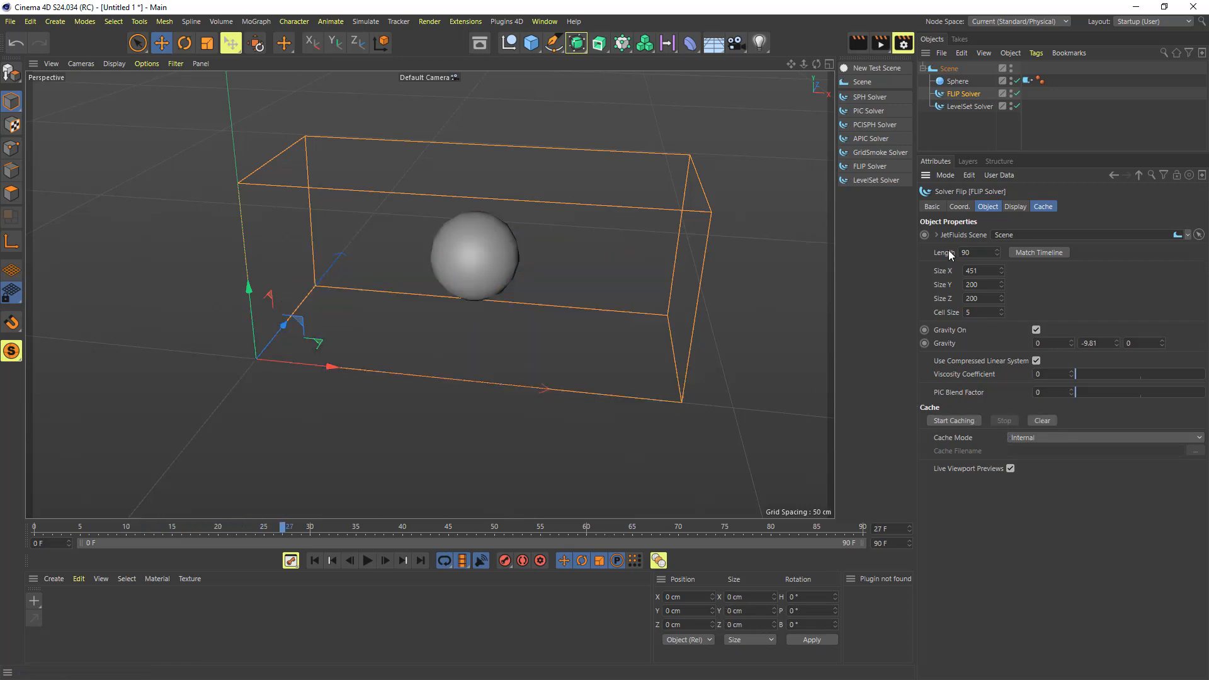
- Move the FLIP Solver along X to about 548 cm, beside the LevelSet Solver's domain
drag(334, 365, 300, 218)
scroll(605, 189, down, 7)
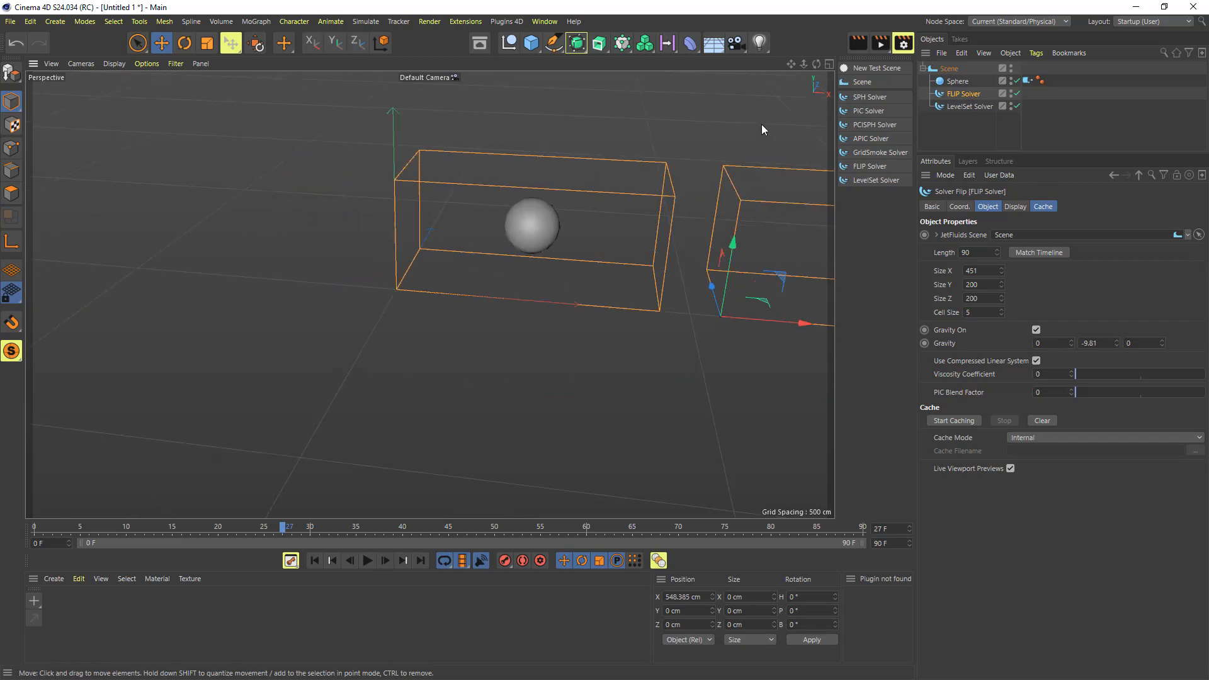
drag(790, 64, 576, 88)
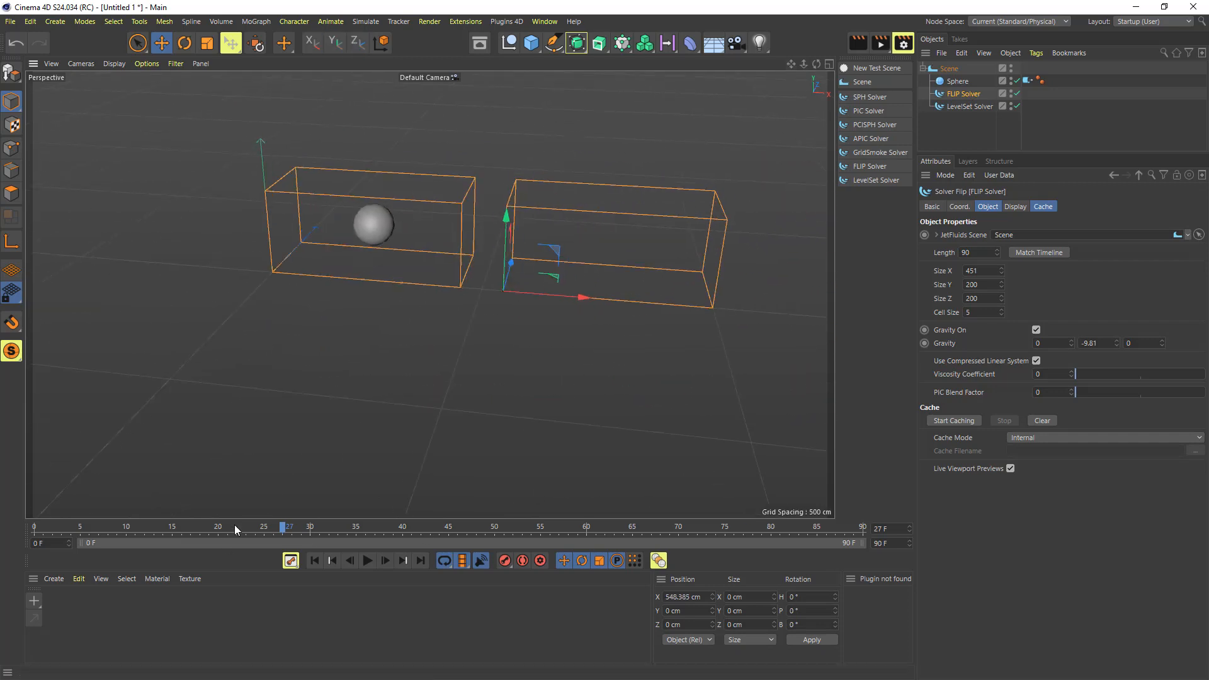
- Scrub the timeline to frame 12 to compare both simulations and view the FLIP Solver's cache mode options
drag(241, 523, 149, 563)
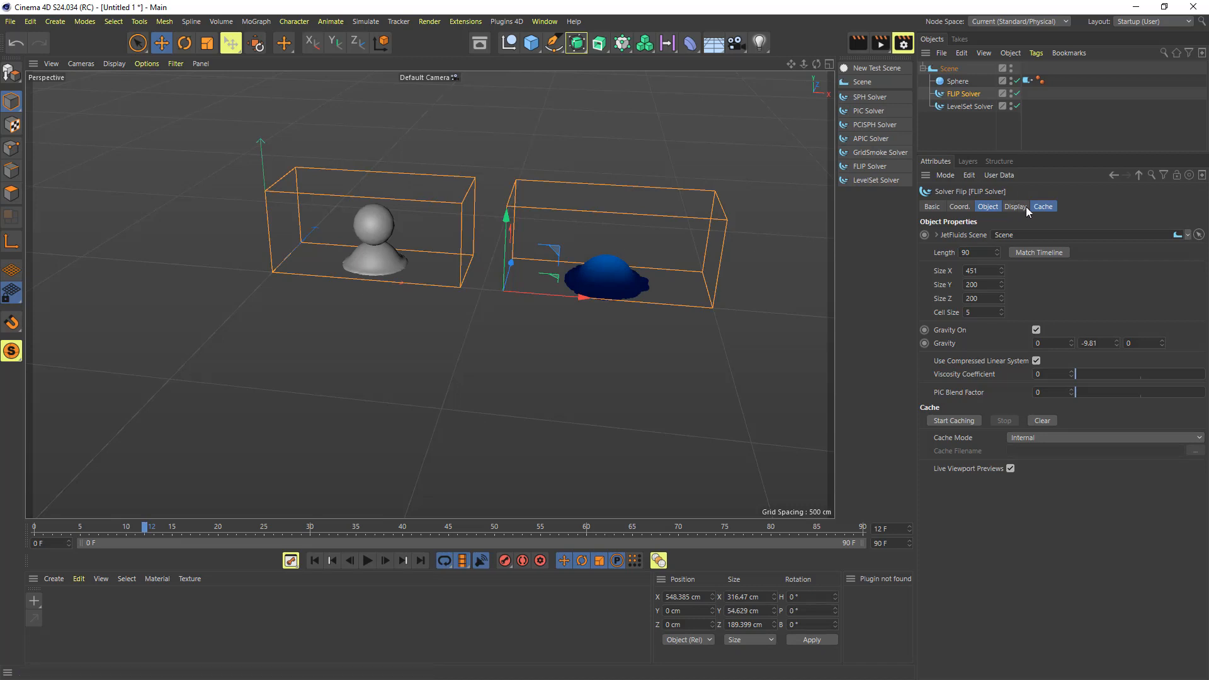
click(1065, 438)
click(987, 456)
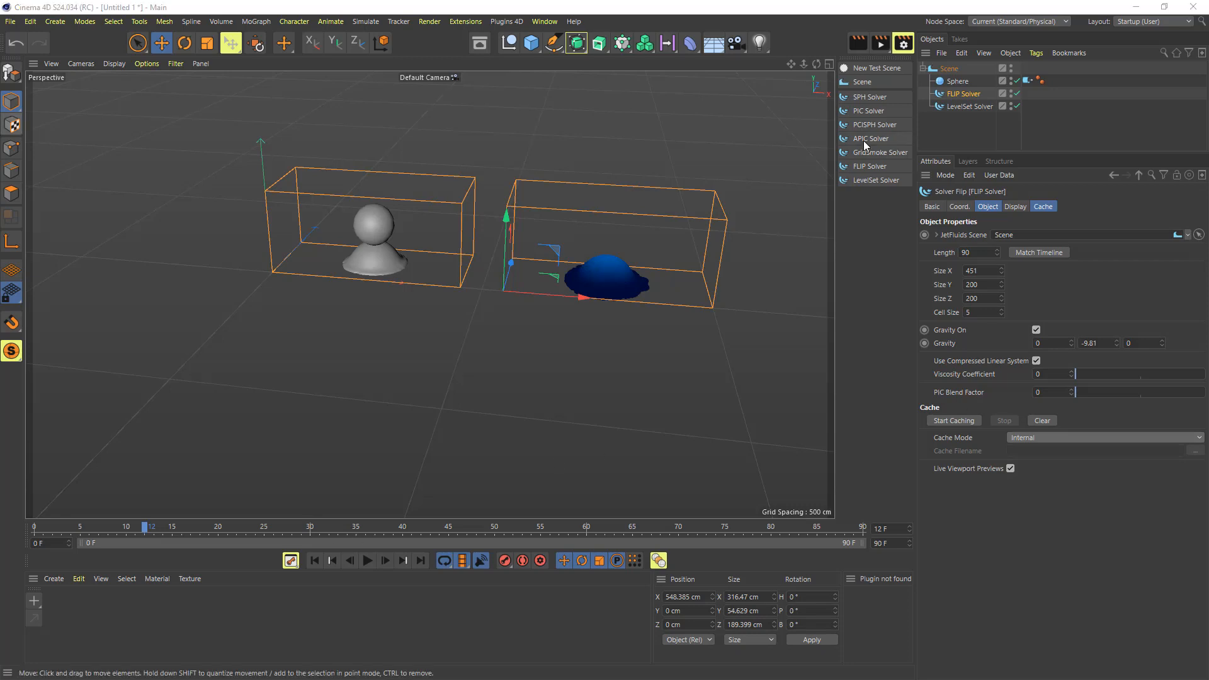
- Delete the Sphere, FLIP Solver and LevelSet Solver, leaving only the empty Jet Fluids scene
click(955, 70)
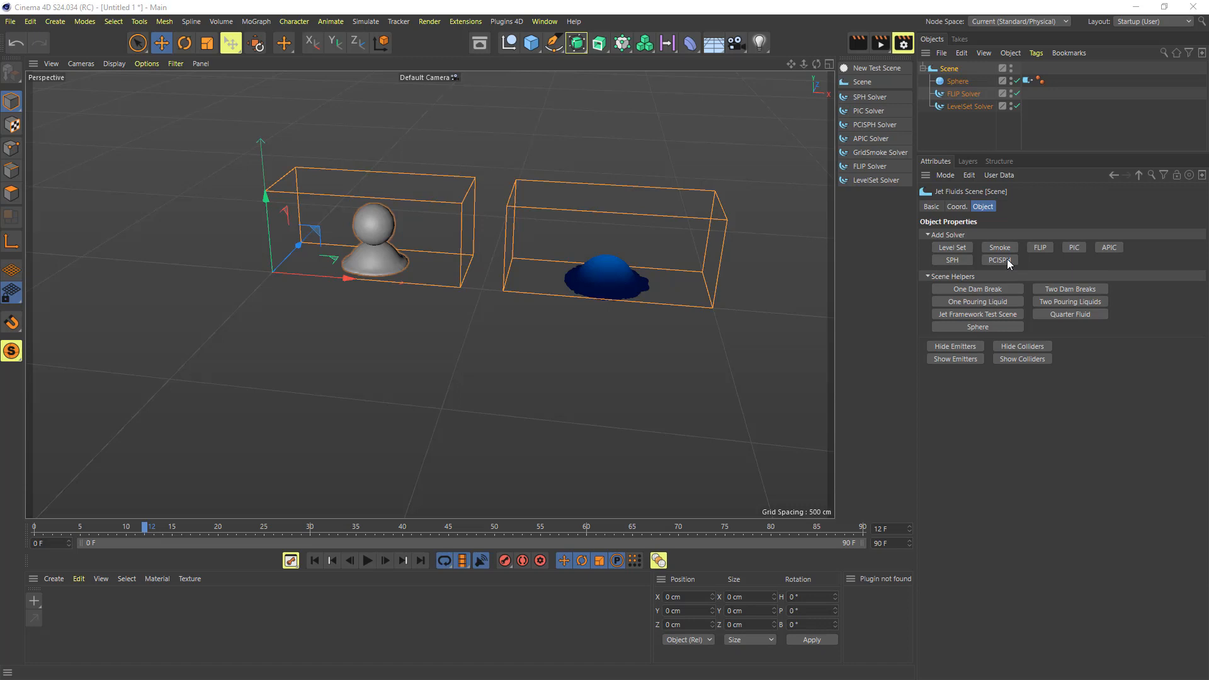
click(957, 81)
shift+click(955, 107)
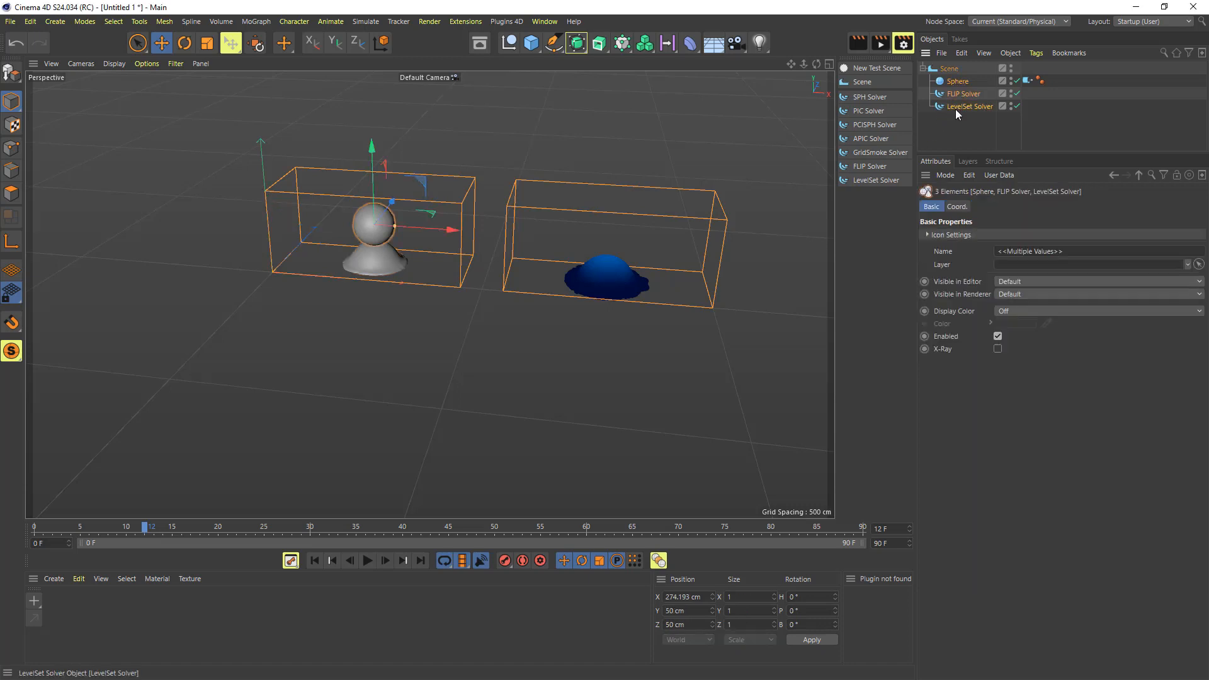
key(Delete)
click(955, 70)
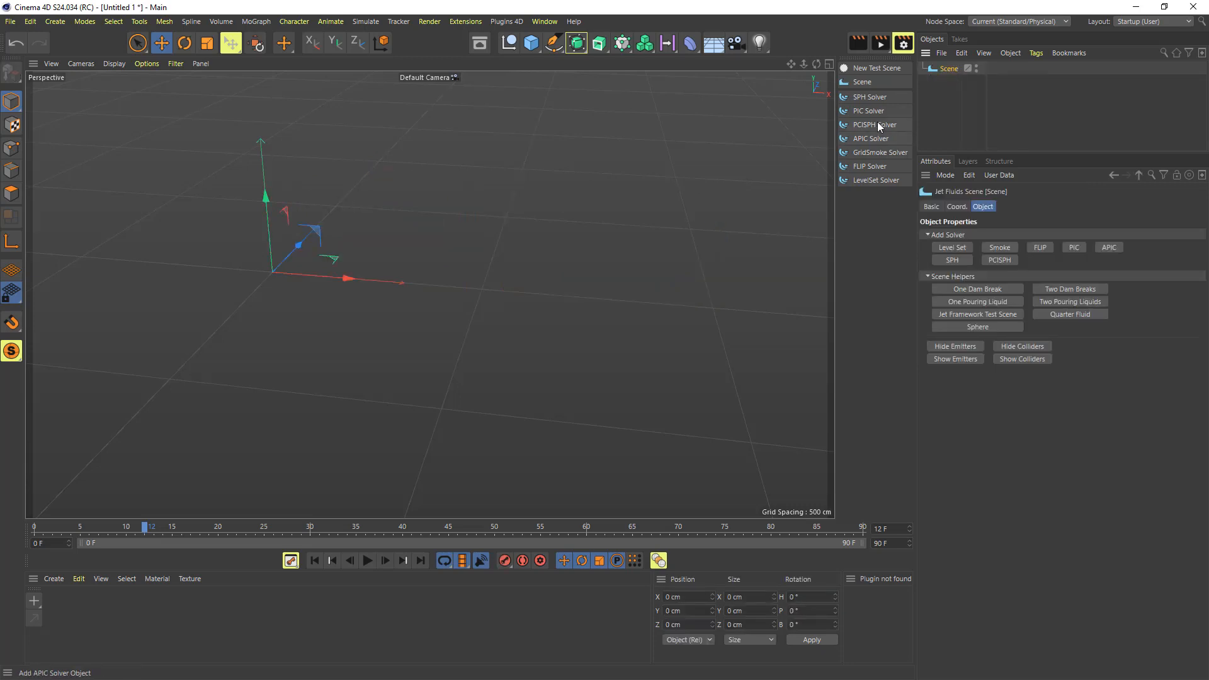
- Add a PCISPH solver and a Sphere helper emitter to the Jet Fluids scene and cache the solver's simulation
click(1000, 260)
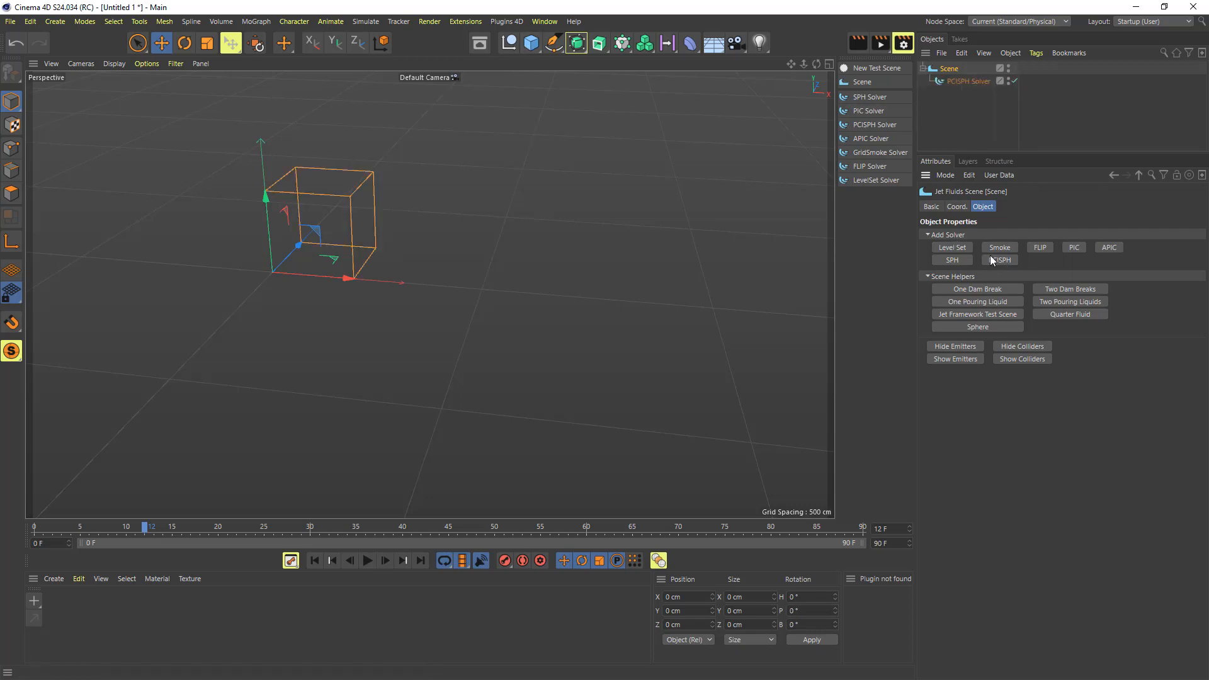
click(989, 326)
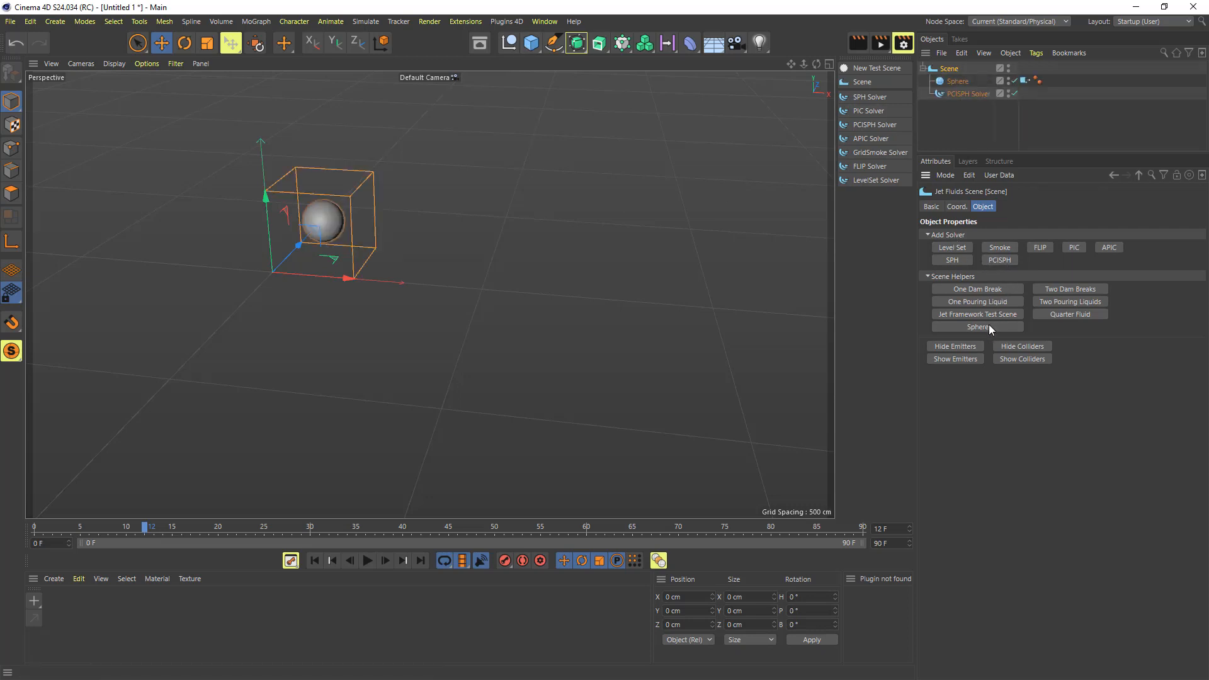
click(960, 92)
click(954, 435)
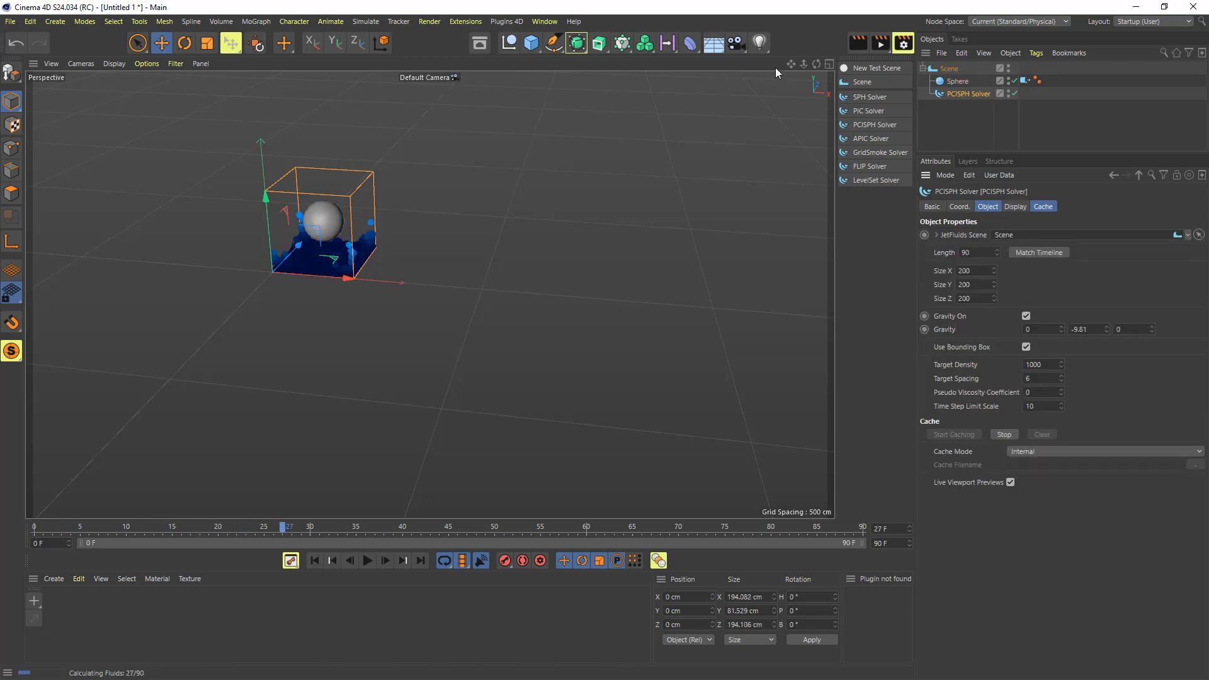
scroll(381, 279, up, 8)
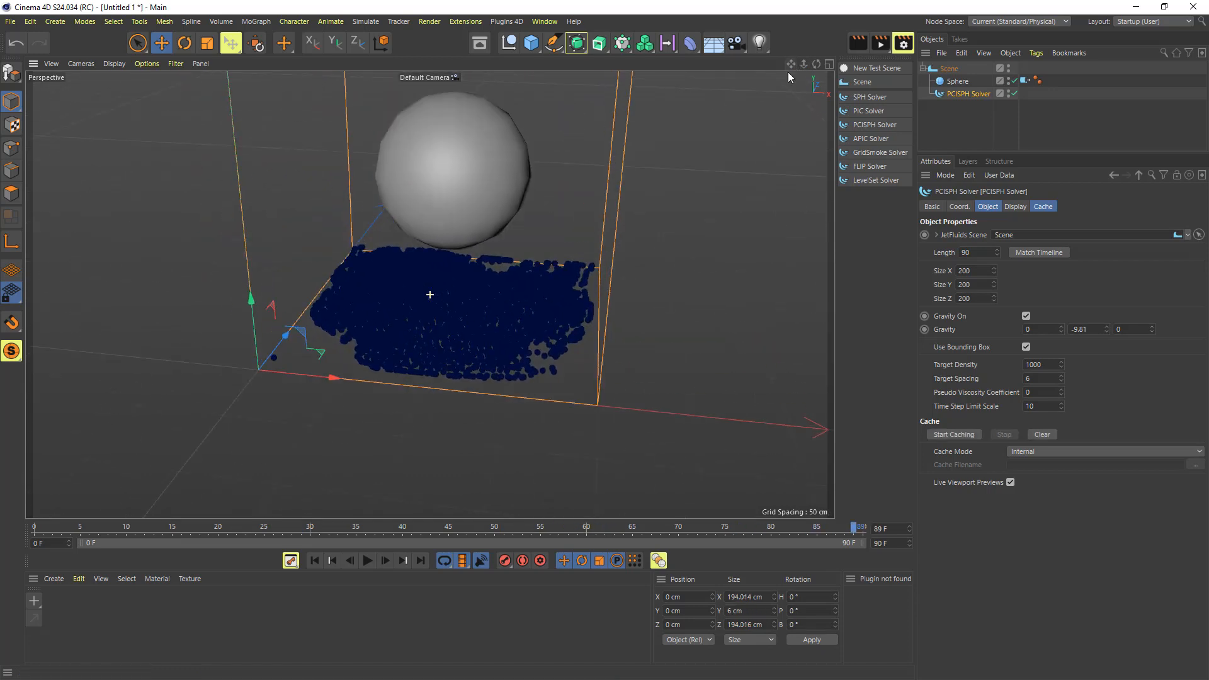
- Clear the PCISPH Solver's cache and briefly play the timeline to check the emptied simulation
scroll(723, 186, down, 4)
drag(791, 65, 760, 110)
click(1044, 436)
click(368, 560)
click(369, 561)
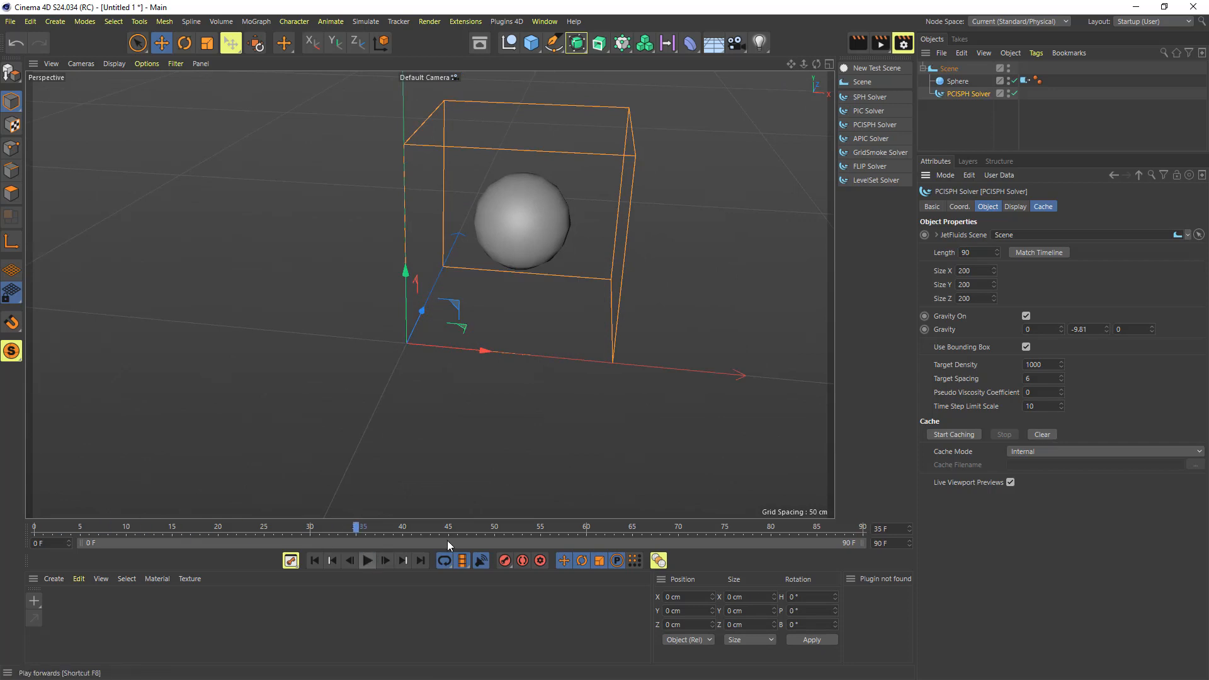
- Cache the PCISPH Solver again, stopping it partway, and return the timeline to frame 0
click(963, 435)
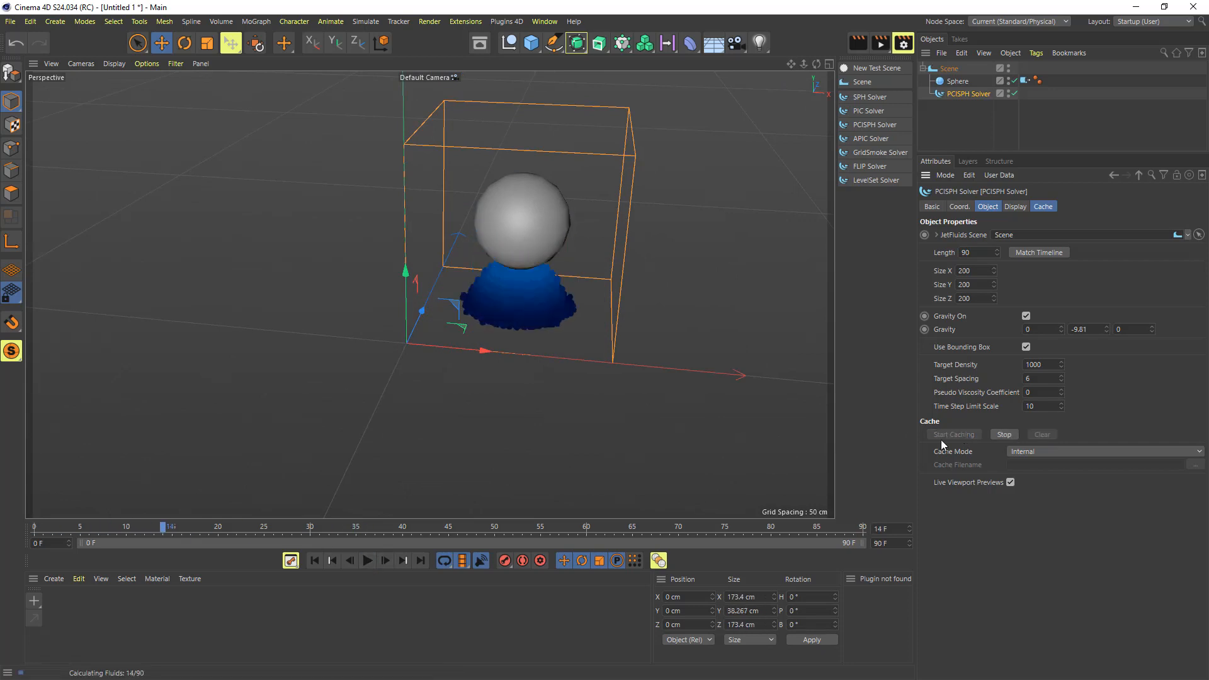
click(1004, 434)
drag(252, 528, 31, 525)
- Add an SPH solver to the Jet Fluids scene and cache its simulation up to frame 31
click(950, 69)
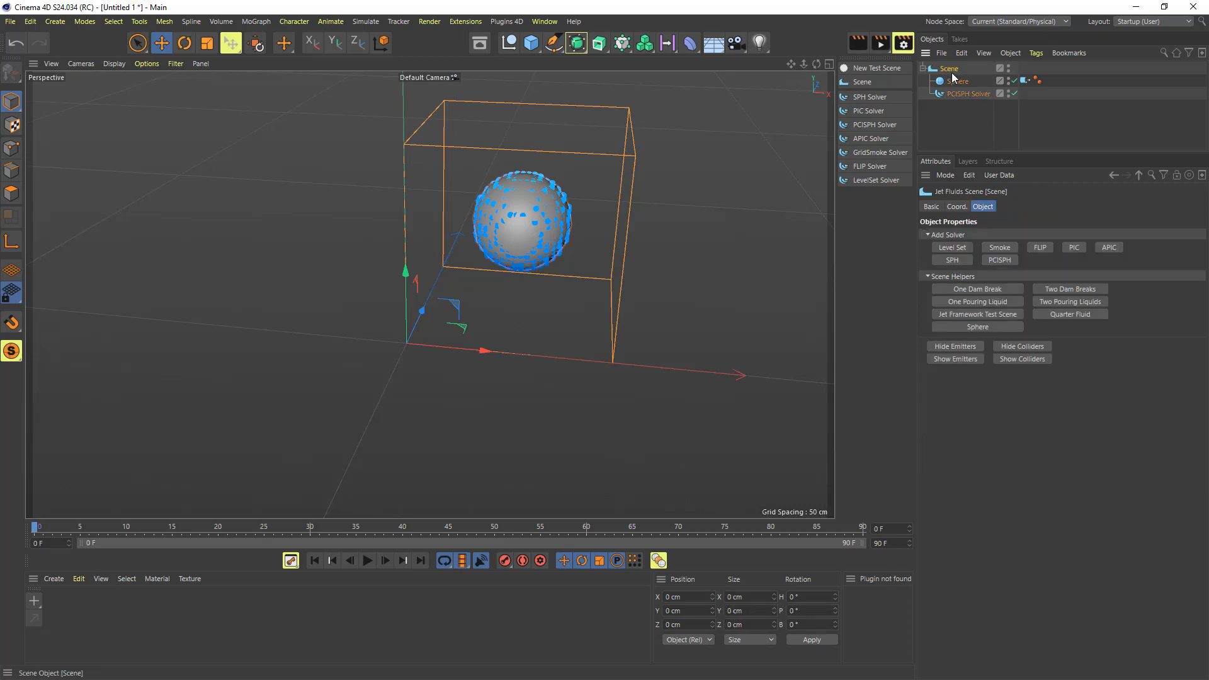
click(955, 258)
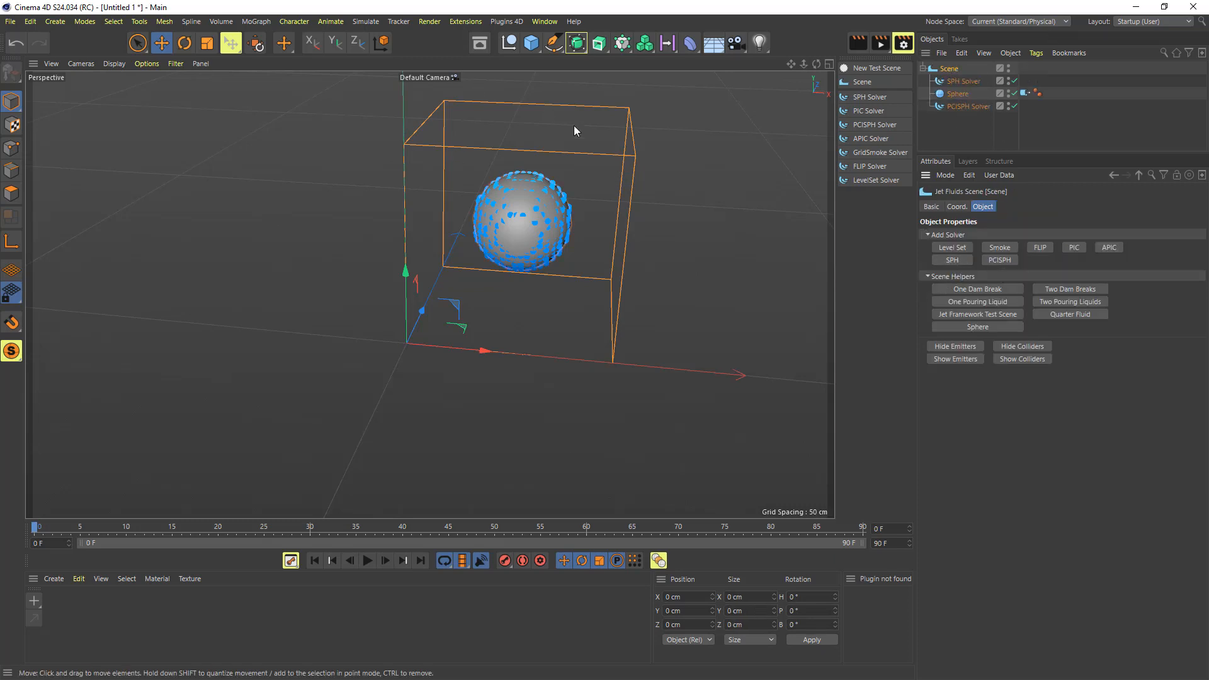
click(960, 80)
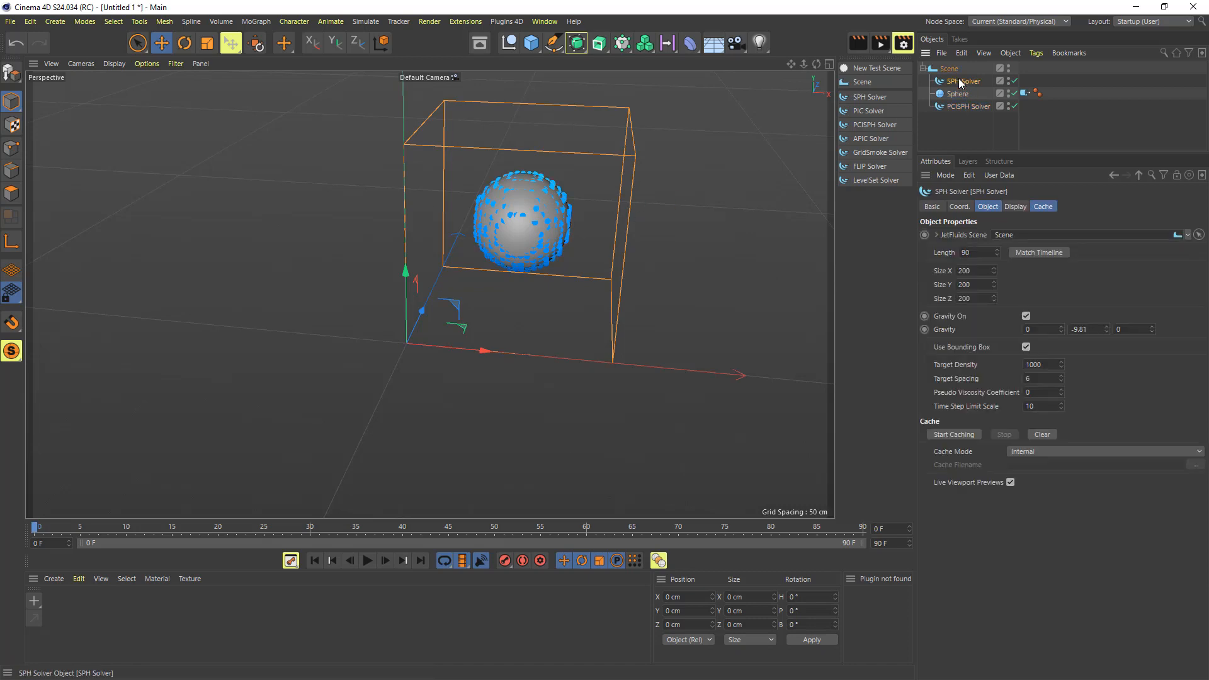
click(956, 433)
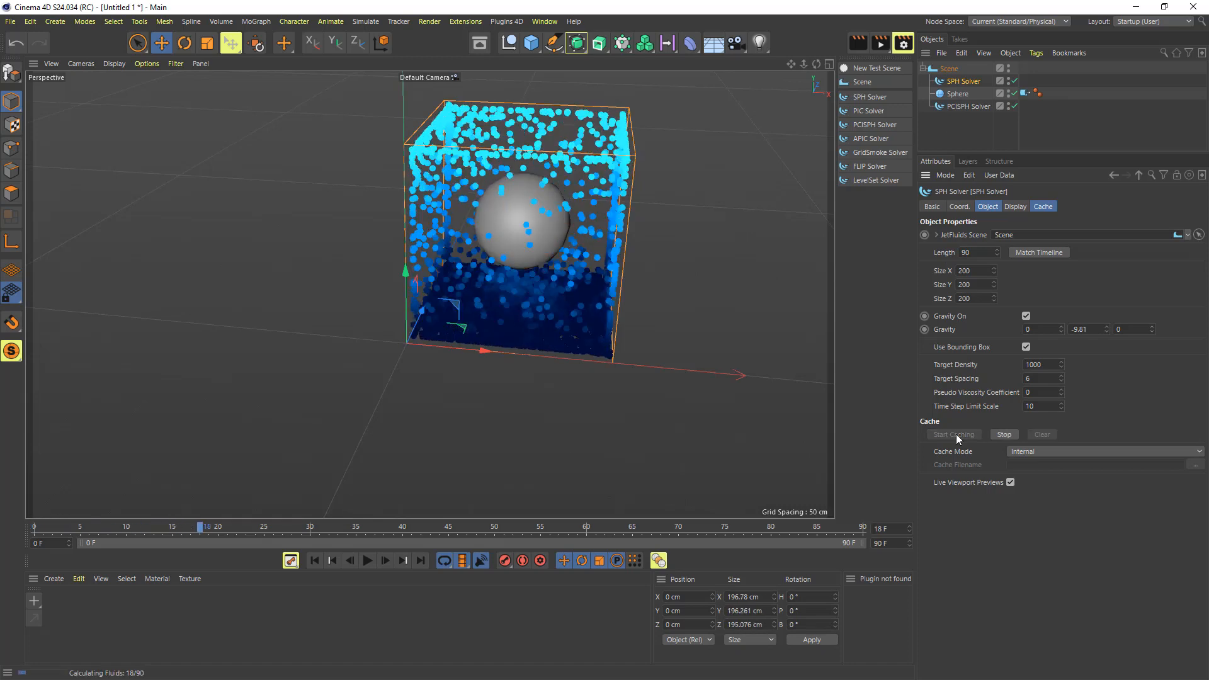
click(1010, 432)
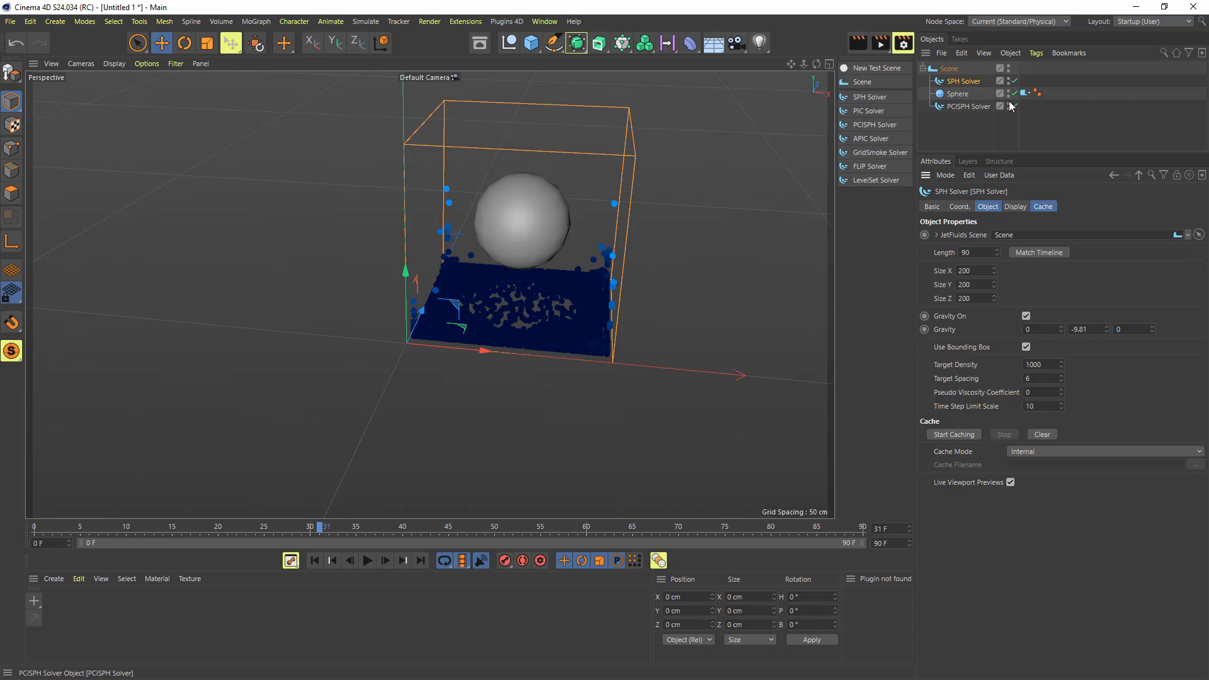
- Move the PCISPH Solver along X to about -278 cm and scrub the timeline to compare it with the SPH Solver
click(976, 108)
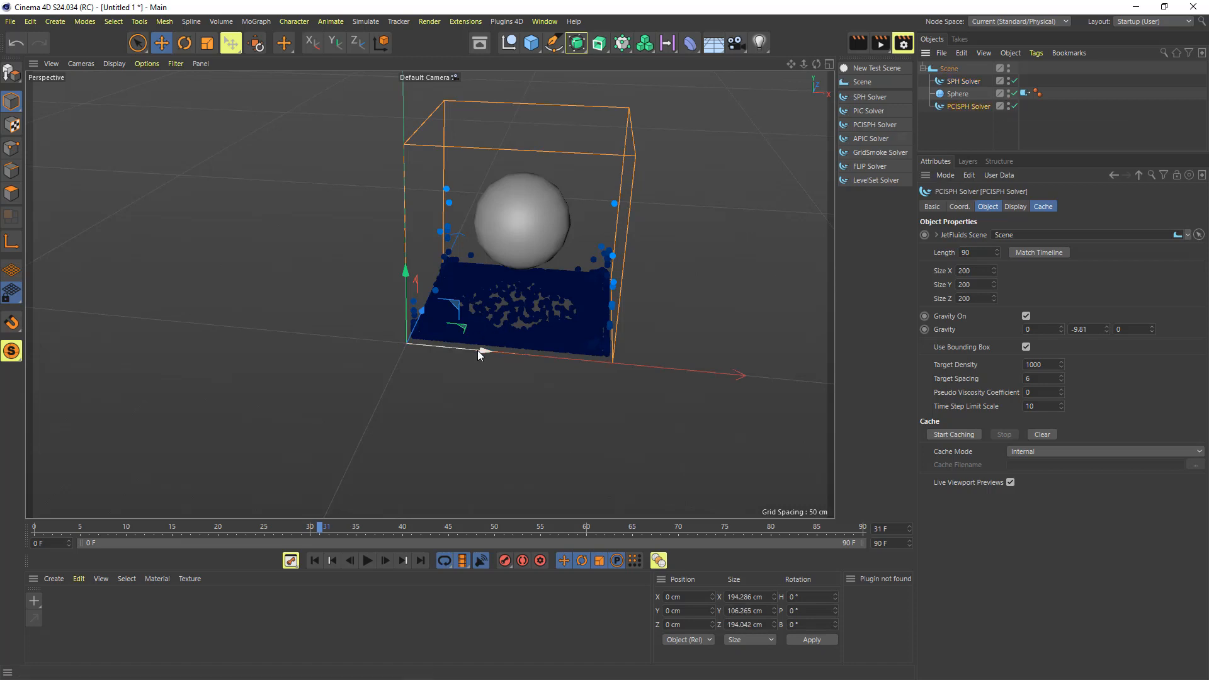
drag(479, 355, 213, 346)
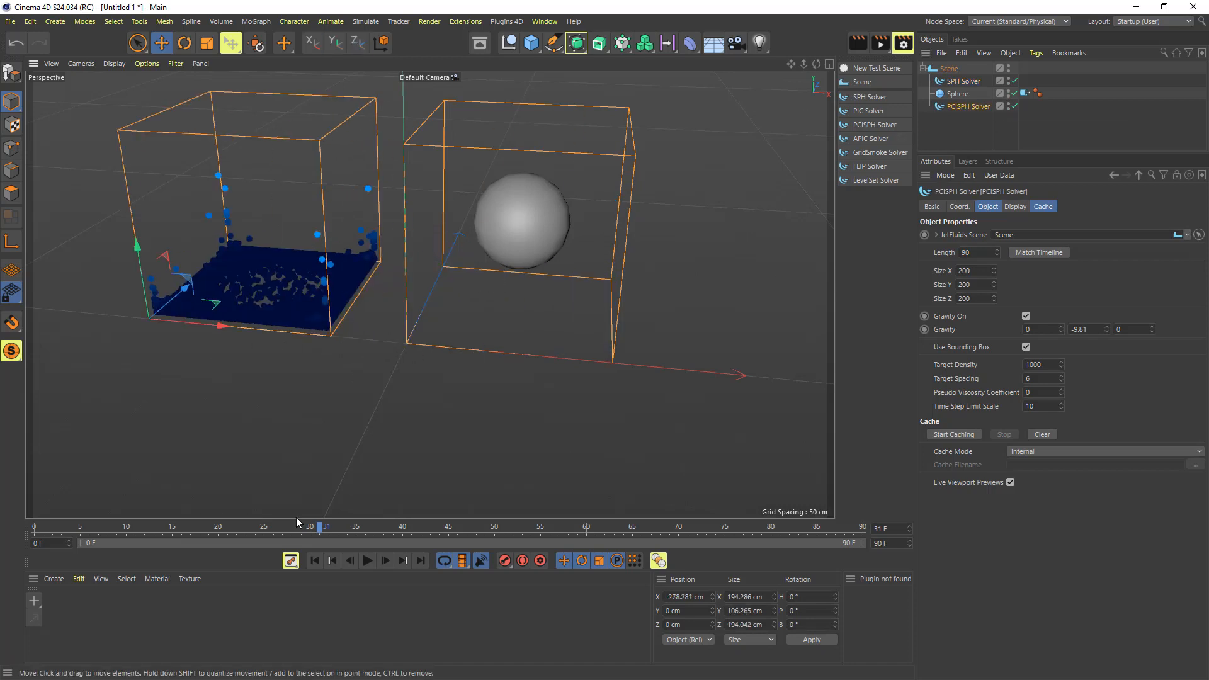
drag(285, 529, 147, 549)
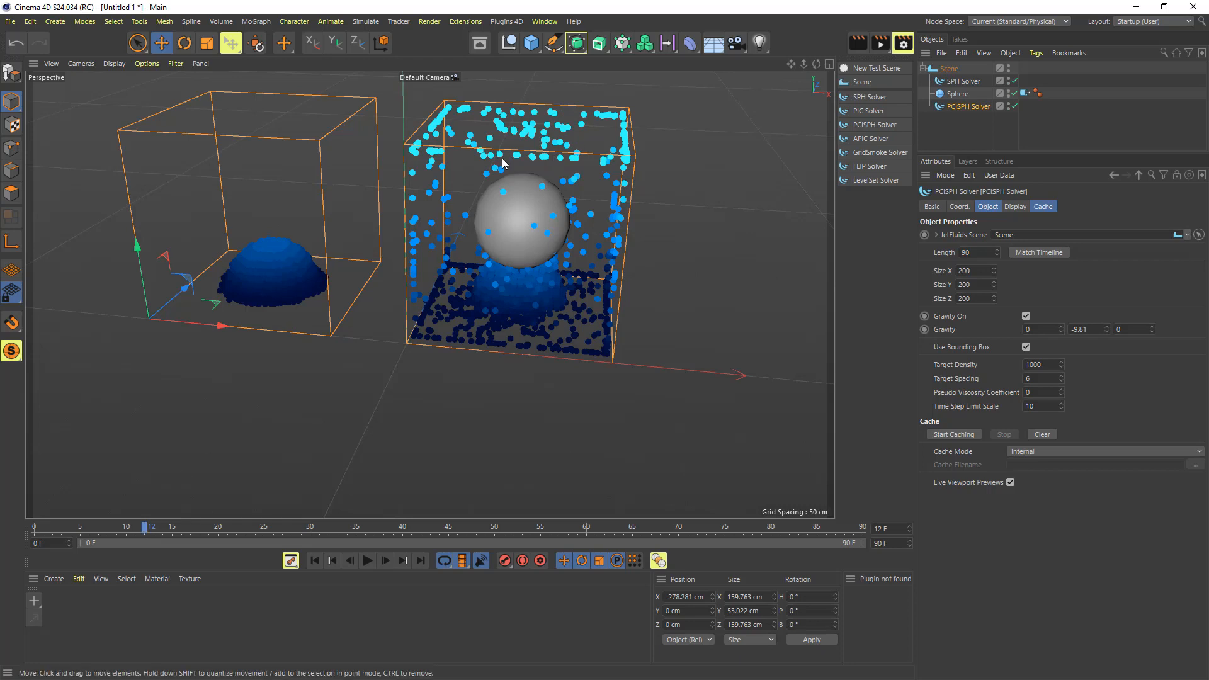
drag(154, 529, 185, 542)
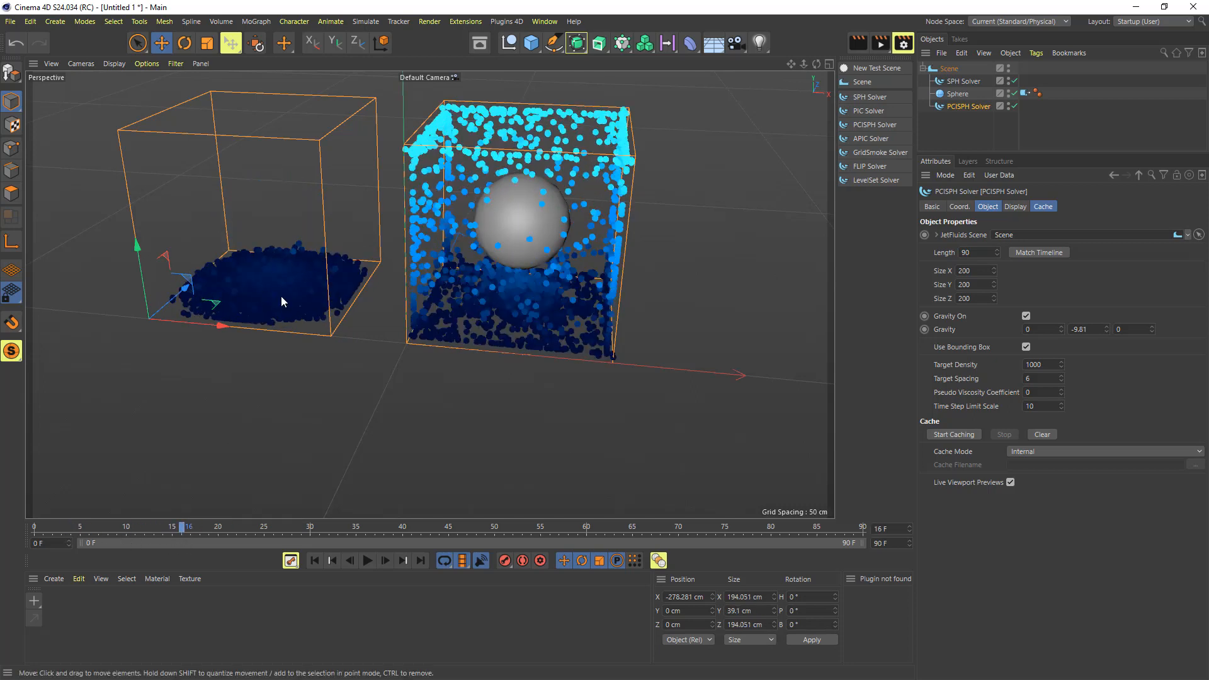
drag(184, 529, 10, 535)
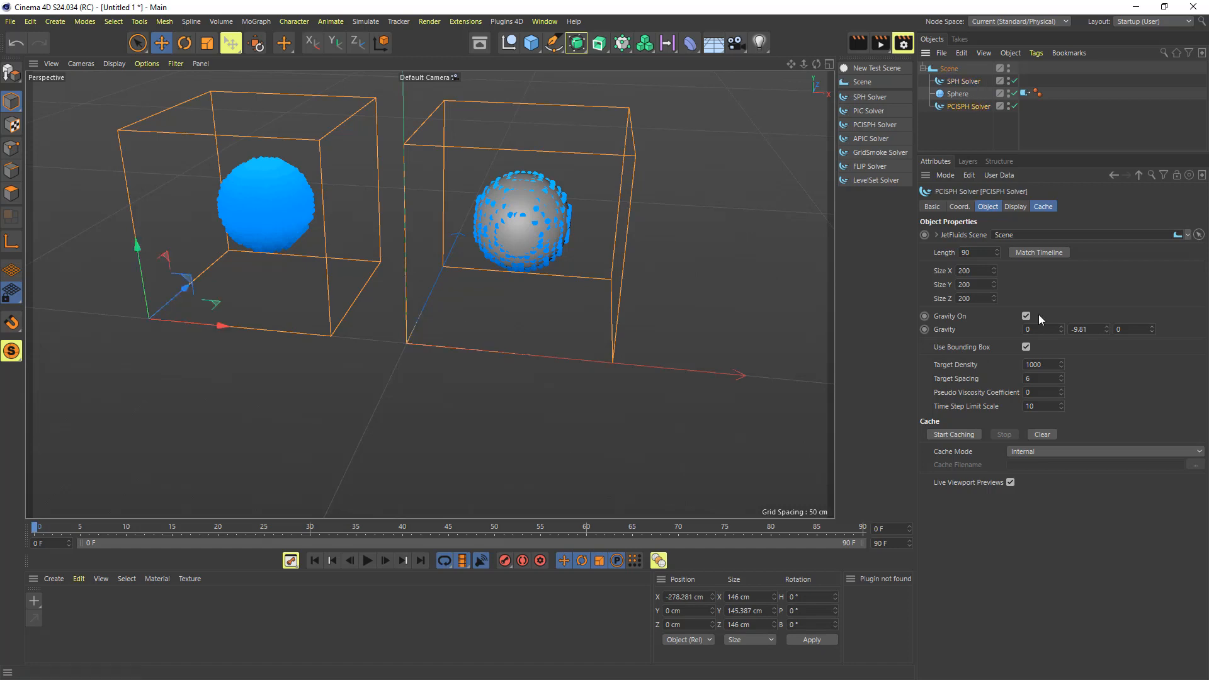
- Turn off Use Bounding Box for the SPH and PCISPH solvers and clear both of their caches
click(964, 80)
click(1026, 347)
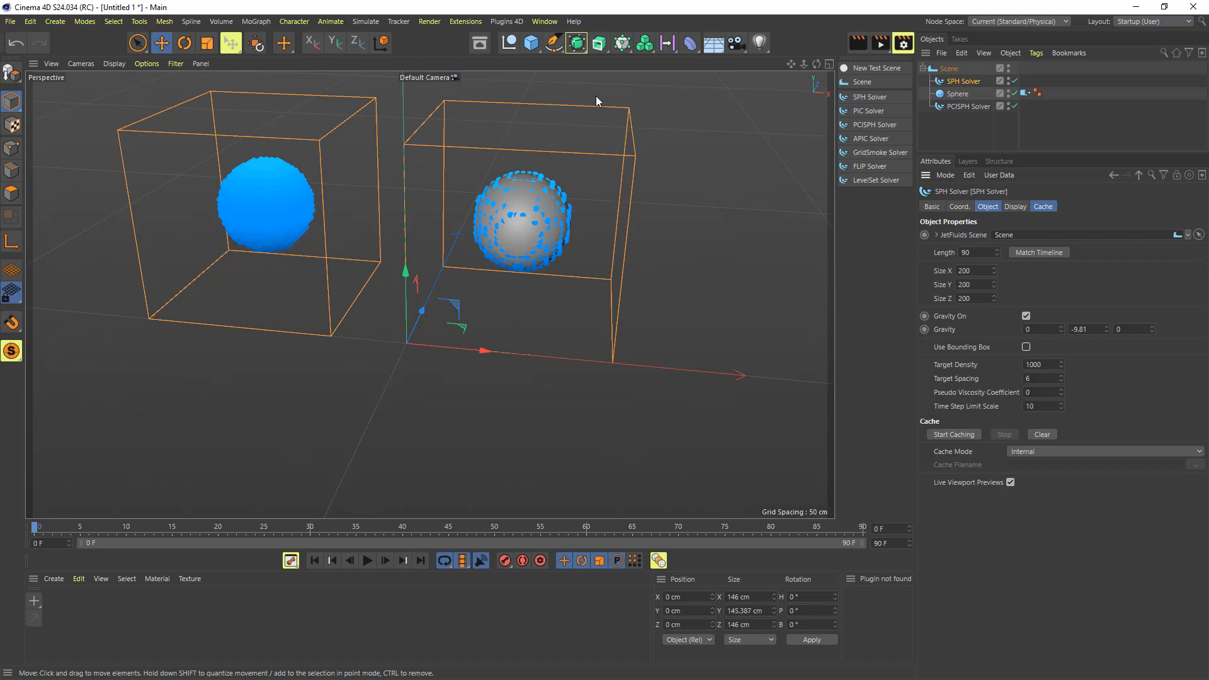
click(958, 93)
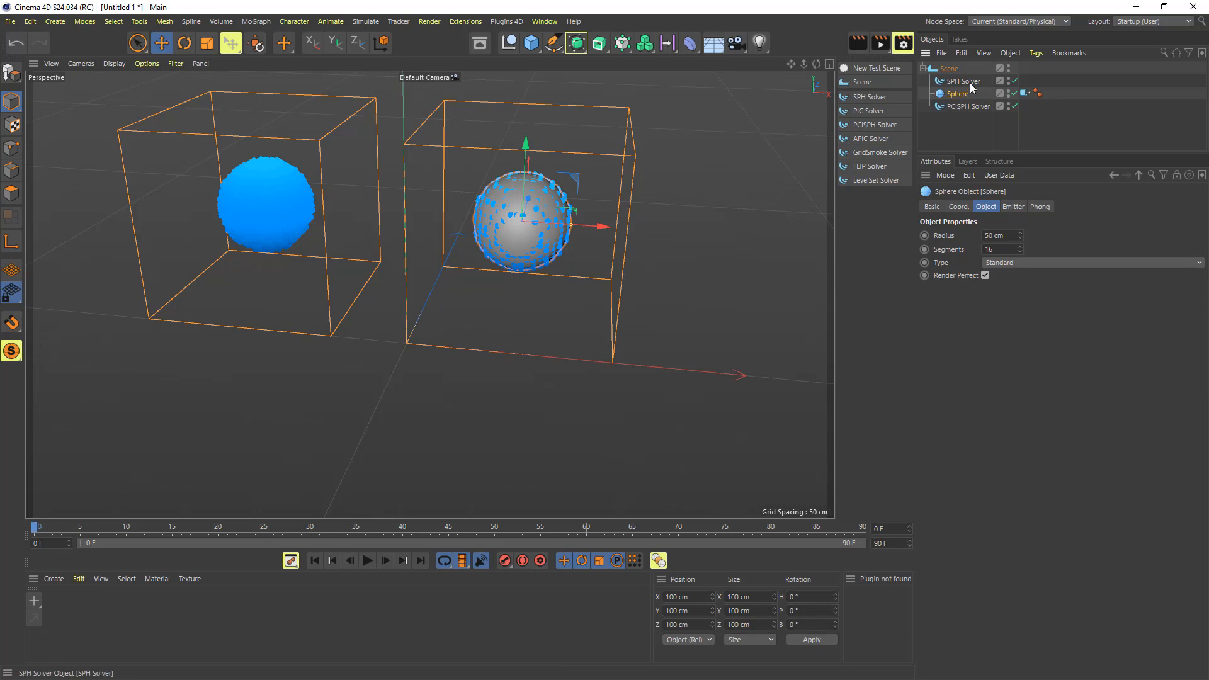
click(966, 81)
ctrl+click(967, 107)
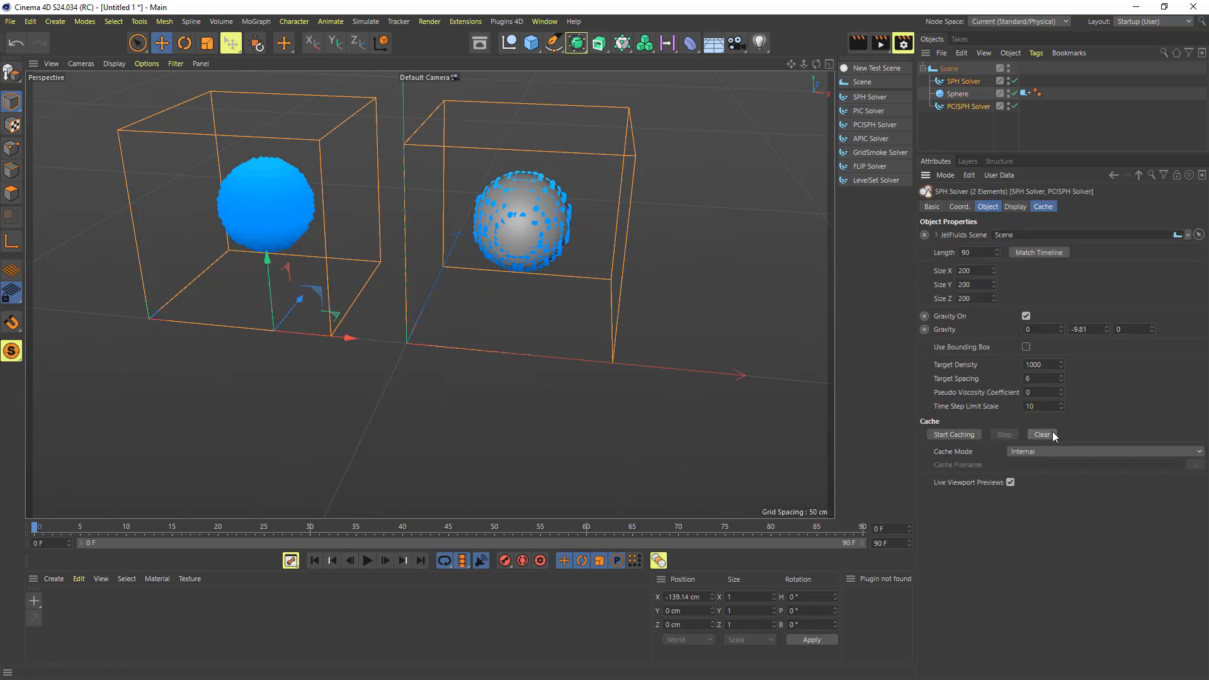
click(1050, 434)
- Duplicate the Sphere emitter along X to about -177 cm and move both spheres along Z to about -261 cm
click(957, 98)
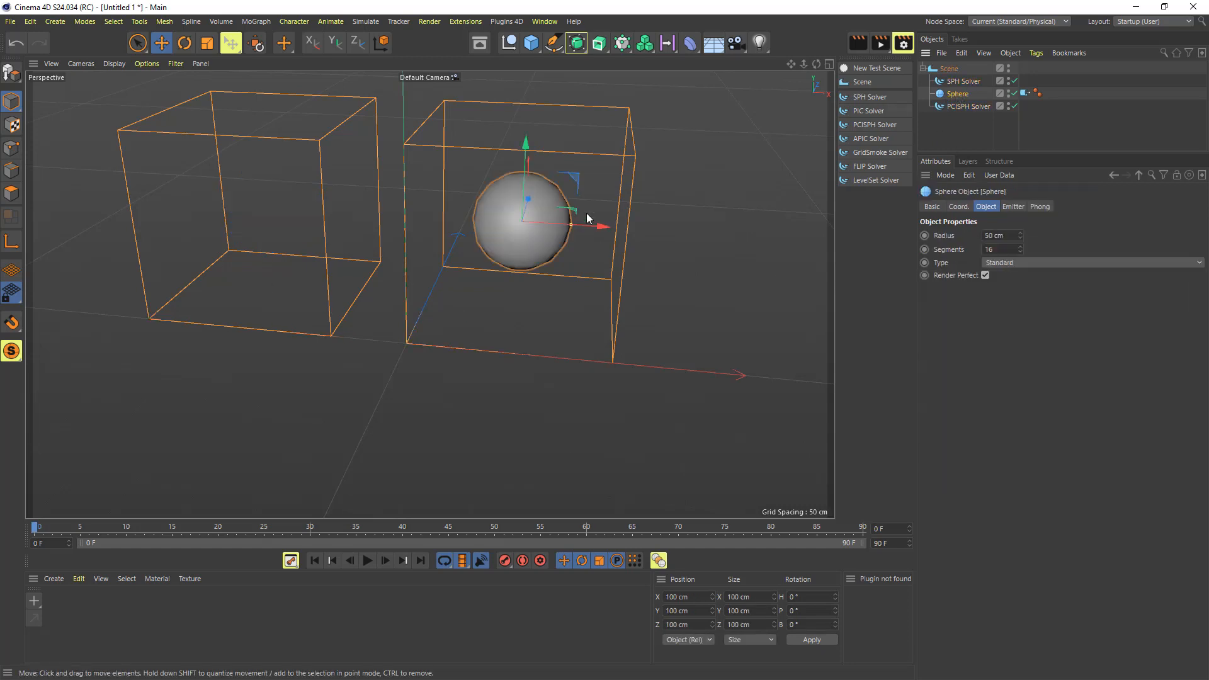
ctrl+drag(606, 226, 350, 232)
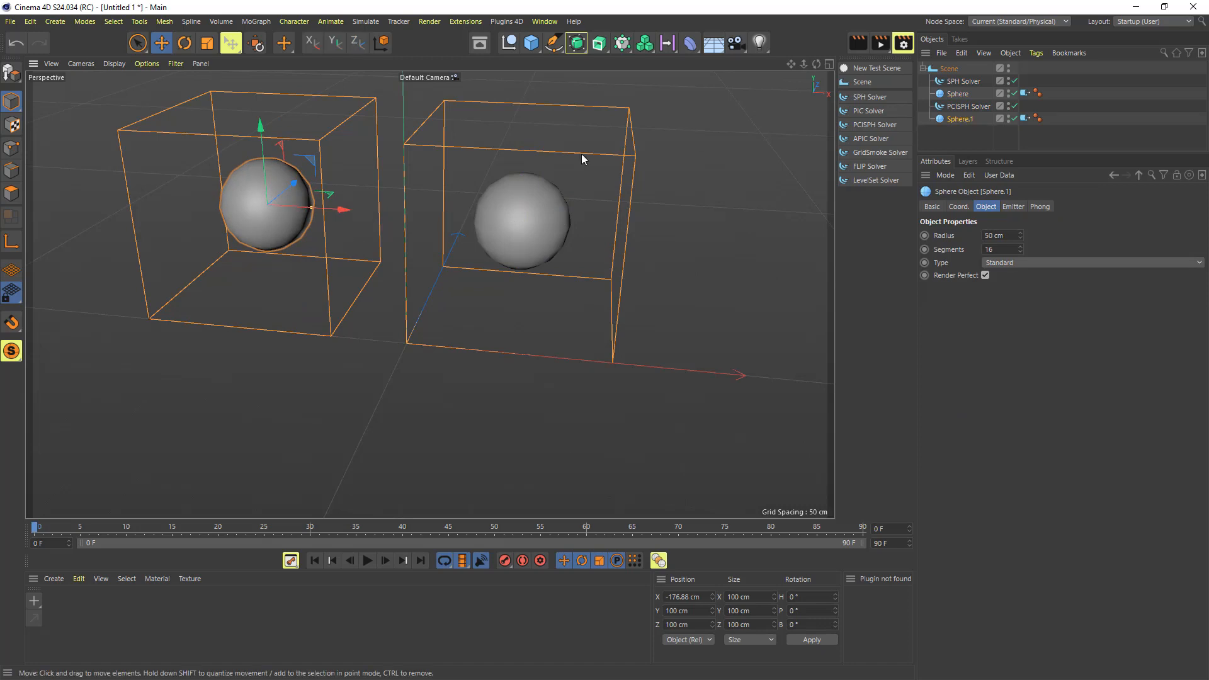
scroll(538, 186, down, 5)
drag(817, 65, 429, 292)
ctrl+click(953, 94)
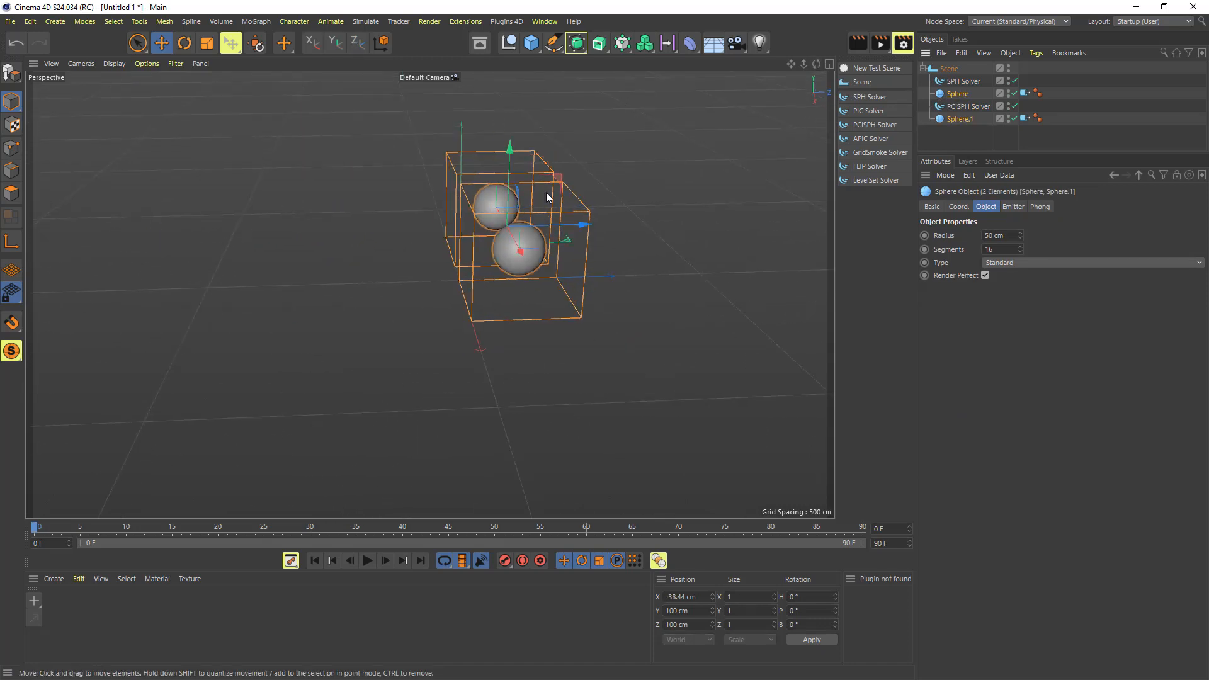
drag(584, 226, 404, 236)
drag(817, 65, 429, 291)
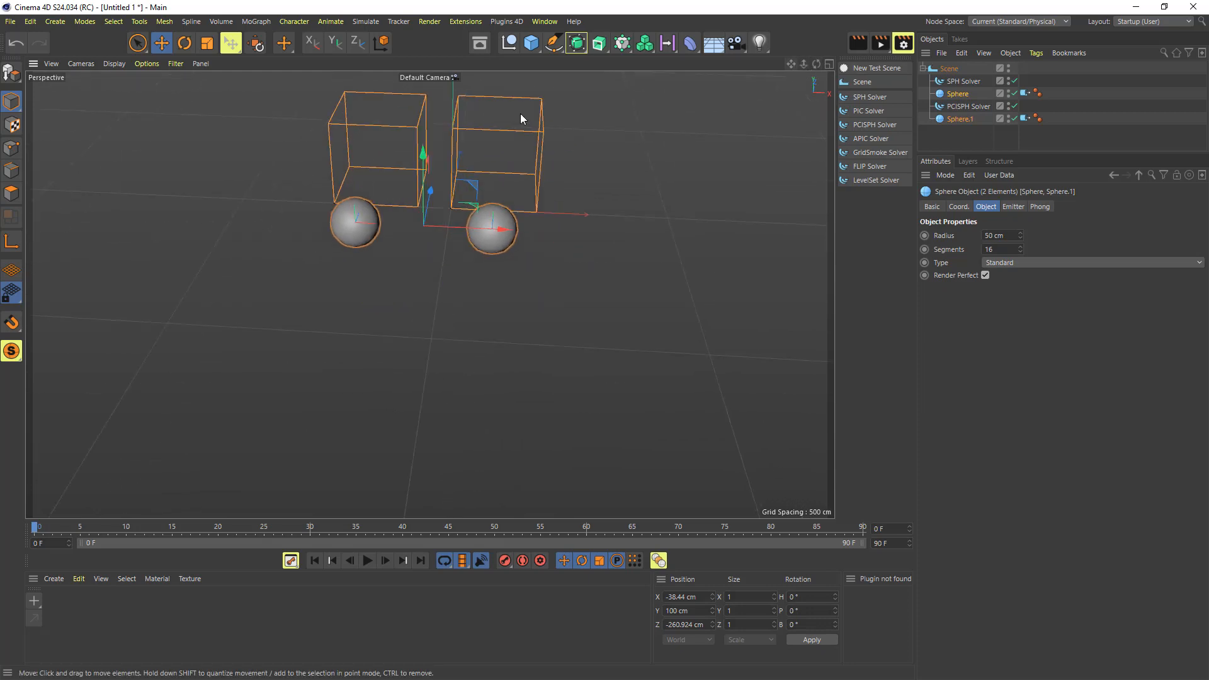
- Create a cube beneath the spheres, about 744 × 115 × 1181 cm, positioned at about X -37 and Z -199 cm
click(524, 101)
click(528, 46)
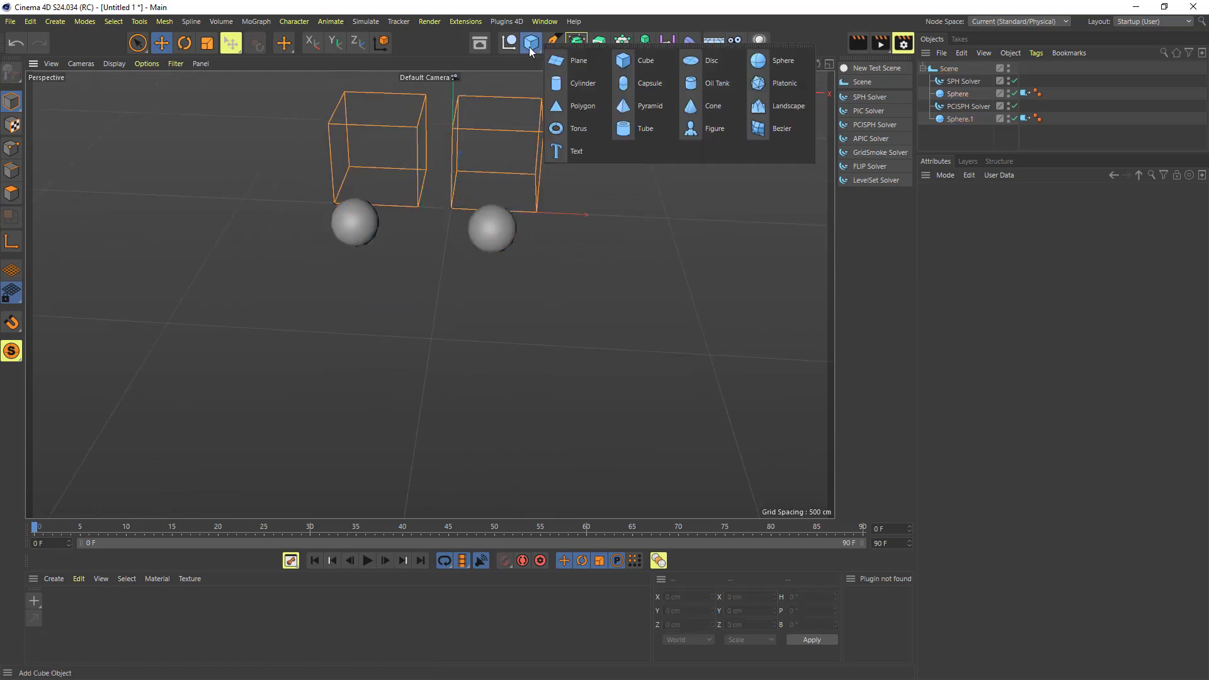
click(632, 67)
drag(467, 171, 464, 114)
drag(501, 210, 551, 196)
drag(459, 175, 449, 222)
drag(816, 63, 686, 48)
mouse_move(584, 322)
mouse_down()
mouse_move(552, 330)
mouse_move(593, 324)
mouse_up()
drag(816, 63, 950, 84)
- Give the Cube a Jet Fluids Collider tag and start caching the PCISPH Solver with both sphere emitters
right_click(962, 81)
mouse_move(1030, 131)
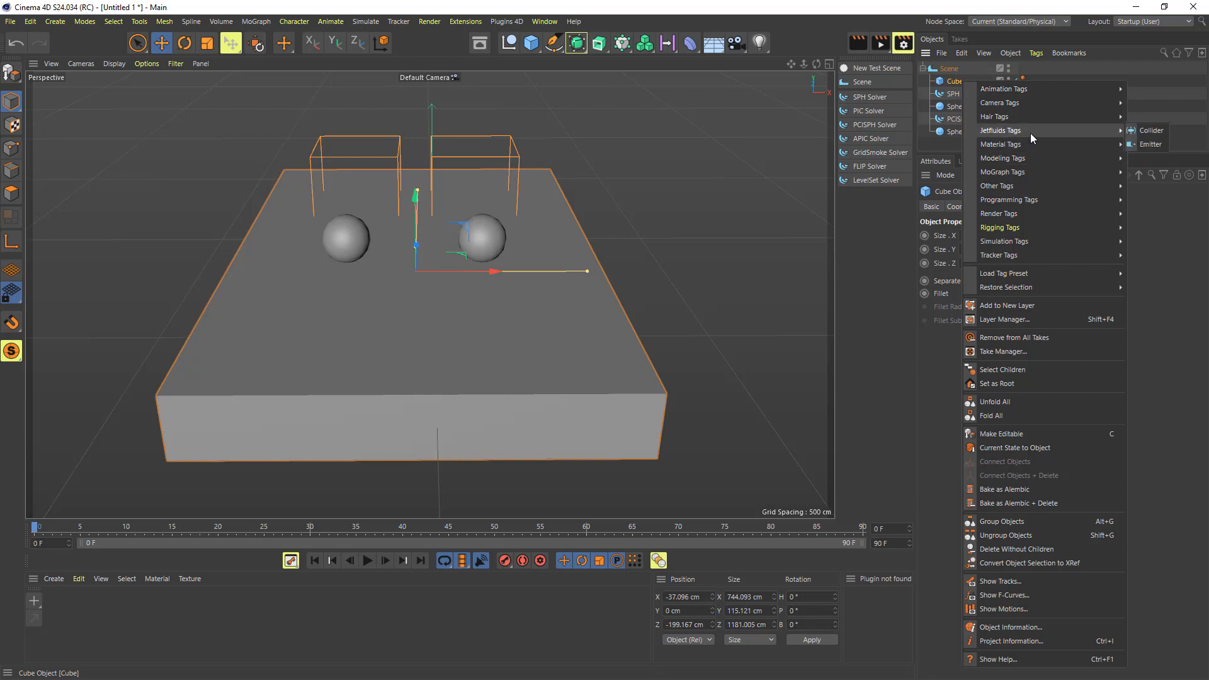
click(1142, 130)
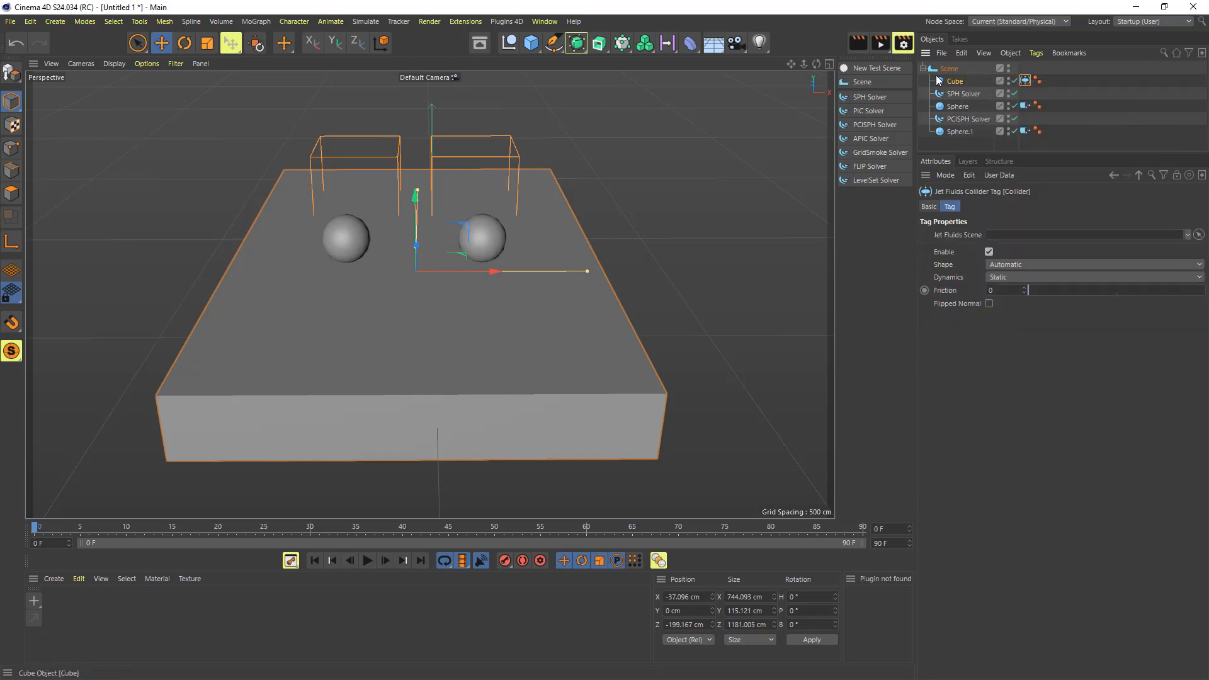
click(965, 119)
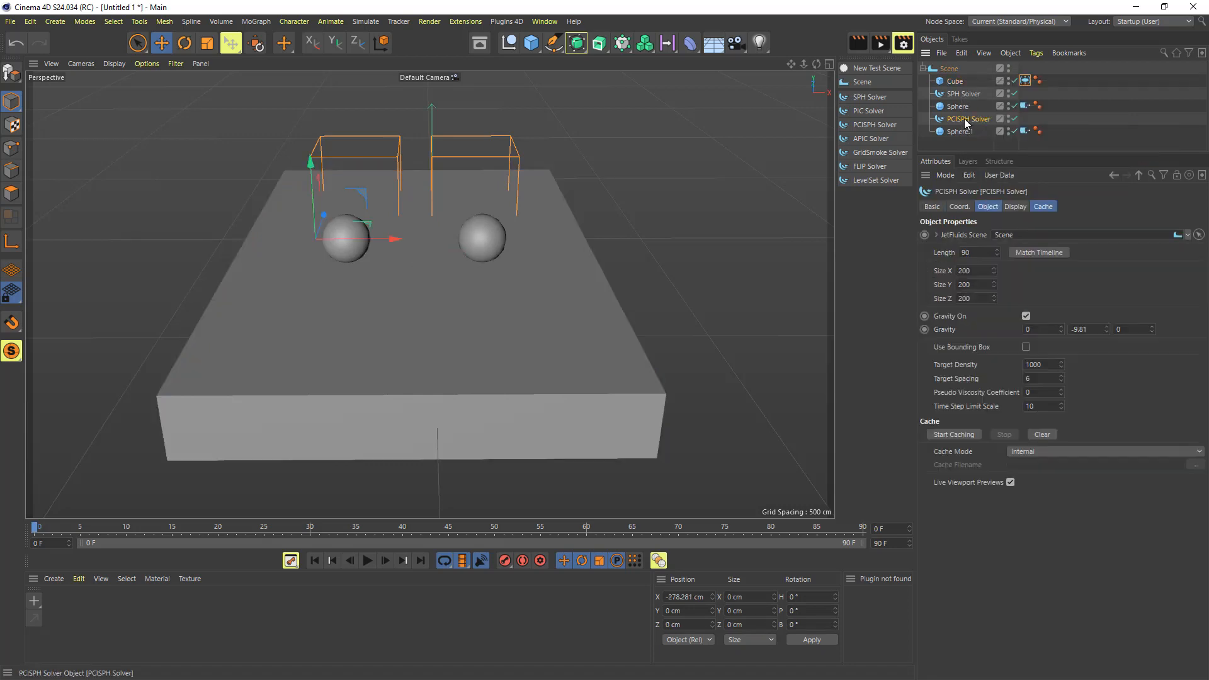
click(952, 433)
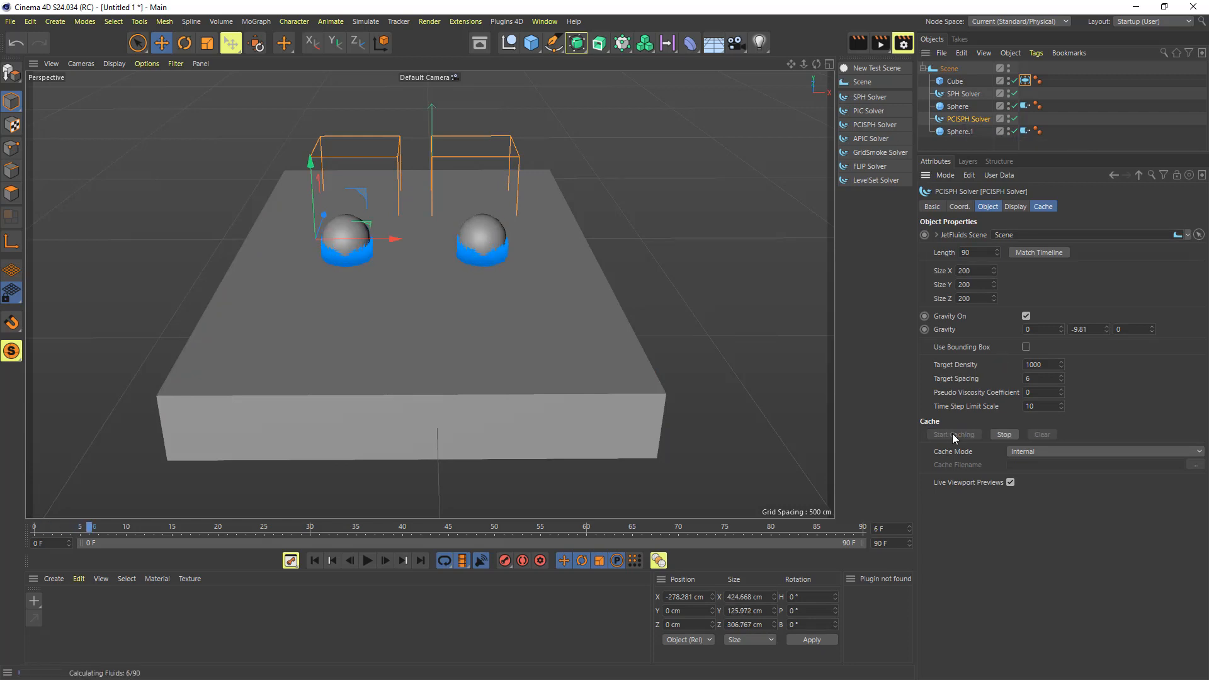
- Delete the original Sphere emitter and move the duplicate sphere along X to the middle between the two solver domains
click(957, 106)
click(956, 117)
click(953, 107)
key(Delete)
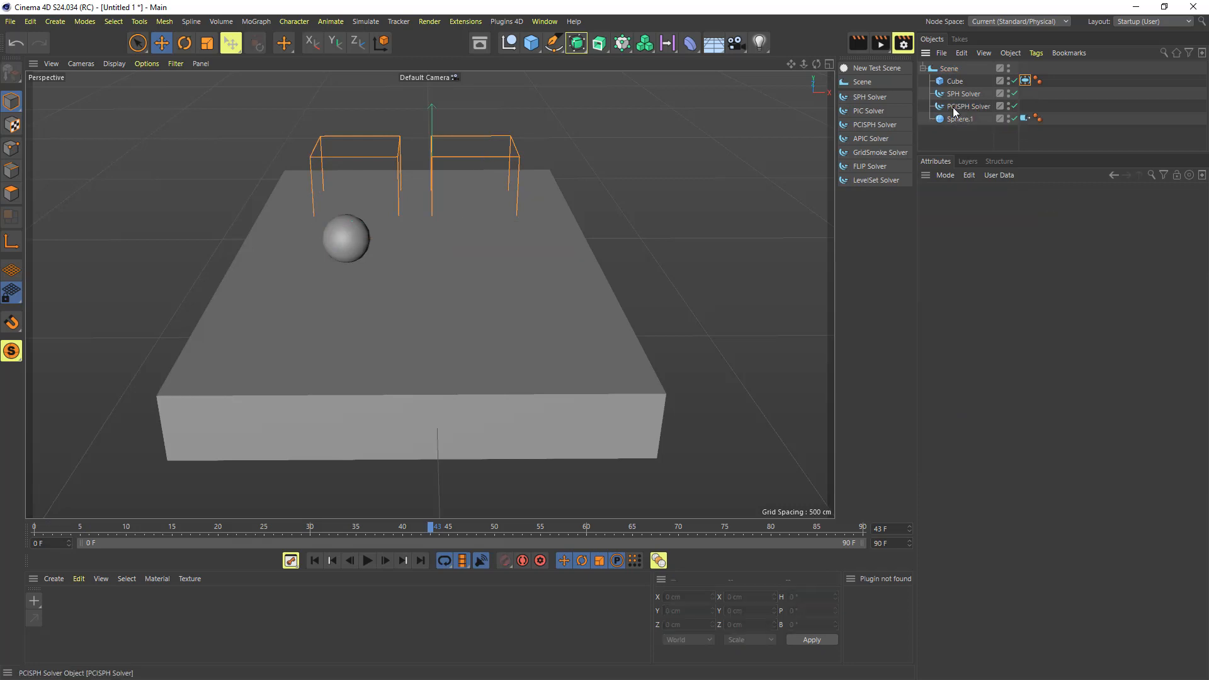
click(353, 225)
drag(420, 236, 504, 237)
- Cache the PCISPH Solver again with the single sphere emitter and inspect the particles around the Cube collider
click(962, 105)
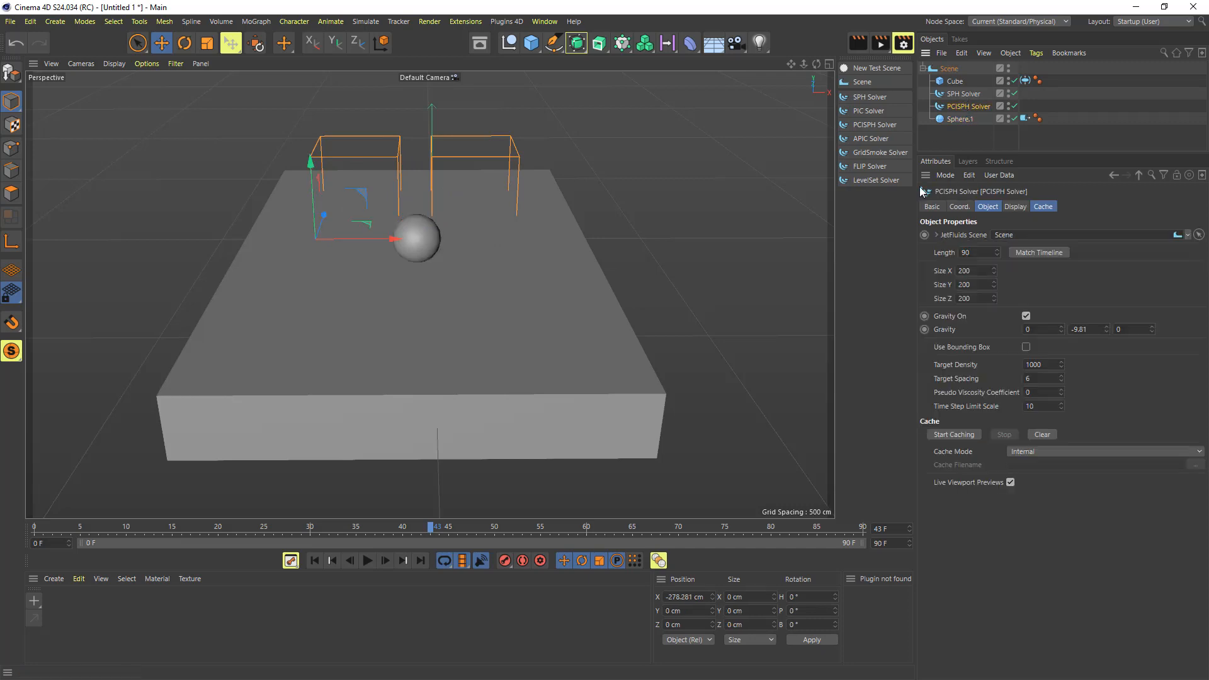
click(965, 433)
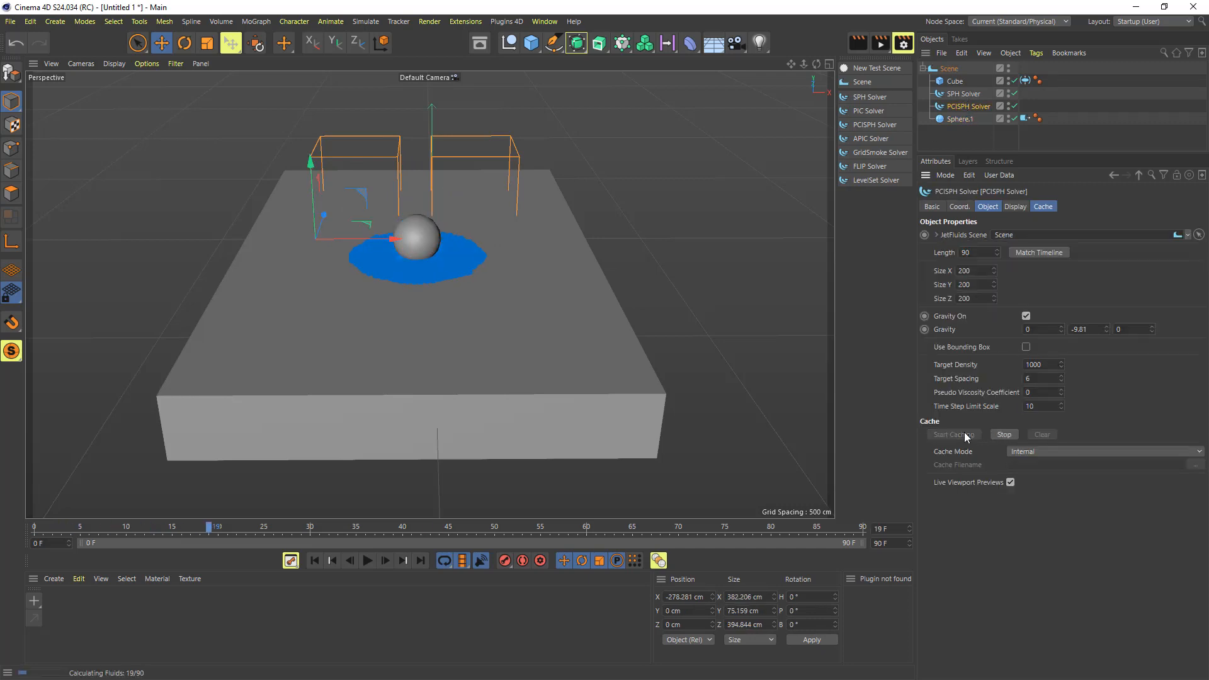
alt+drag(750, 239, 620, 189)
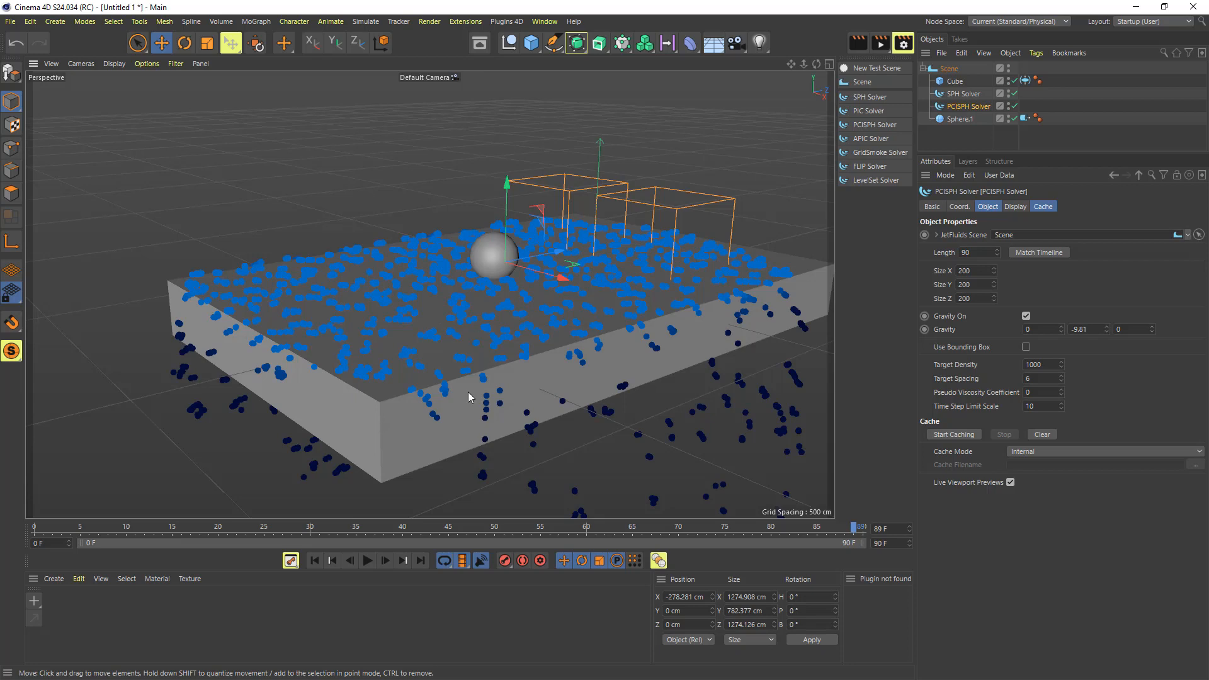
alt+drag(343, 383, 429, 294)
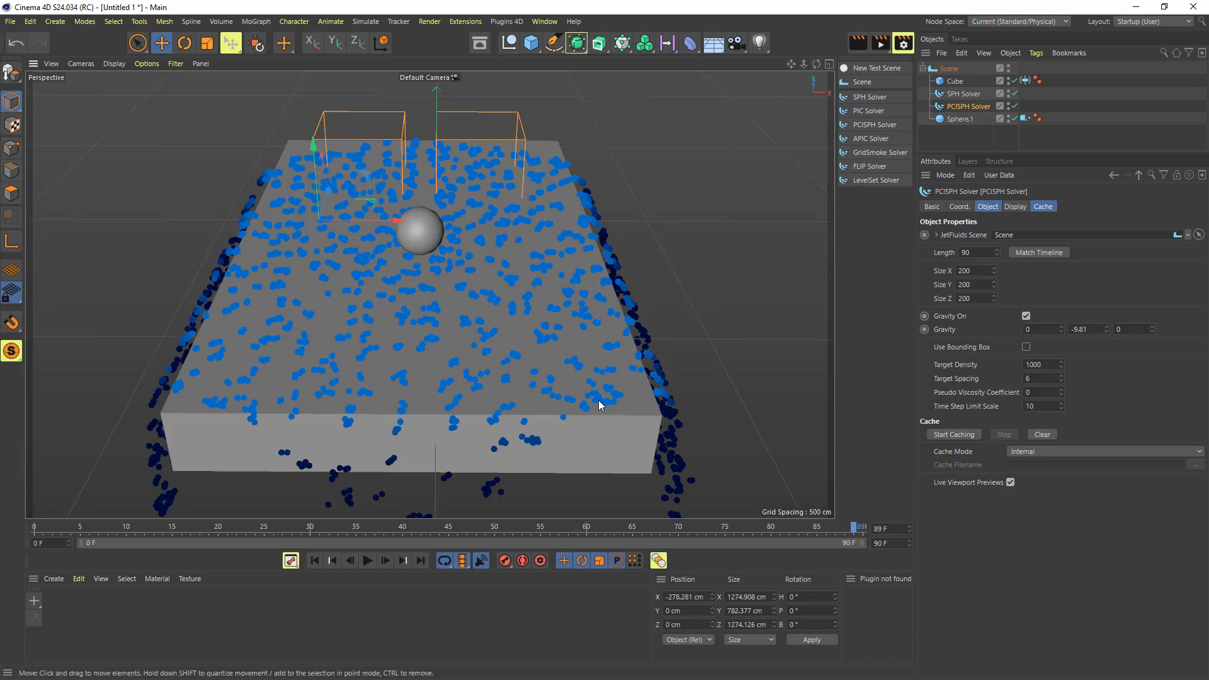
drag(817, 65, 815, 38)
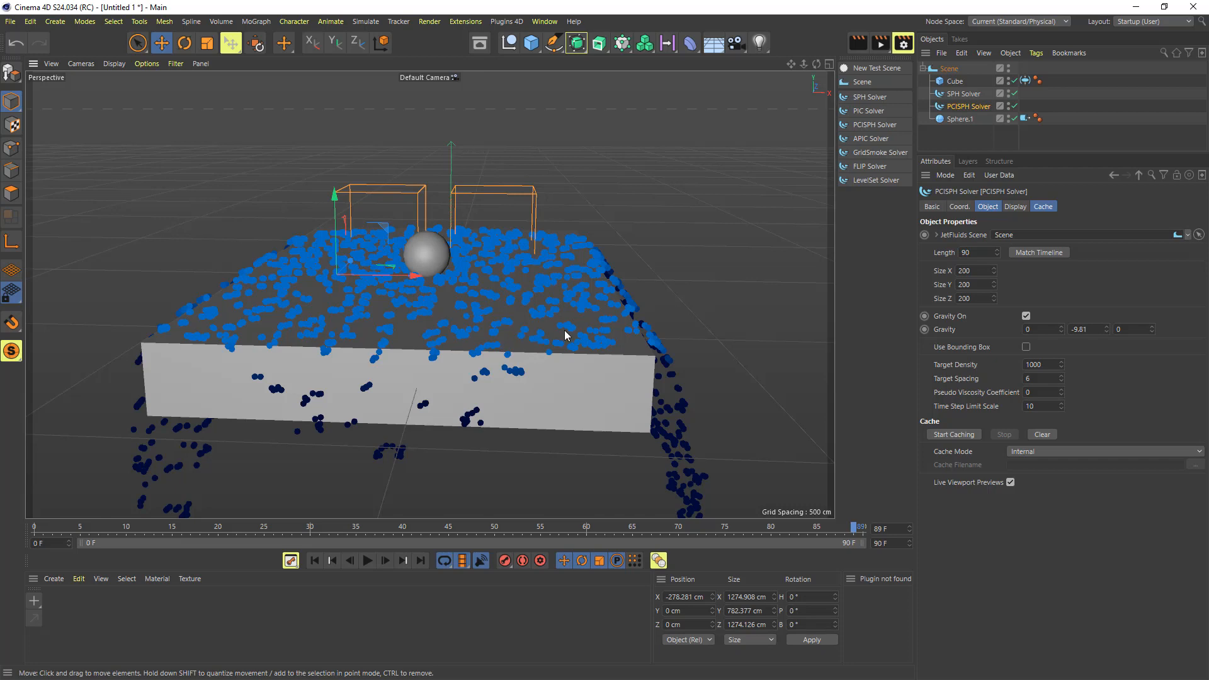
mouse_move(805, 64)
mouse_down()
mouse_move(787, 66)
mouse_move(819, 65)
mouse_up()
alt+drag(429, 294, 431, 253)
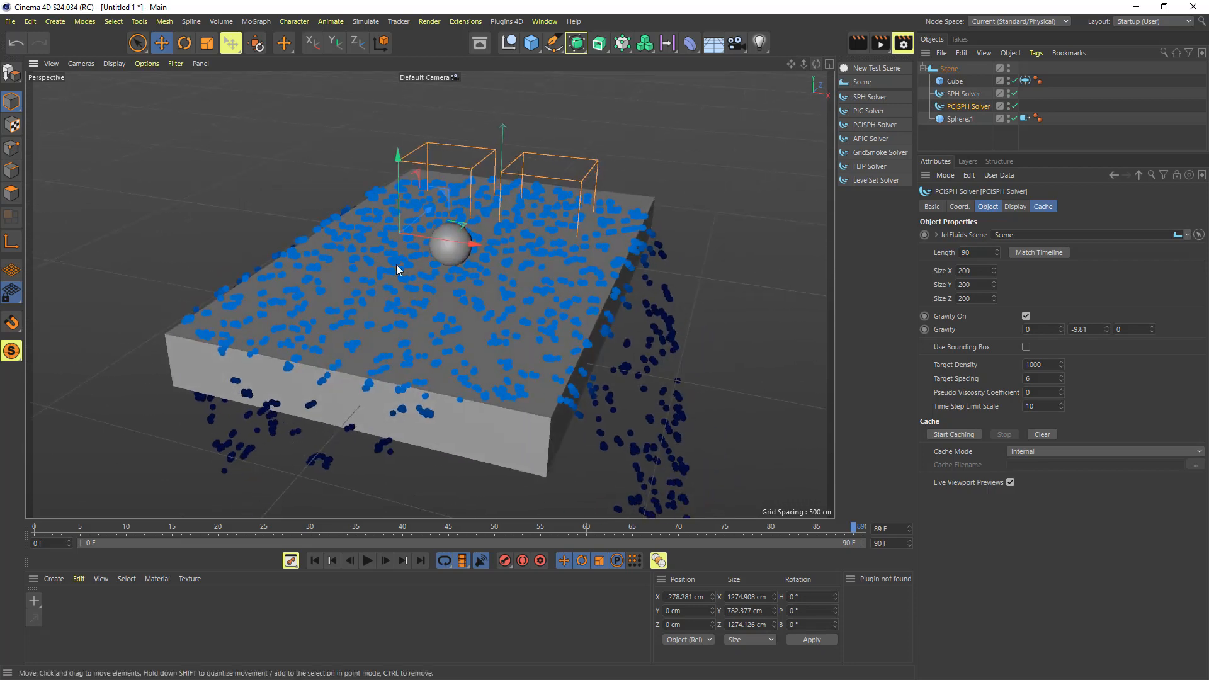
- Clear the PCISPH Solver cache, raise Sphere.1 to about Y 197 cm, and open its Jet Fluids Emitter settings
click(1045, 434)
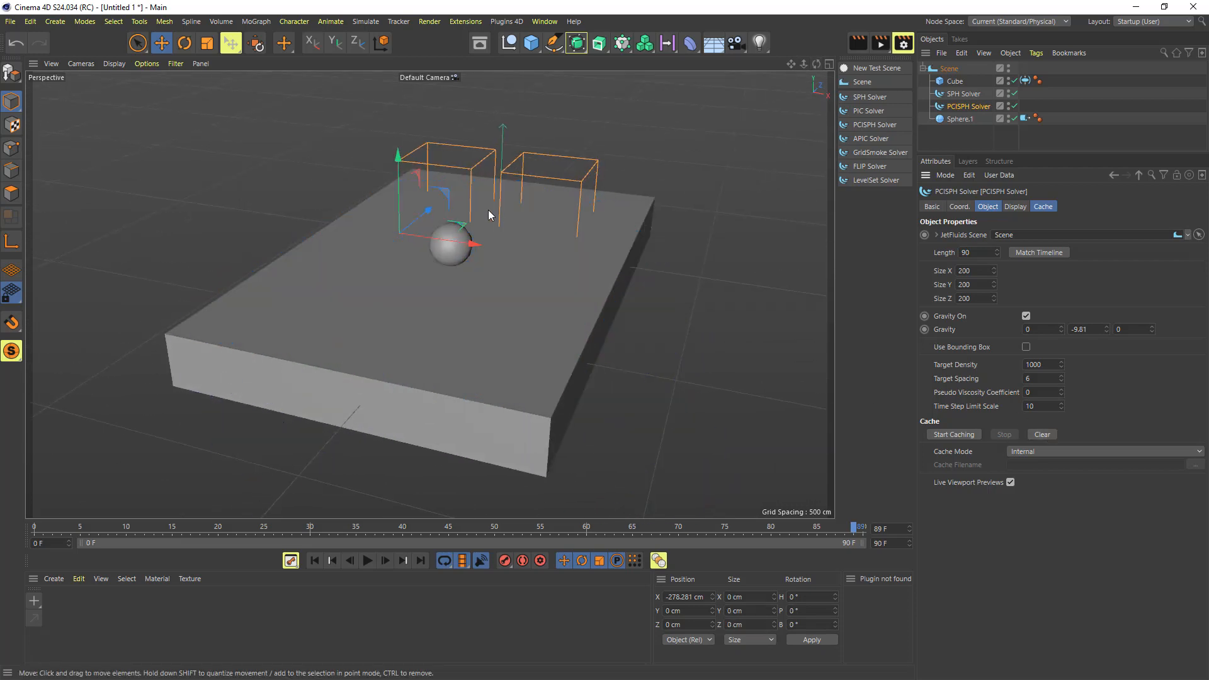
click(959, 118)
drag(451, 170, 451, 129)
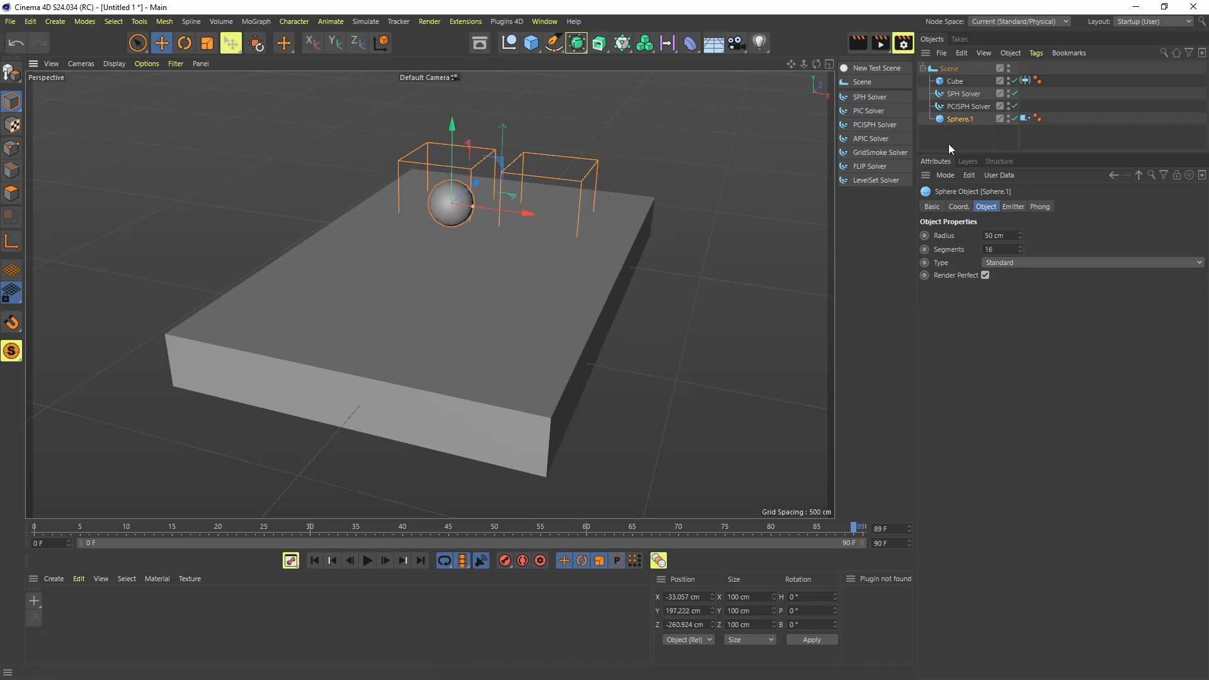
click(1024, 118)
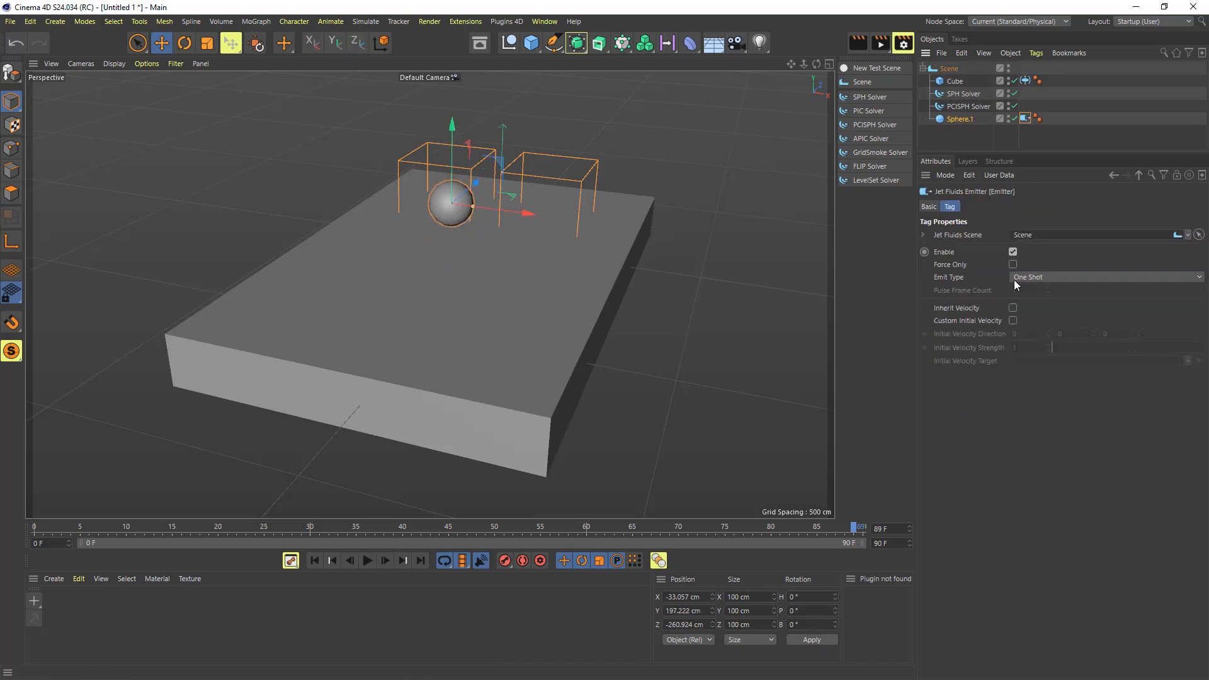
- Create a 200 cm cube beside the sphere, positioned at about X -256, Y 122 and Z -149 cm
click(530, 43)
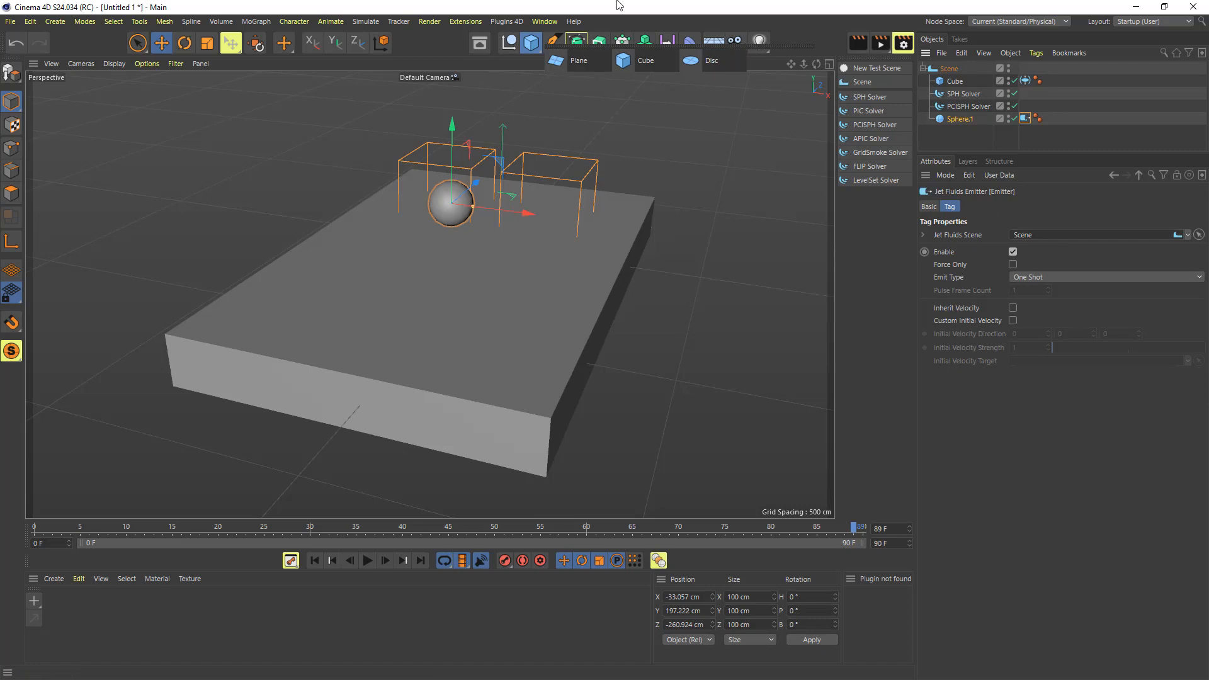
click(617, 5)
click(531, 43)
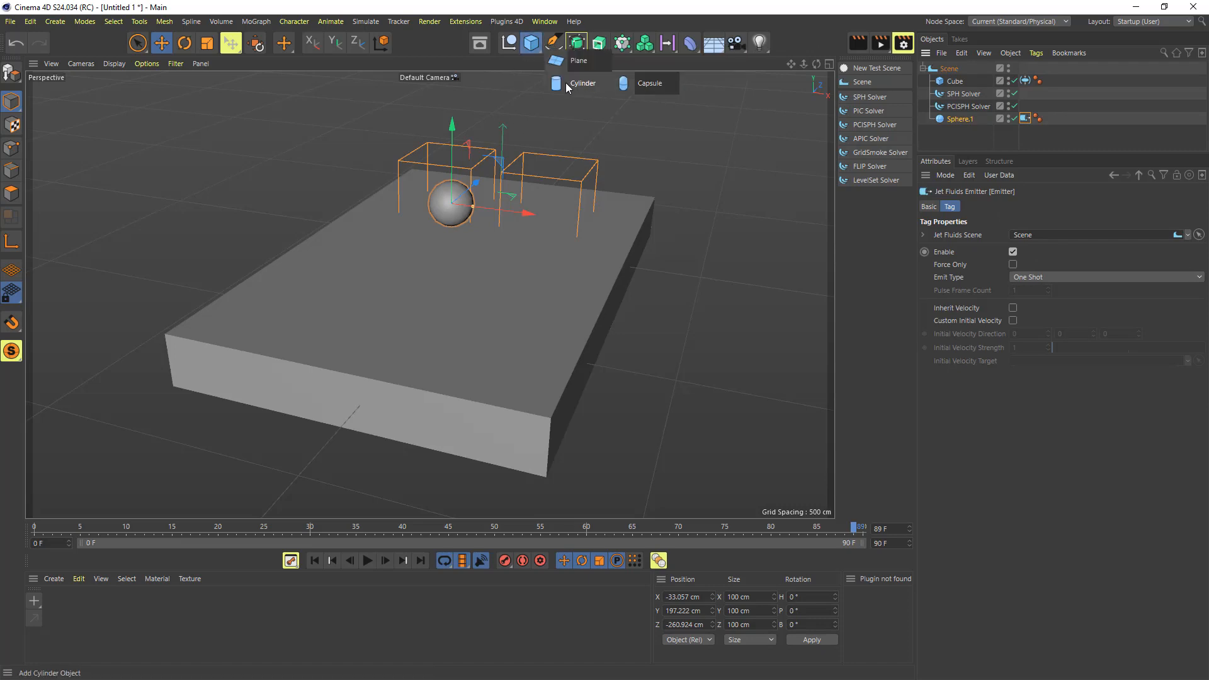
click(534, 44)
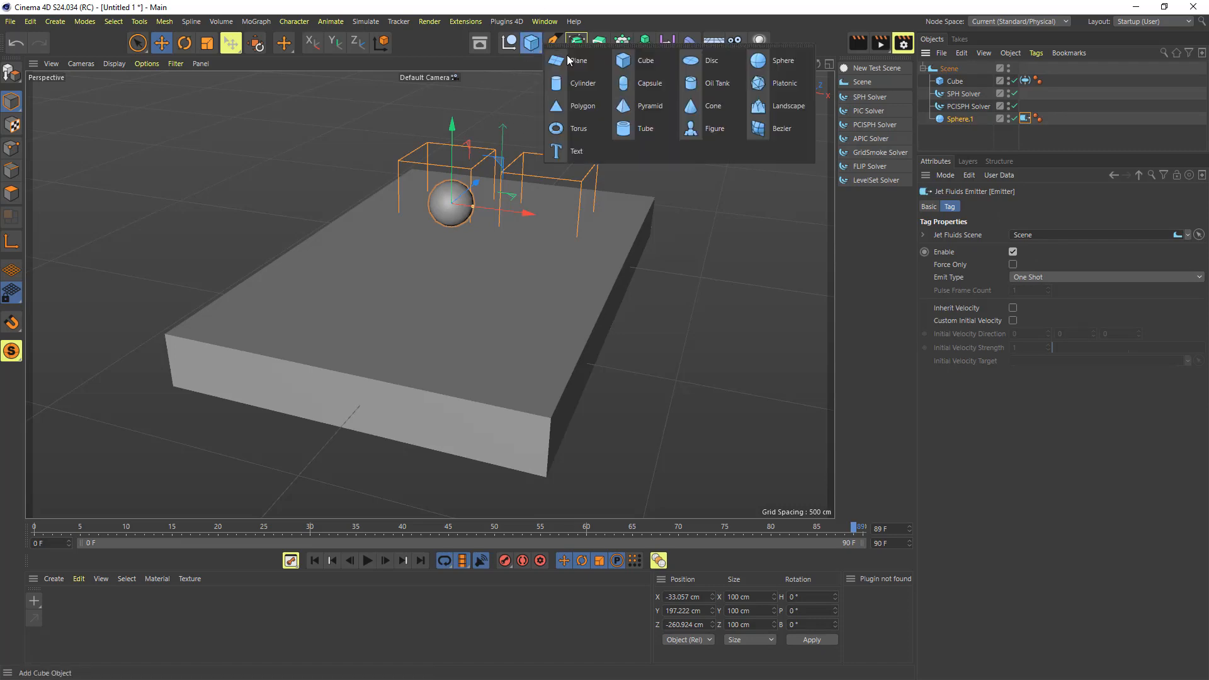
click(623, 60)
drag(583, 257, 419, 232)
drag(367, 188, 368, 142)
drag(416, 205, 433, 203)
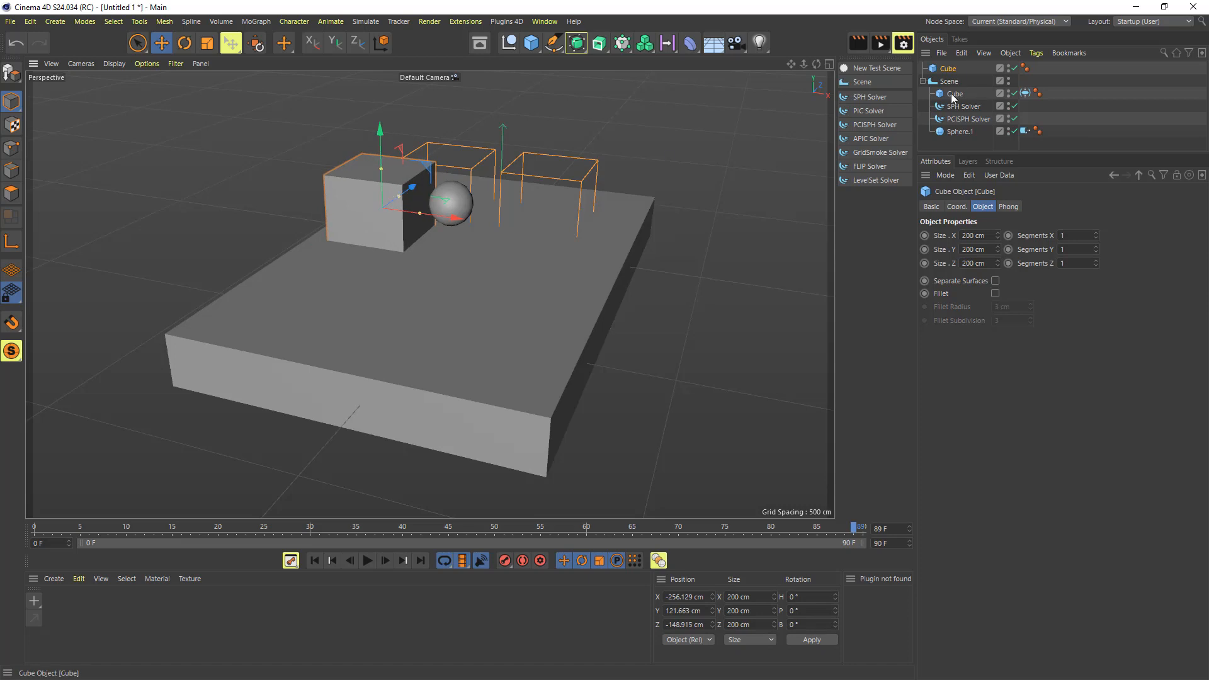
- Nest the new cube under Scene and give it a Jet Fluids Collider tag
drag(953, 69, 977, 85)
right_click(958, 80)
mouse_move(1024, 133)
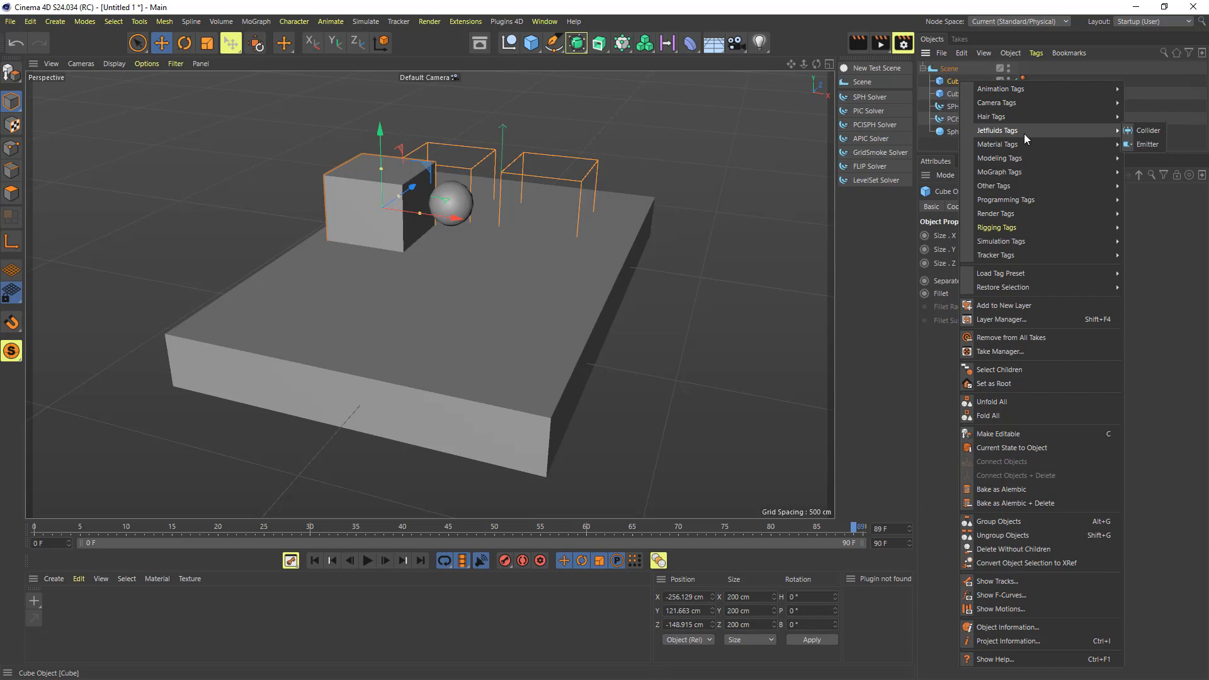
click(1146, 130)
- Try caching the PCISPH Solver with the raised sphere emitter and the second collider cube
click(958, 120)
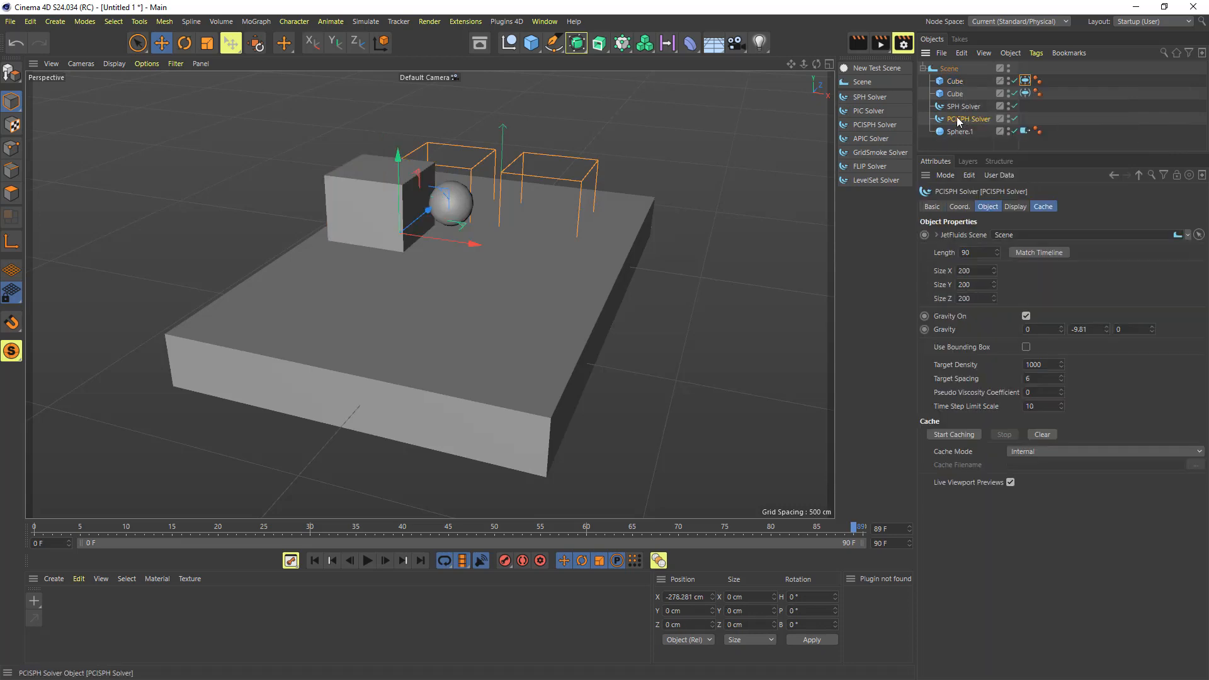
click(953, 434)
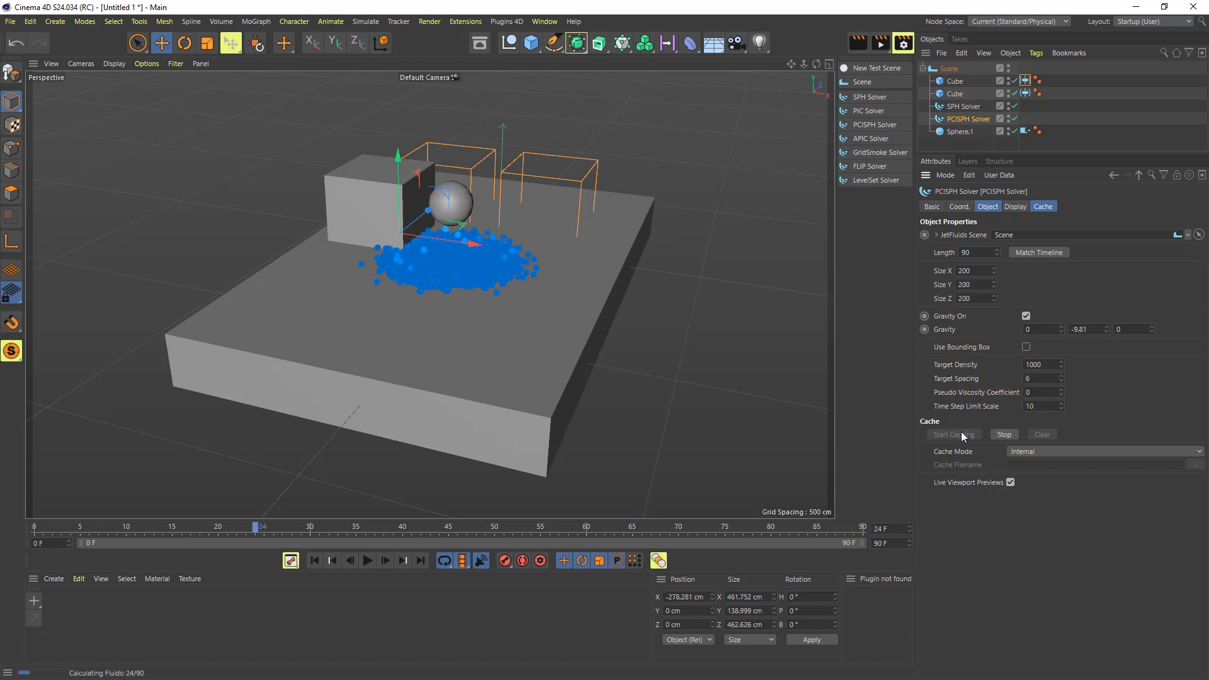
click(1010, 437)
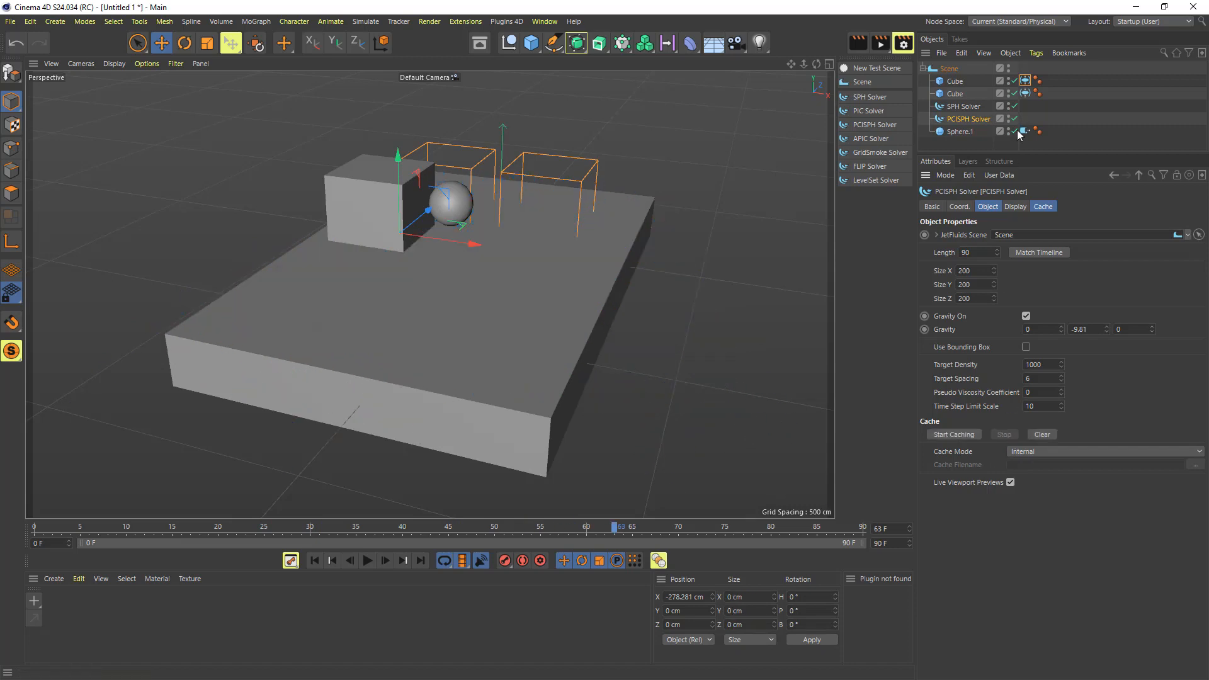
- Set the Sphere.1 emitter's Emit Type to Constant, recache the PCISPH Solver, and stop at about frame 37
click(1022, 132)
click(1036, 278)
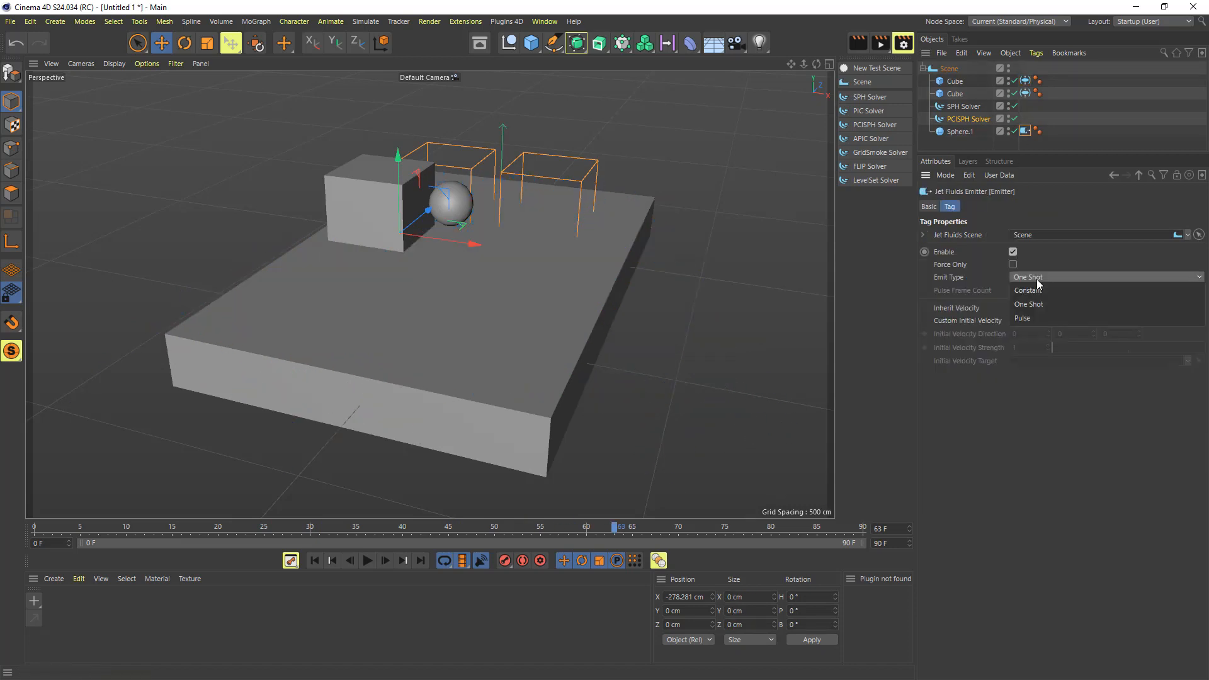
click(1037, 292)
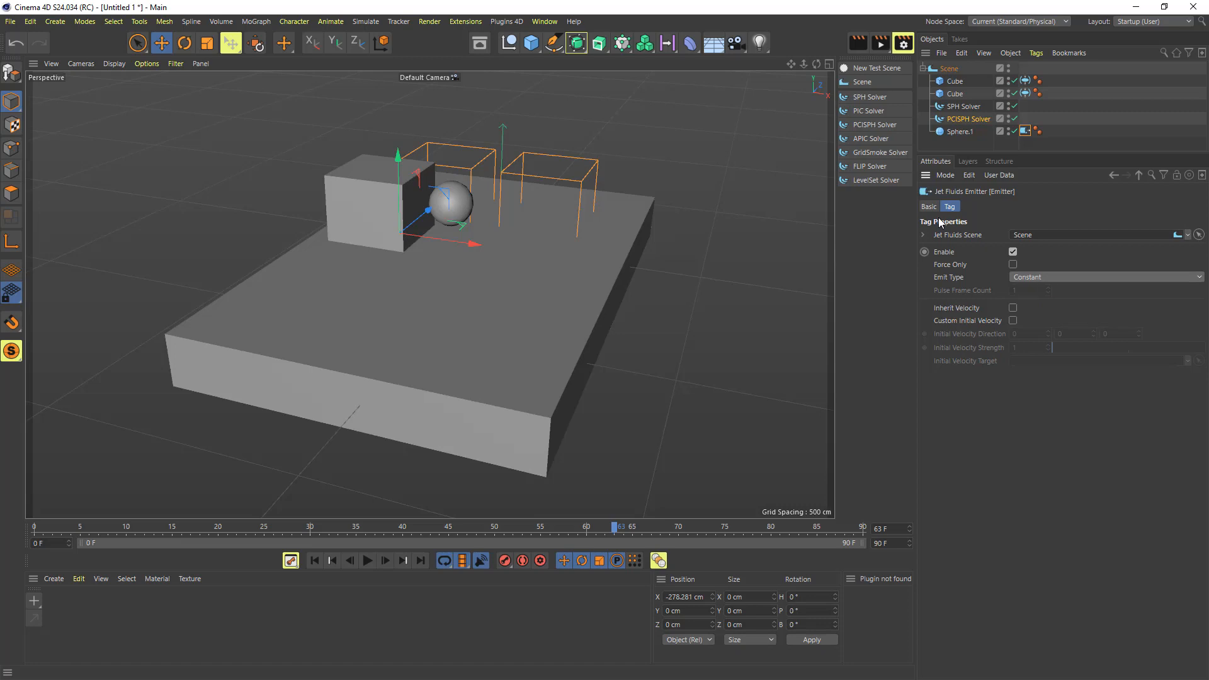
click(966, 121)
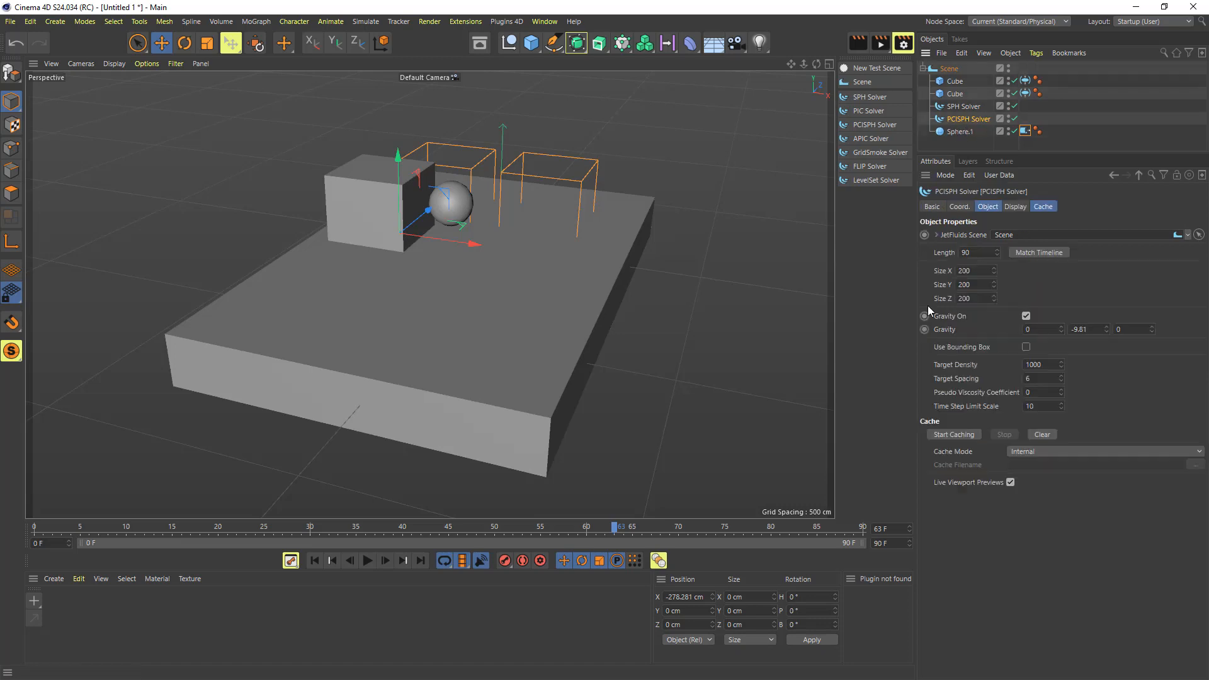
click(959, 433)
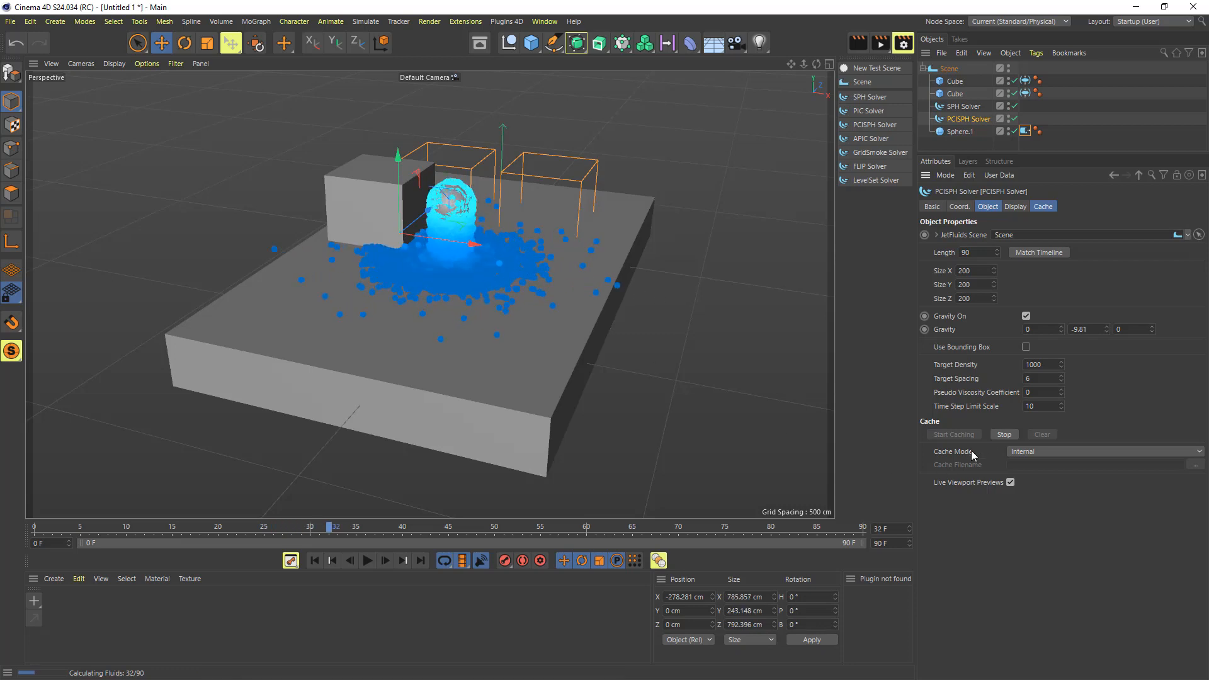
click(1005, 434)
- Go to frame 19 of the cached simulation and examine the particles beneath the sphere up close
drag(816, 65, 821, 98)
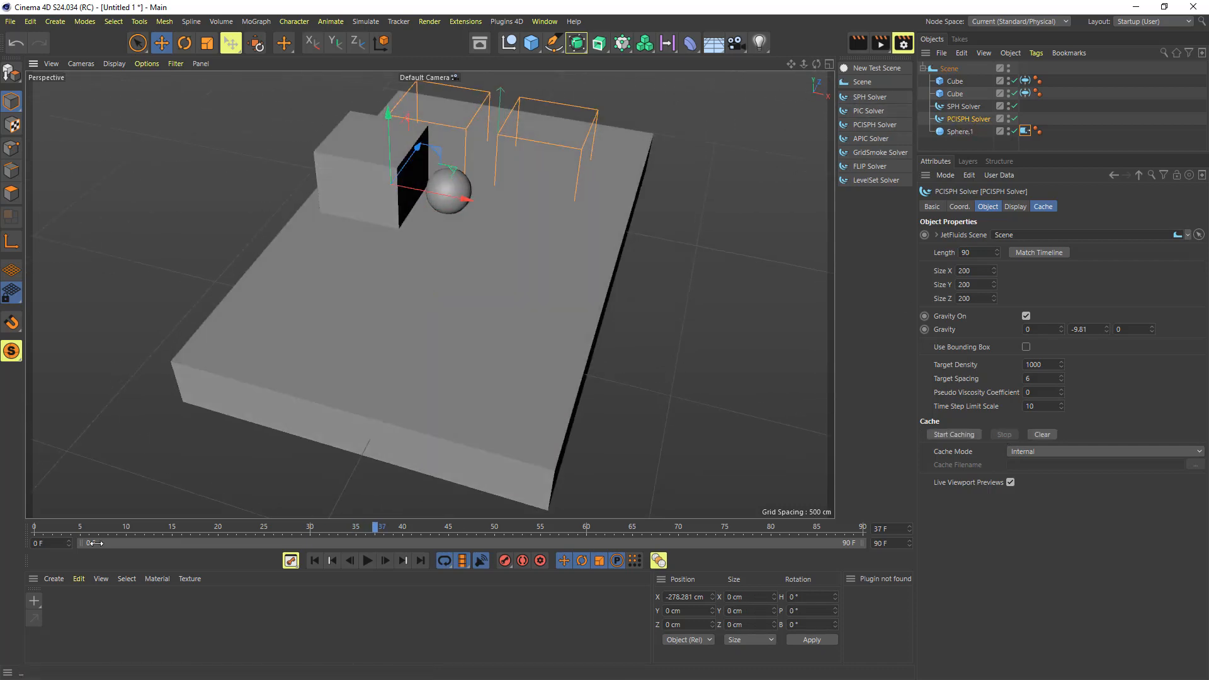
mouse_move(212, 527)
mouse_down()
mouse_move(130, 527)
mouse_move(209, 528)
mouse_up()
scroll(461, 234, up, 10)
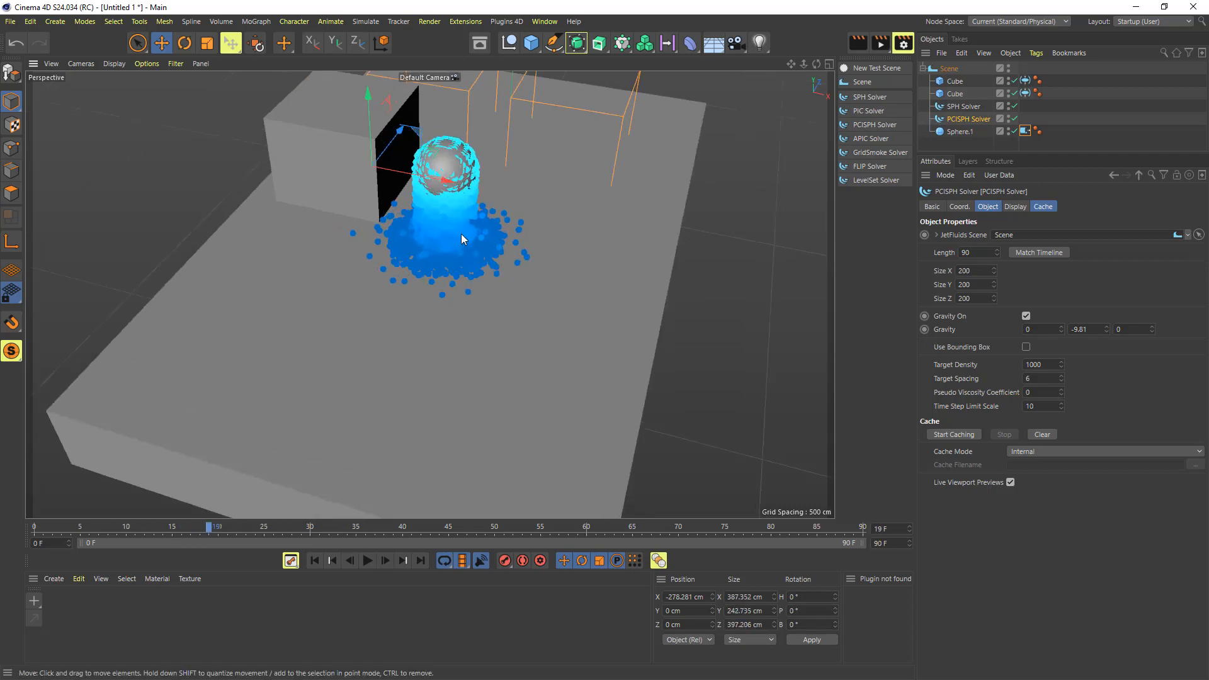
scroll(461, 235, up, 3)
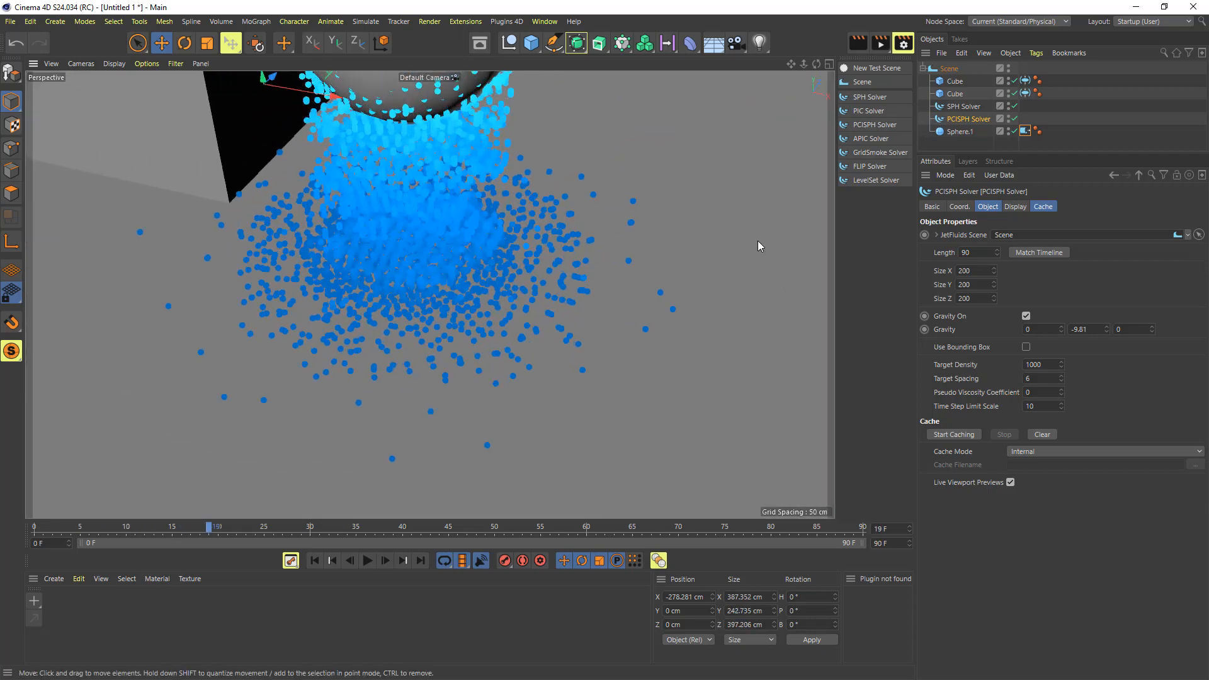
- Set the PCISPH Solver's Viewport Particle Size to 14, keeping Show Fake Particles enabled
click(1014, 207)
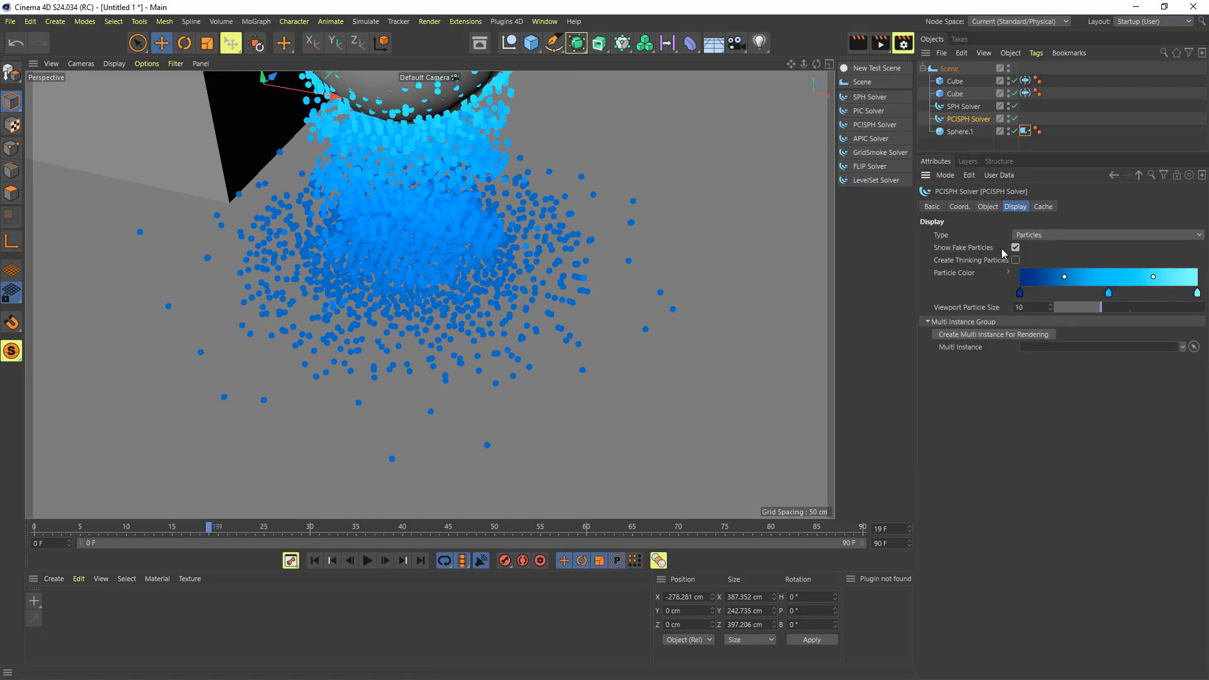
click(1015, 248)
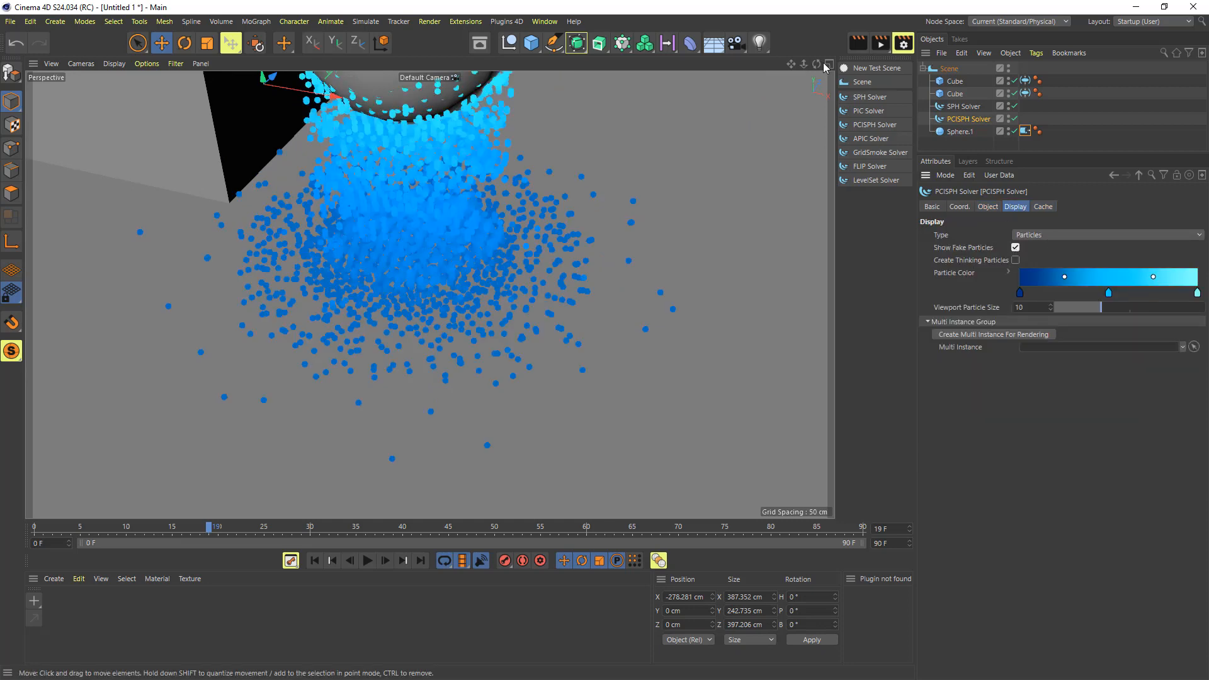
drag(791, 66, 800, 112)
drag(1084, 306, 1206, 309)
drag(1051, 308, 1121, 314)
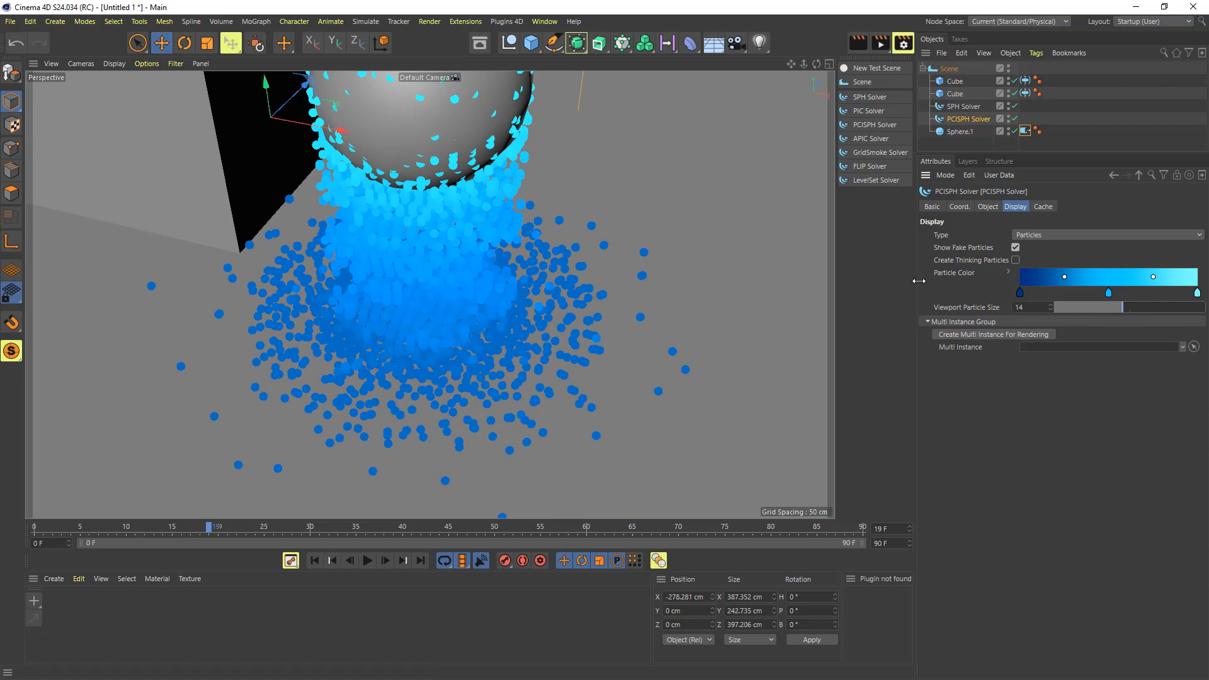
mouse_move(1118, 311)
mouse_down()
mouse_move(1104, 311)
mouse_move(1150, 308)
mouse_move(1099, 308)
mouse_move(1138, 311)
mouse_move(1121, 311)
mouse_up()
- Render frame 19 to the Picture Viewer to check the particles, and close the render
click(880, 43)
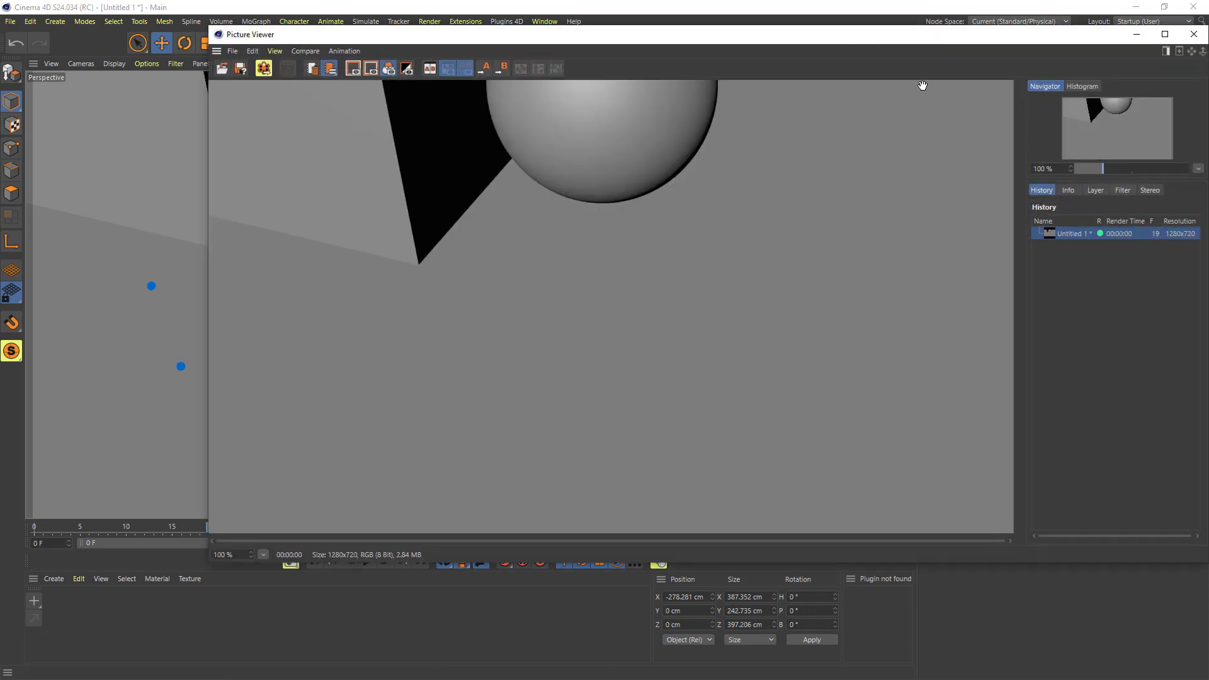
click(1188, 36)
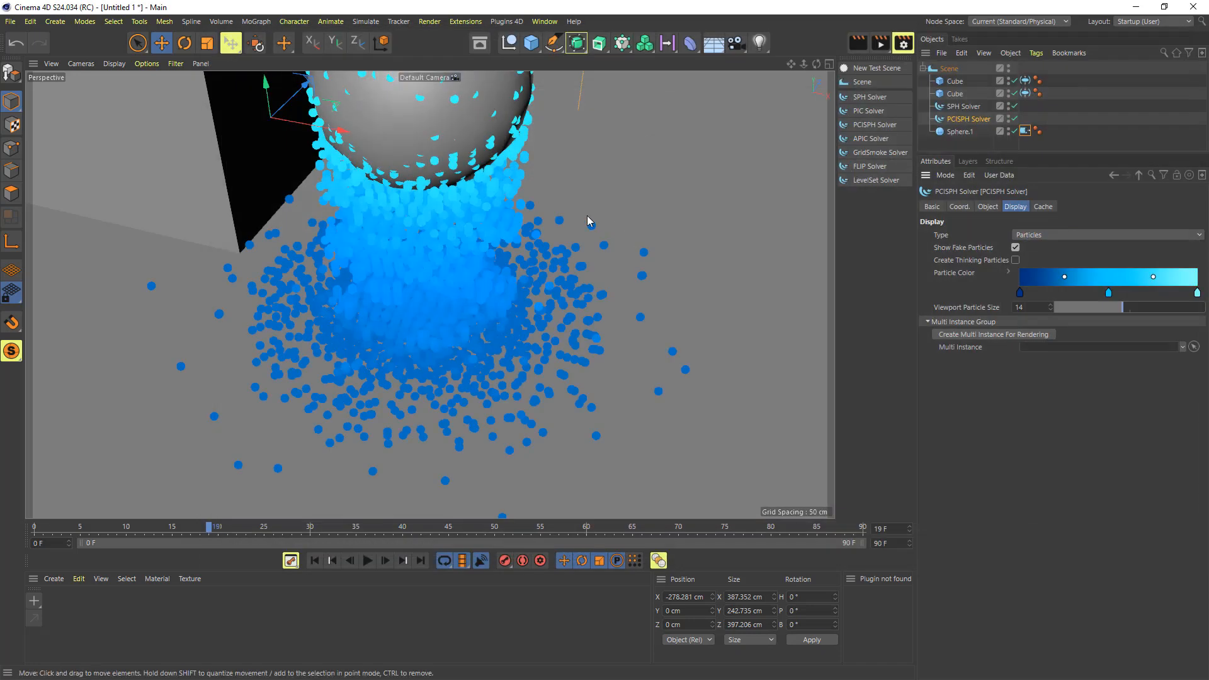
- Create a multi-instance for rendering from the PCISPH Solver
scroll(576, 229, down, 5)
drag(816, 64, 793, 76)
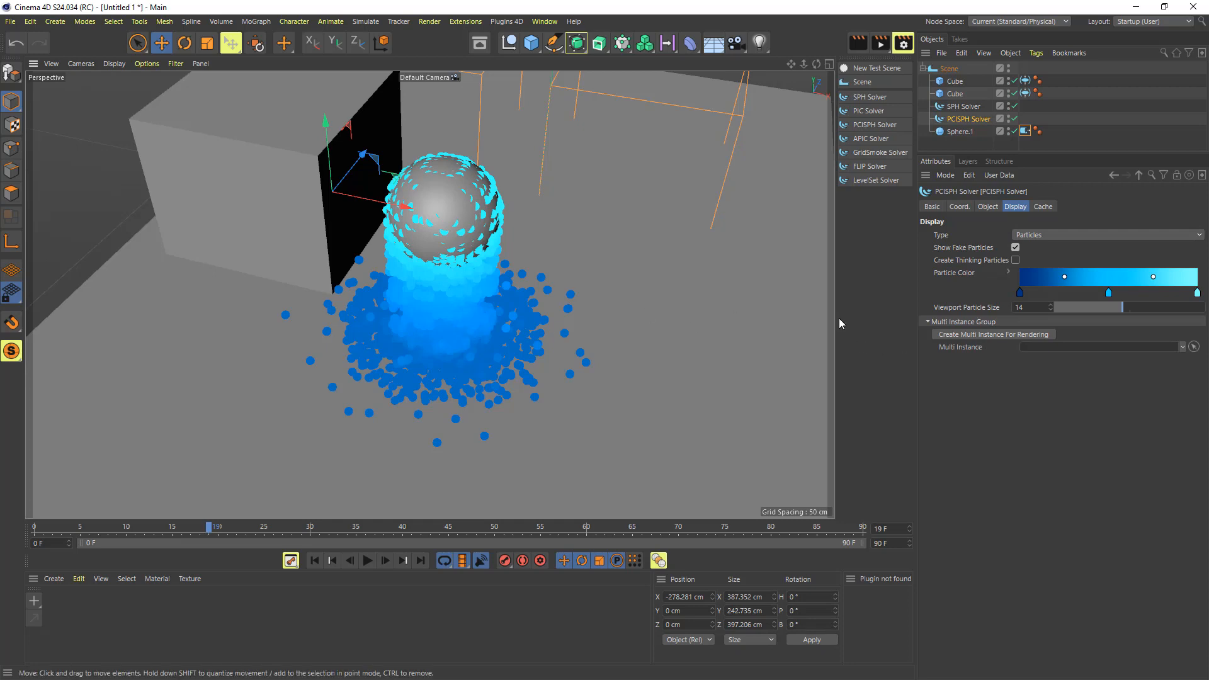
click(967, 335)
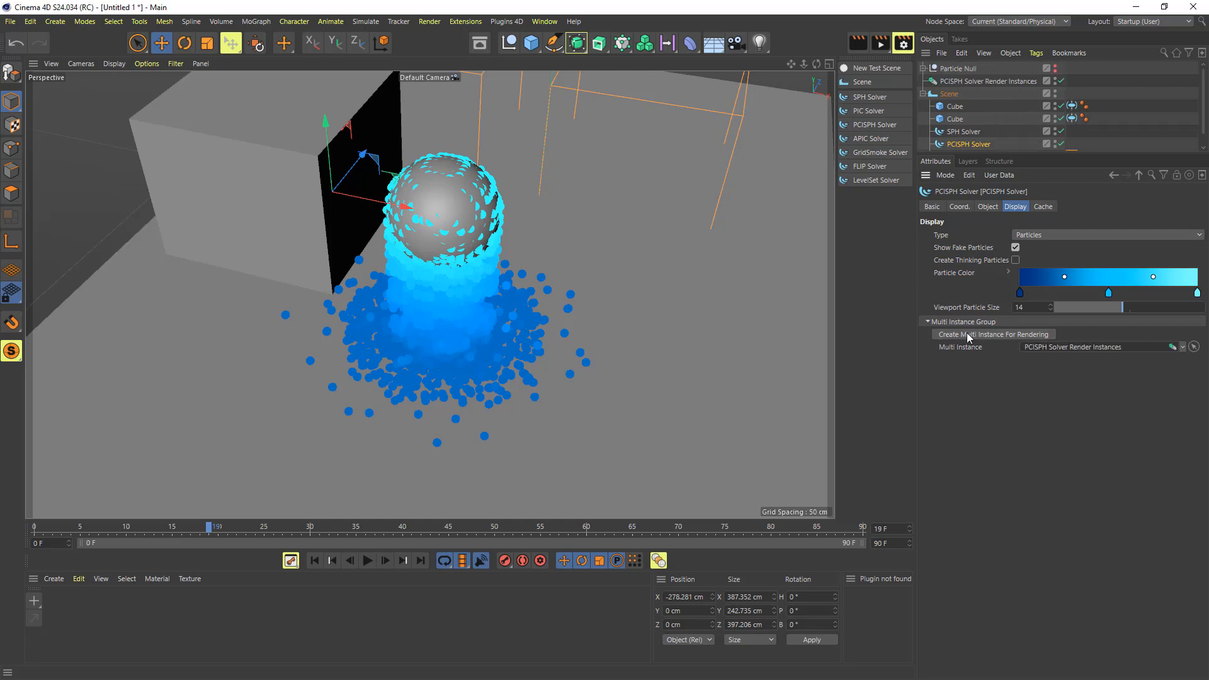
- Examine the PCISPH Solver Render Instances, the Sphere inside Particle Null, and the display settings of both solvers
click(969, 82)
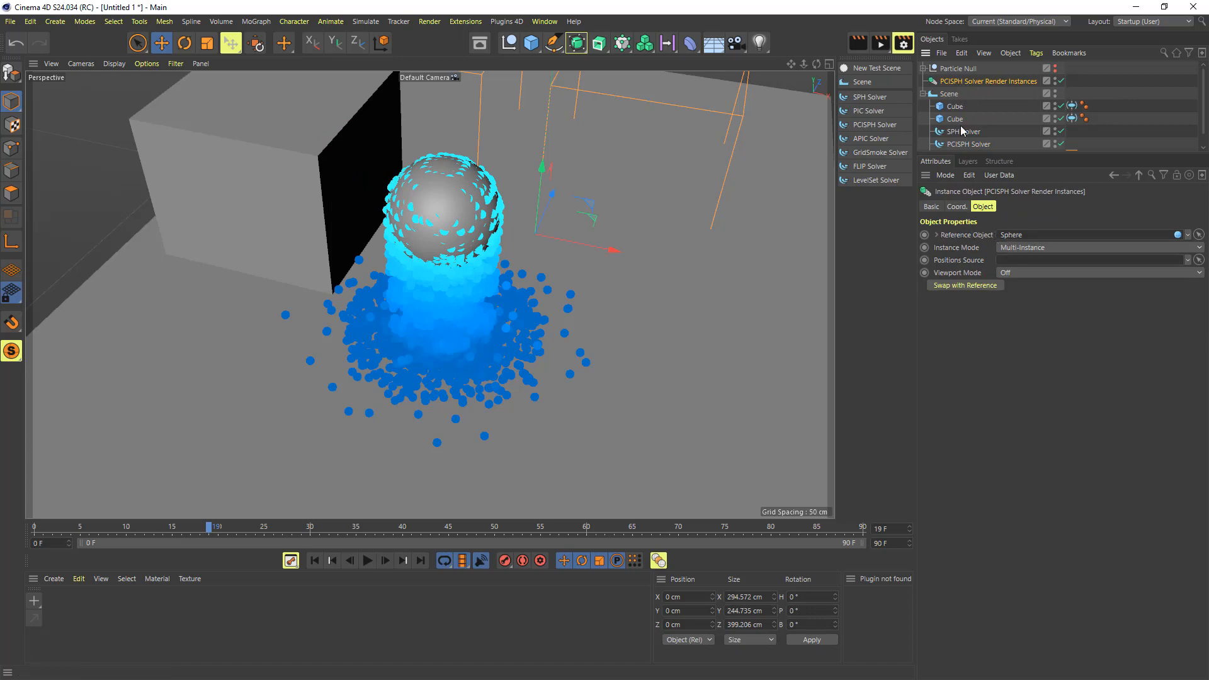
click(924, 69)
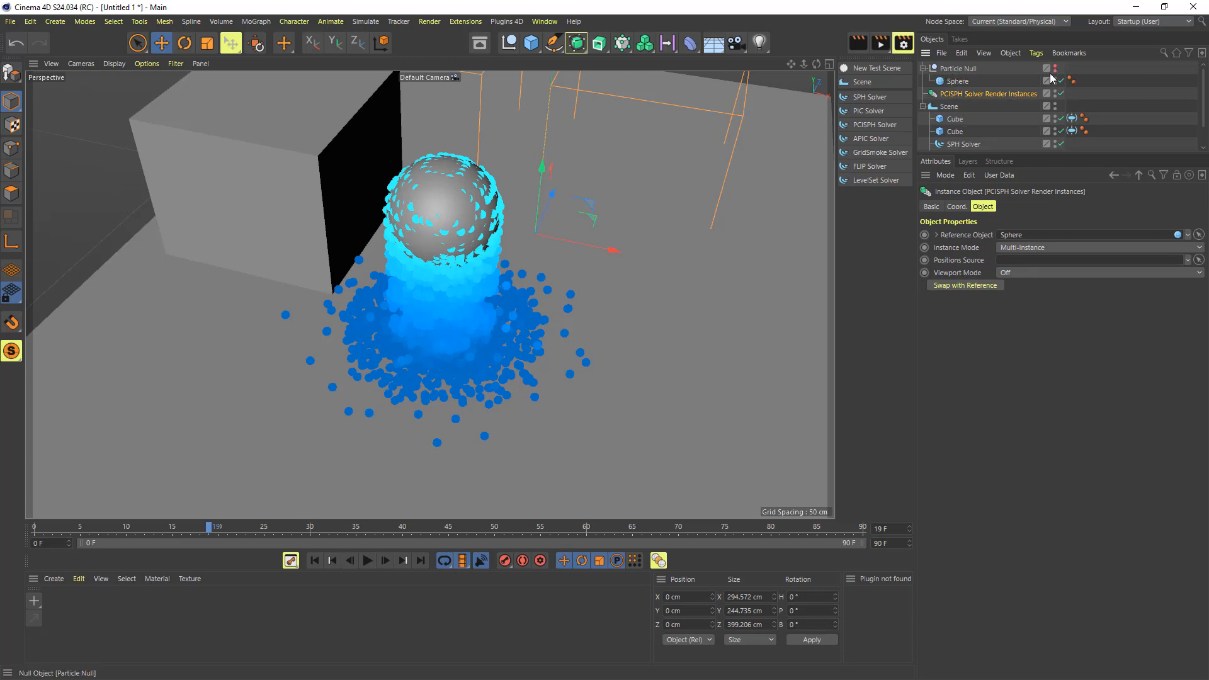
click(957, 82)
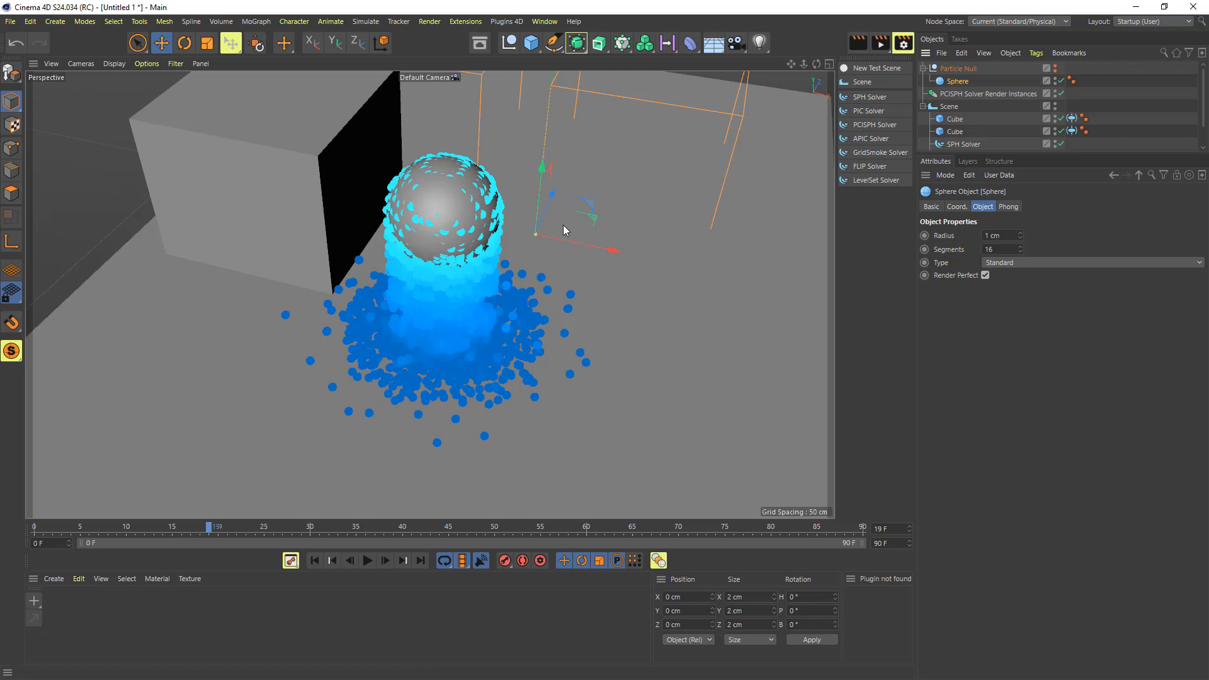
click(954, 94)
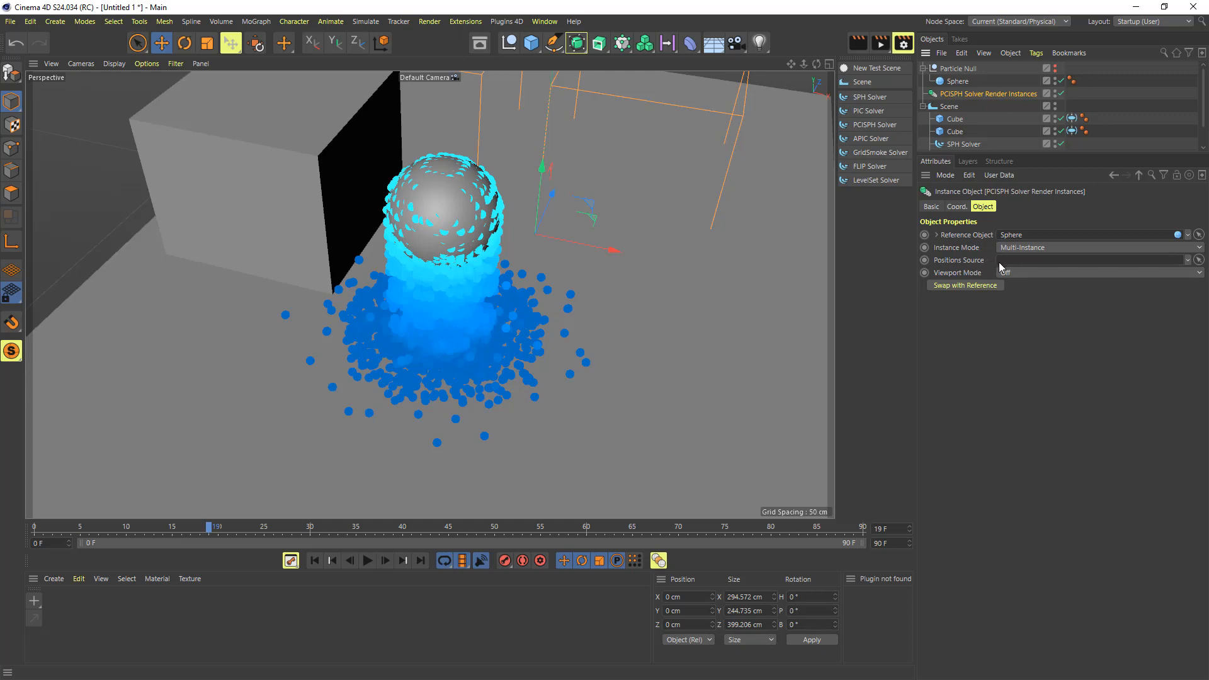
click(963, 144)
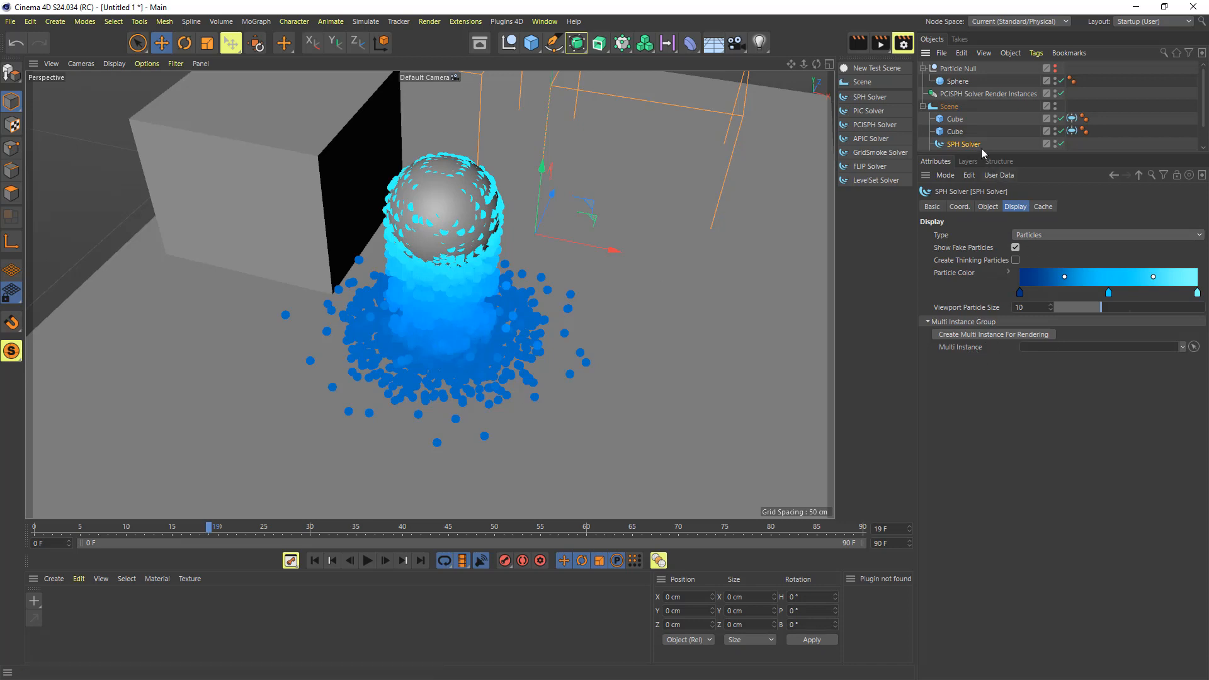
scroll(960, 126, down, 2)
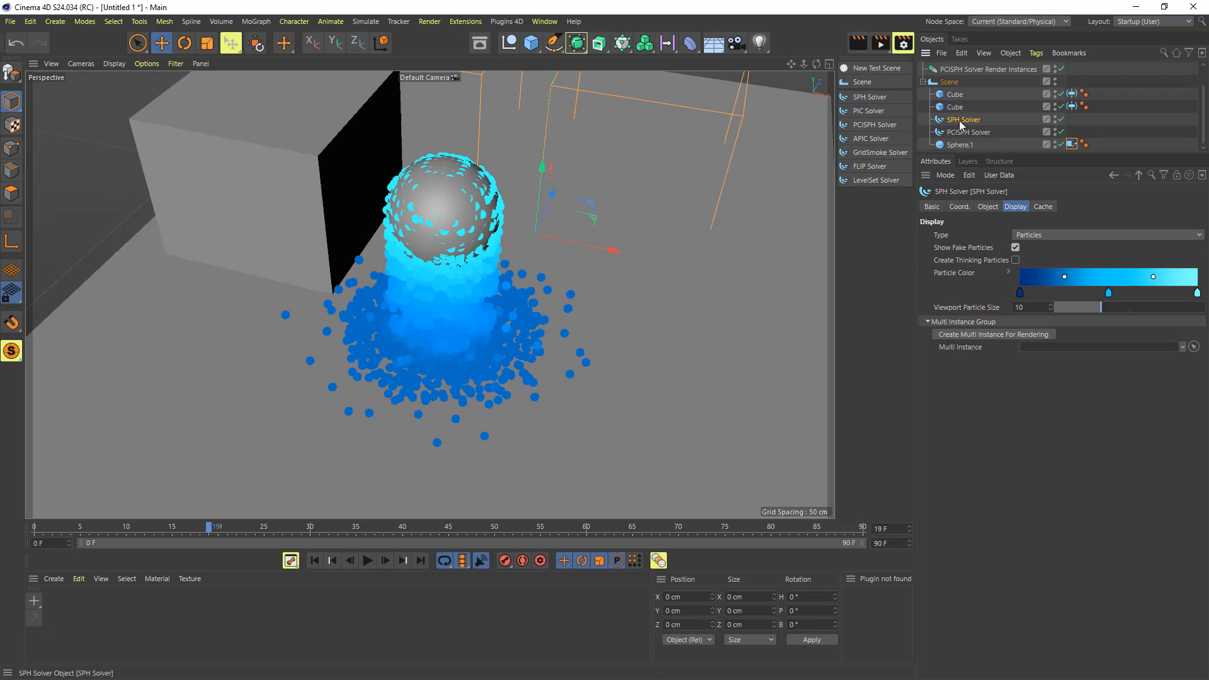
click(952, 132)
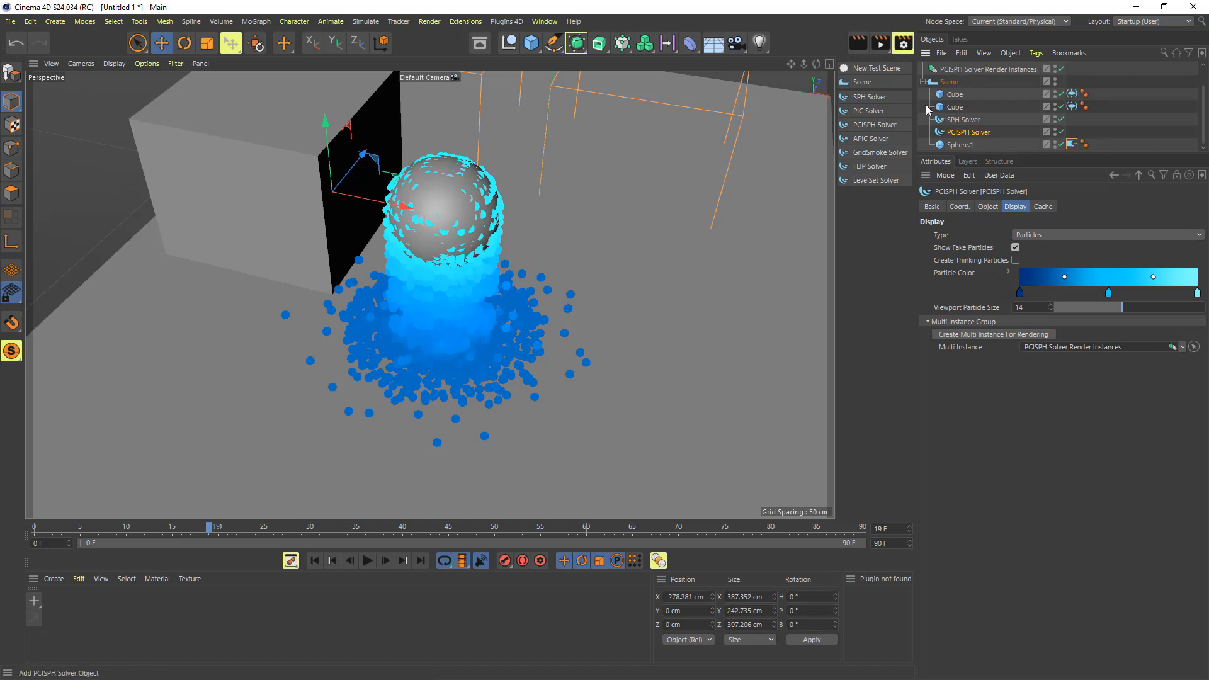
click(967, 69)
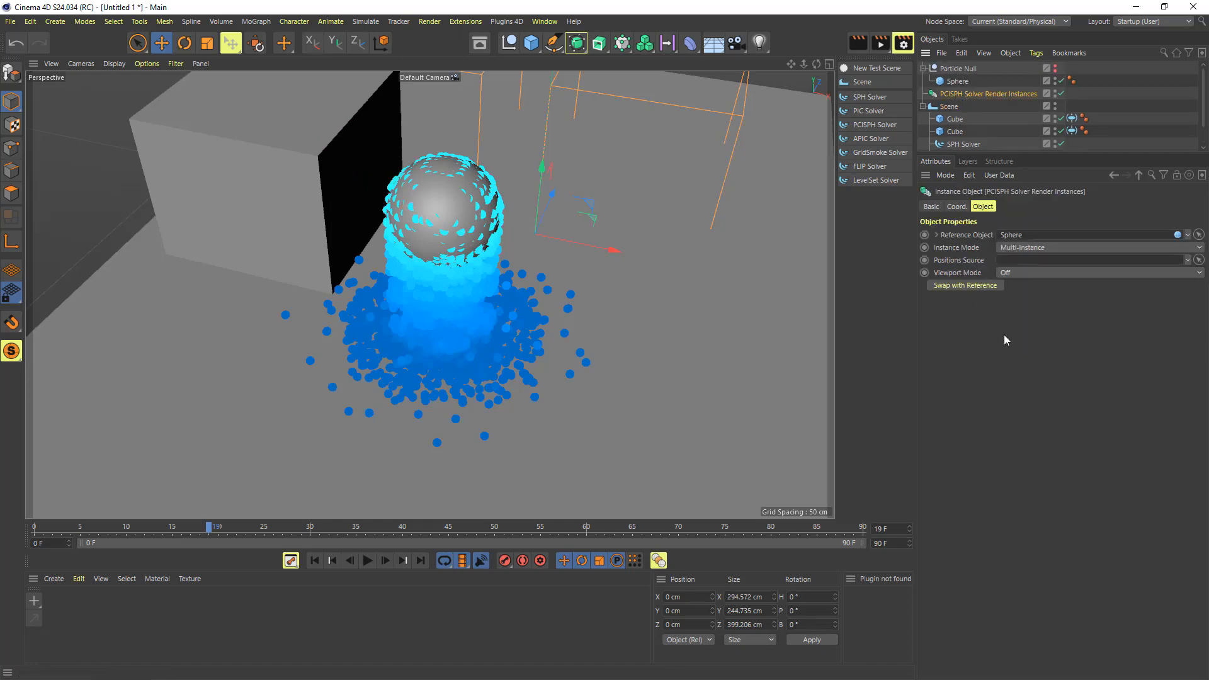
scroll(966, 108, down, 1)
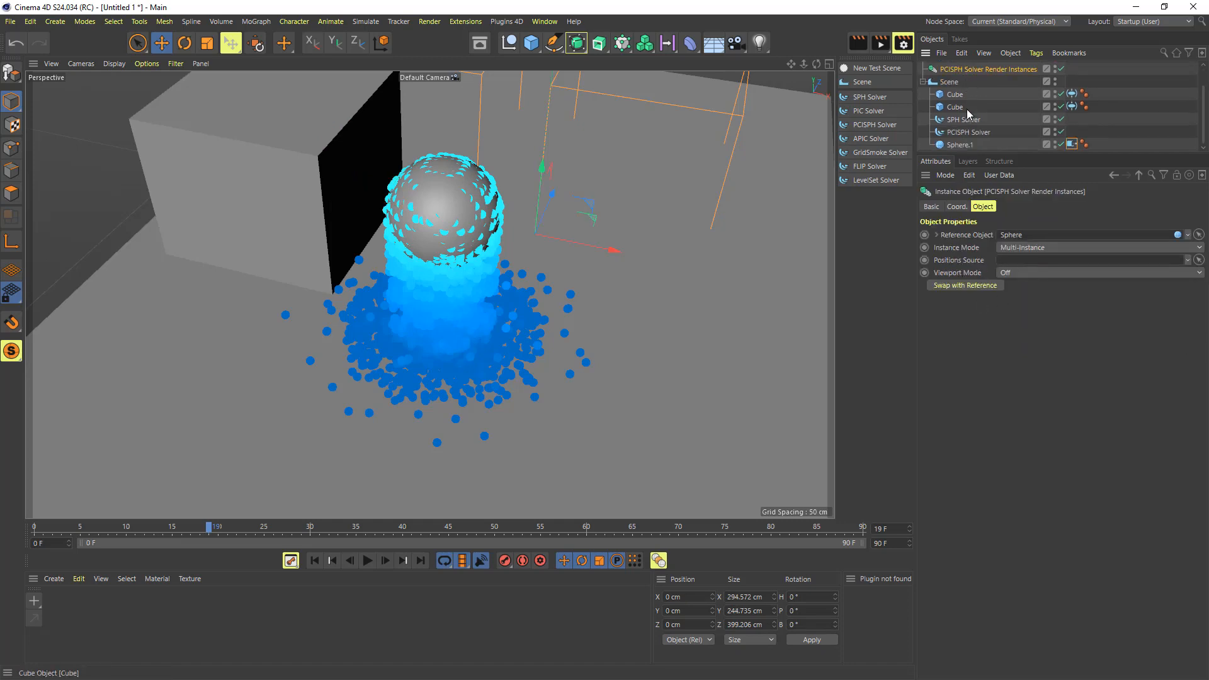
click(968, 131)
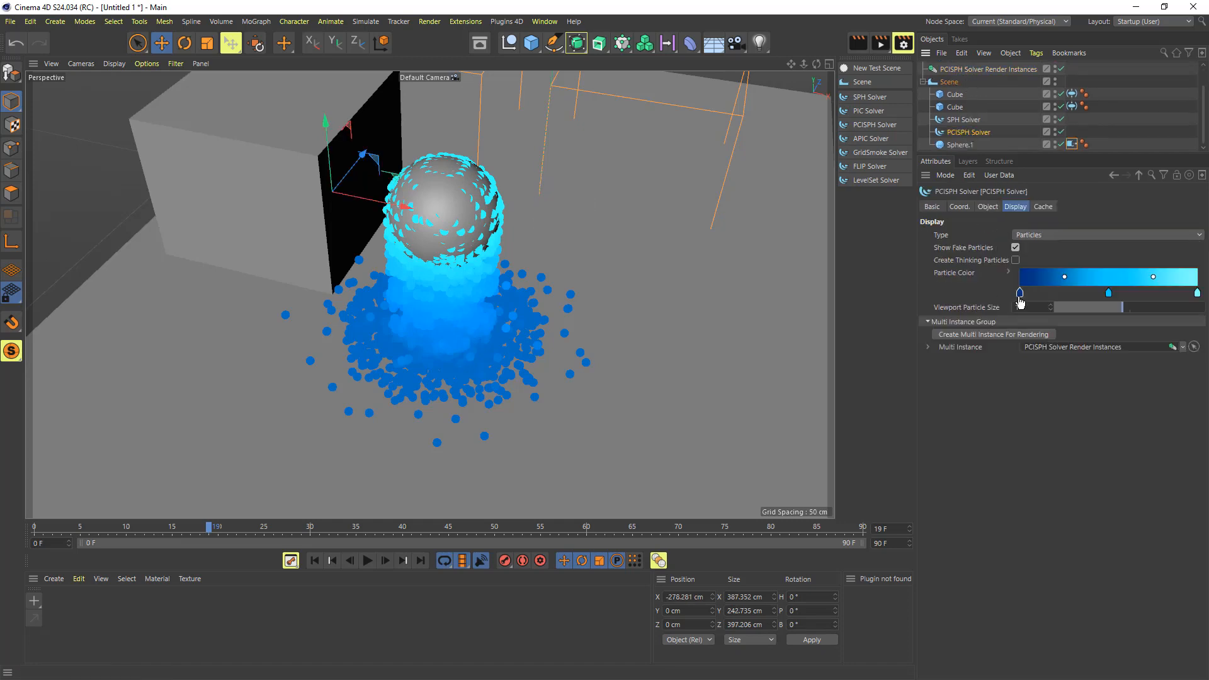
- Disable Show Fake Particles on the PCISPH Solver and set the Viewport Mode of its Render Instances to Points
click(1015, 247)
scroll(977, 133, up, 1)
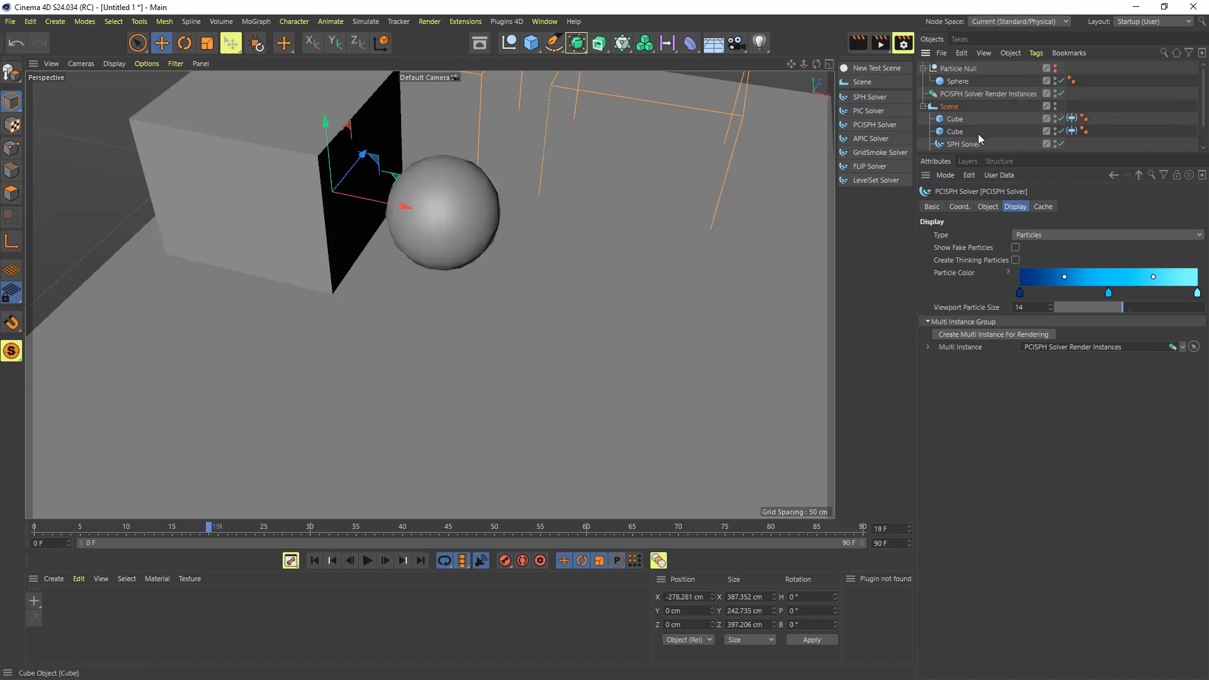
click(972, 93)
click(1017, 273)
click(1021, 300)
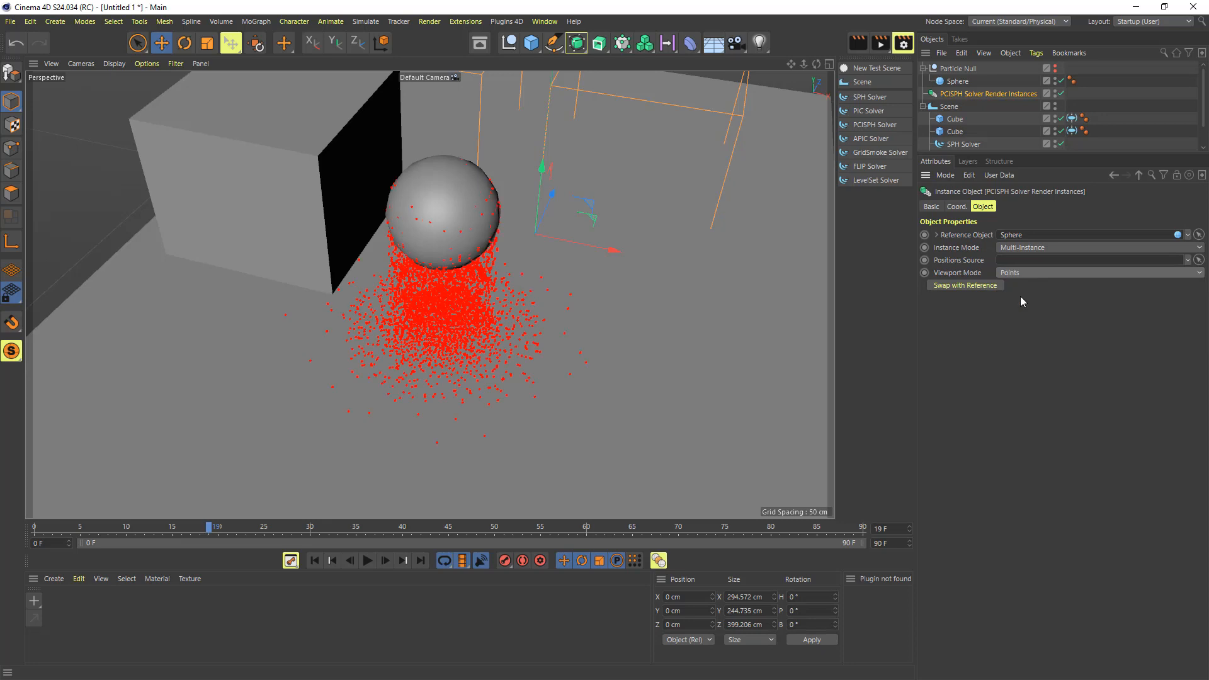
- Try the Matrix and Bounding Box Viewport Modes on the PCISPH Solver Render Instances
click(1033, 272)
click(1031, 313)
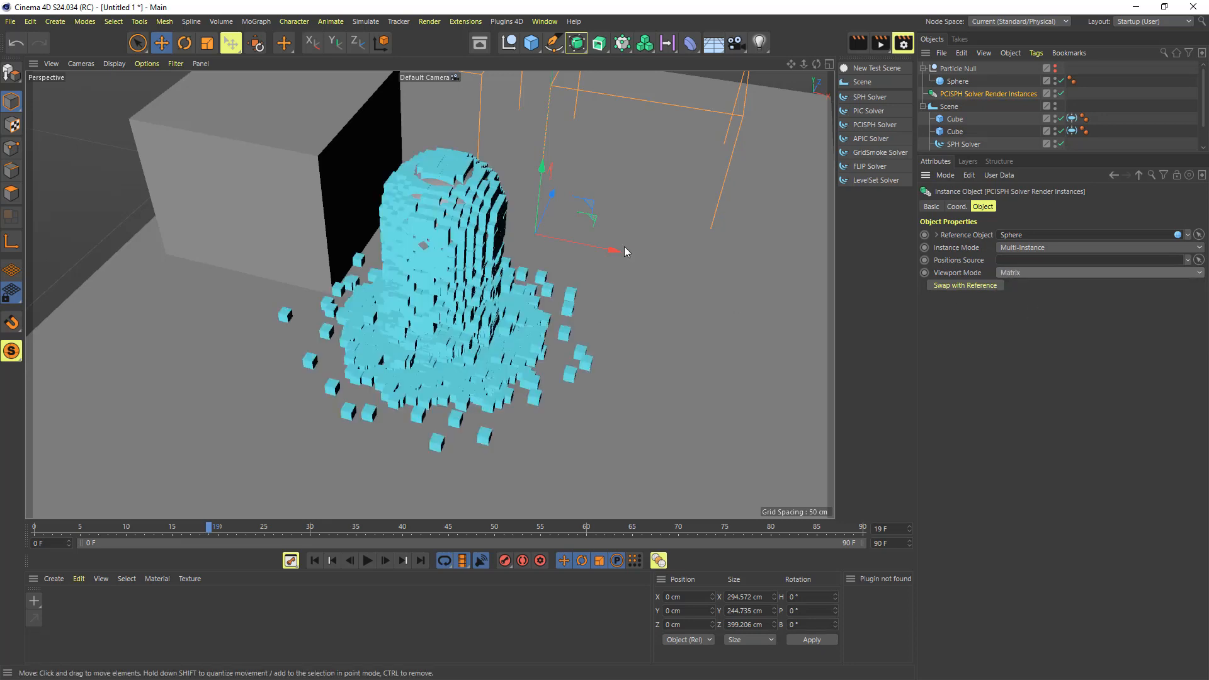
click(1024, 271)
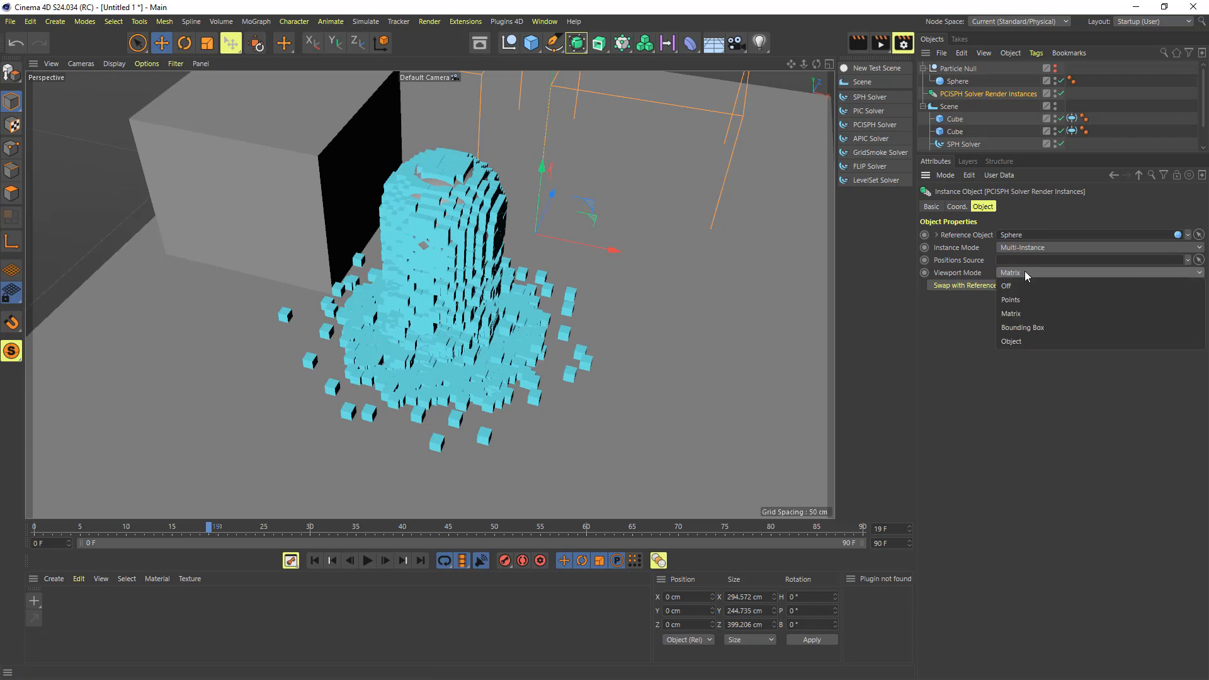
click(1027, 328)
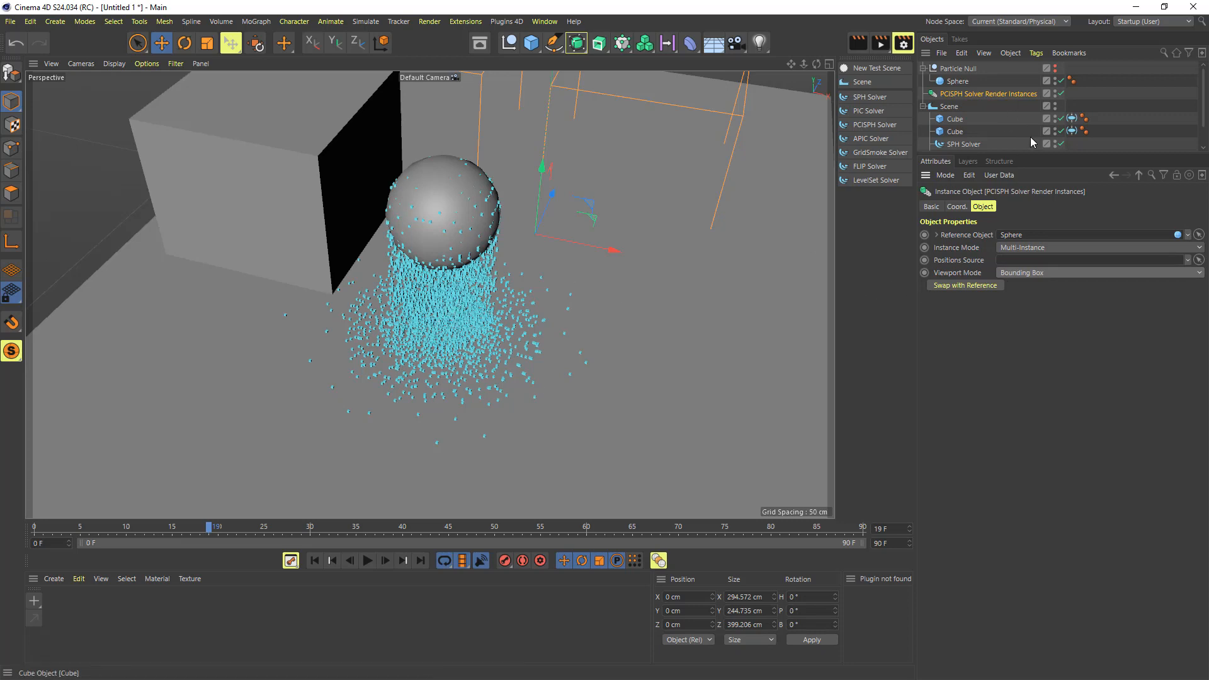
- Enlarge the object list and toggle Show Fake Particles on the PCISPH Solver on and back off
drag(1031, 155, 1032, 198)
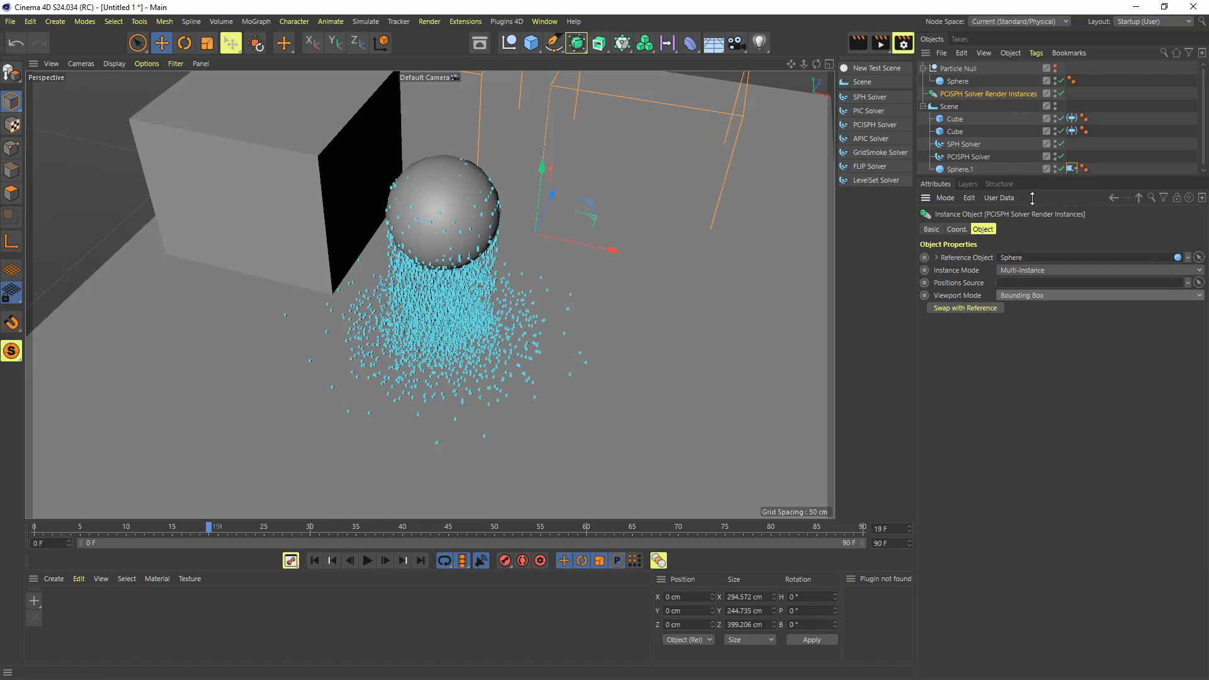
click(969, 157)
click(1016, 301)
click(1015, 301)
- Set the Render Instances' Viewport Mode to Off, and render frame 19 to the Picture Viewer to check the particles
click(982, 93)
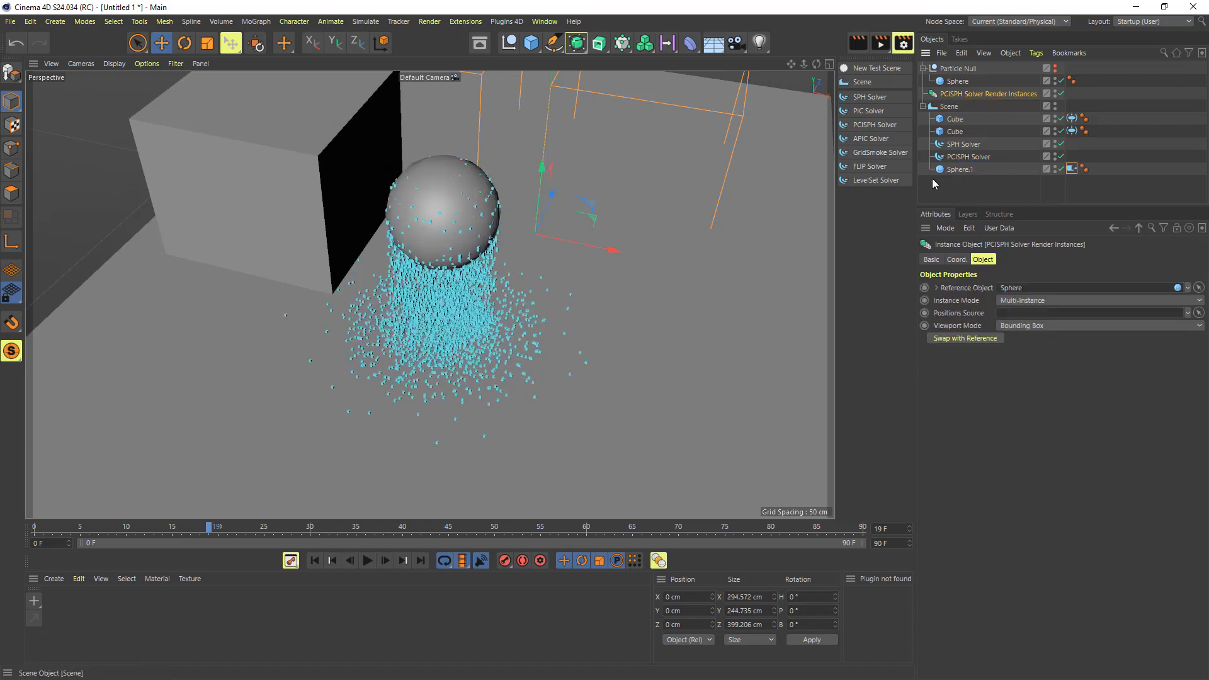
click(1015, 326)
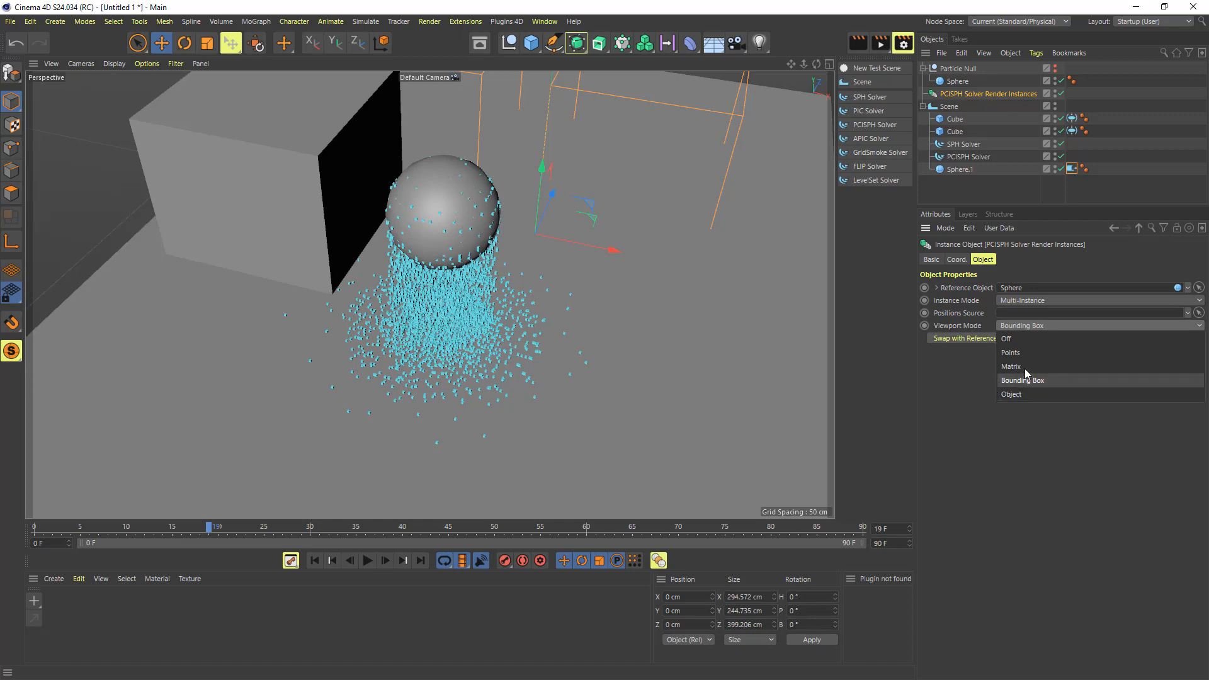
click(1016, 324)
click(1016, 325)
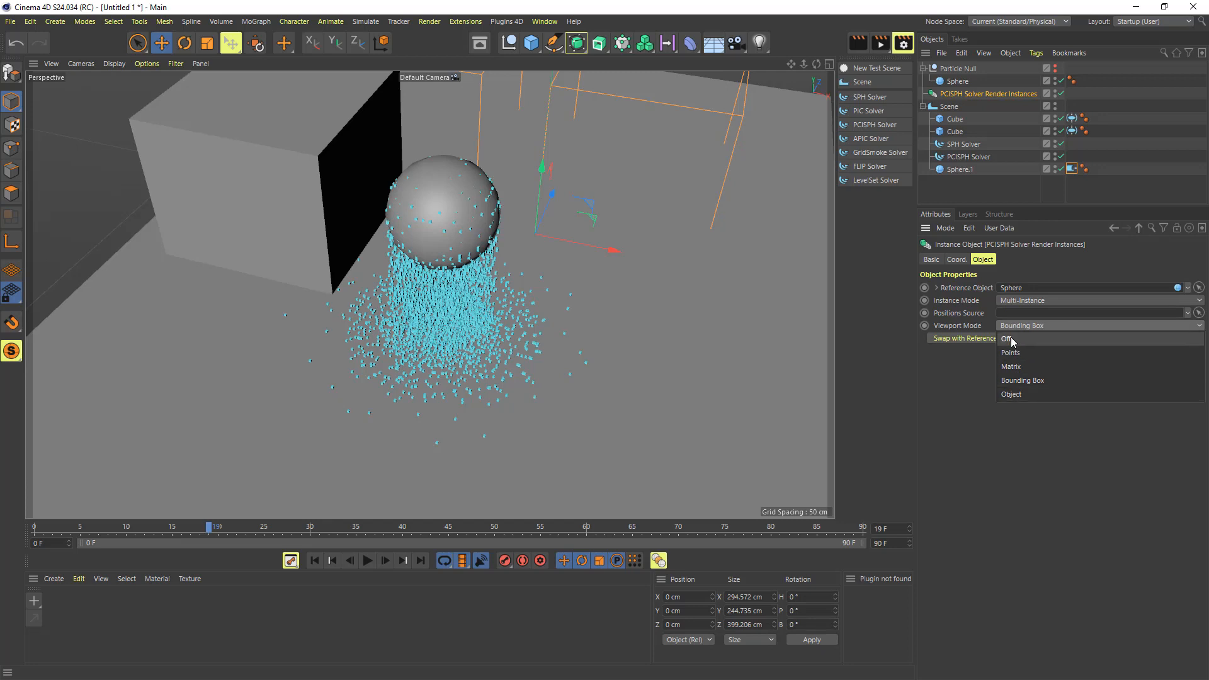
click(1006, 339)
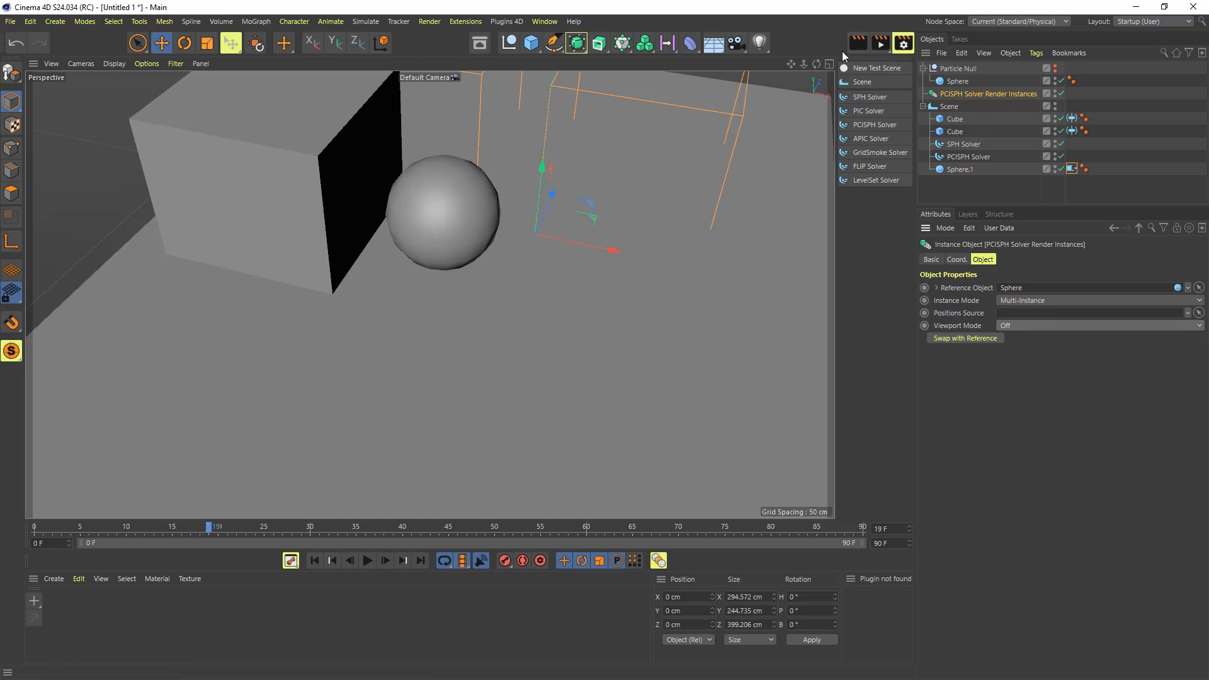
click(880, 42)
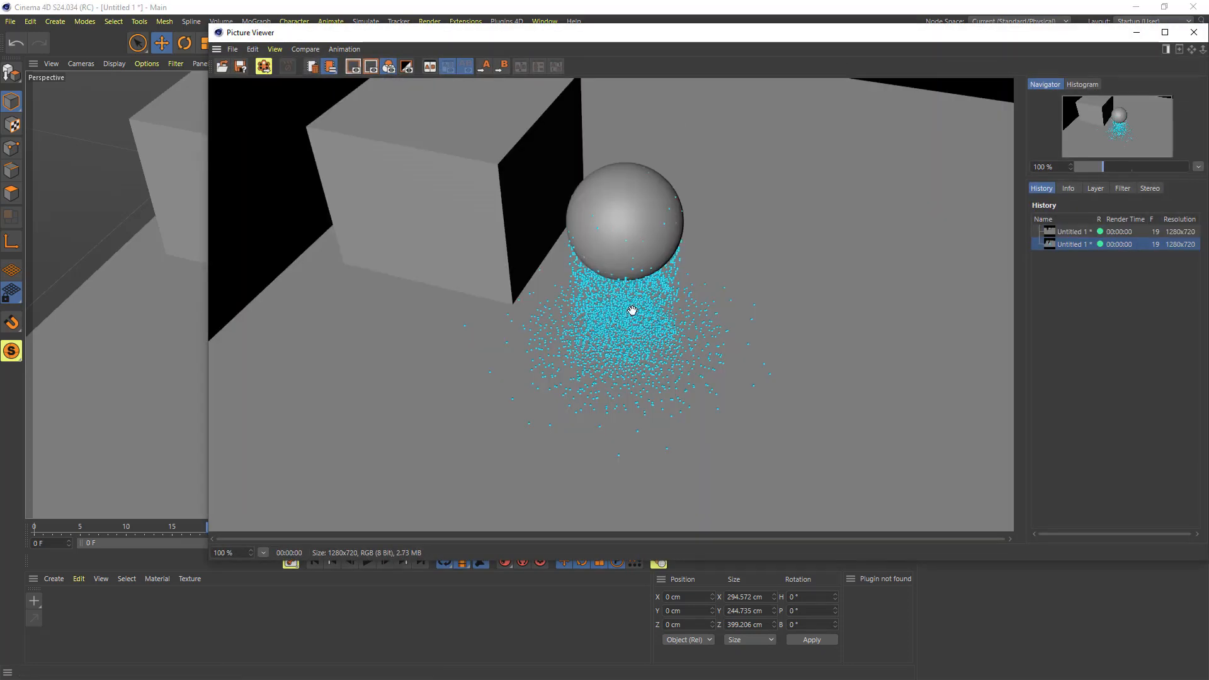
click(1194, 32)
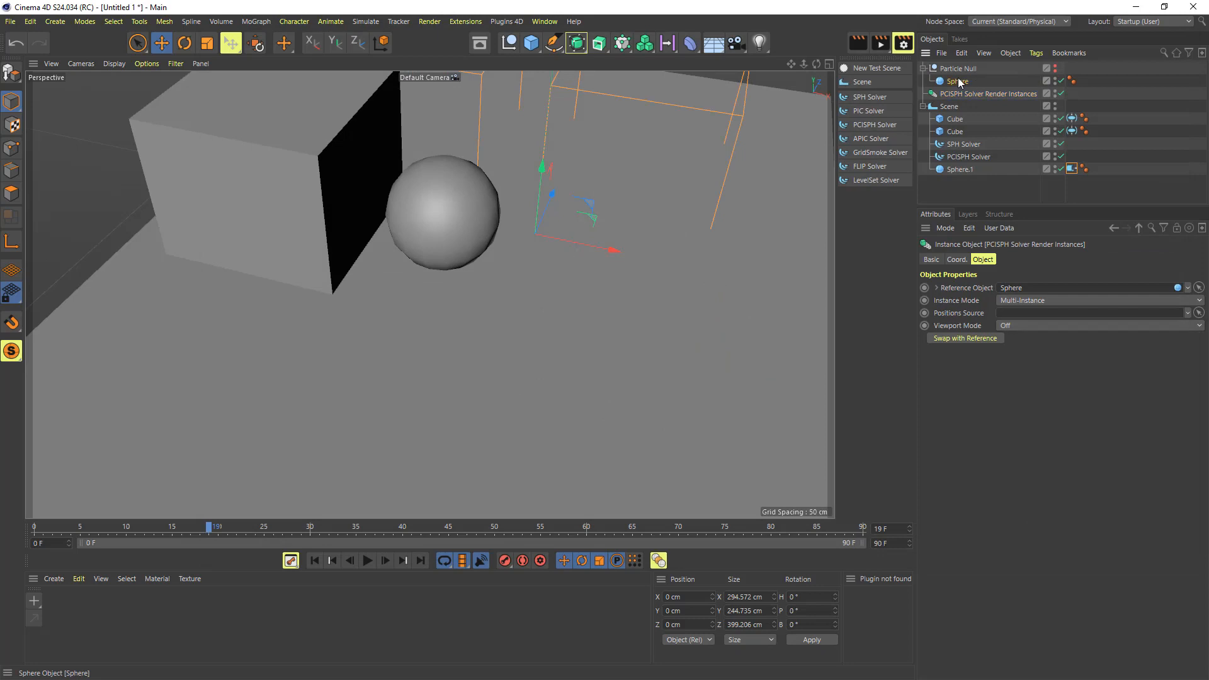
- Set the radius of the Sphere inside Particle Null to 4 cm and render the frame again to check the particle size
click(957, 81)
click(1000, 288)
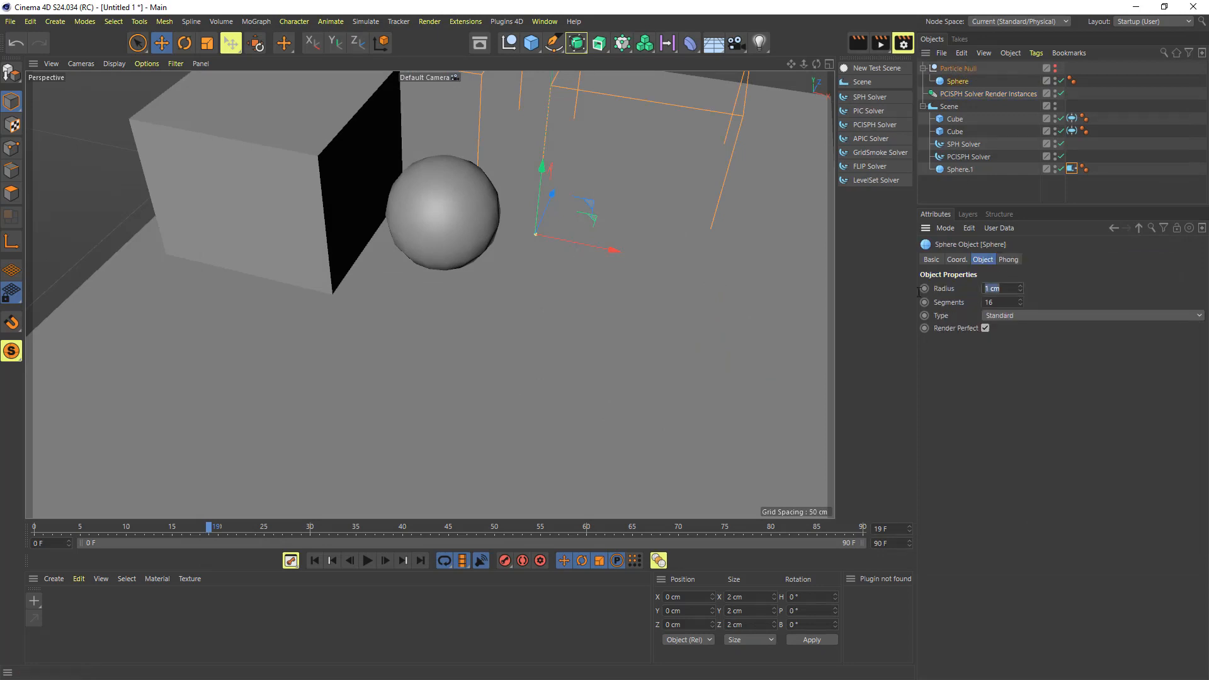
text(4)
key(Return)
click(877, 48)
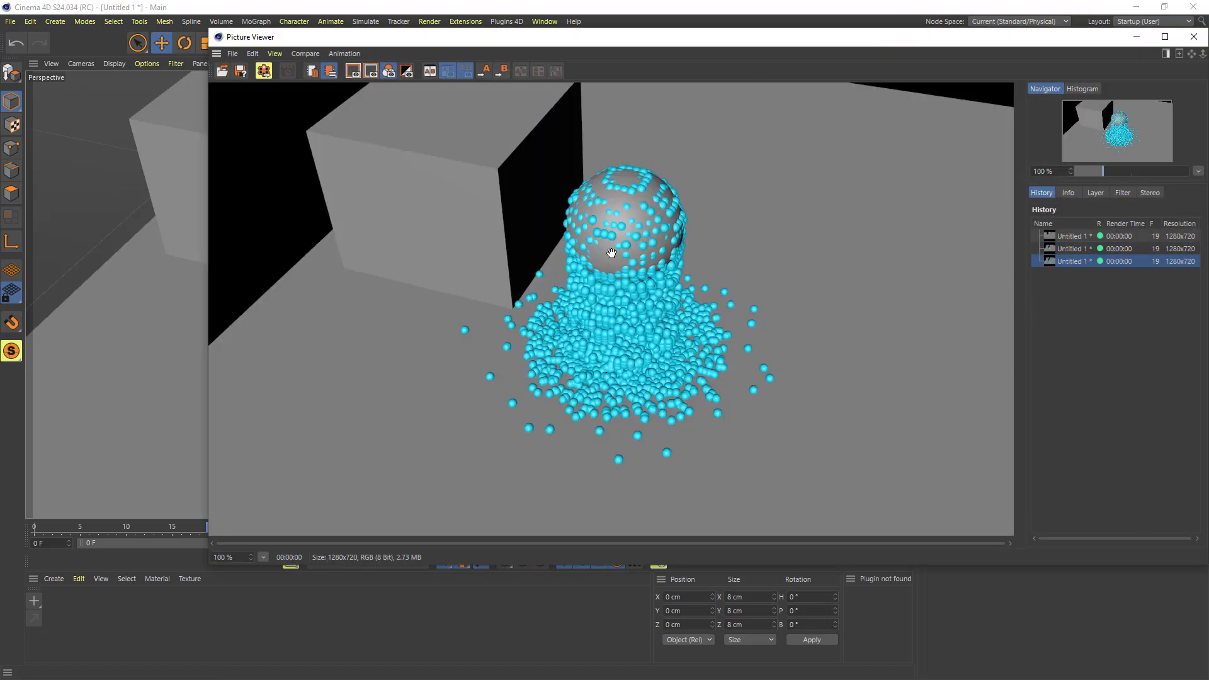
drag(1087, 43, 962, 33)
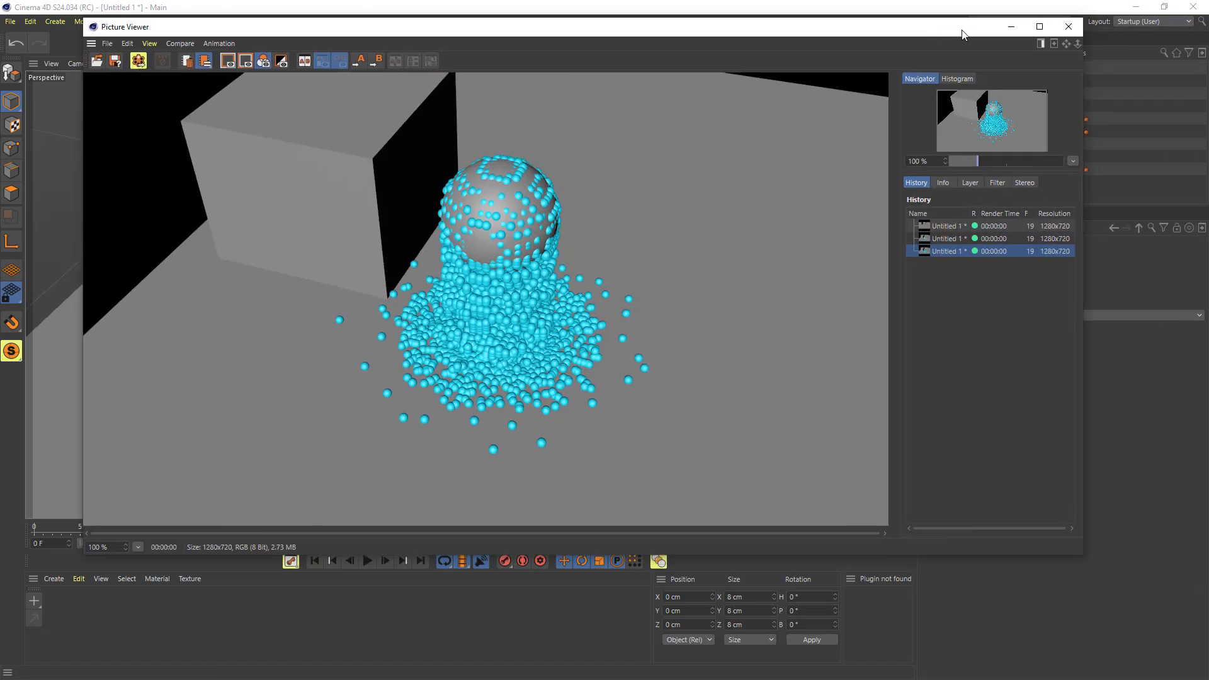
click(1079, 26)
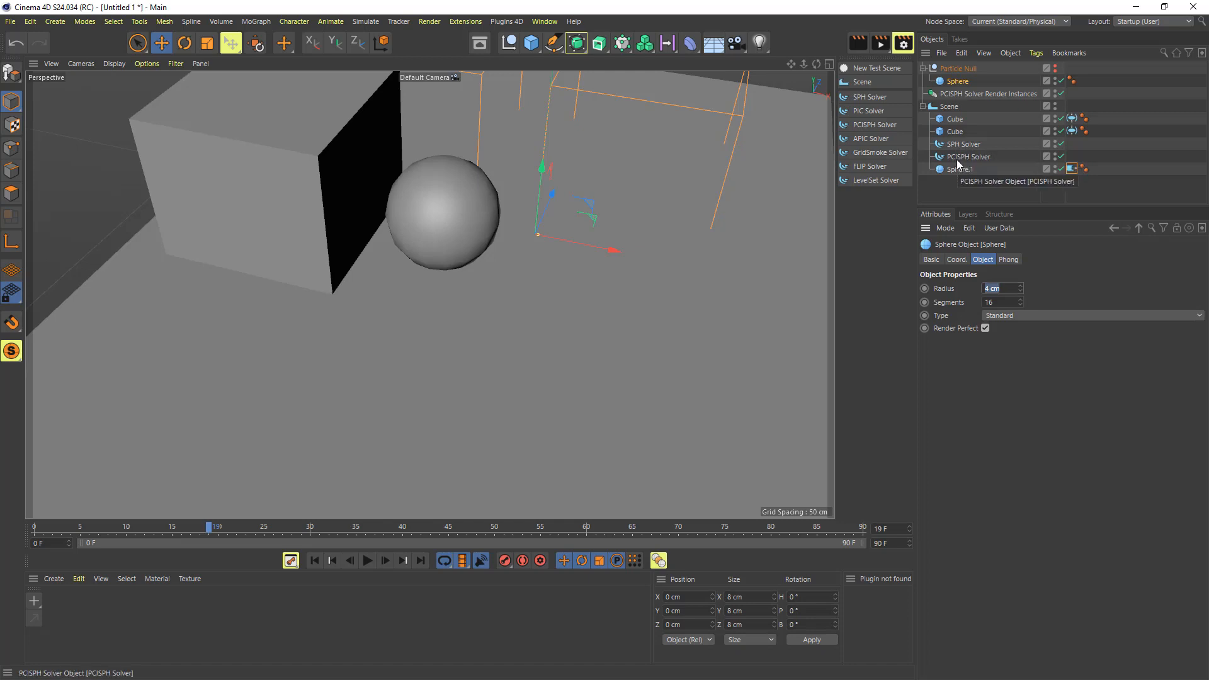
- Clear the PCISPH Solver's cache and set its display Type to Volume
click(958, 156)
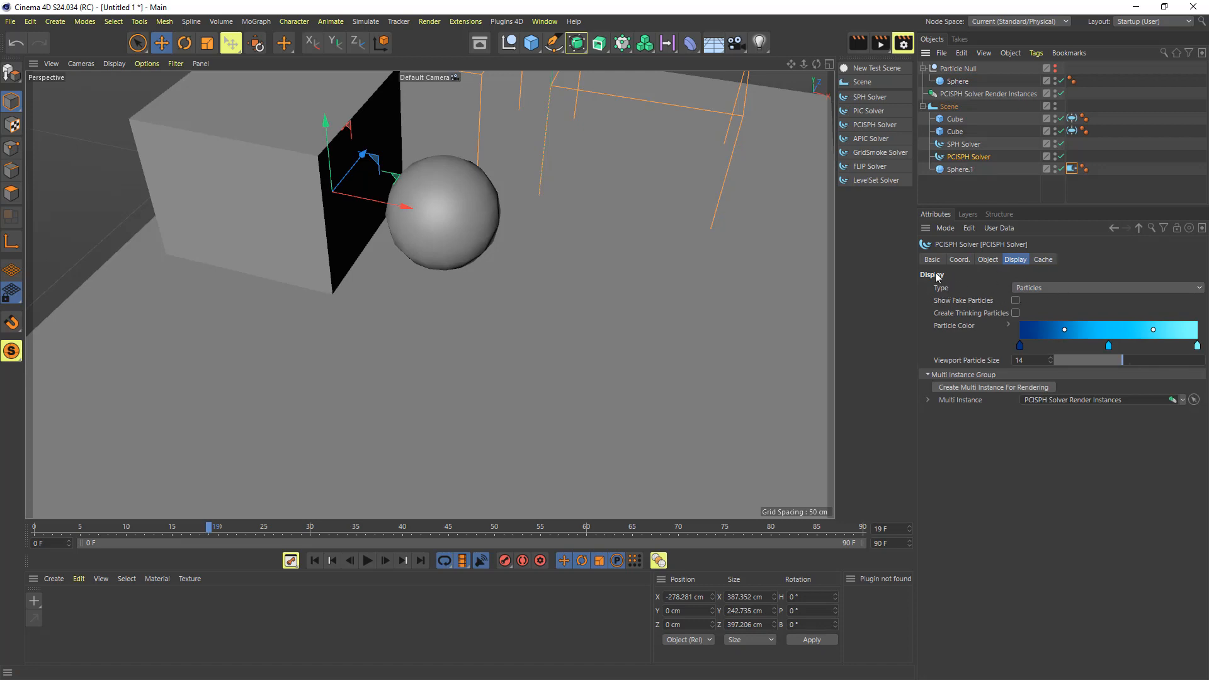
click(1037, 293)
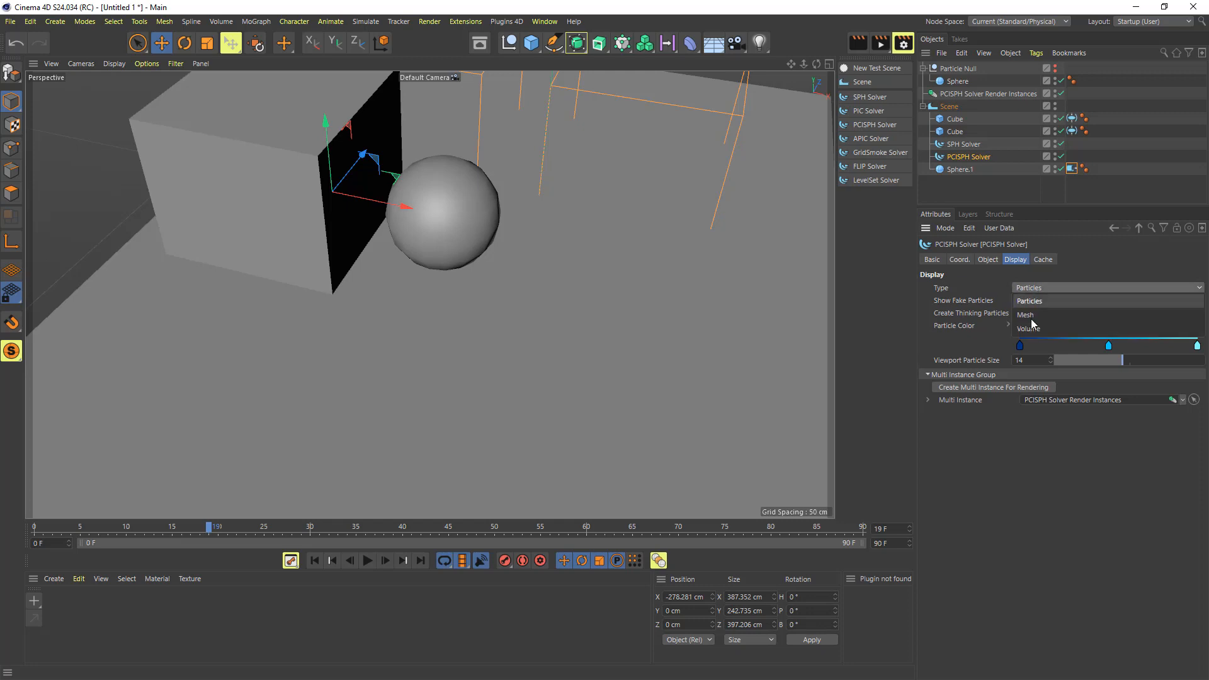
click(1046, 260)
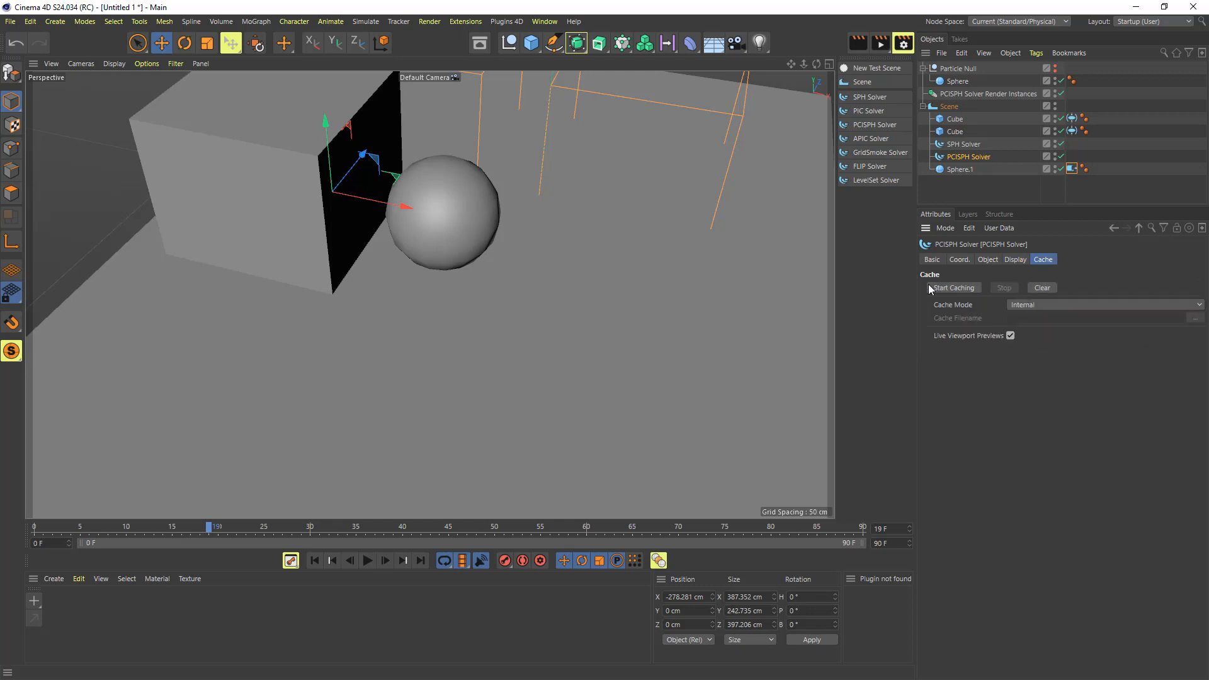
click(1042, 288)
click(1017, 260)
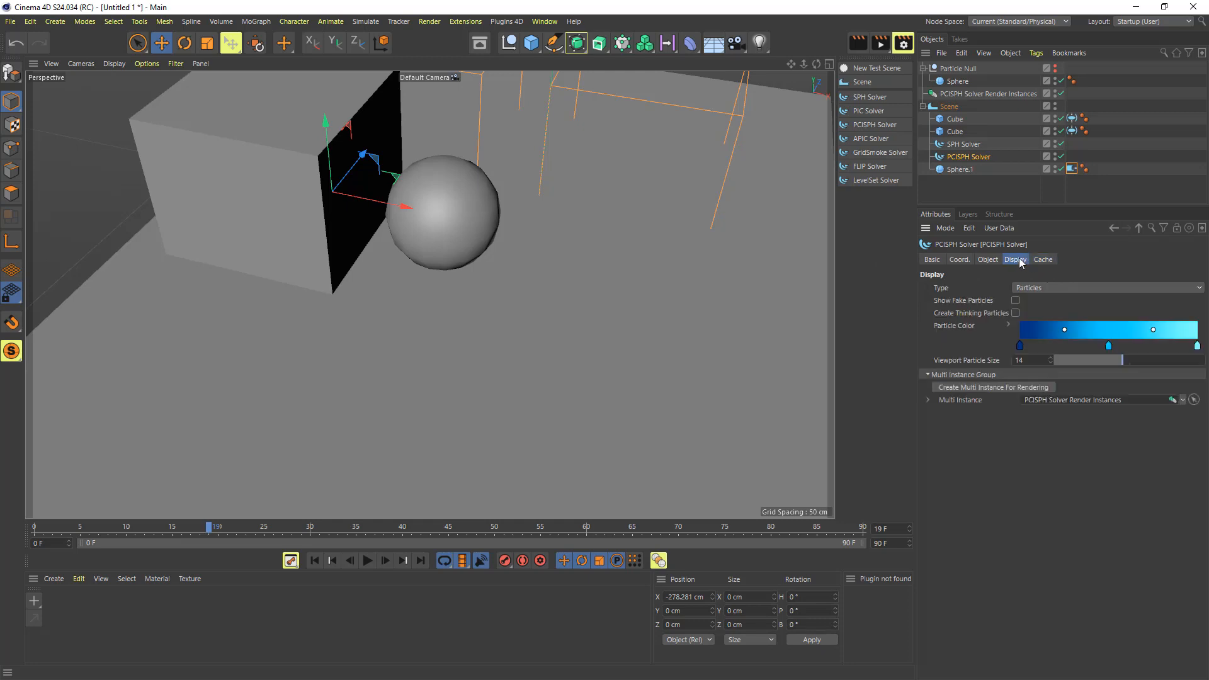
click(1039, 287)
click(1037, 325)
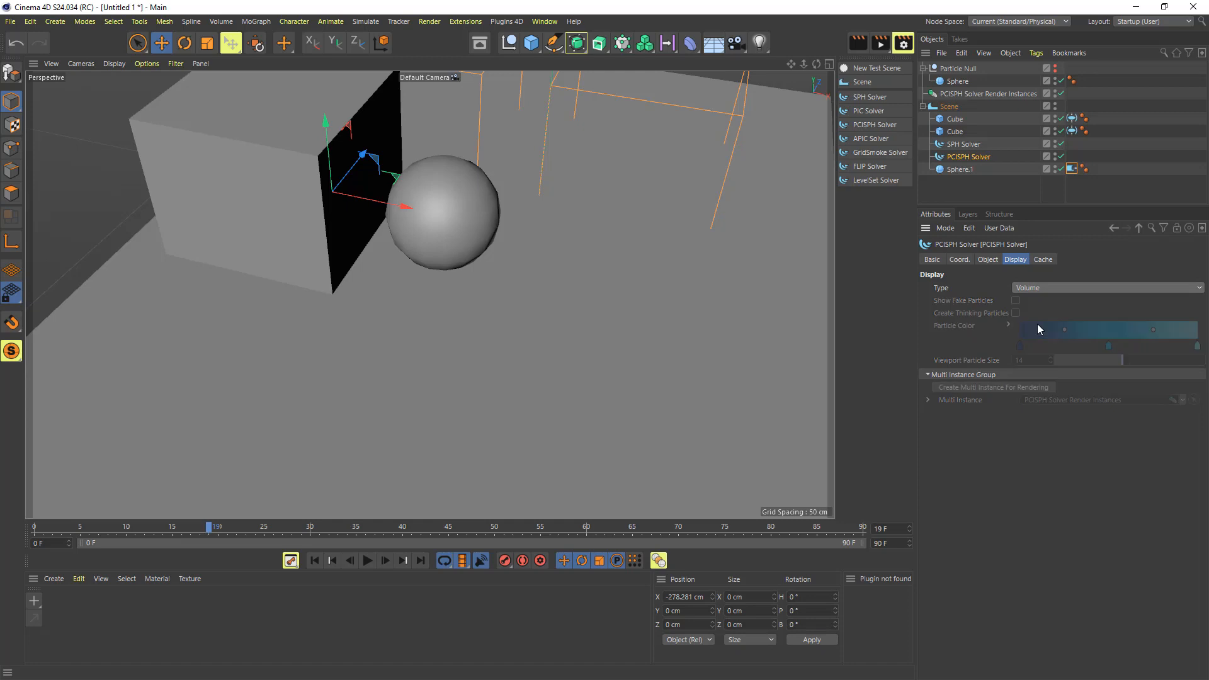
- Delete the PCISPH Solver Render Instances and the Particle Null with its Sphere
click(969, 94)
key(Delete)
click(958, 68)
key(Delete)
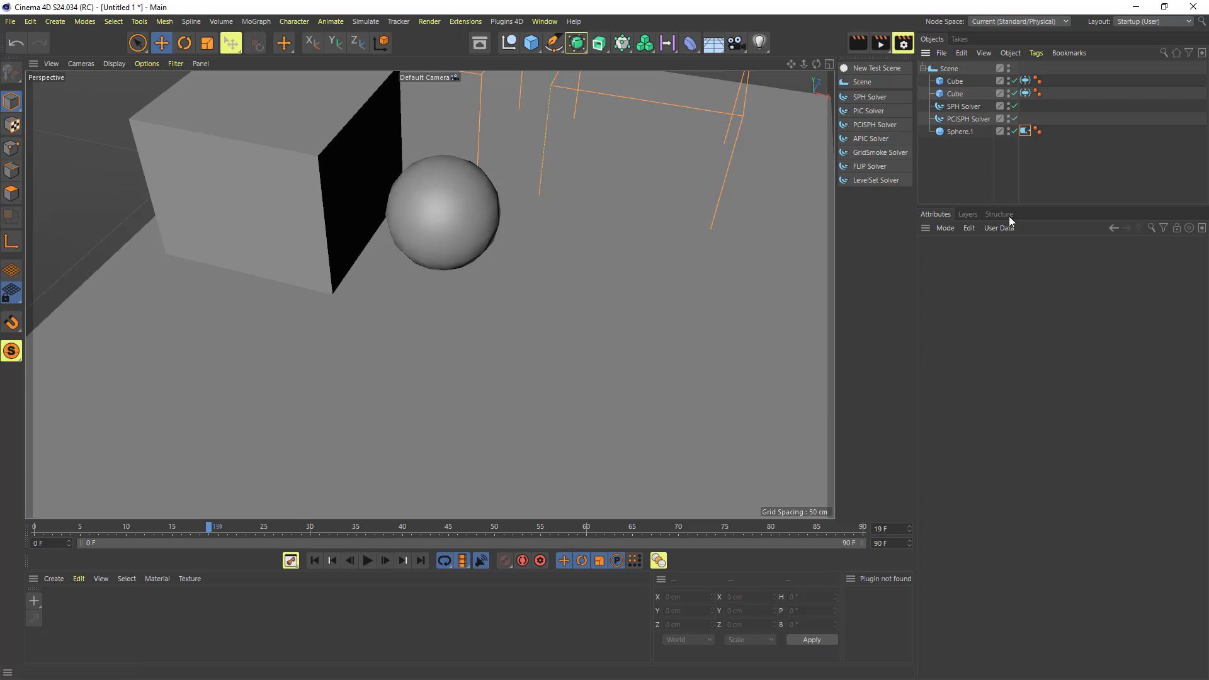
- Cache the PCISPH Solver, stop the calculation at about frame 29, and move the timeline to frame 25
click(969, 119)
click(1043, 259)
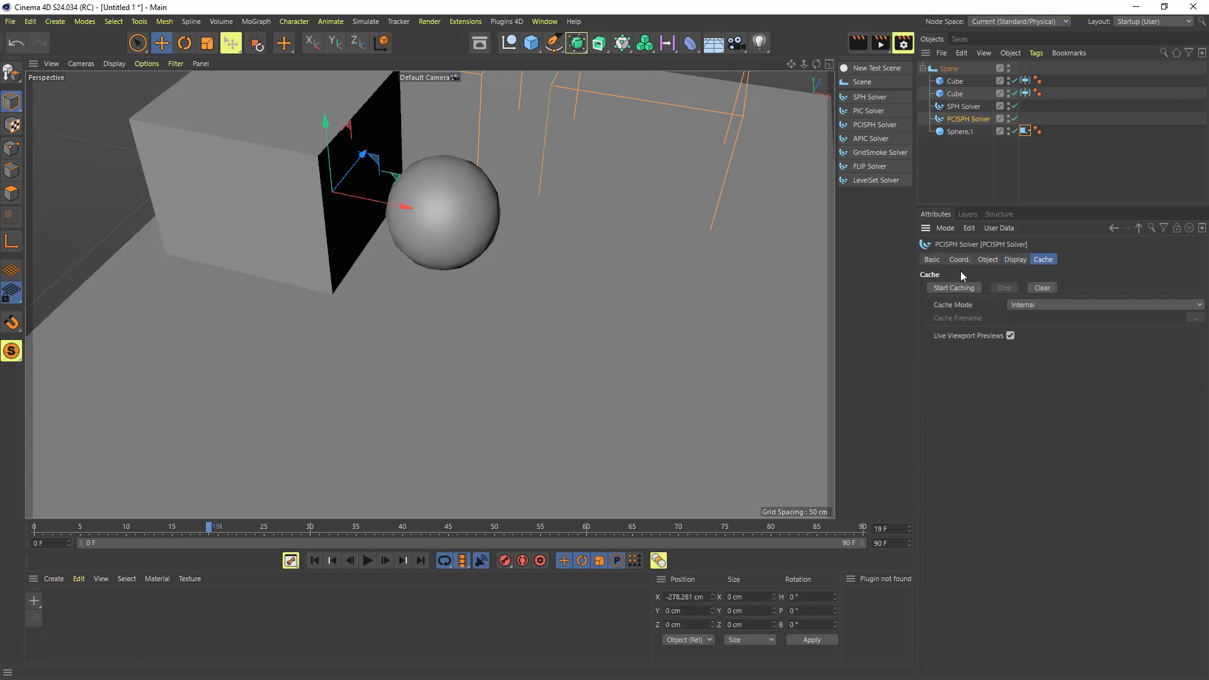
click(951, 288)
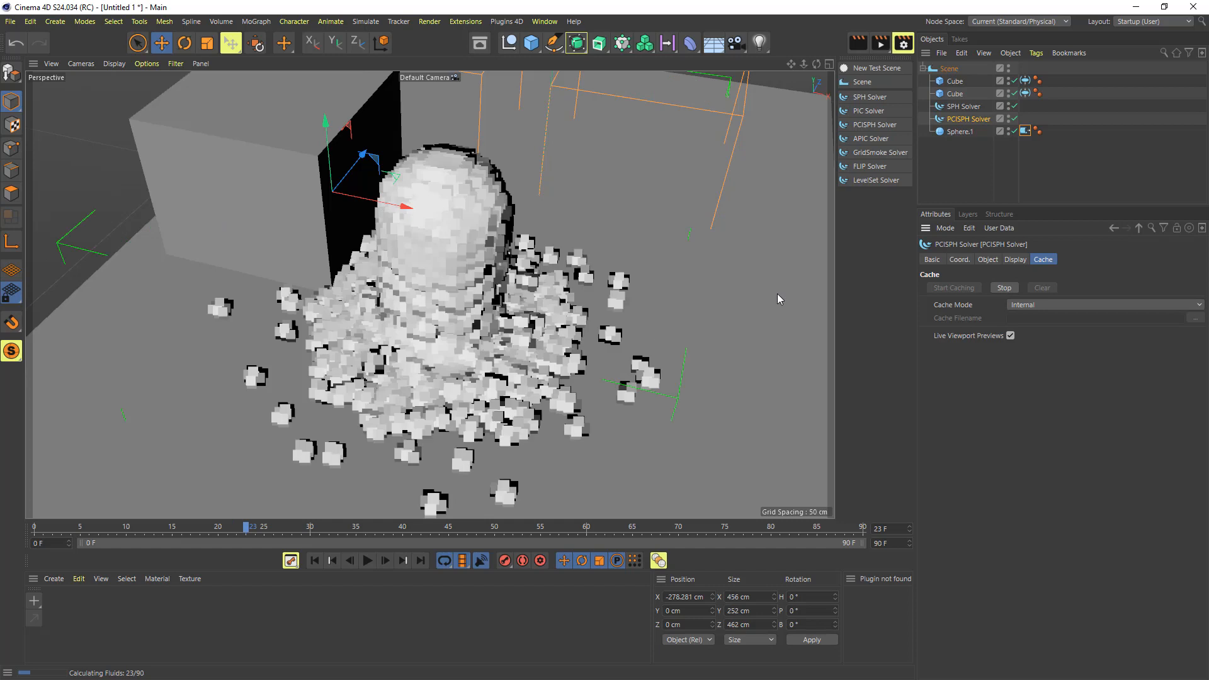
click(1005, 287)
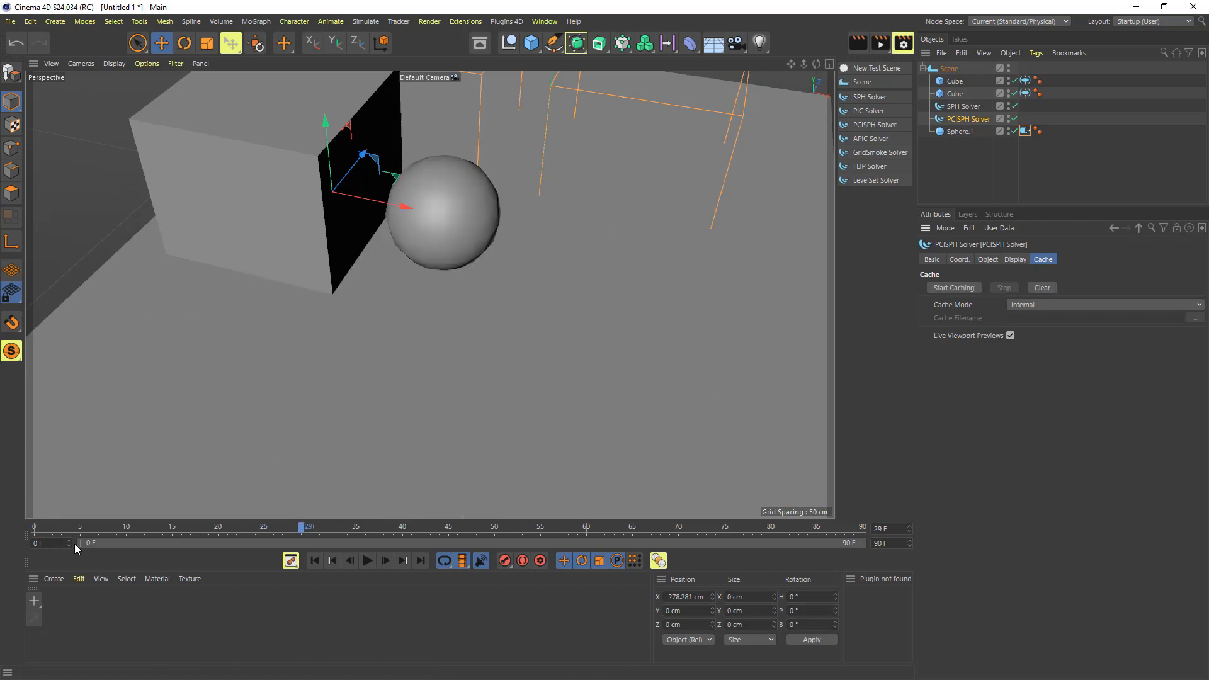
drag(180, 528, 267, 535)
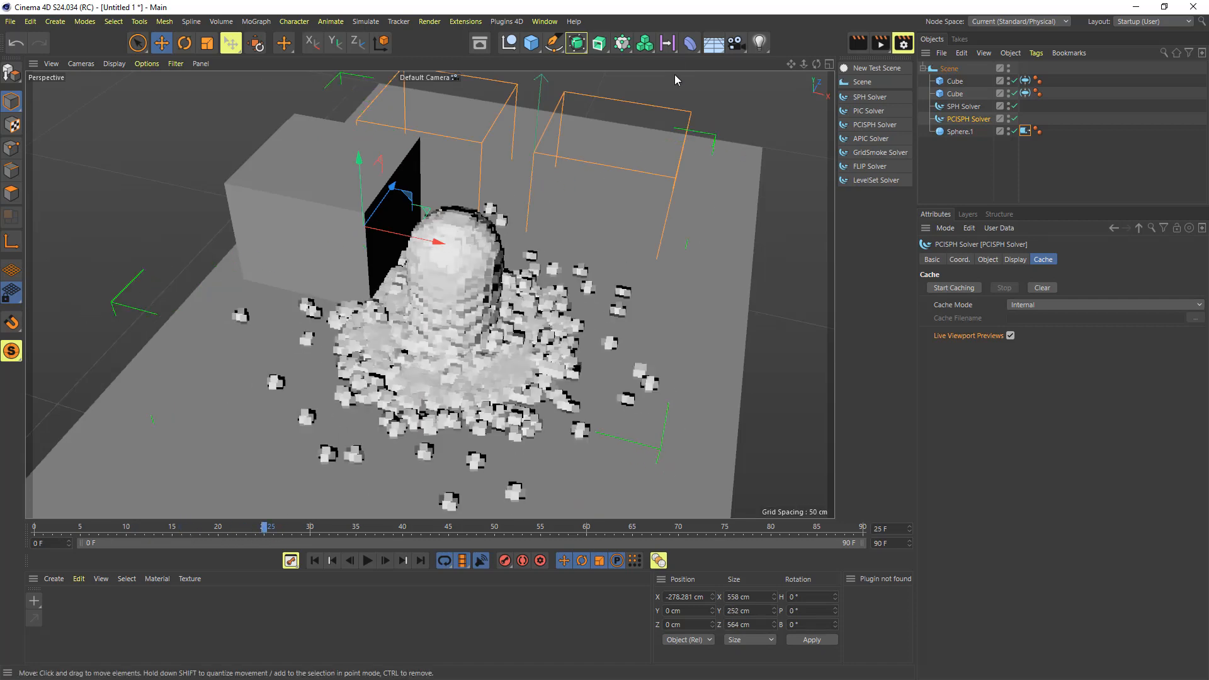
- Add a Volume Builder inside the Scene and make the PCISPH Solver its child
click(648, 49)
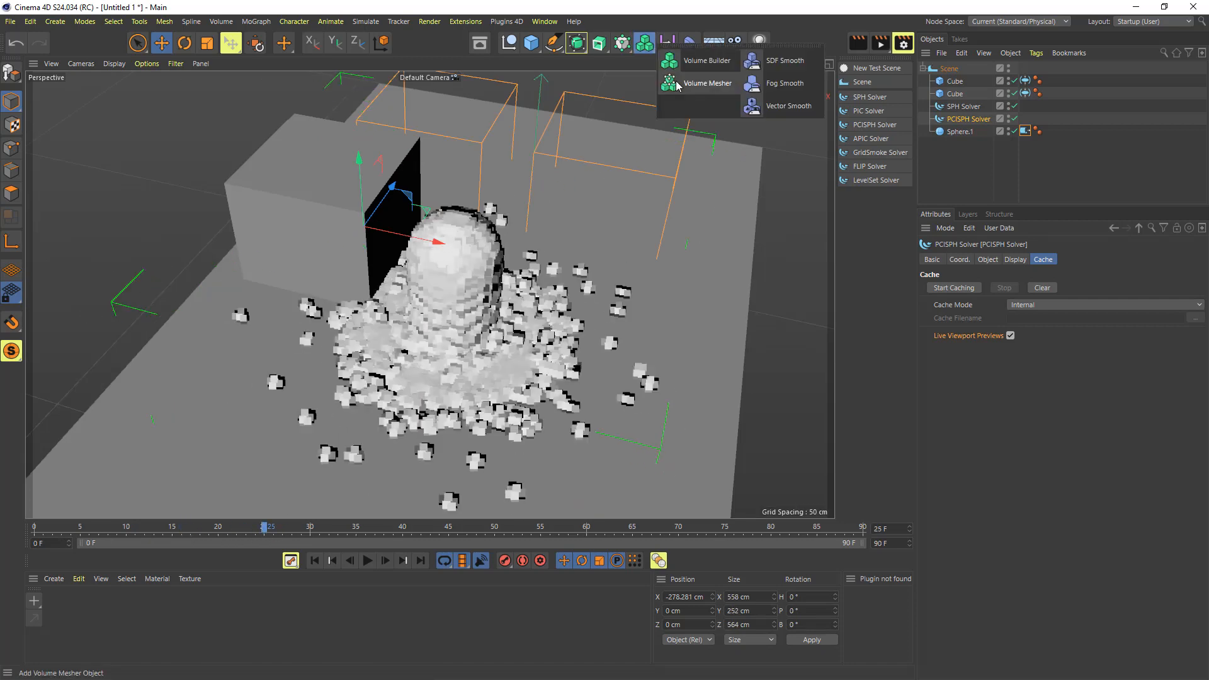
click(687, 62)
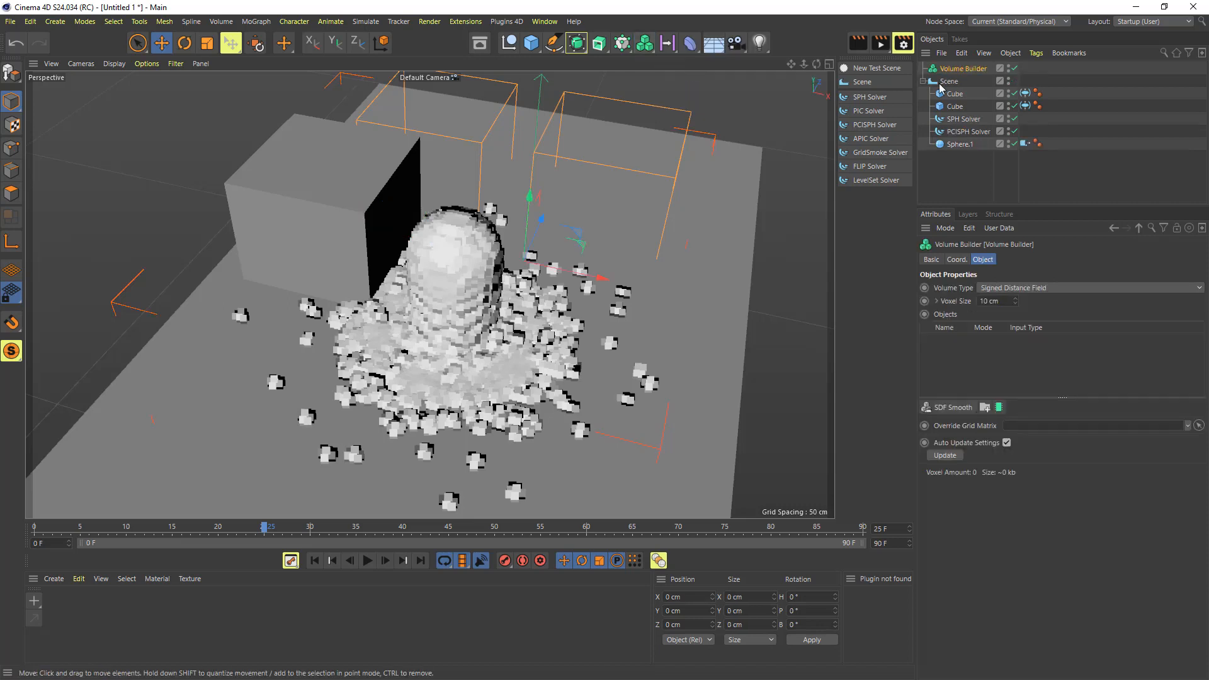
drag(951, 71, 965, 121)
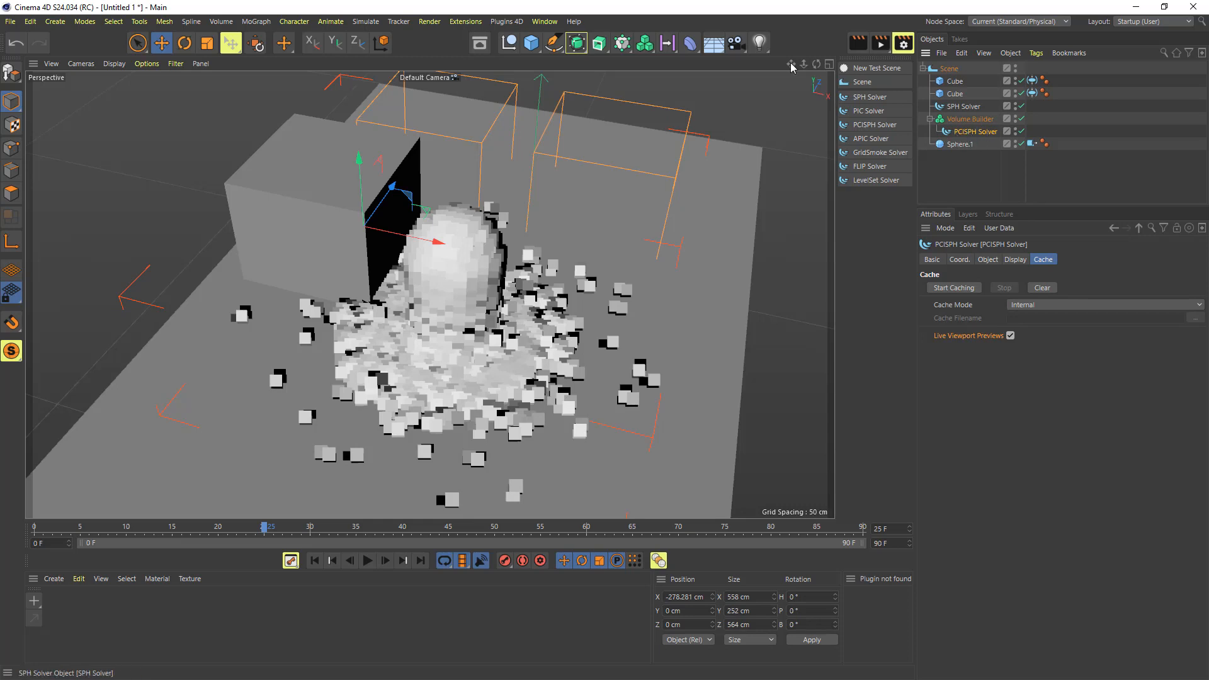
- Add a Volume Mesher as parent of the Volume Builder and scrub the timeline to check the fluid mesh
click(957, 120)
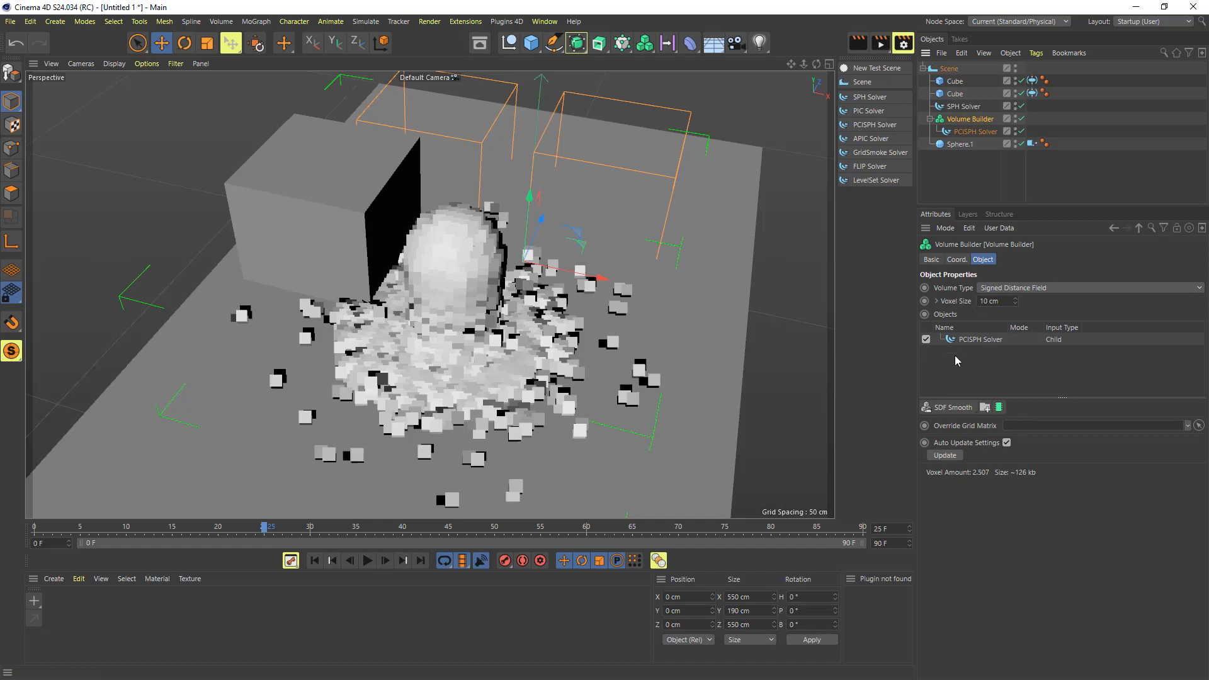
click(951, 408)
click(645, 43)
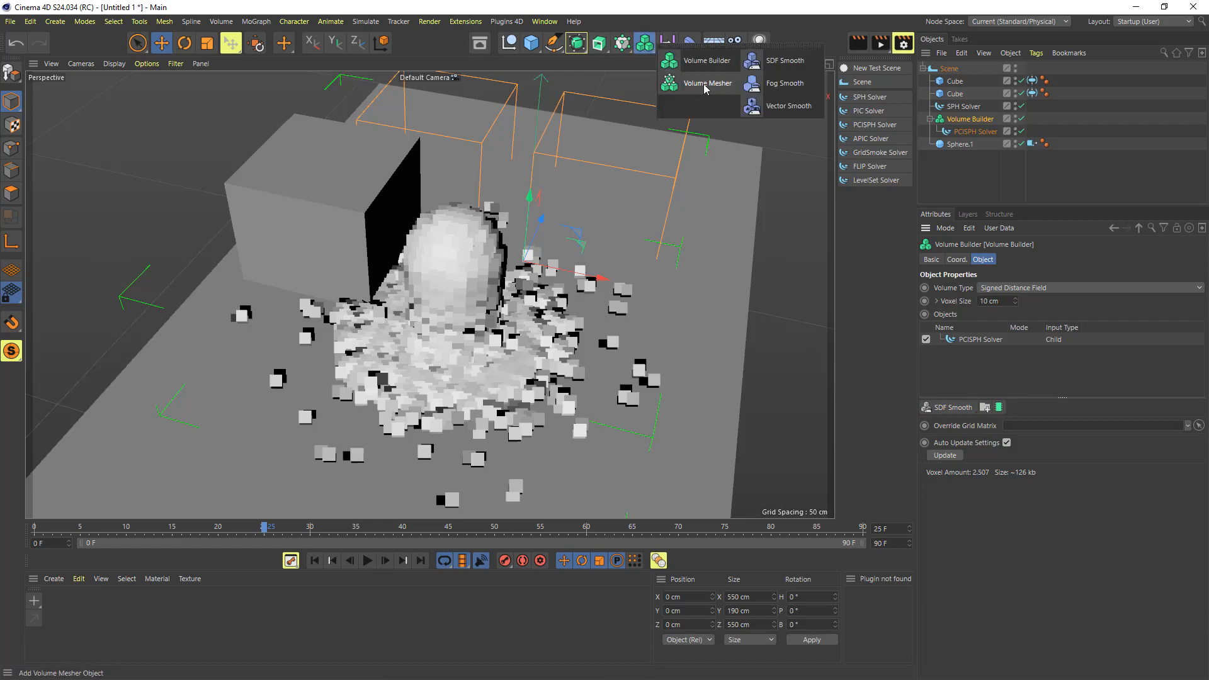
click(706, 84)
drag(970, 119, 967, 125)
click(970, 121)
click(216, 531)
drag(214, 532, 270, 532)
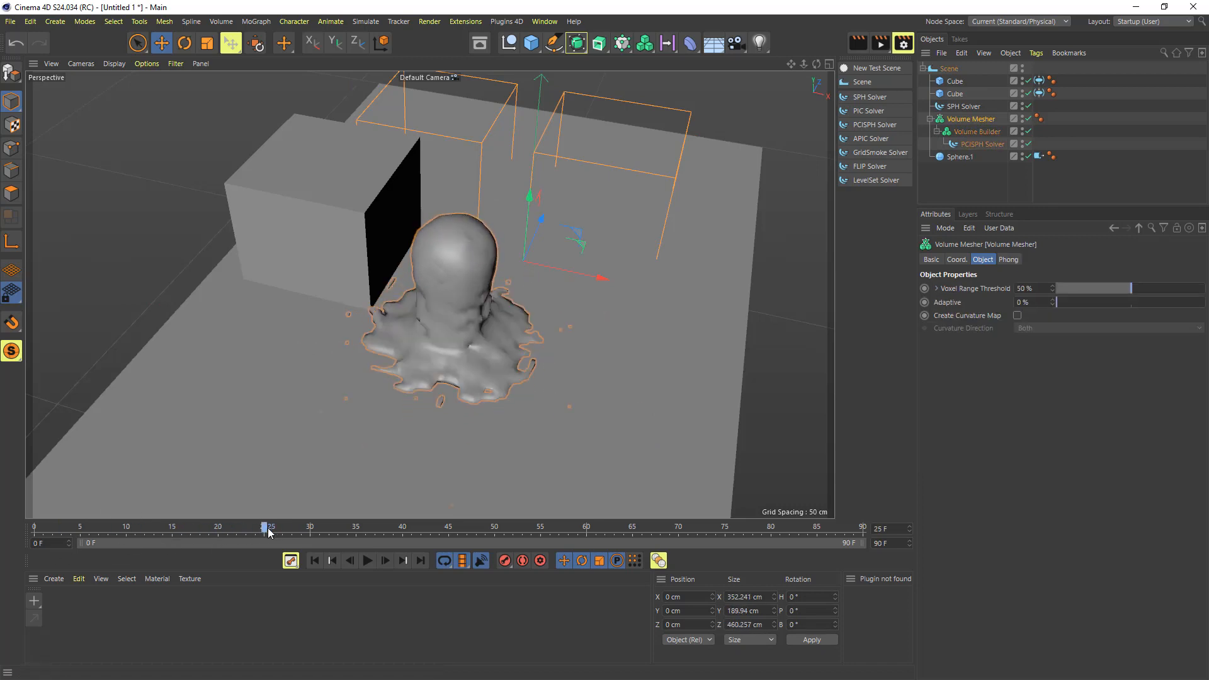
- Add an SDF Dilate and Erode filter and an SDF Smooth filter above it to the Volume Builder
click(988, 143)
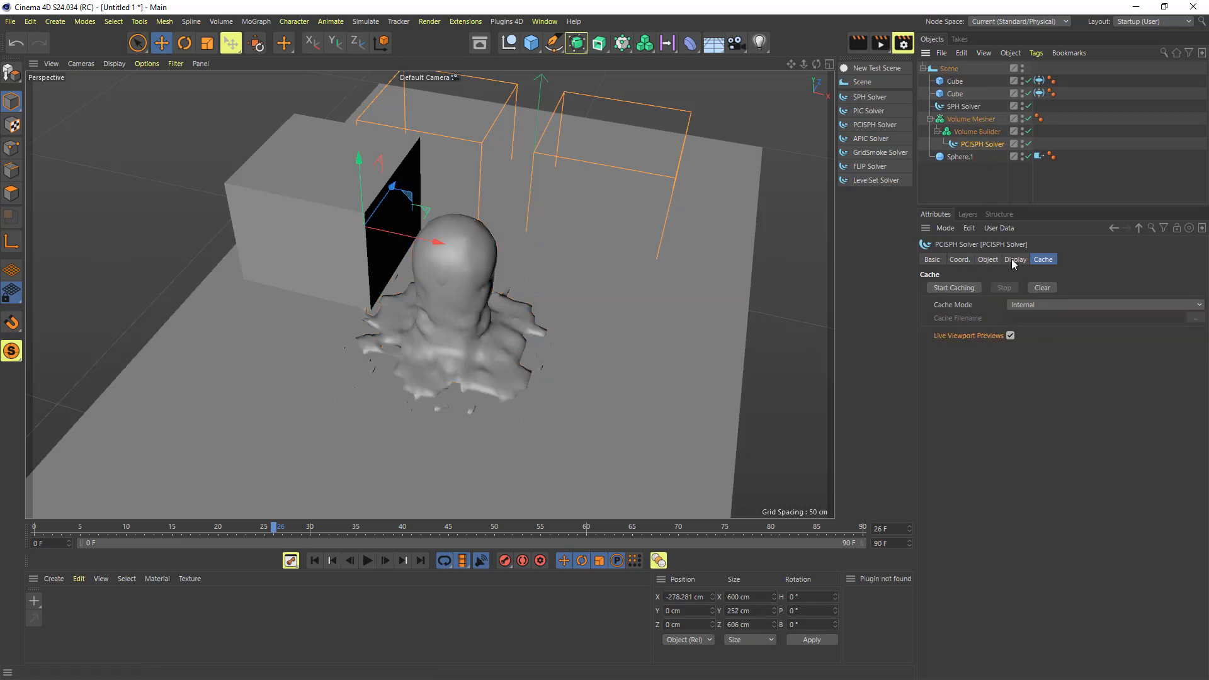
click(973, 131)
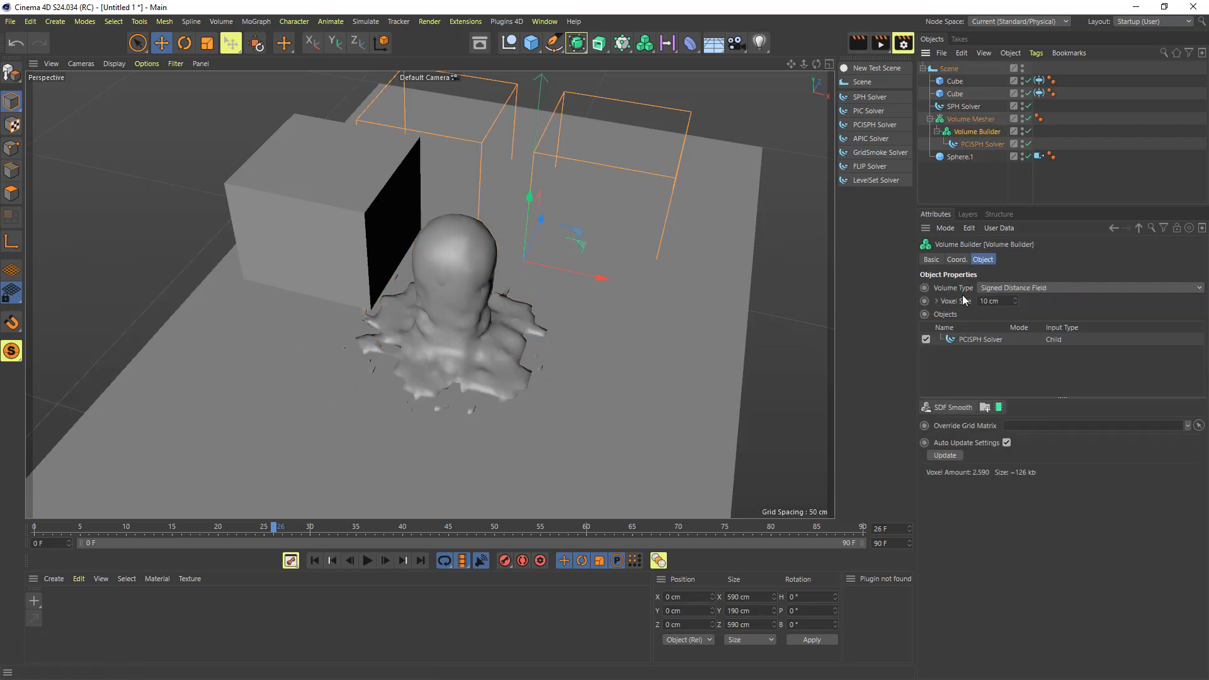
mouse_move(952, 407)
mouse_down()
mouse_move(966, 435)
mouse_move(971, 421)
mouse_up()
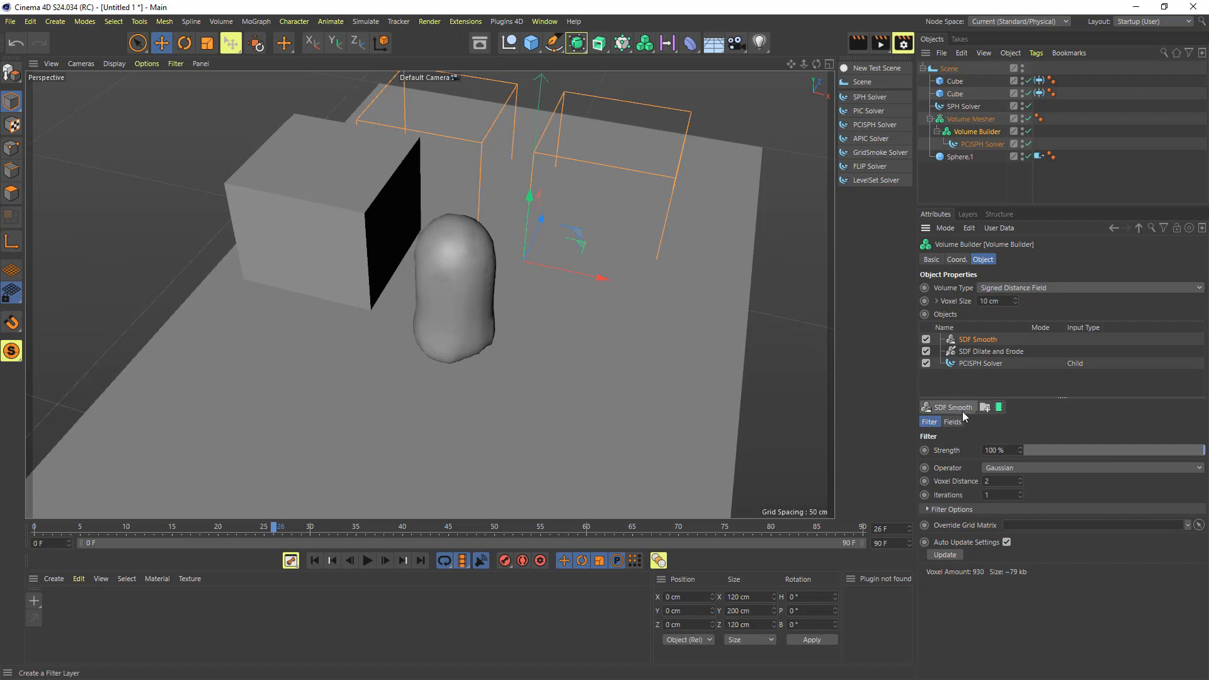
- Reduce the SDF Smooth filter's strength to 18% and scrub the timeline to frame 24 to check the mesh
drag(1103, 448, 1055, 463)
mouse_move(254, 526)
mouse_down()
mouse_move(84, 542)
mouse_move(255, 549)
mouse_up()
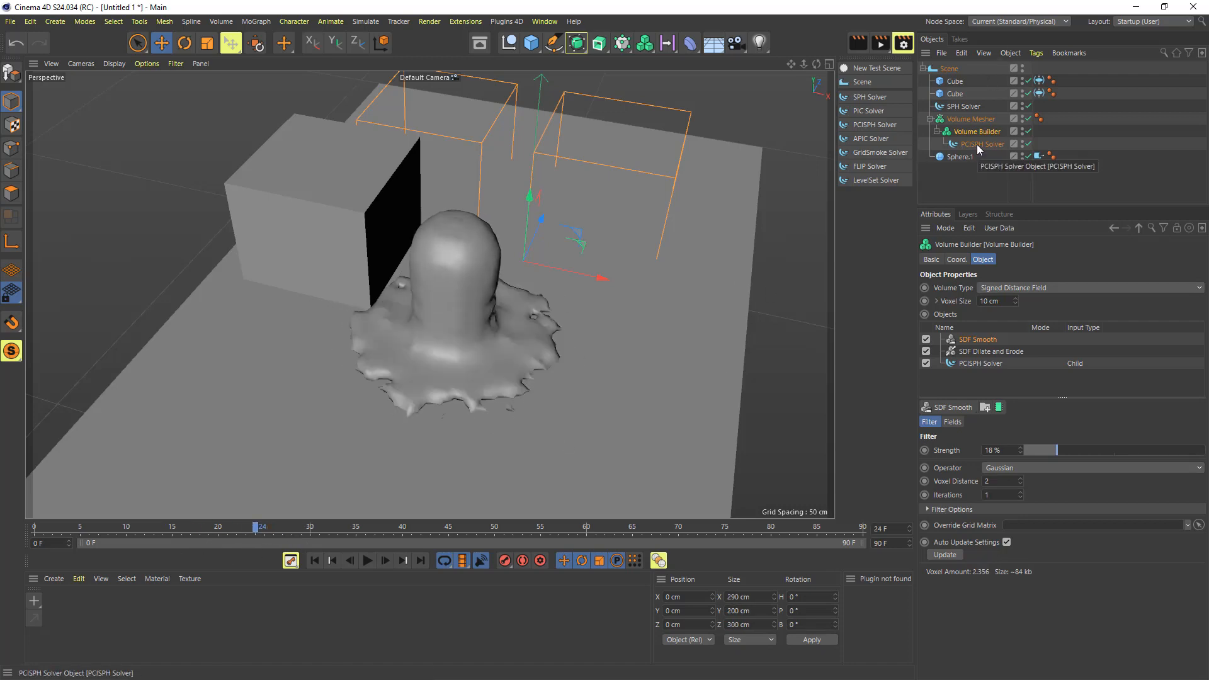
- Delete the Volume Mesher hierarchy, then cache the SPH Solver with live previews and stop the calculation partway
click(966, 119)
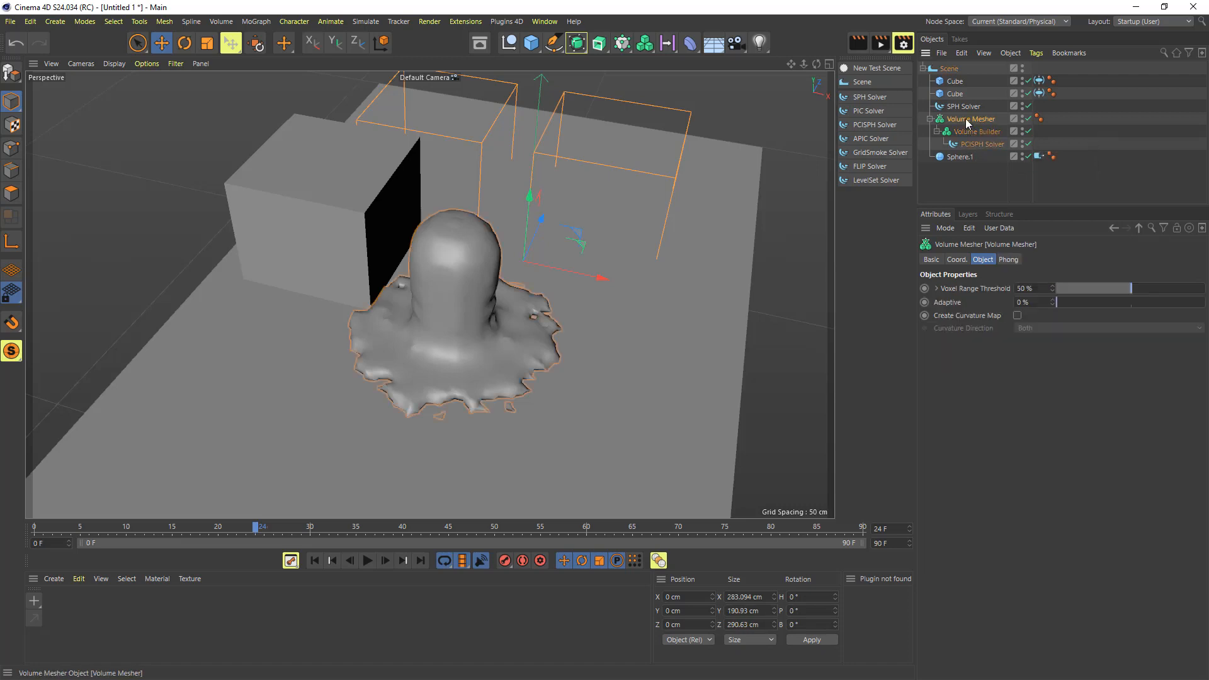
key(Delete)
click(965, 108)
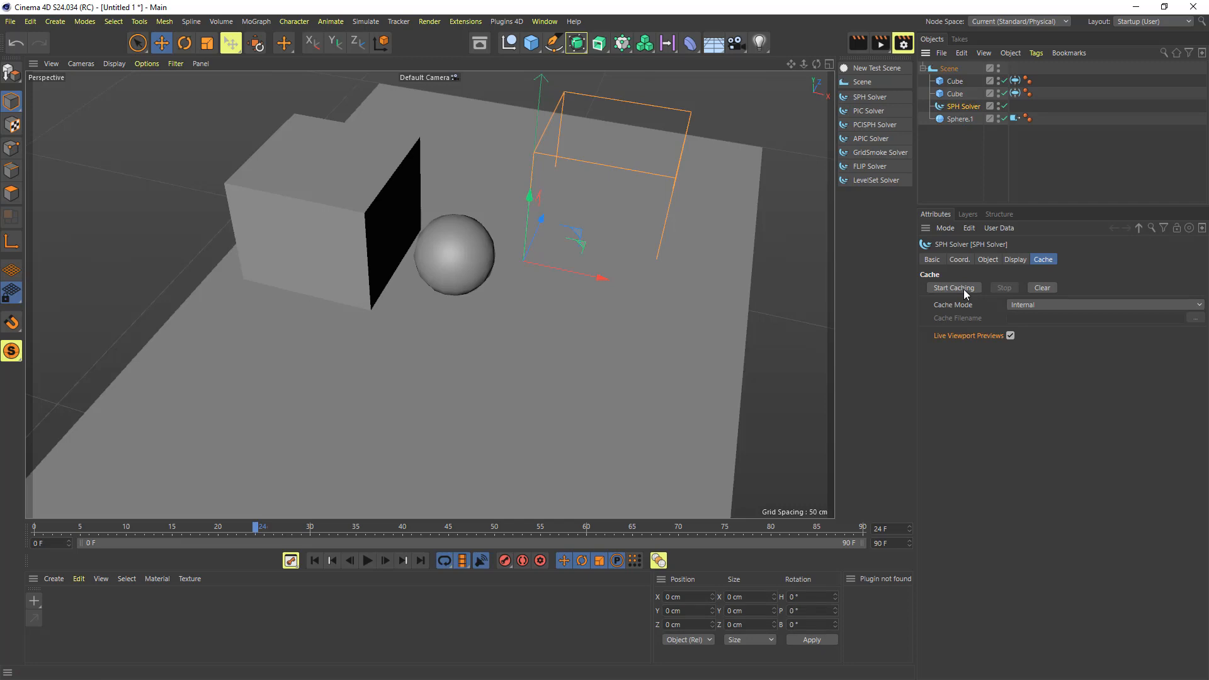
click(954, 287)
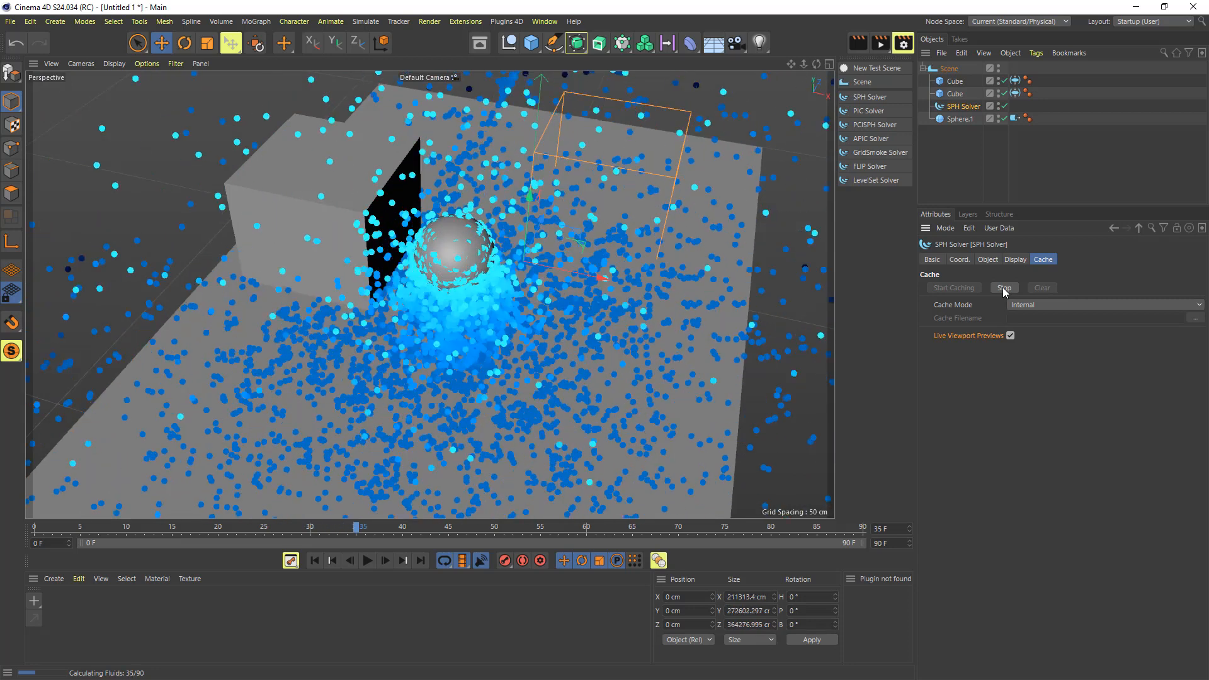
click(1003, 287)
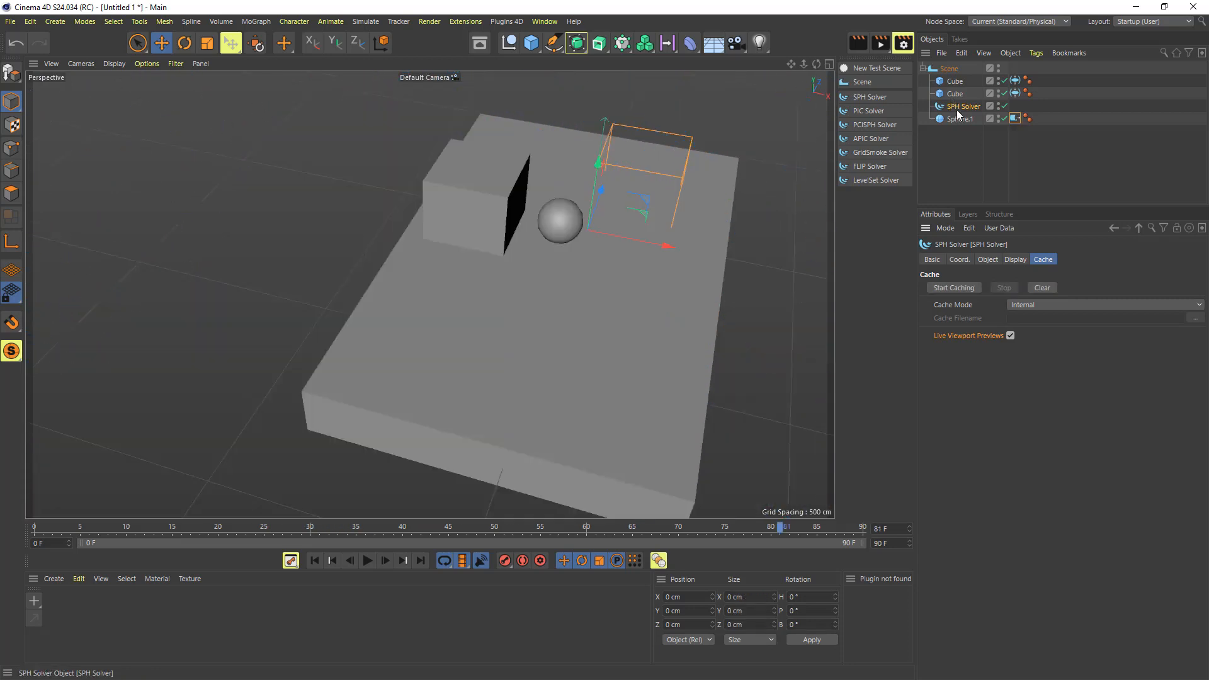
- Add a PCISPH Solver to the Scene and set its Target Spacing to 5
click(949, 68)
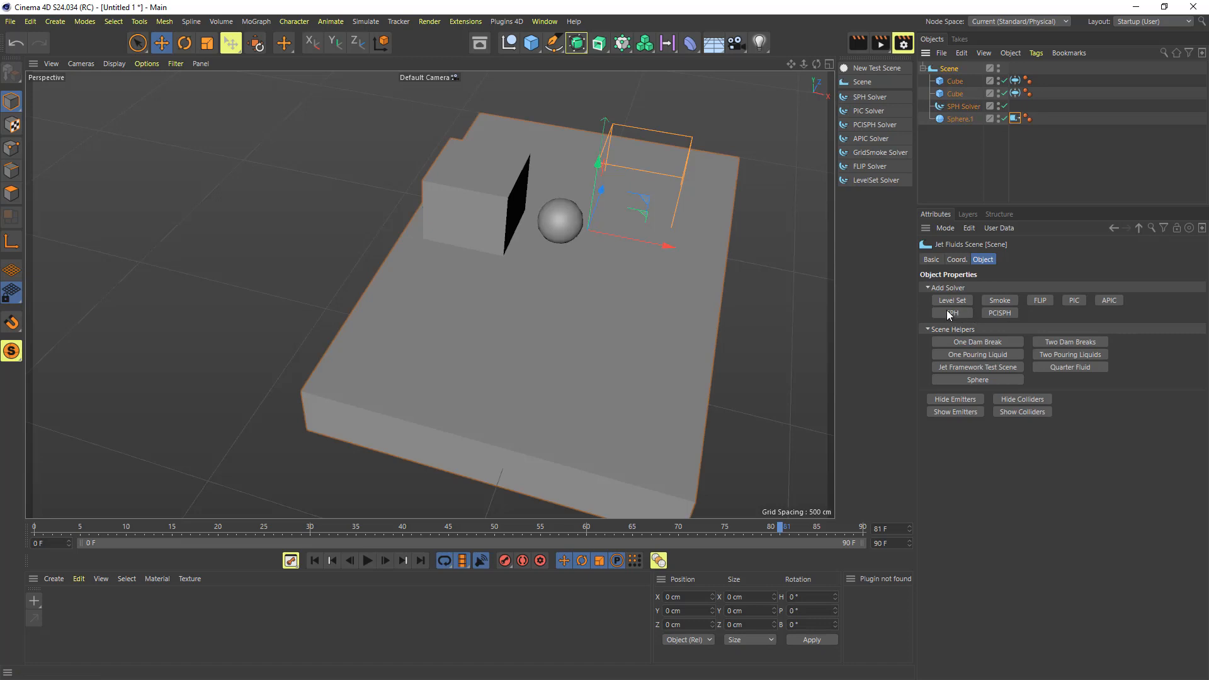
click(1000, 313)
click(972, 81)
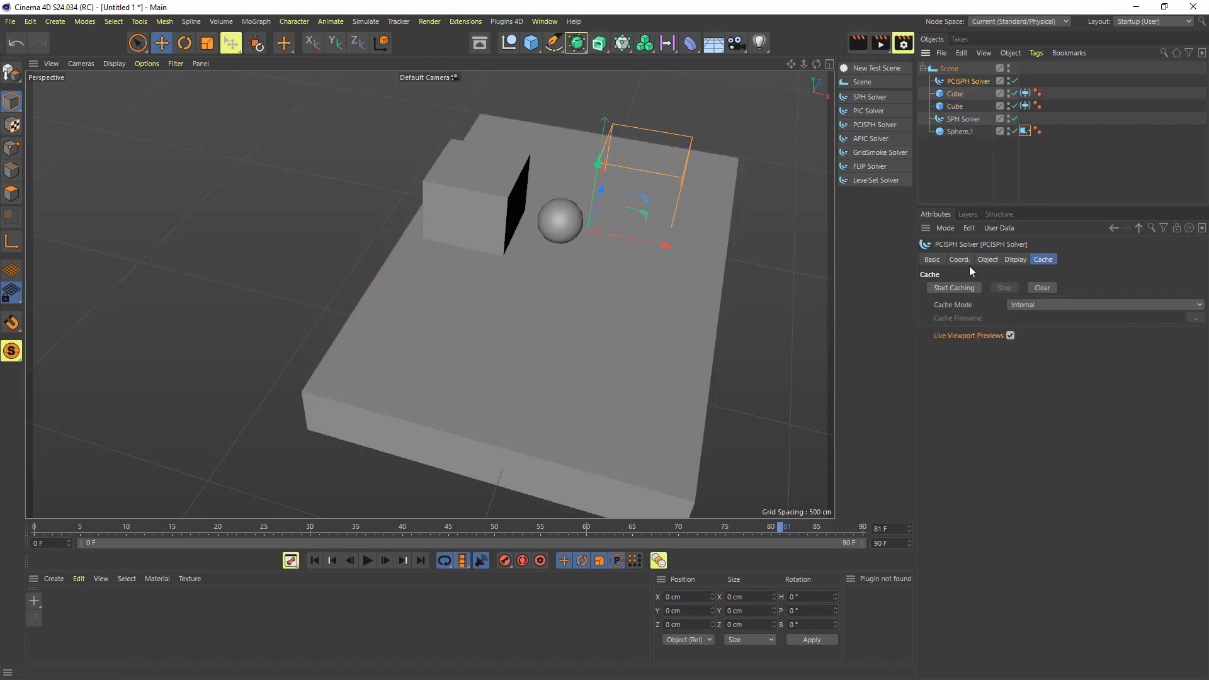
click(987, 260)
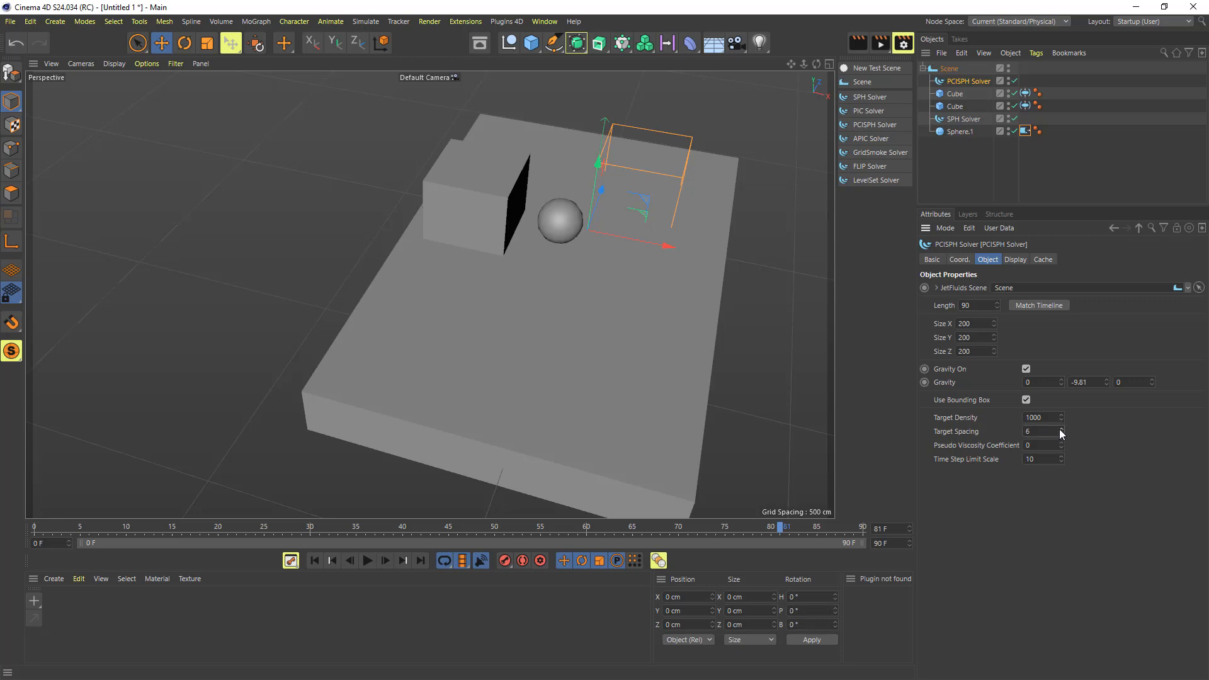
click(1039, 431)
drag(1047, 430, 1021, 428)
text(5)
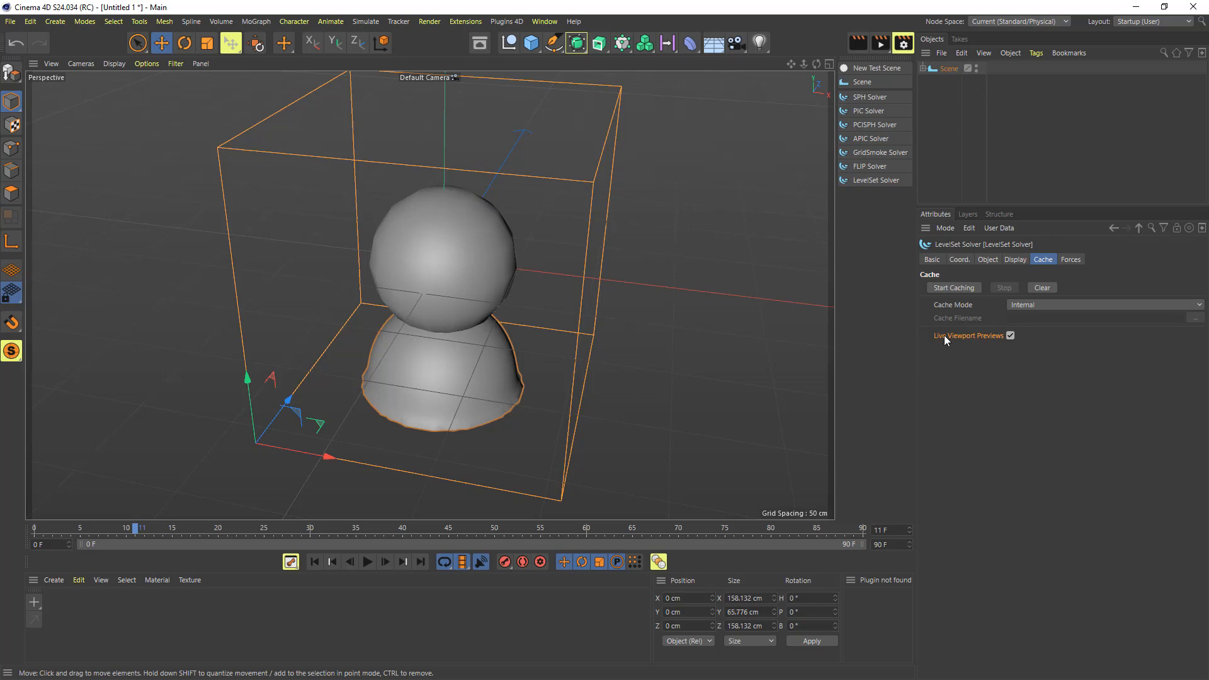
- Turn off gravity for the LevelSet Solver and unfold the Scene hierarchy
click(988, 260)
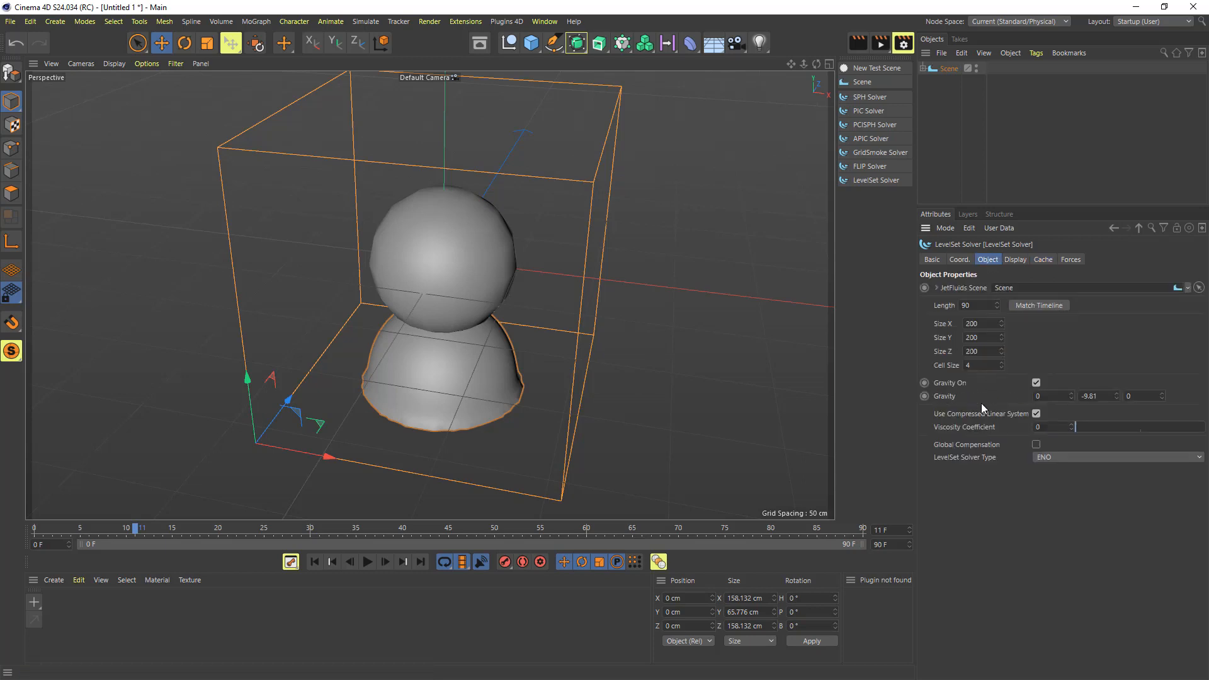
click(1035, 383)
click(931, 69)
click(924, 68)
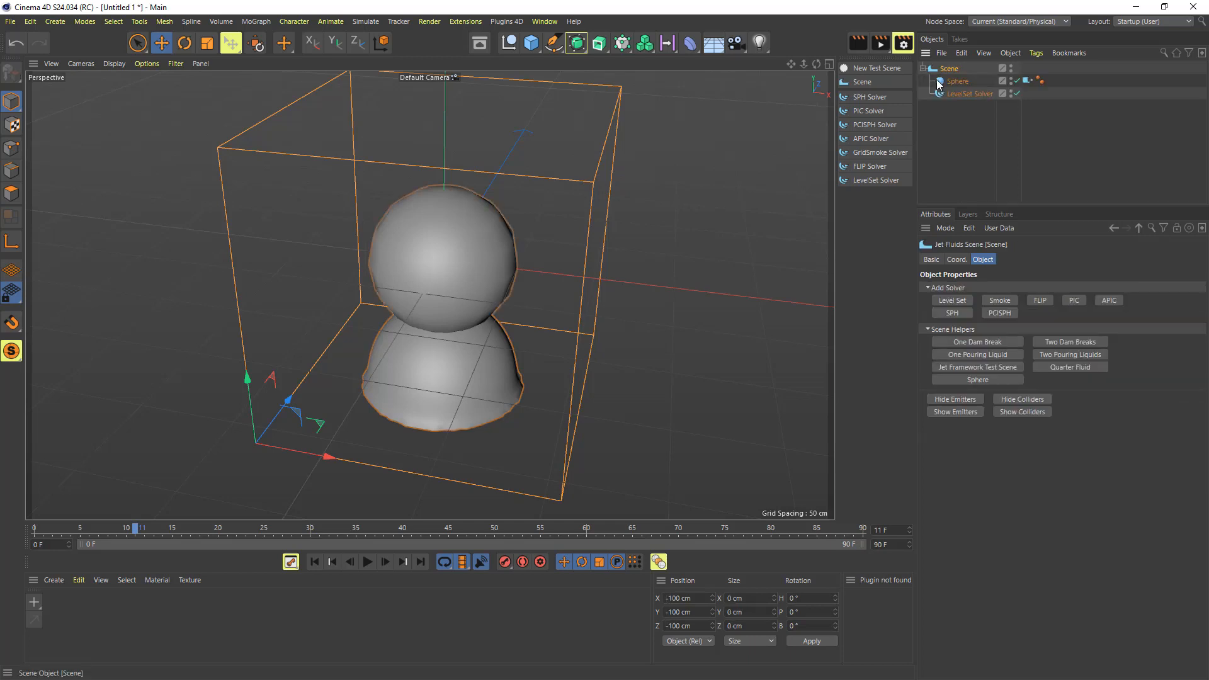
click(951, 83)
key(Delete)
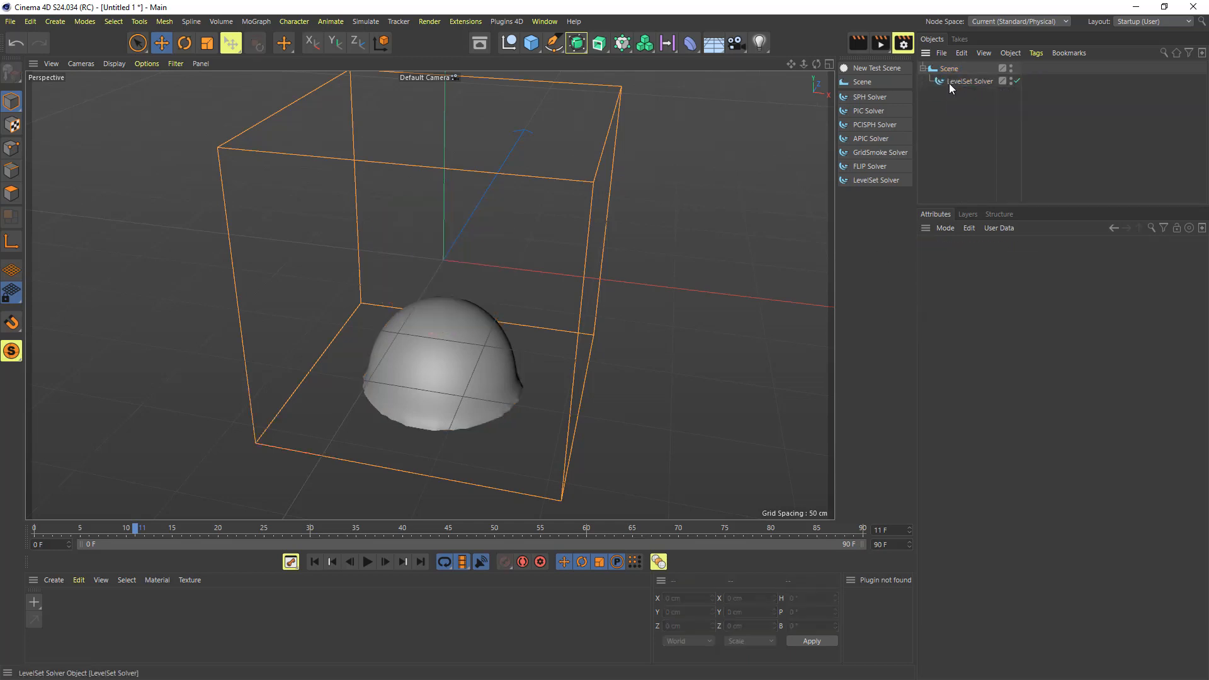
click(950, 82)
key(ctrl+z)
key(ctrl+z)
- Cache the LevelSet Solver and stop the calculation at about frame 4
click(955, 94)
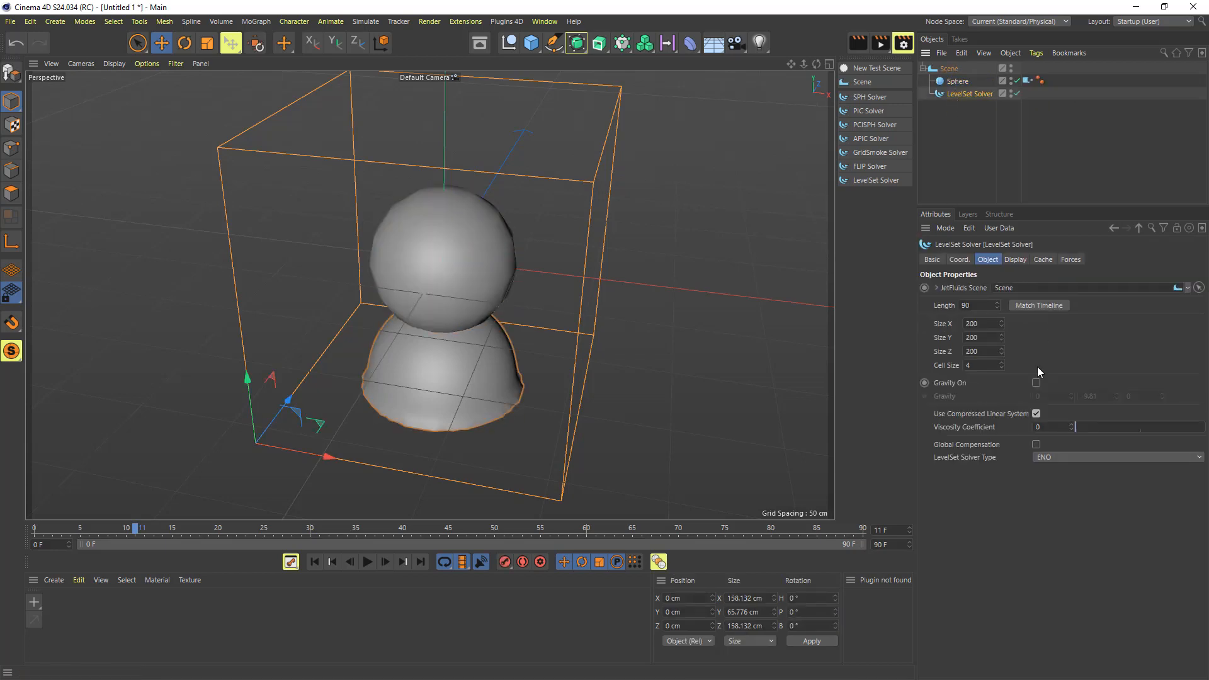
click(1045, 260)
click(961, 286)
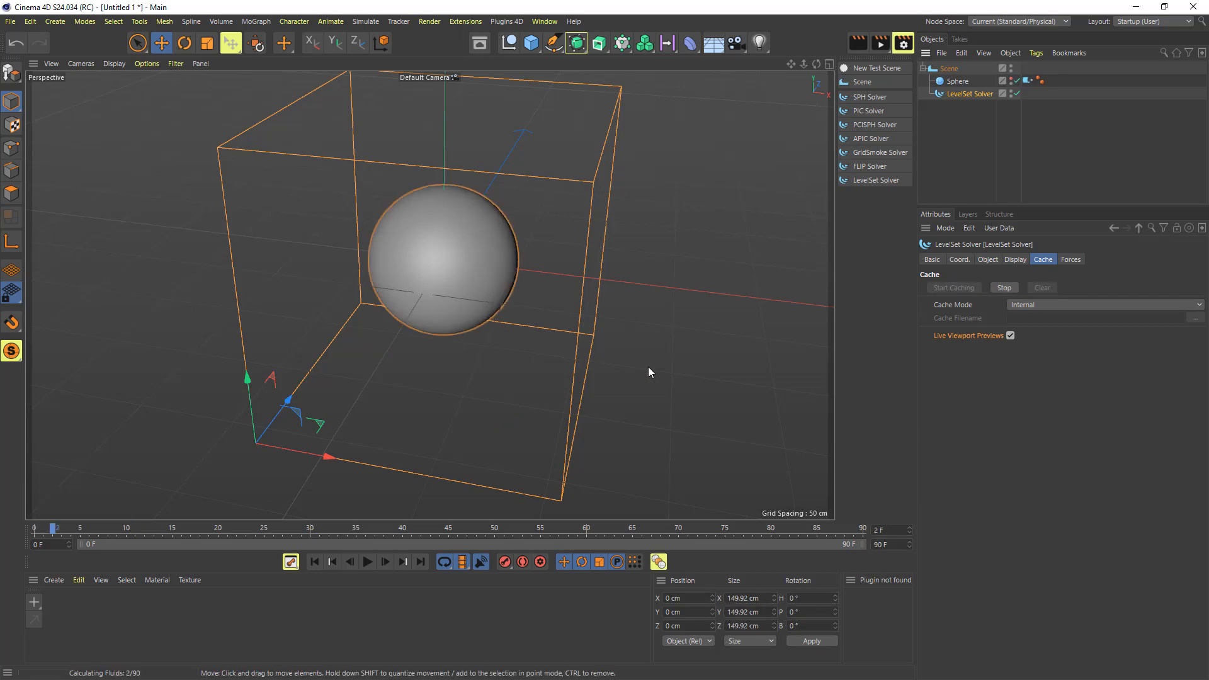
click(1003, 288)
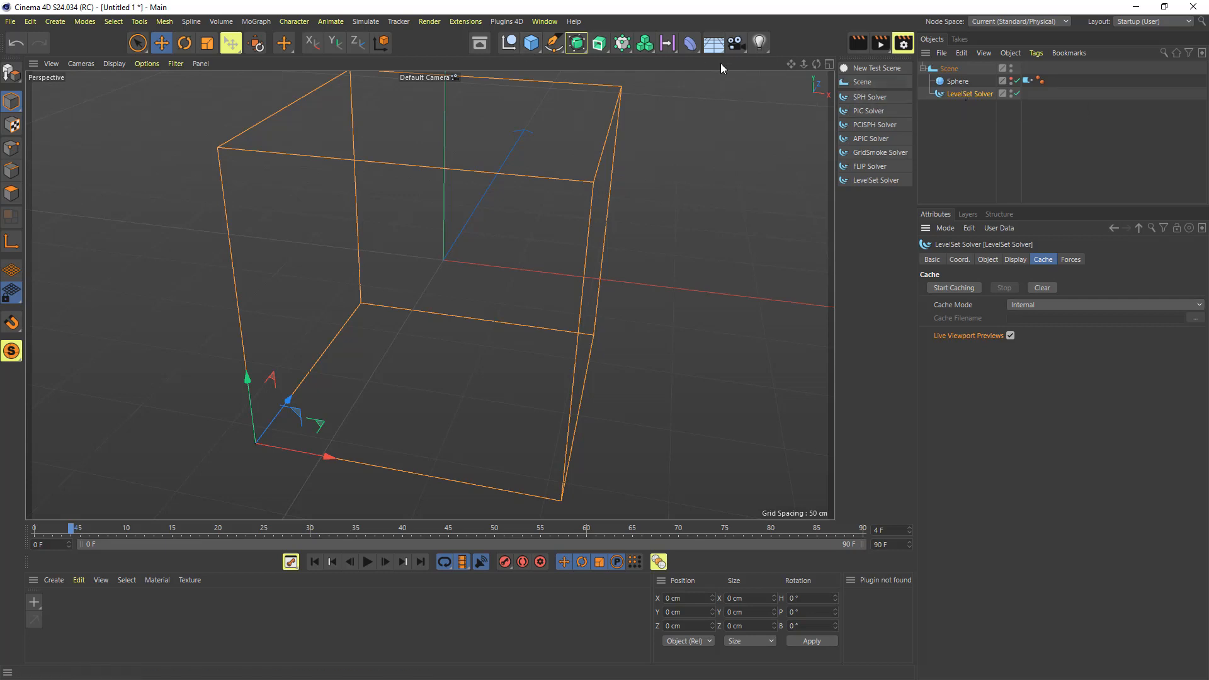
- Add a second Sphere inside the Scene below the first one and give it a Jetfluids Emitter tag
click(531, 43)
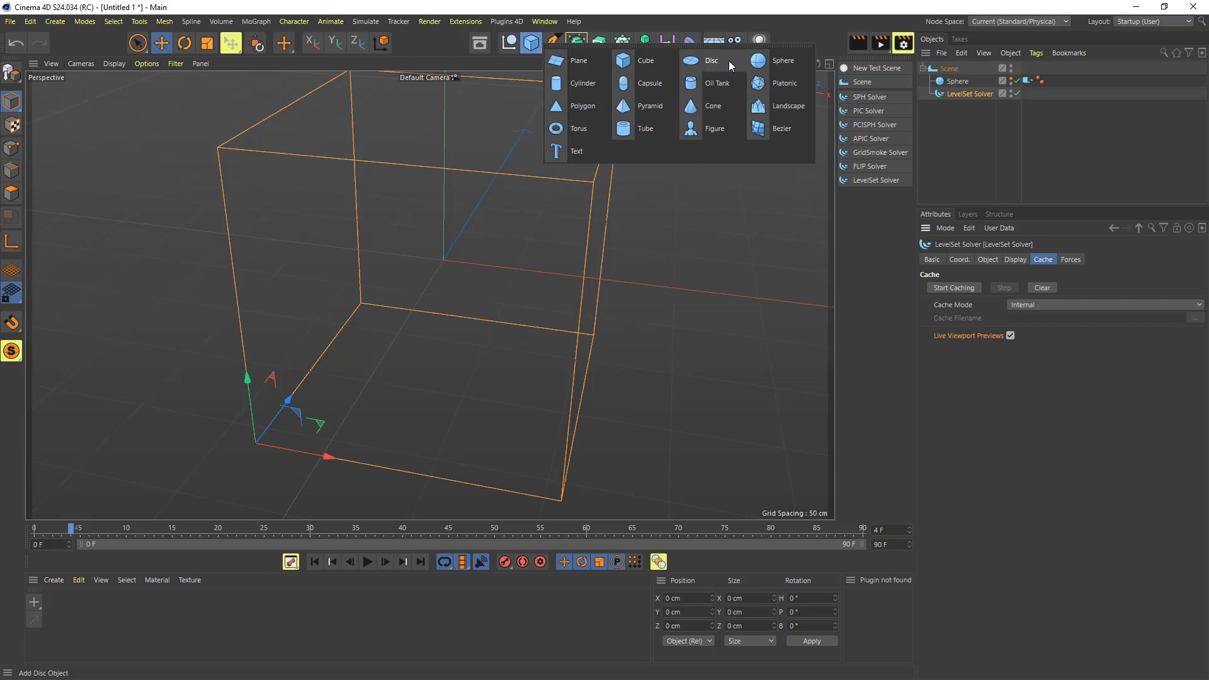
click(784, 61)
drag(951, 74, 958, 100)
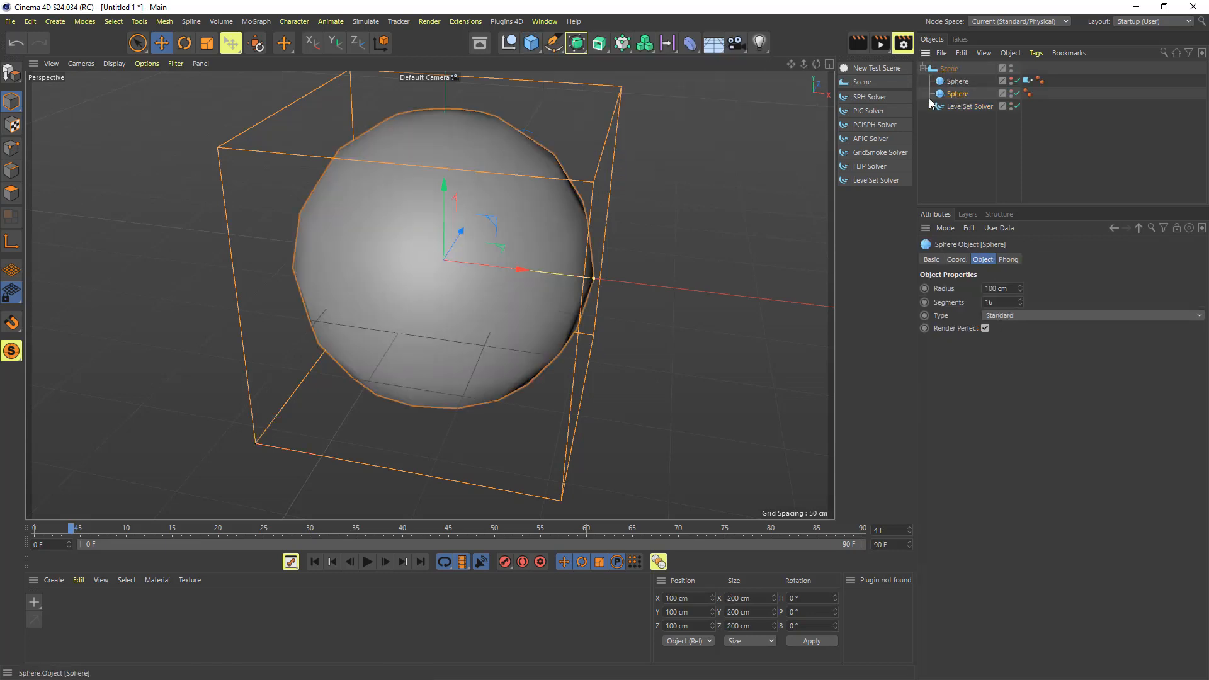
right_click(962, 95)
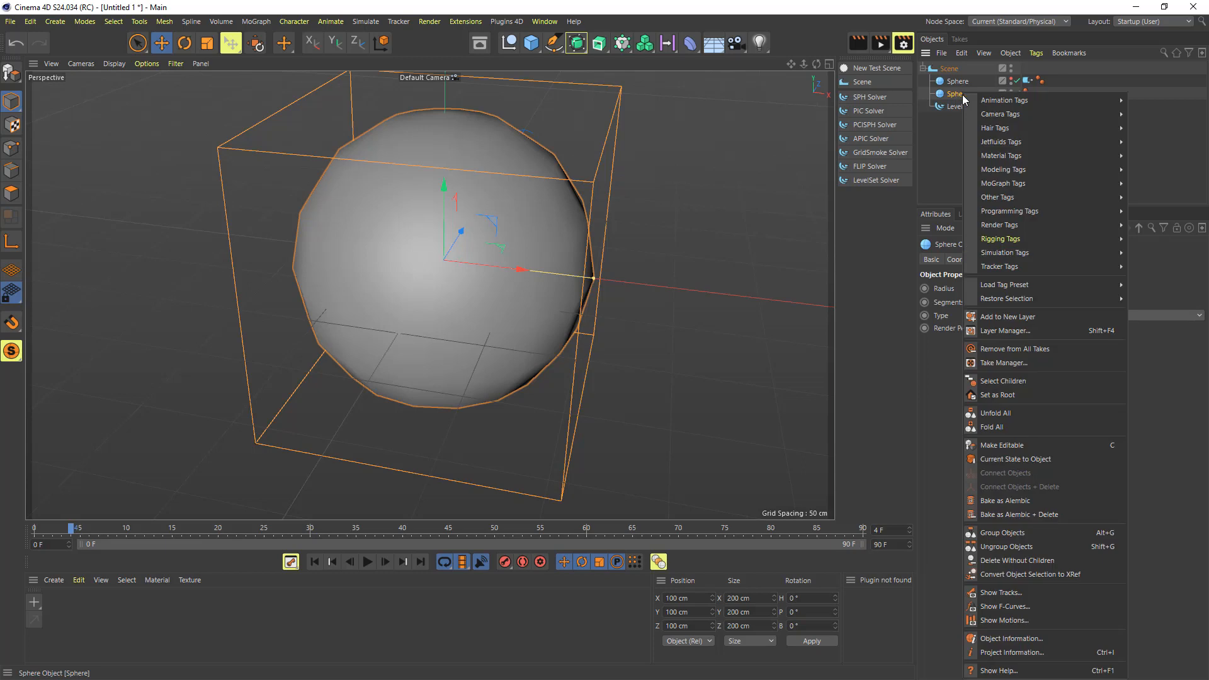
mouse_move(1017, 142)
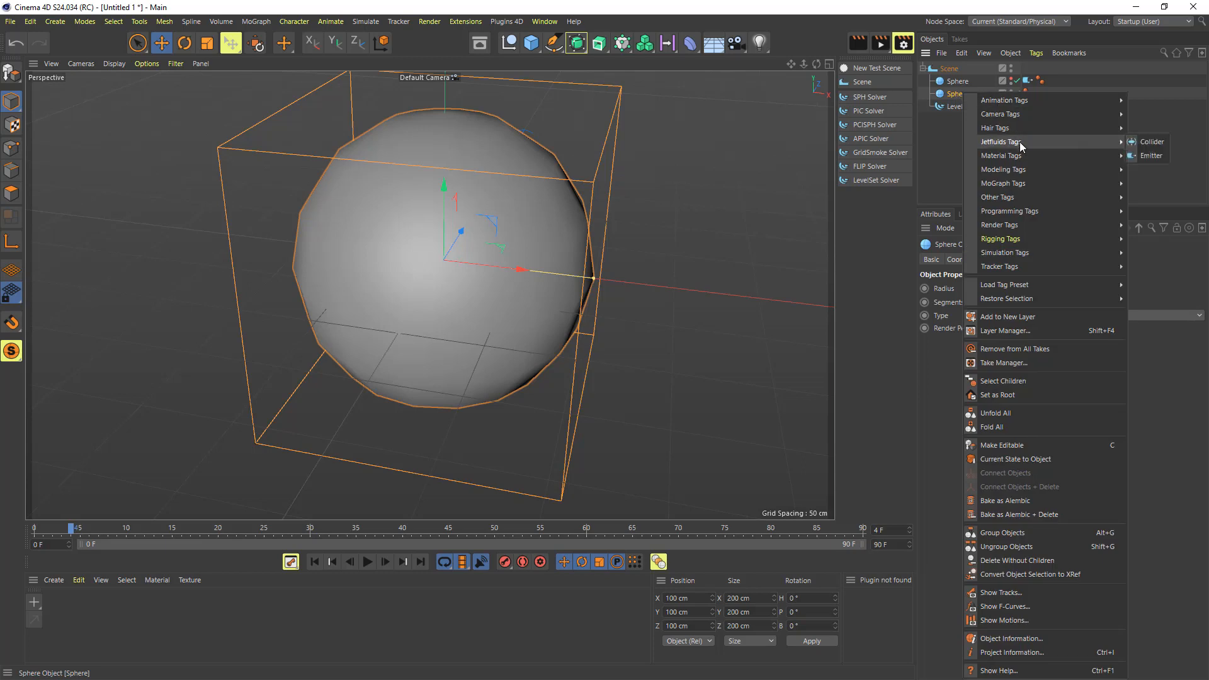
click(1149, 156)
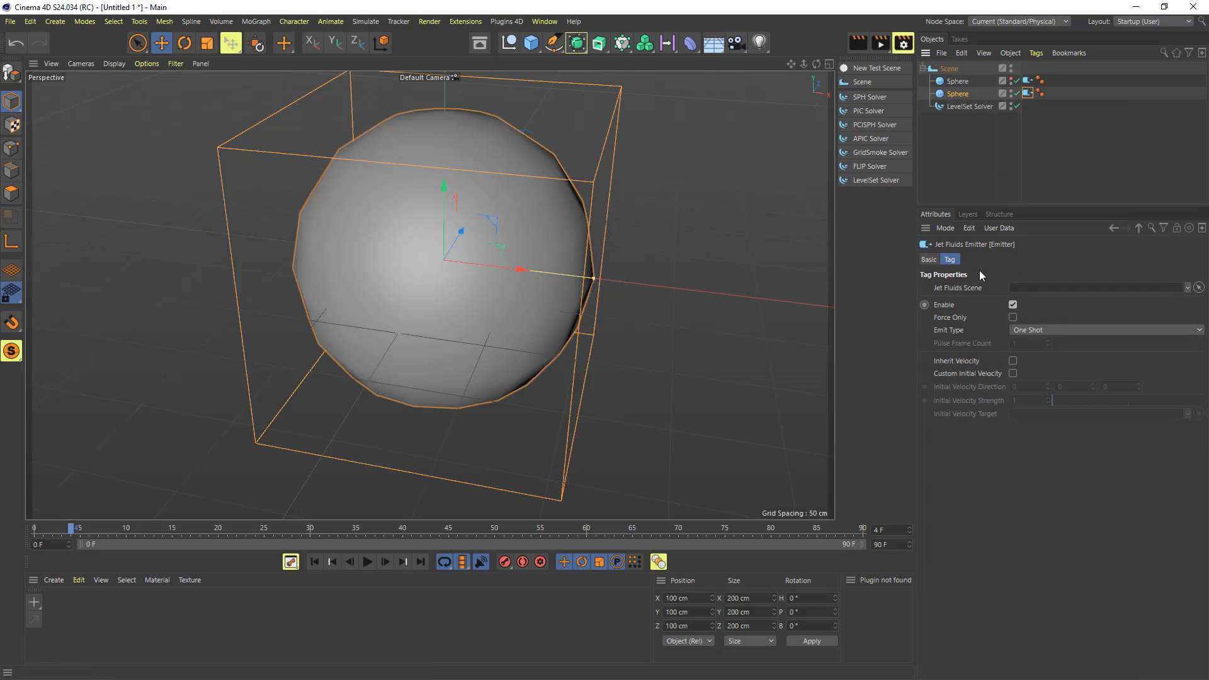
- Set the second sphere's radius to 30 cm and raise it to a Y position of about 106 cm
click(959, 93)
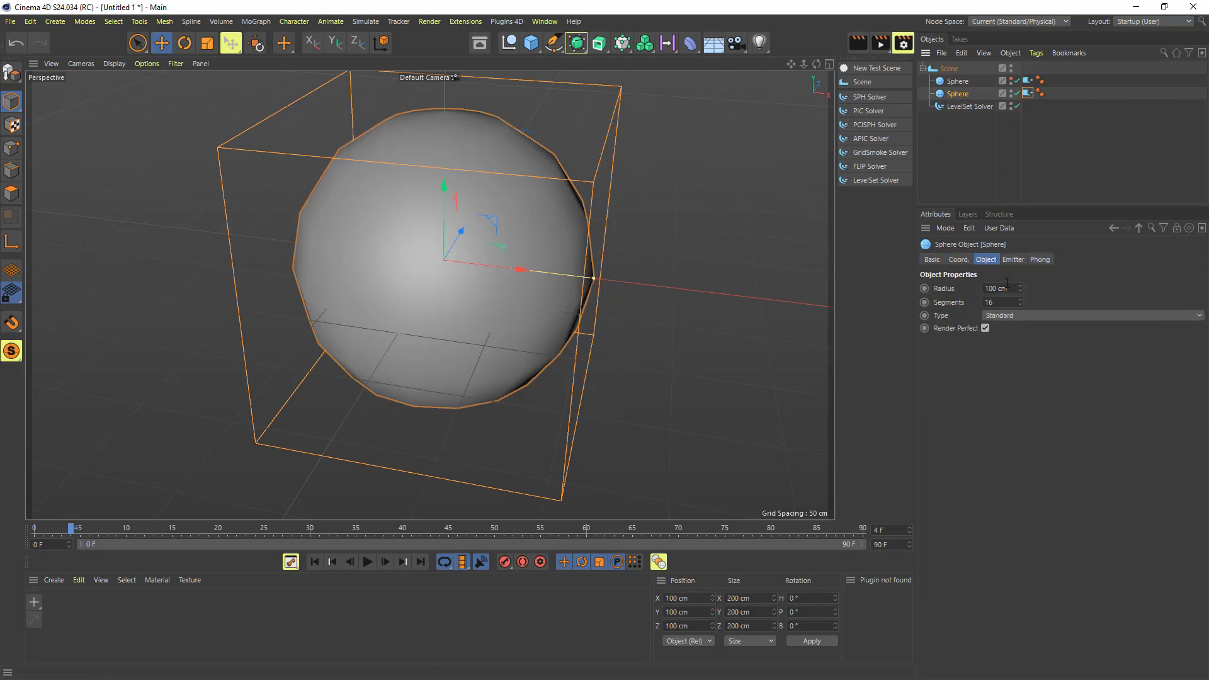
drag(1021, 286, 1021, 329)
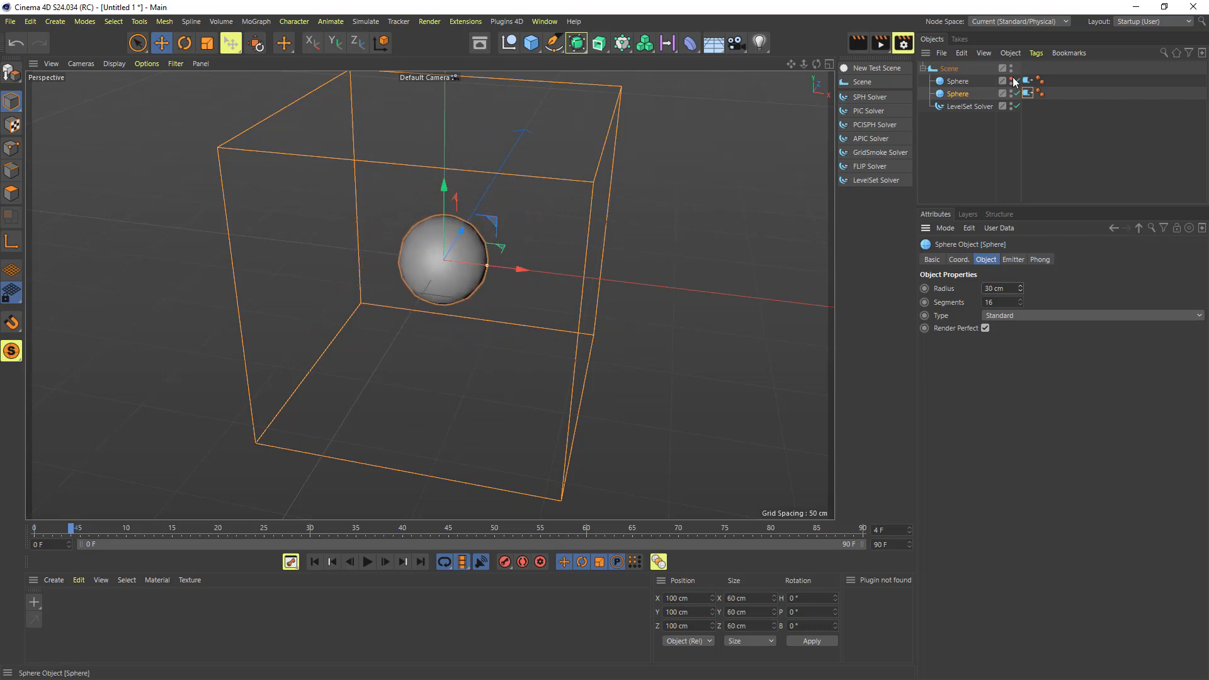
mouse_move(451, 189)
mouse_down()
mouse_move(450, 293)
mouse_move(448, 180)
mouse_up()
drag(816, 63, 812, 98)
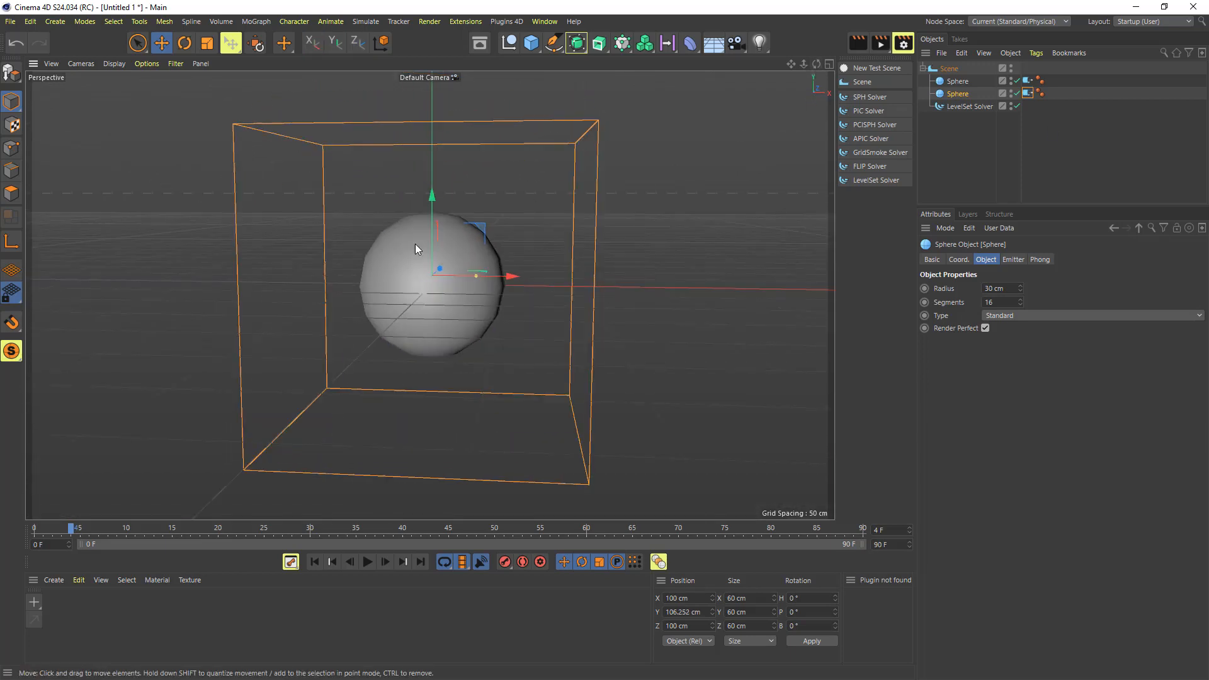
click(957, 82)
click(957, 95)
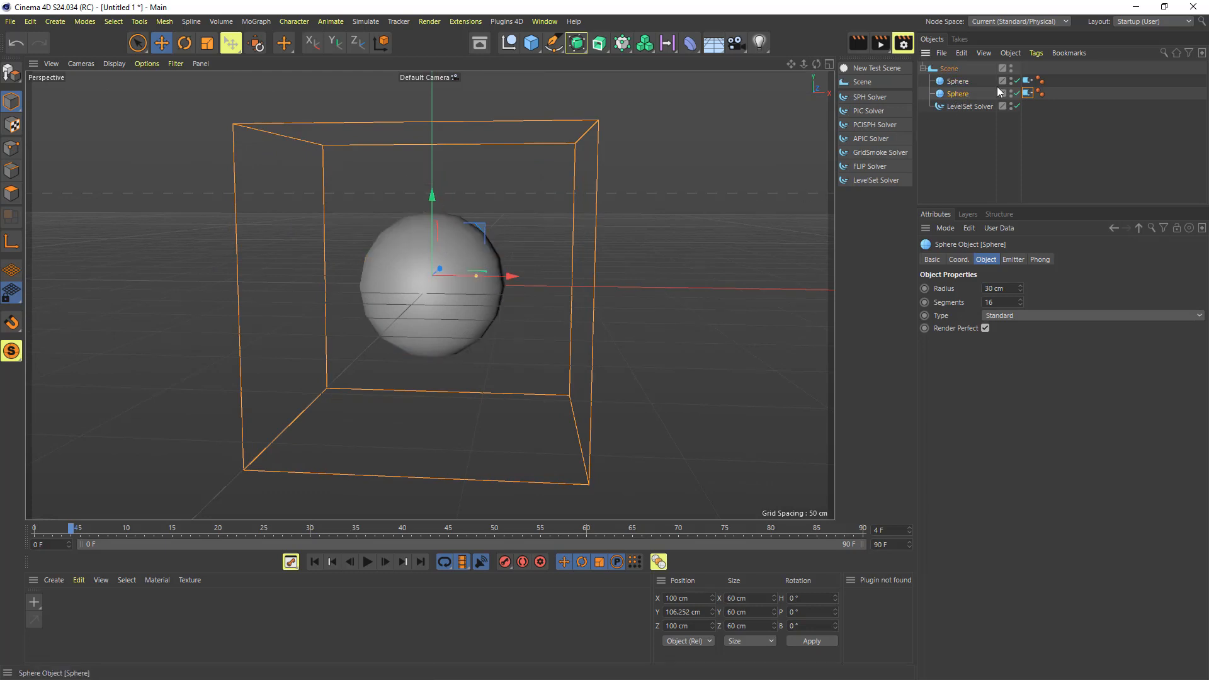
- Rename the second sphere as force
click(1025, 93)
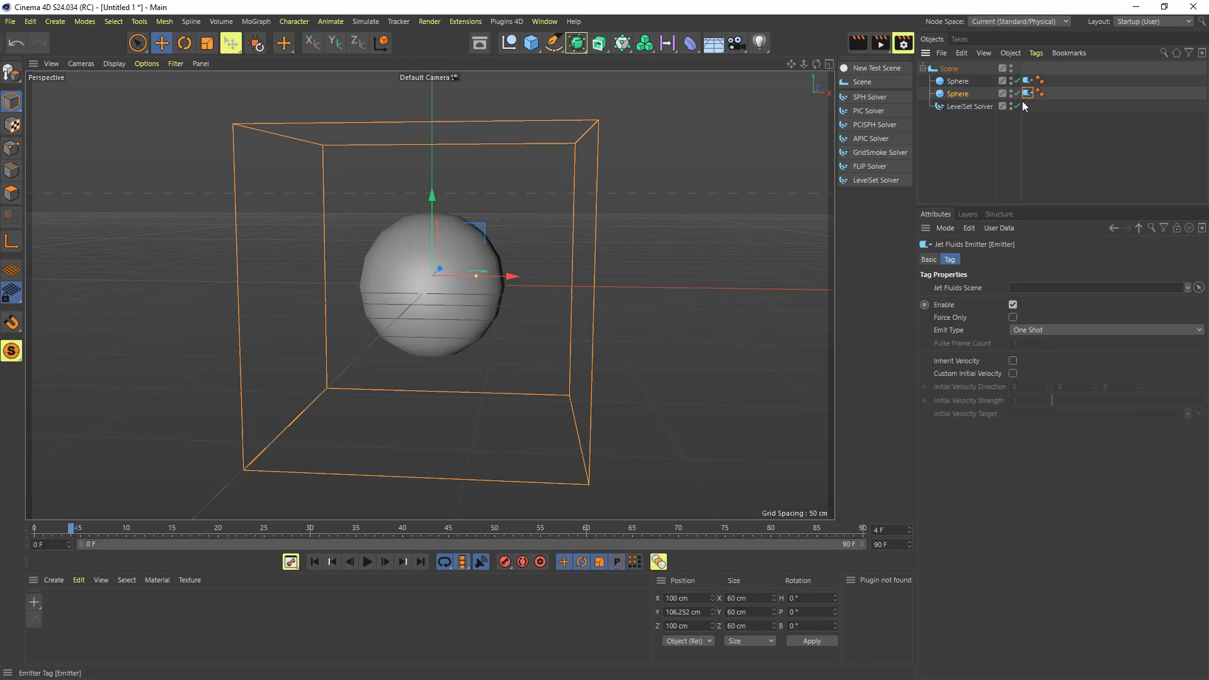
double_click(958, 94)
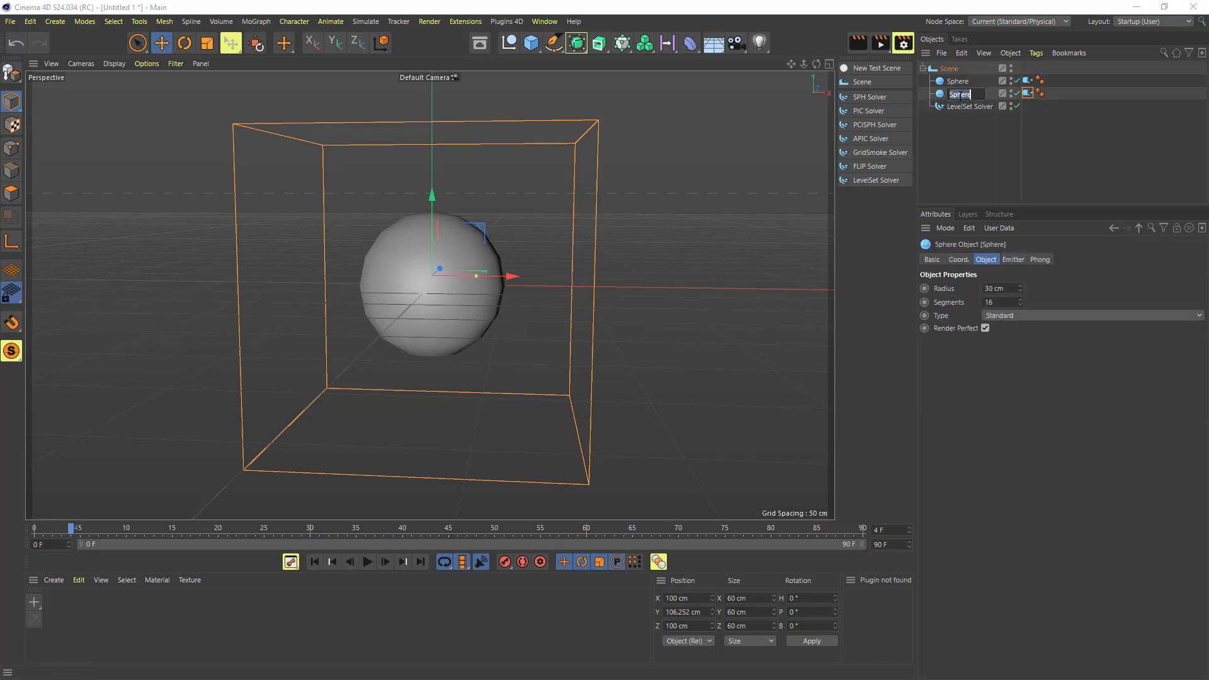
text(force)
key(Return)
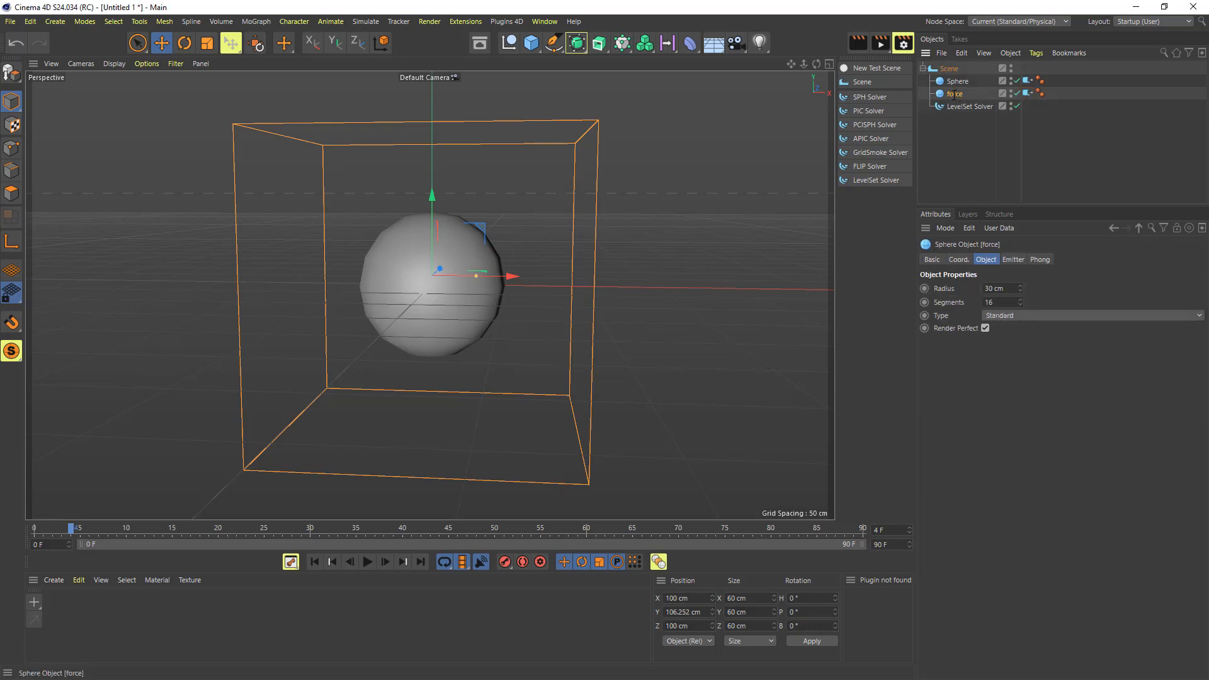
- On the force sphere's emitter tag, enable Force Only and Custom Initial Velocity with direction 0, 1, 0 and strength 12
click(1031, 96)
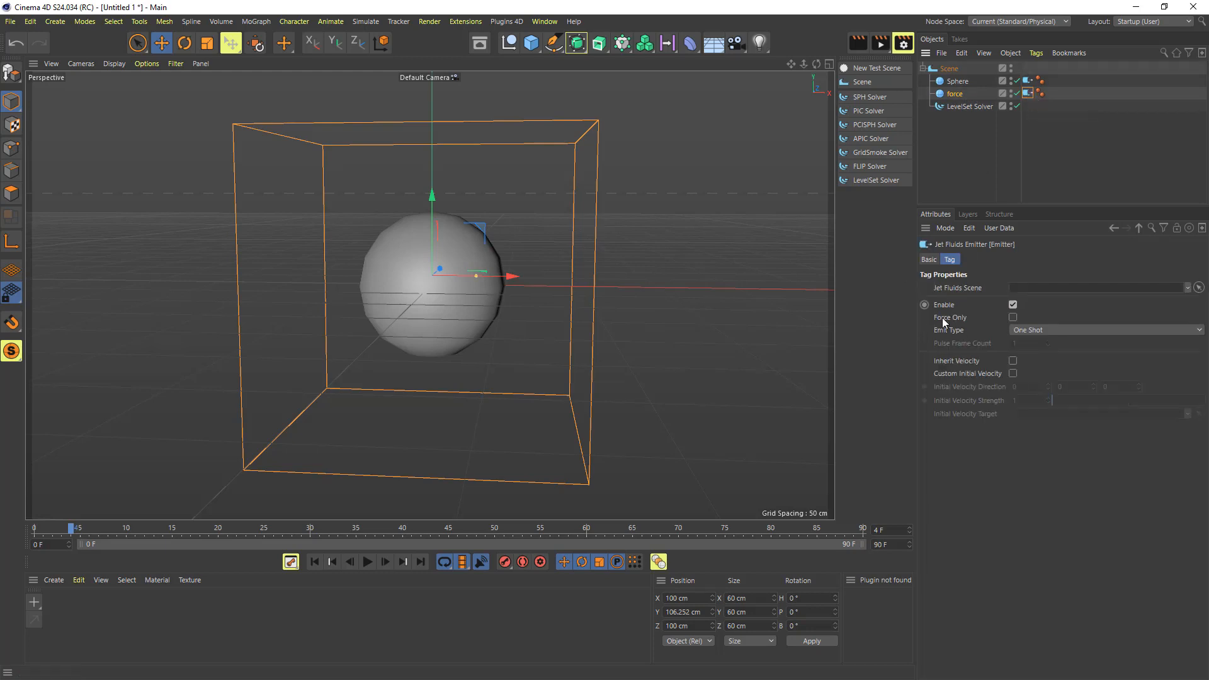
click(1014, 318)
click(1013, 374)
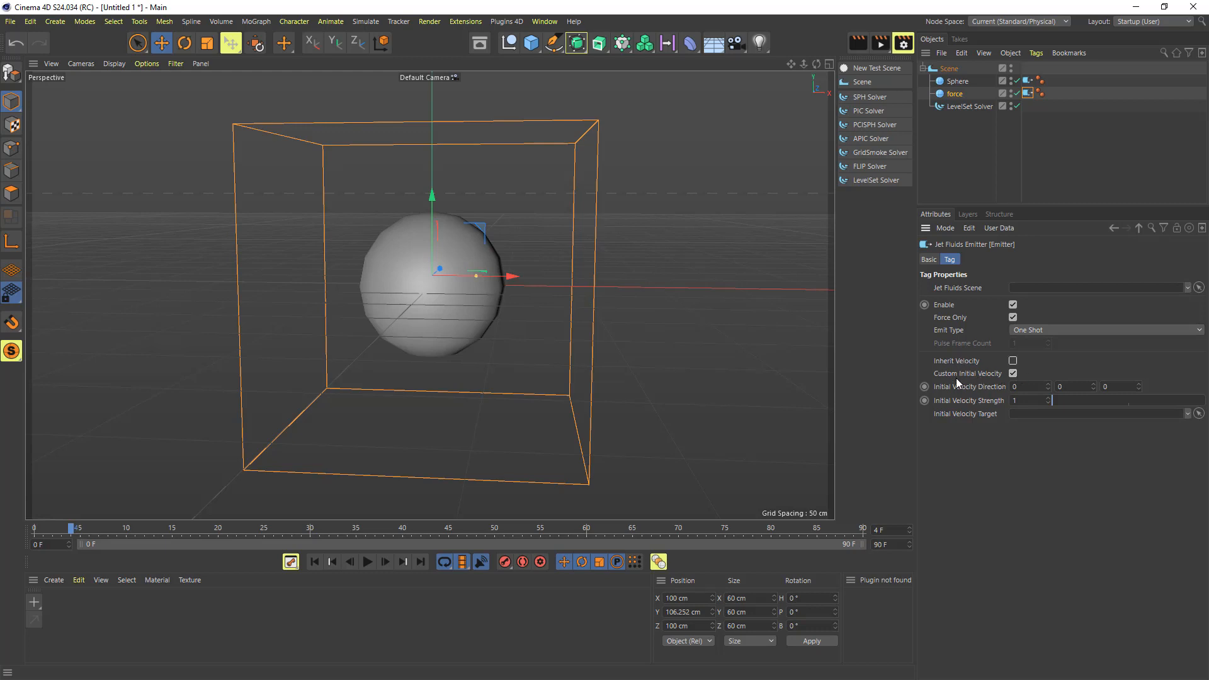
drag(1076, 386, 1037, 386)
drag(1067, 399, 1072, 400)
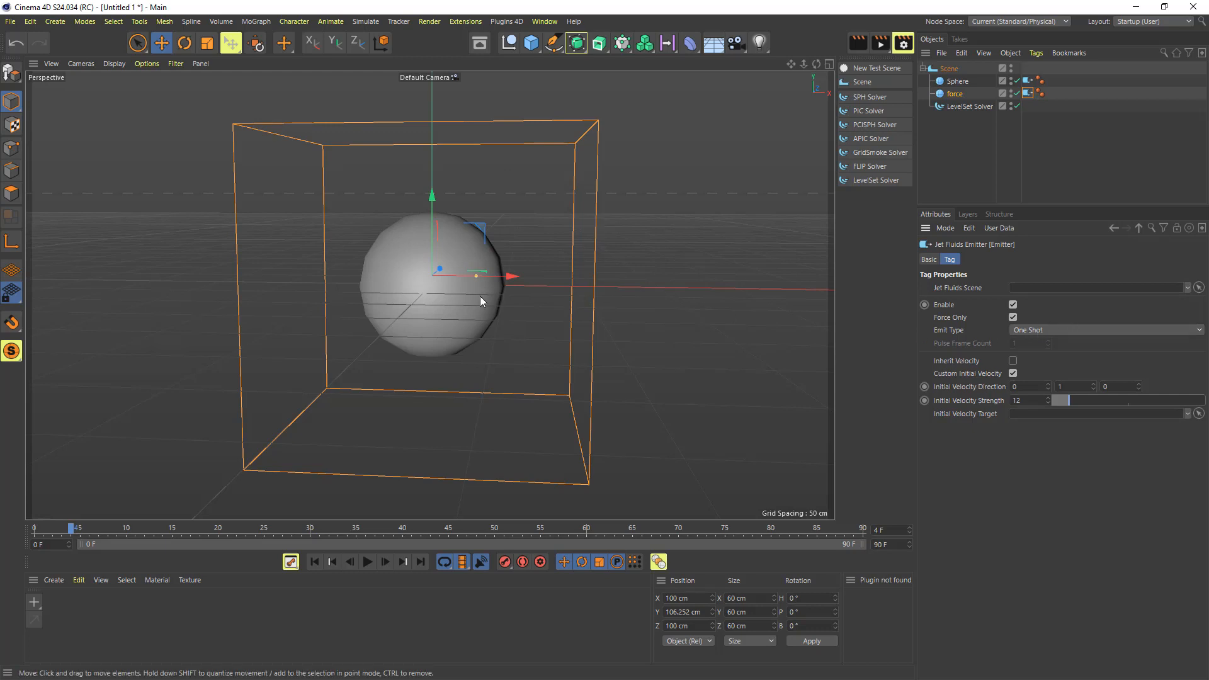
click(1042, 329)
click(1051, 316)
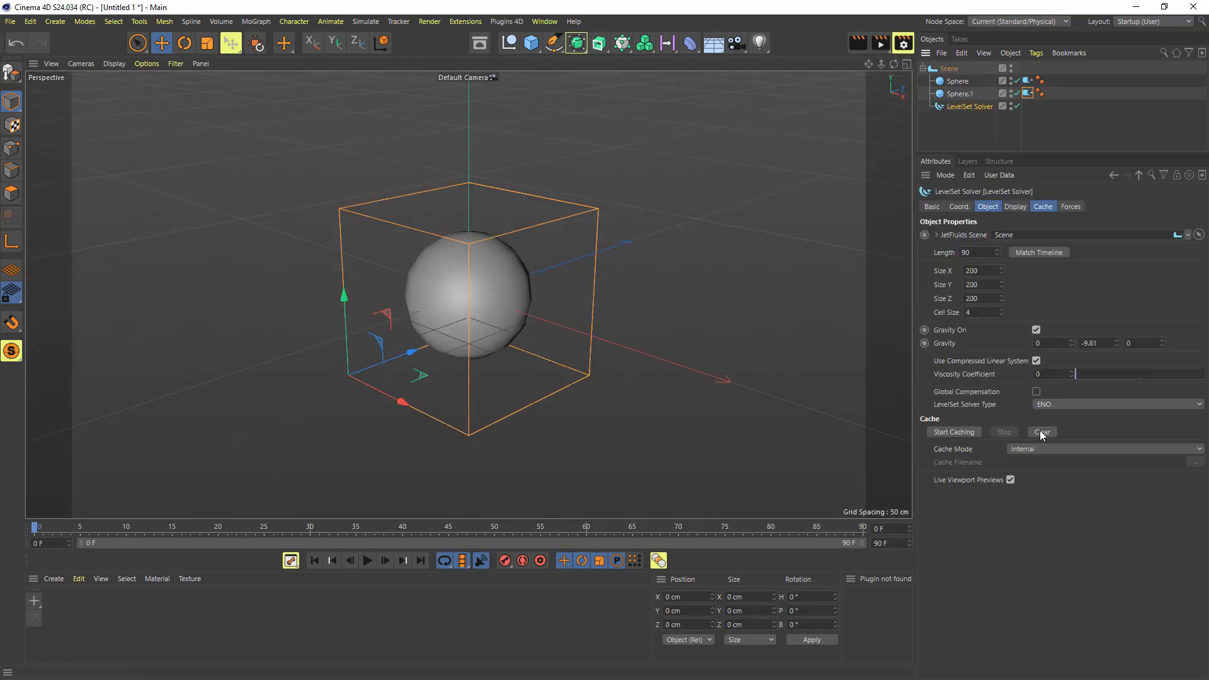
- Hide the Scene's emitters, cache the LevelSet Solver, and stop the calculation at about frame 11
click(951, 63)
click(967, 345)
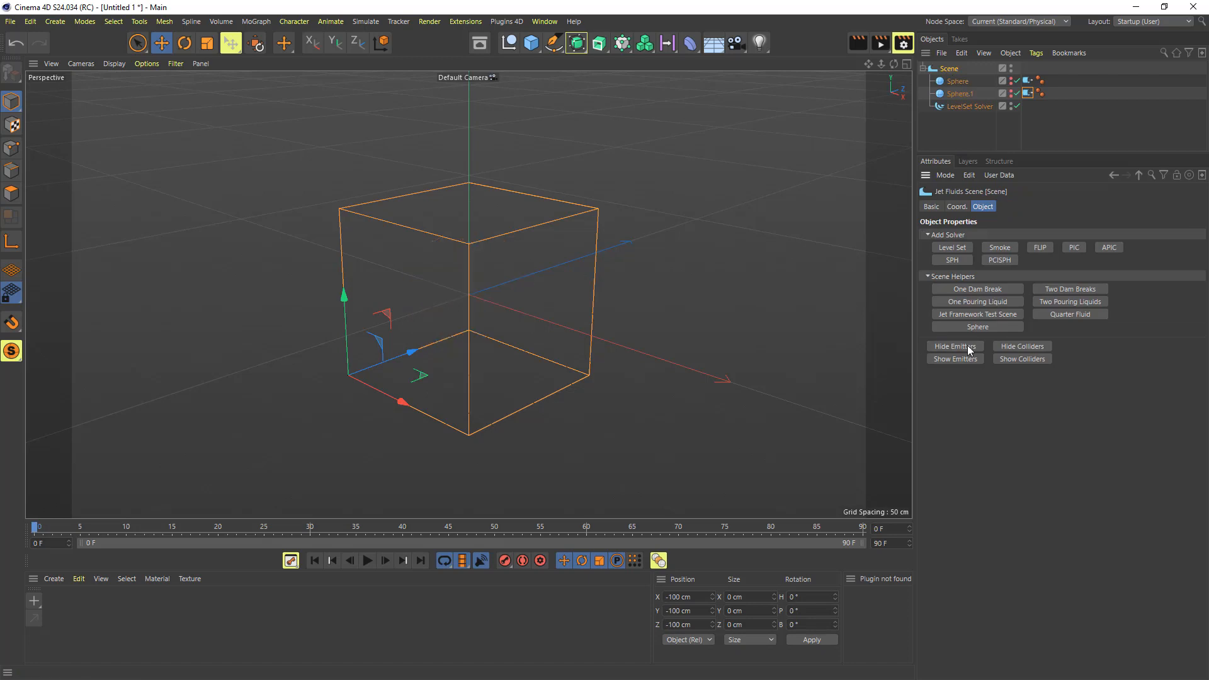
click(960, 106)
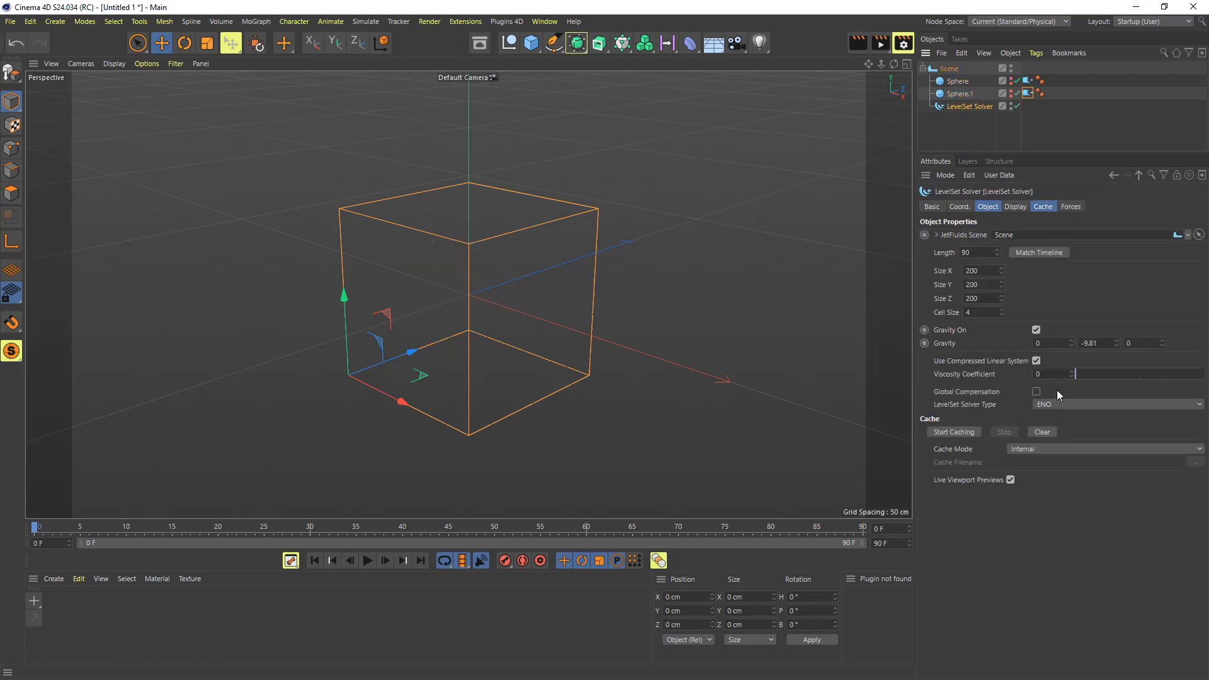
click(957, 433)
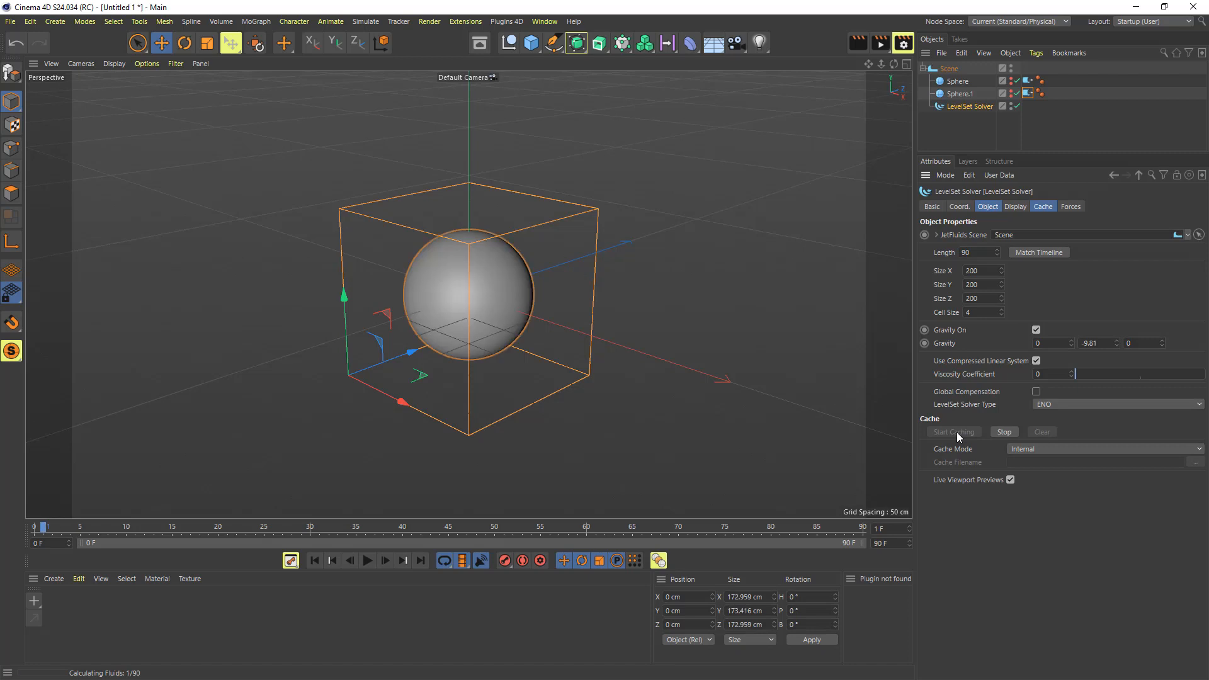
click(1006, 432)
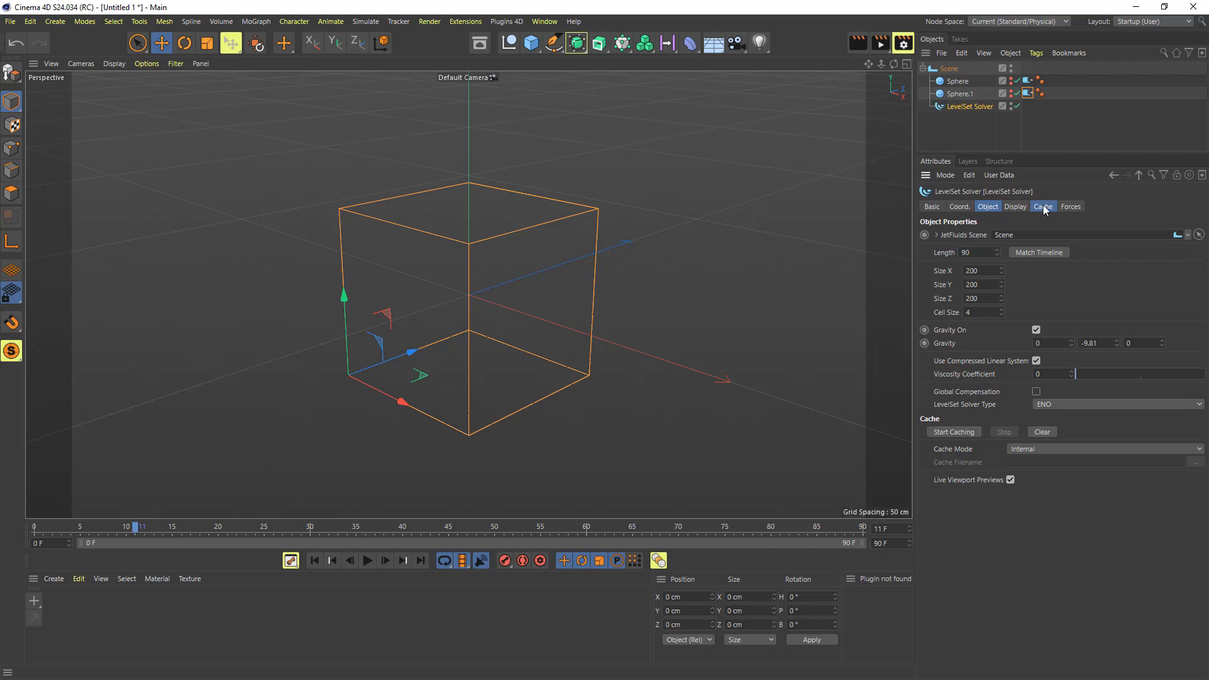
- Turn off gravity on the LevelSet Solver, cache the fluid again, and stop the calculation at about frame 50
click(984, 207)
click(1037, 330)
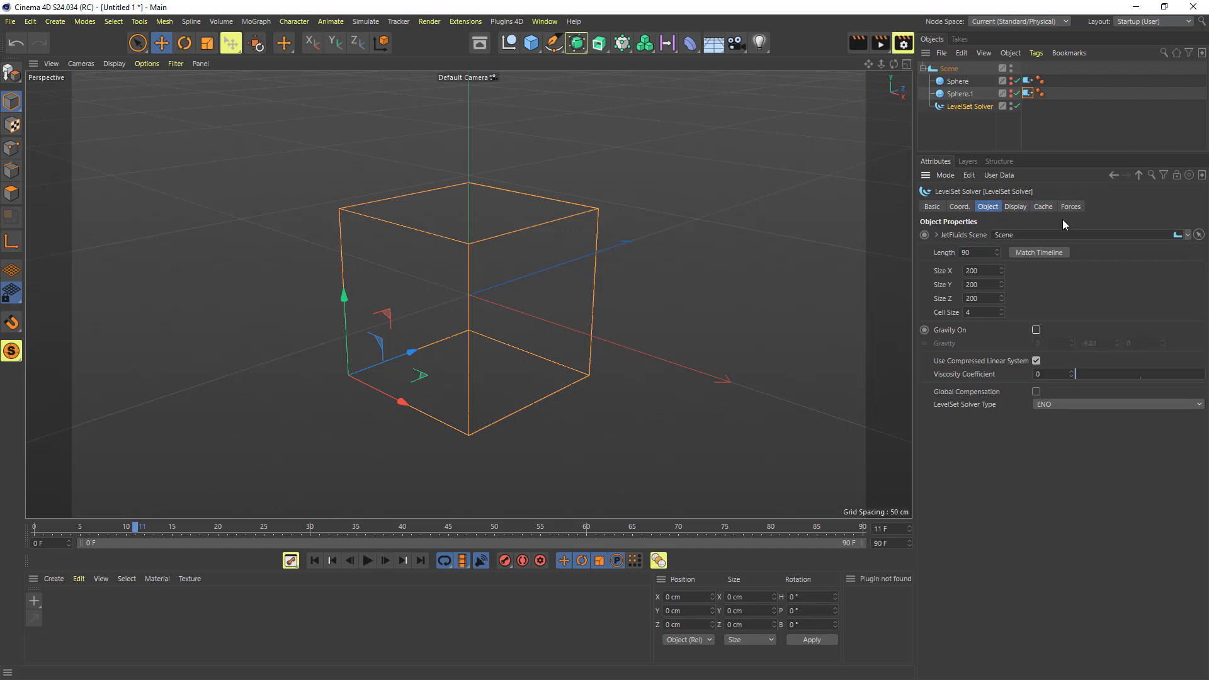
click(1042, 206)
click(952, 234)
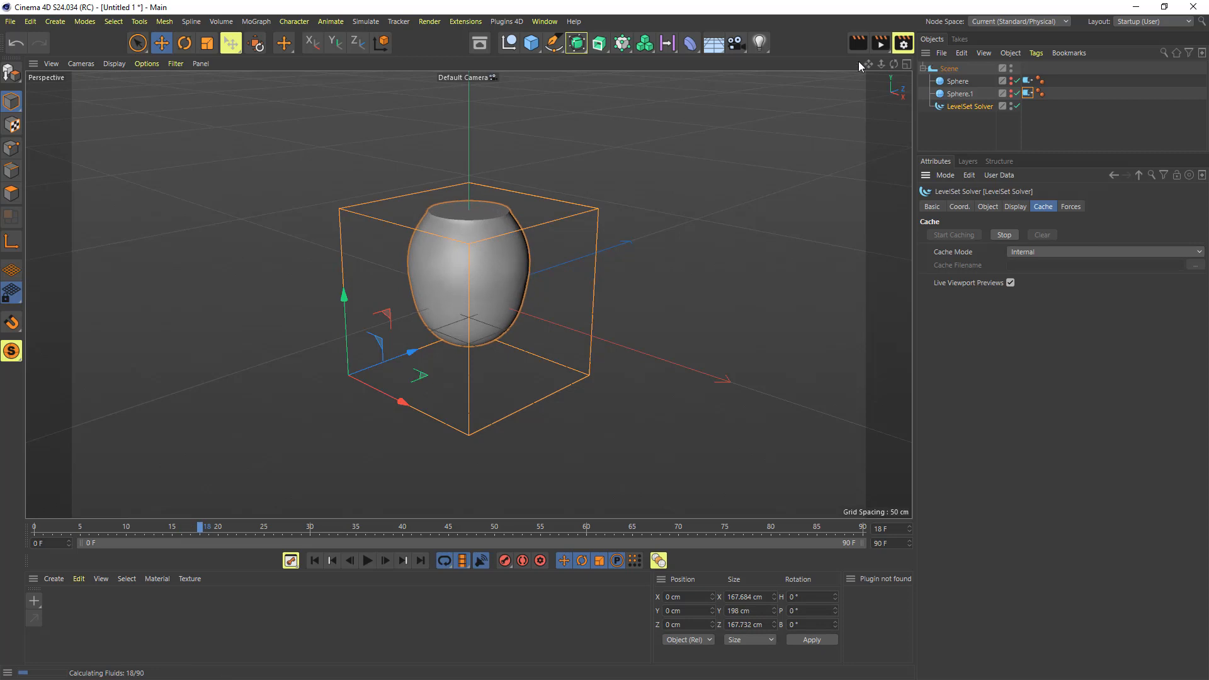
drag(891, 64, 963, 40)
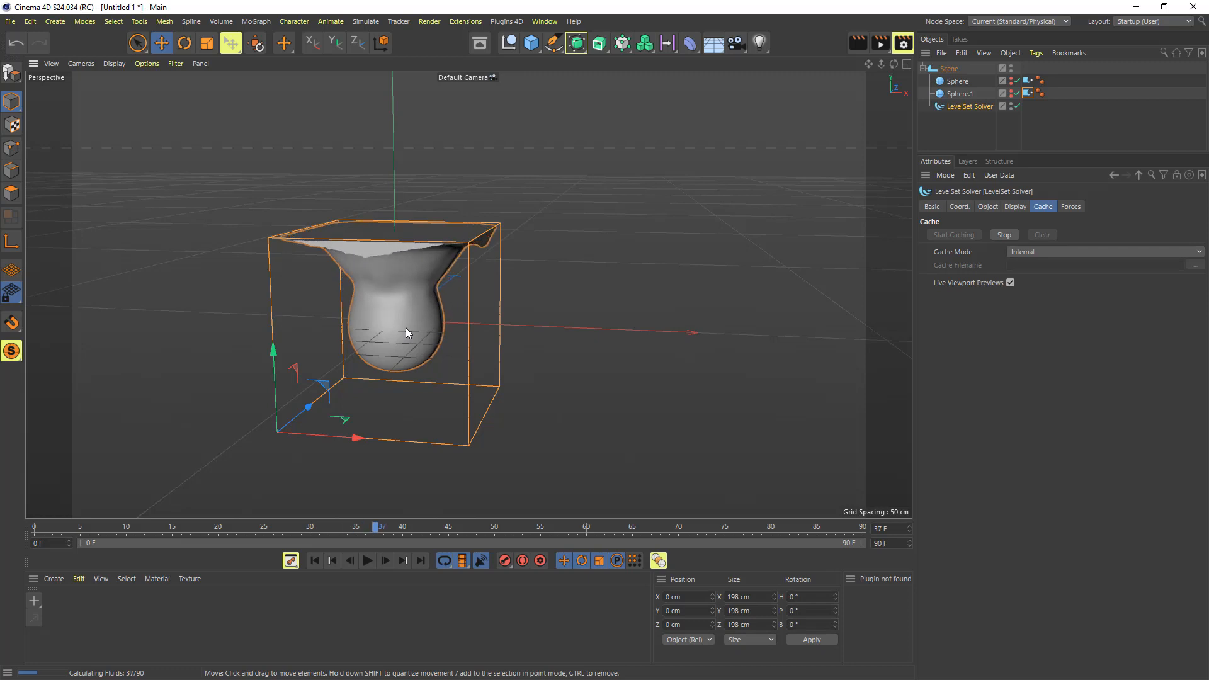
click(1005, 233)
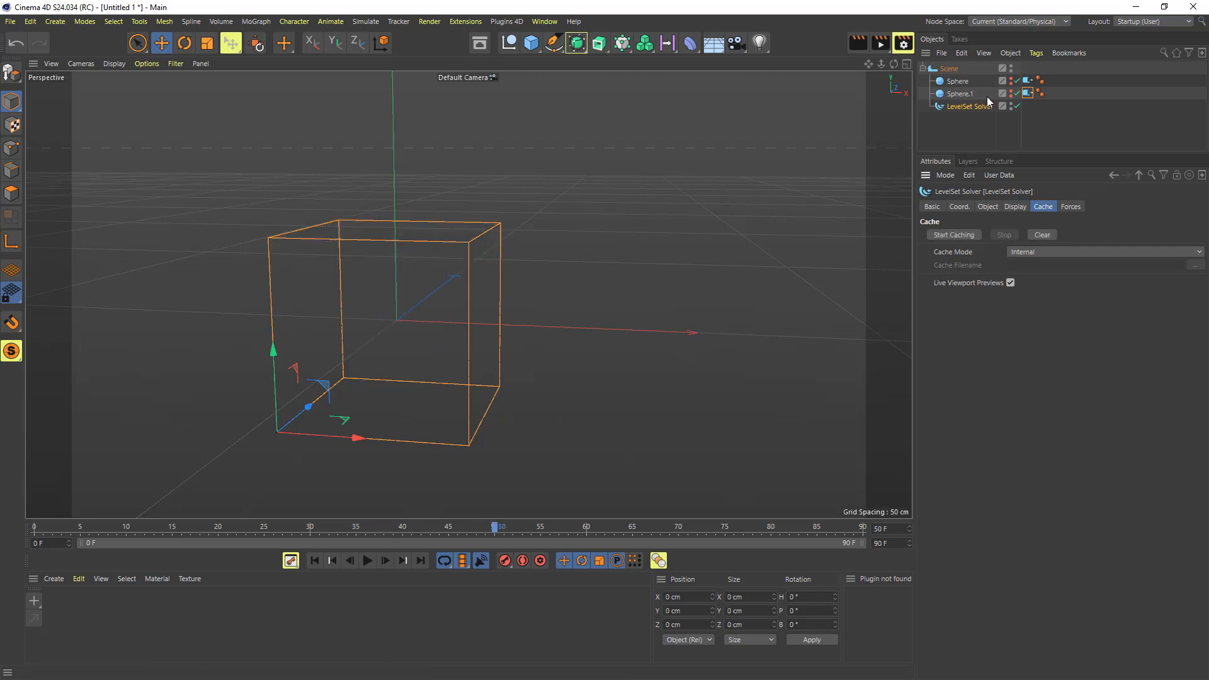
- Review the force sphere's emitter settings and scrub the cached fluid back through frame 19 to frame 13
click(1027, 94)
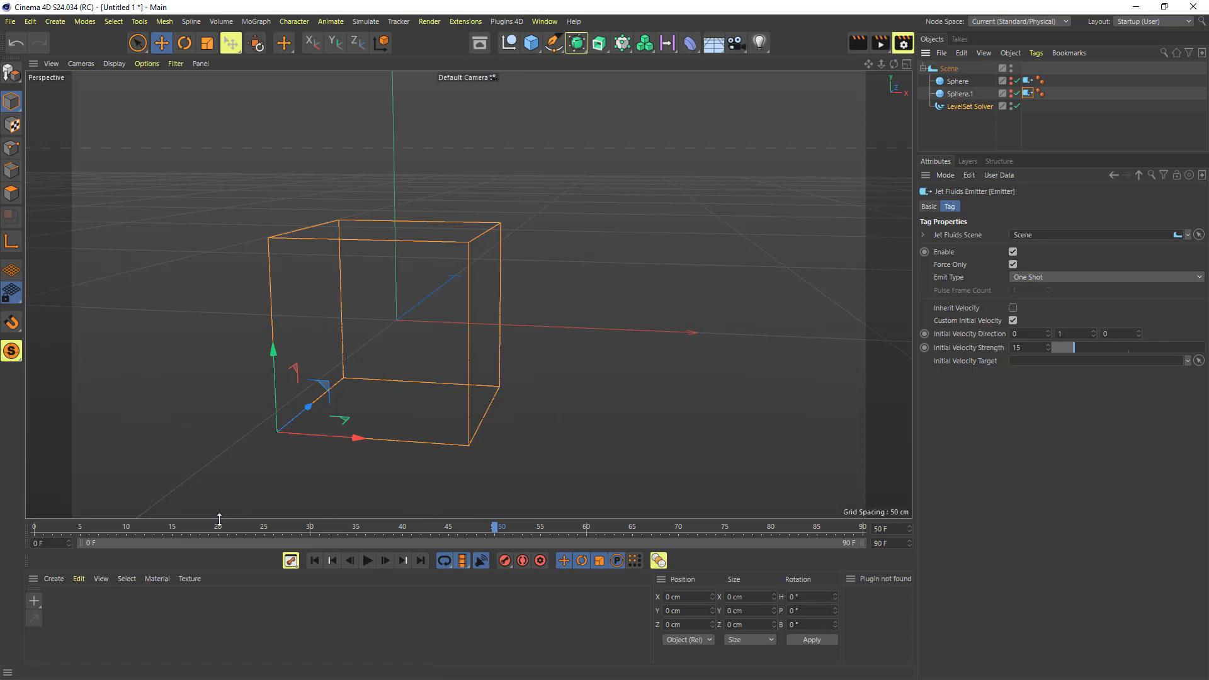
mouse_move(218, 525)
mouse_down()
mouse_move(39, 531)
mouse_move(28, 542)
mouse_move(63, 527)
mouse_move(208, 527)
mouse_up()
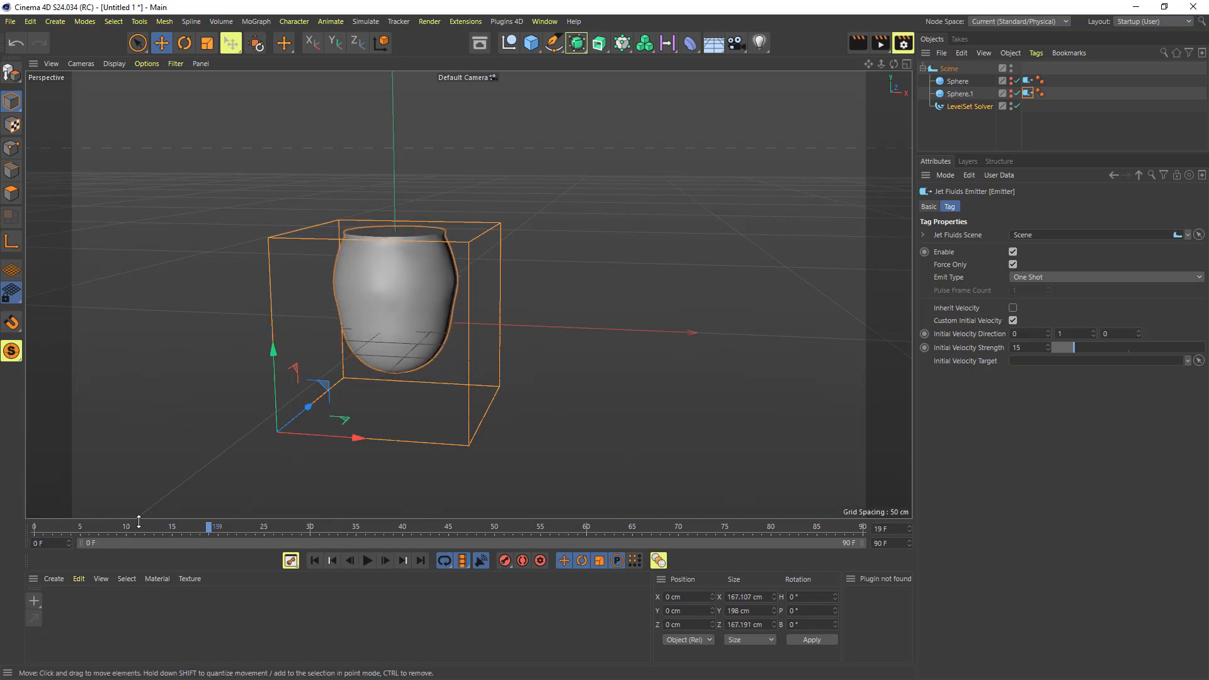
mouse_move(174, 525)
mouse_down()
mouse_move(92, 529)
mouse_move(153, 528)
mouse_up()
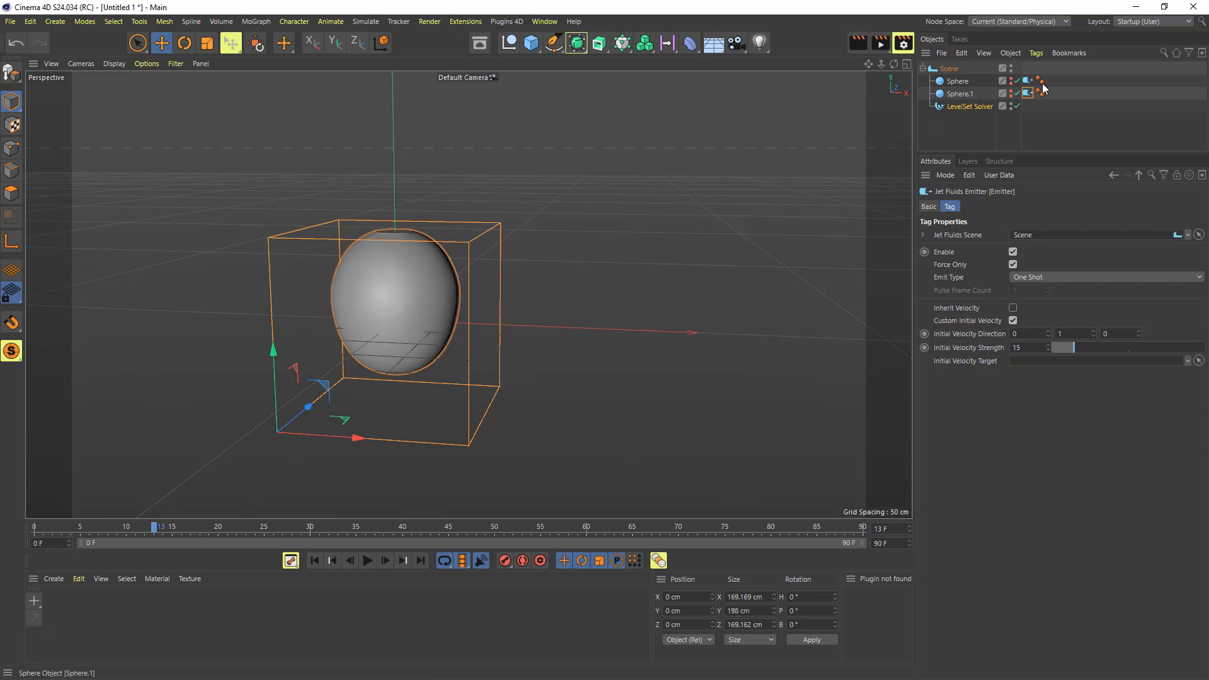
- Make both emitter spheres visible in the editor and clear the LevelSet Solver's cache
click(1010, 80)
click(1010, 92)
click(958, 90)
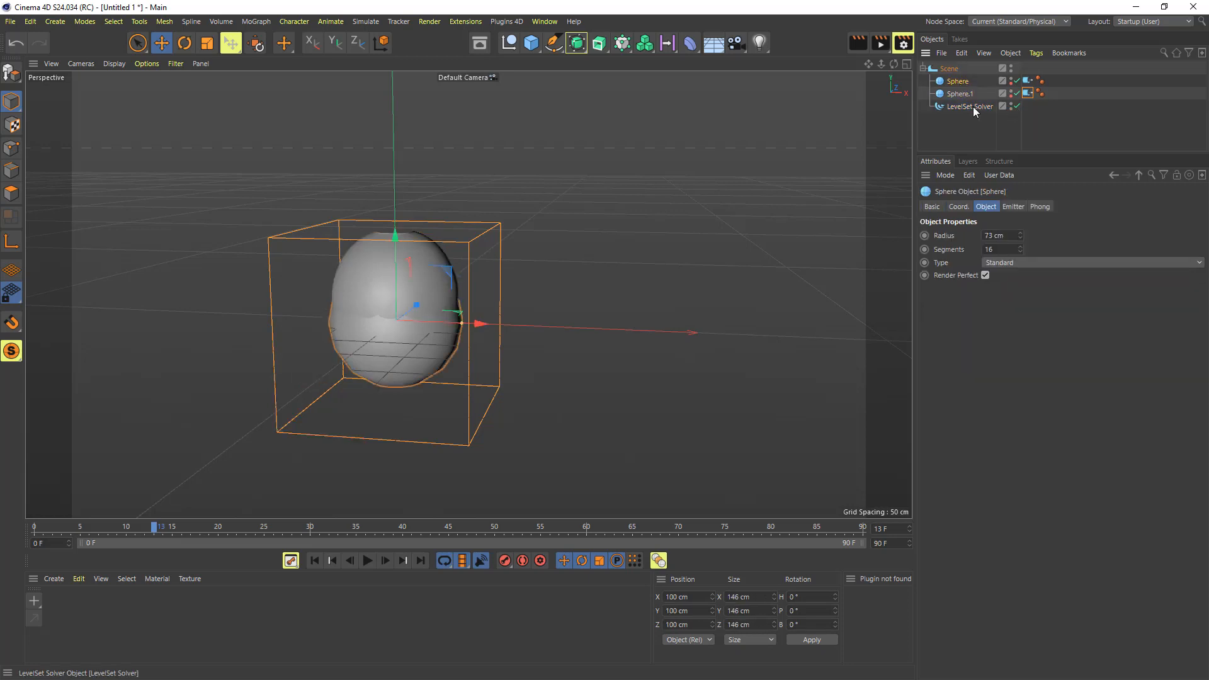
click(972, 106)
click(1042, 235)
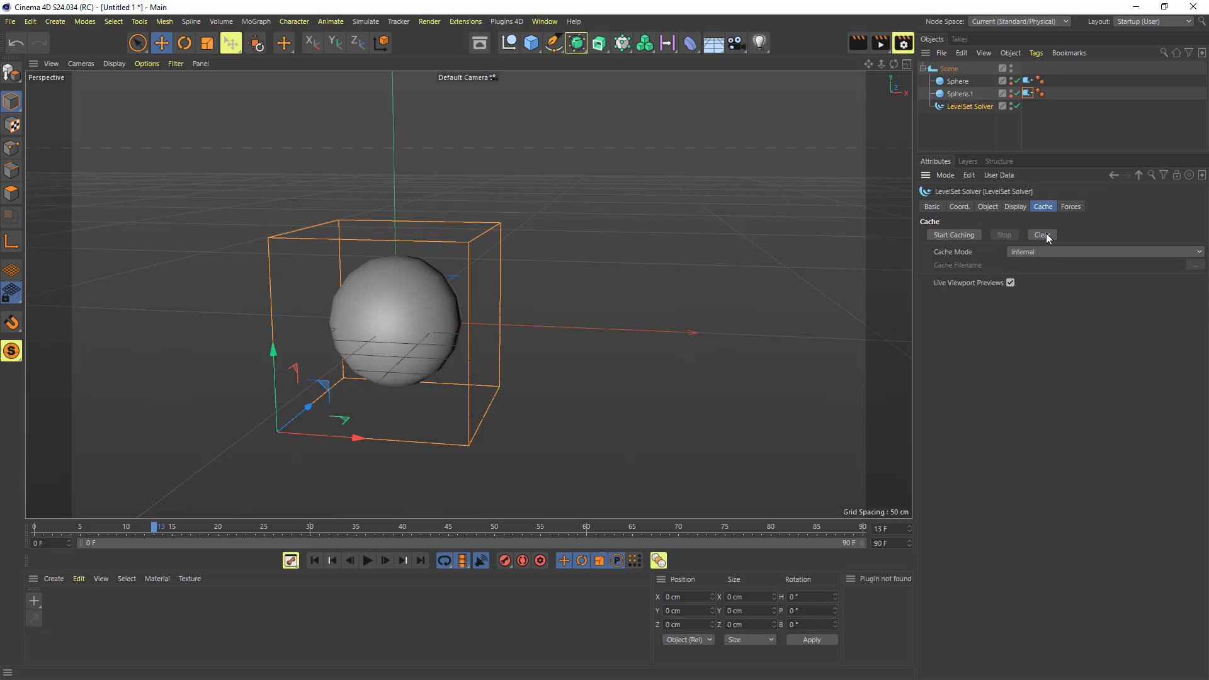
- Enable X-Ray on the larger 73 cm sphere so the force sphere inside it can be seen
click(957, 82)
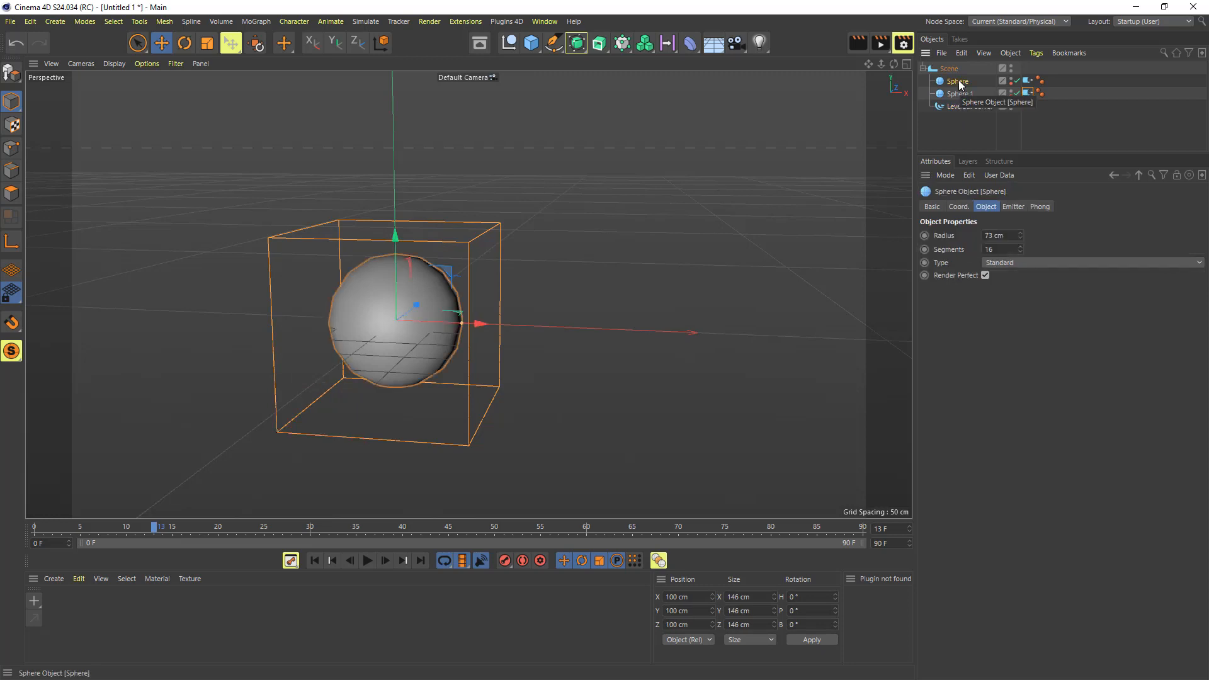
click(933, 206)
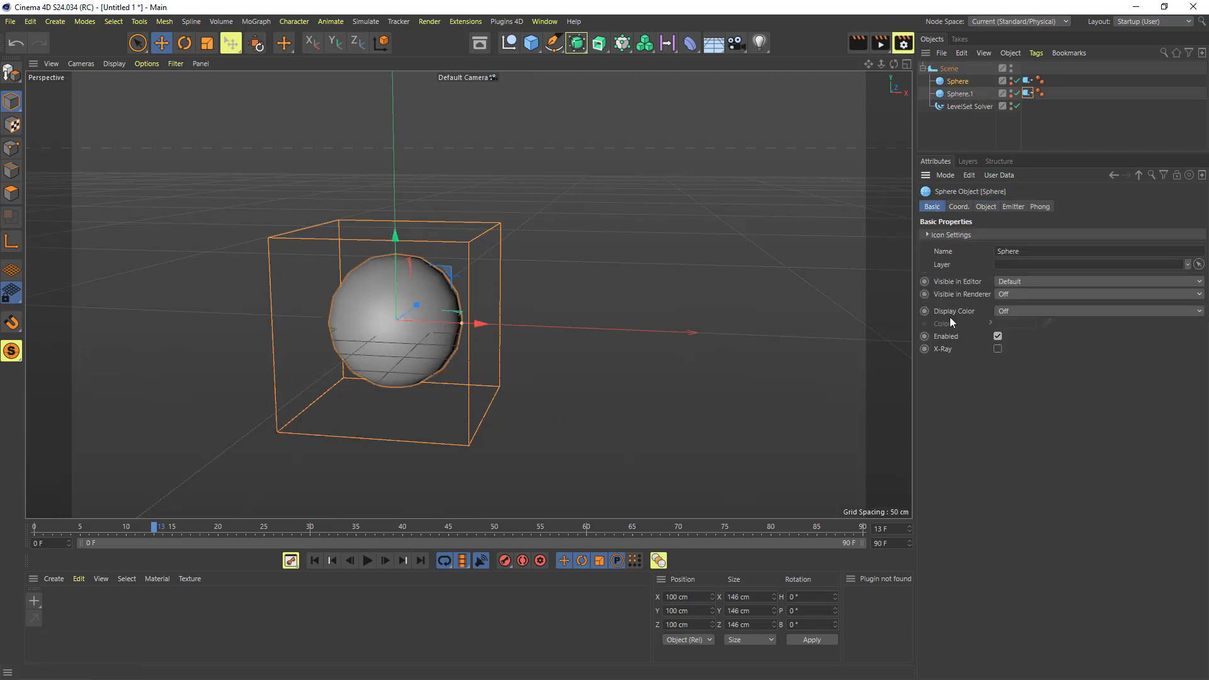
click(997, 349)
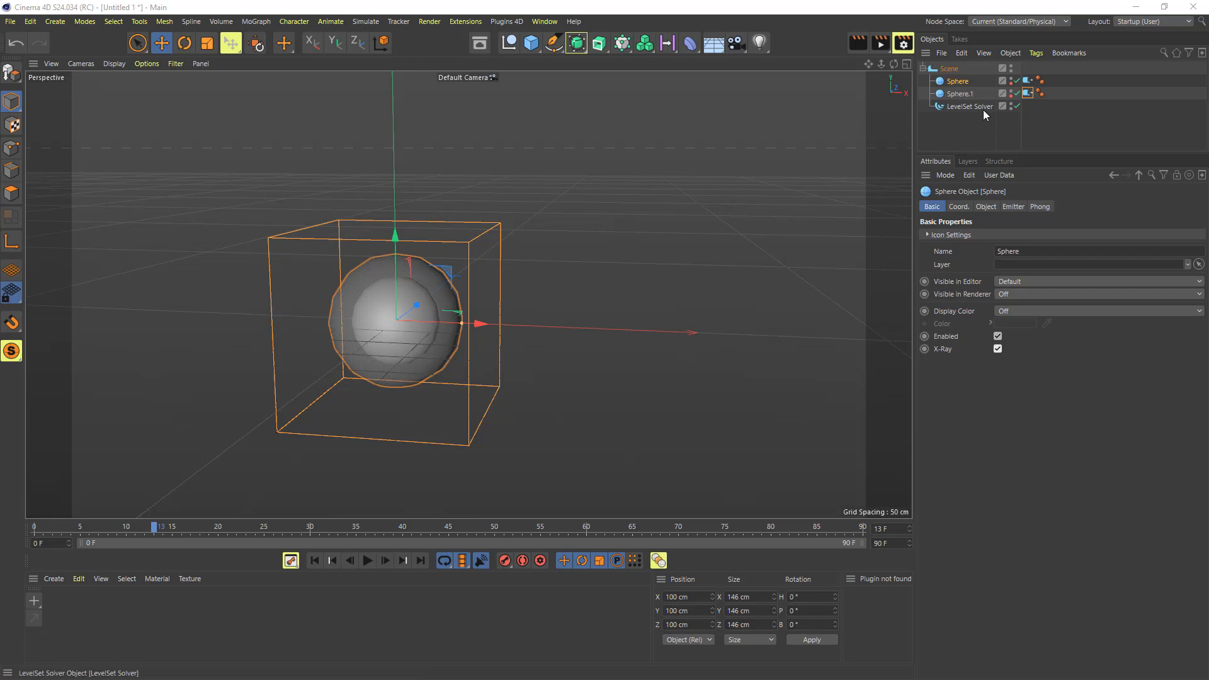
- Inspect the larger sphere's object and emitter settings, including its Force Only option
click(985, 207)
click(1011, 207)
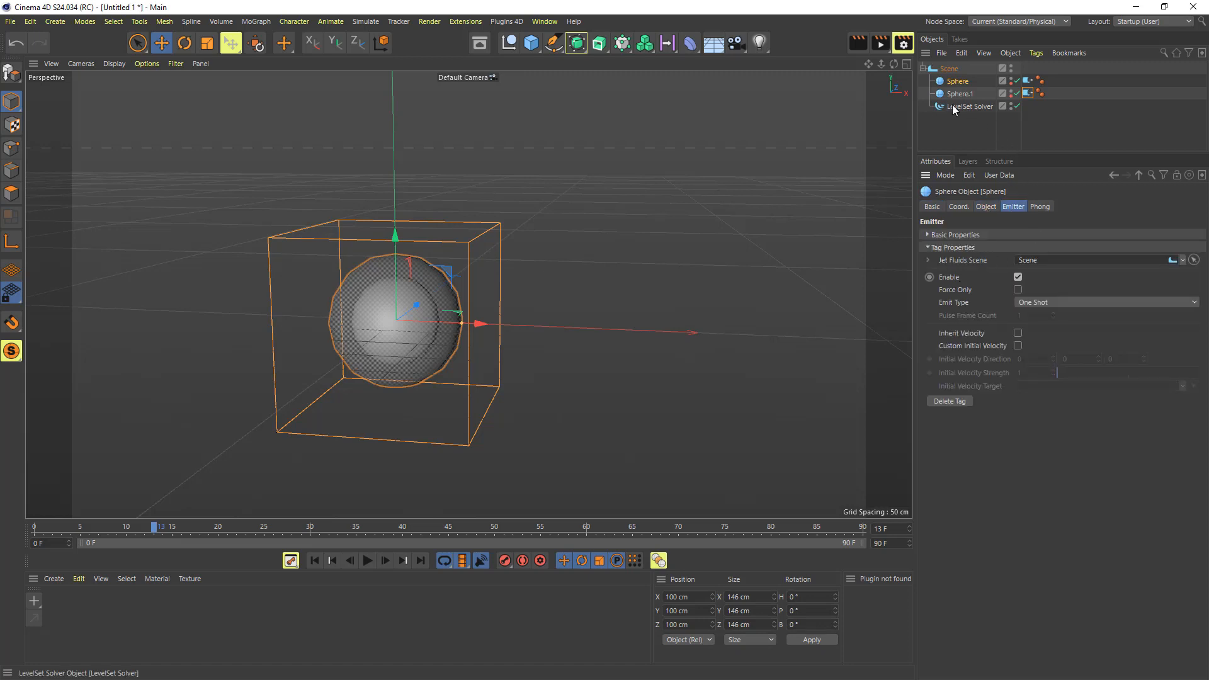
click(1019, 289)
- Delete the inner force sphere, Sphere.1, and select the LevelSet Solver
click(958, 93)
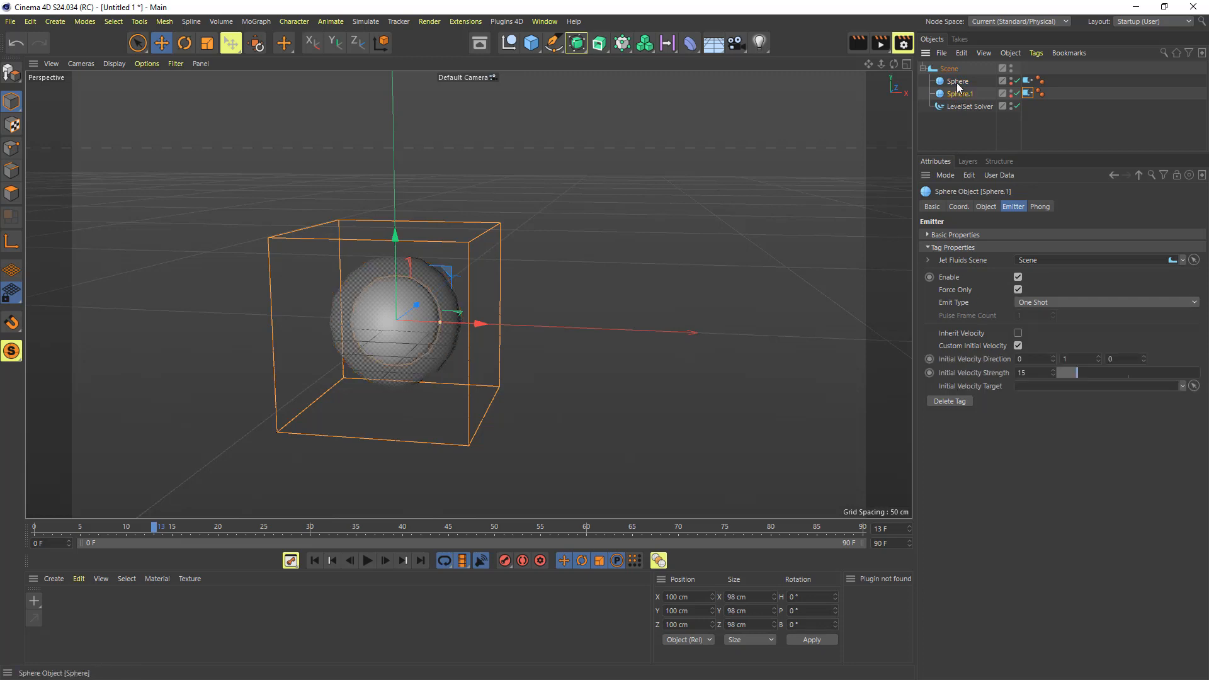
key(Delete)
click(967, 90)
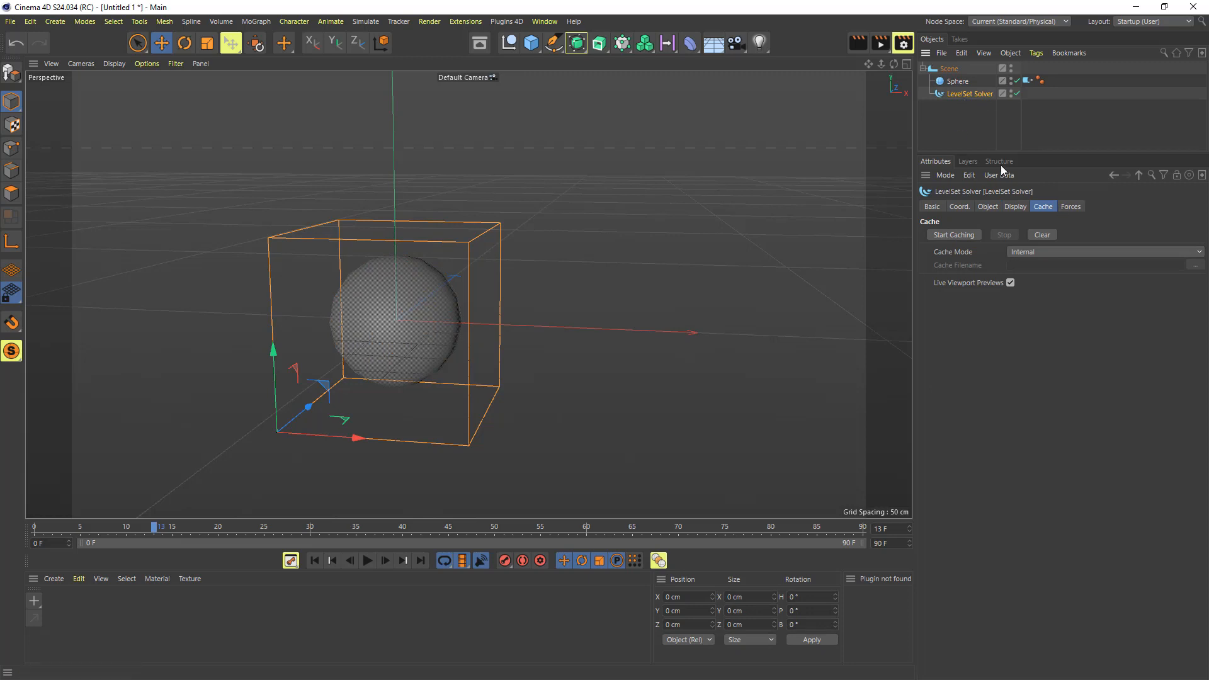
- Check the remaining sphere's emitter tag and examine the Strength Multiplier in the LevelSet Solver's Forces settings
click(1028, 81)
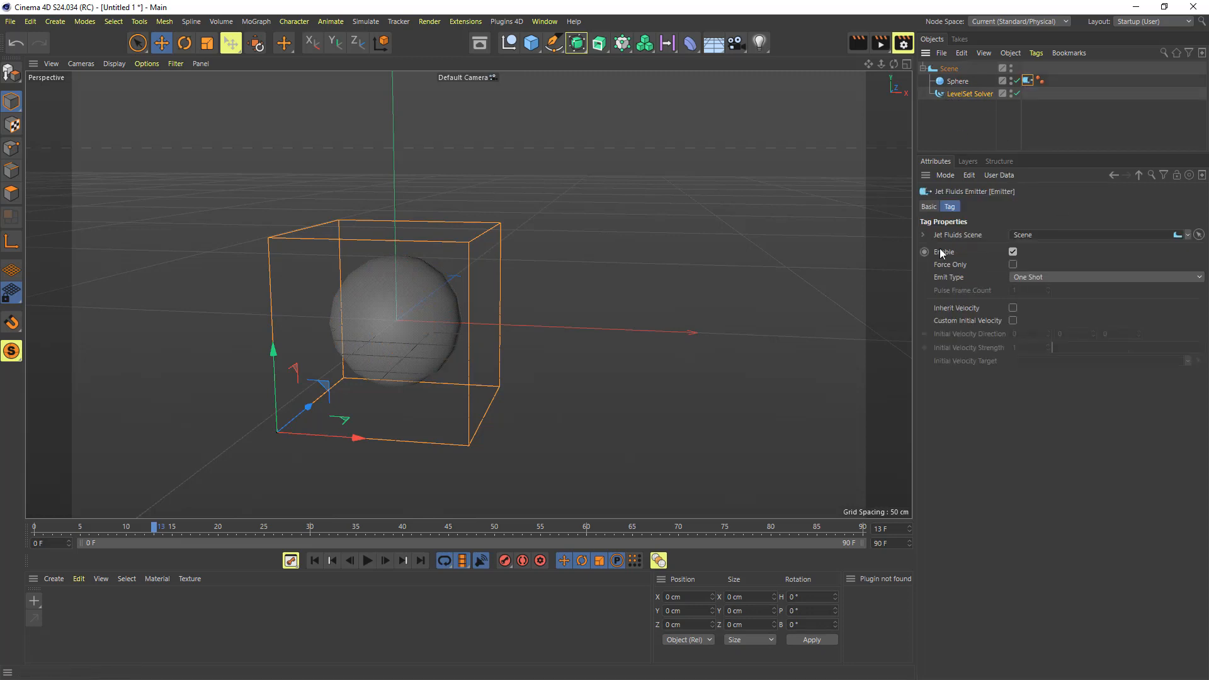
click(965, 95)
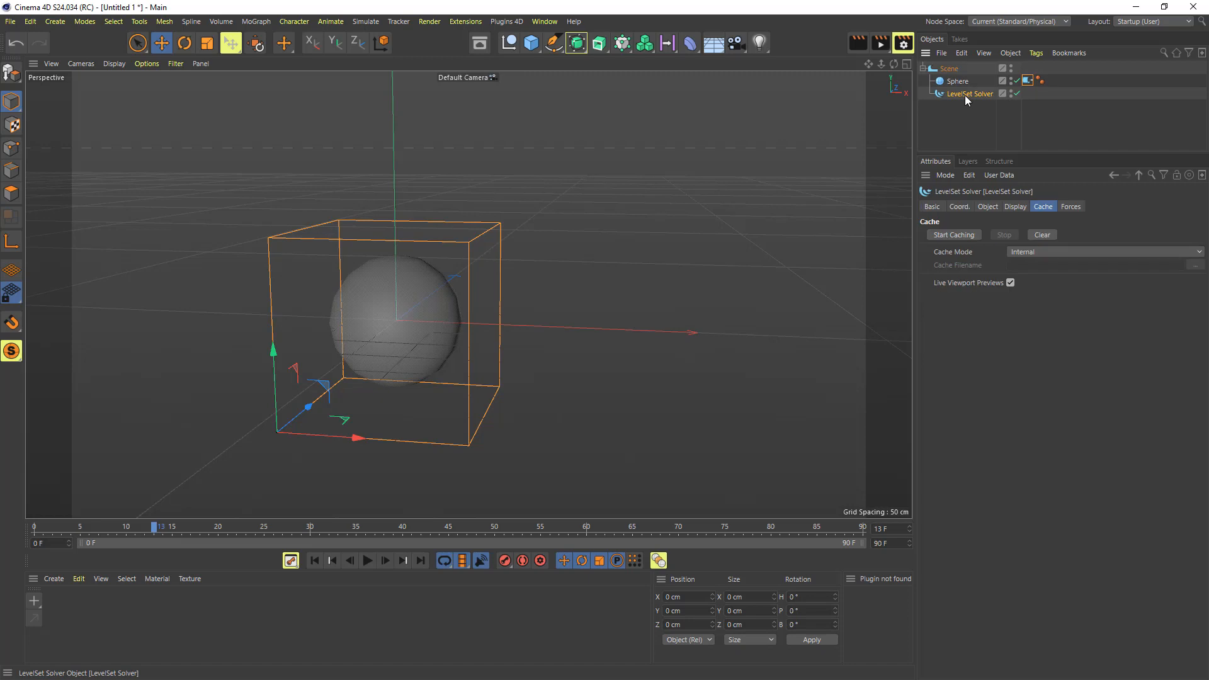
click(1072, 208)
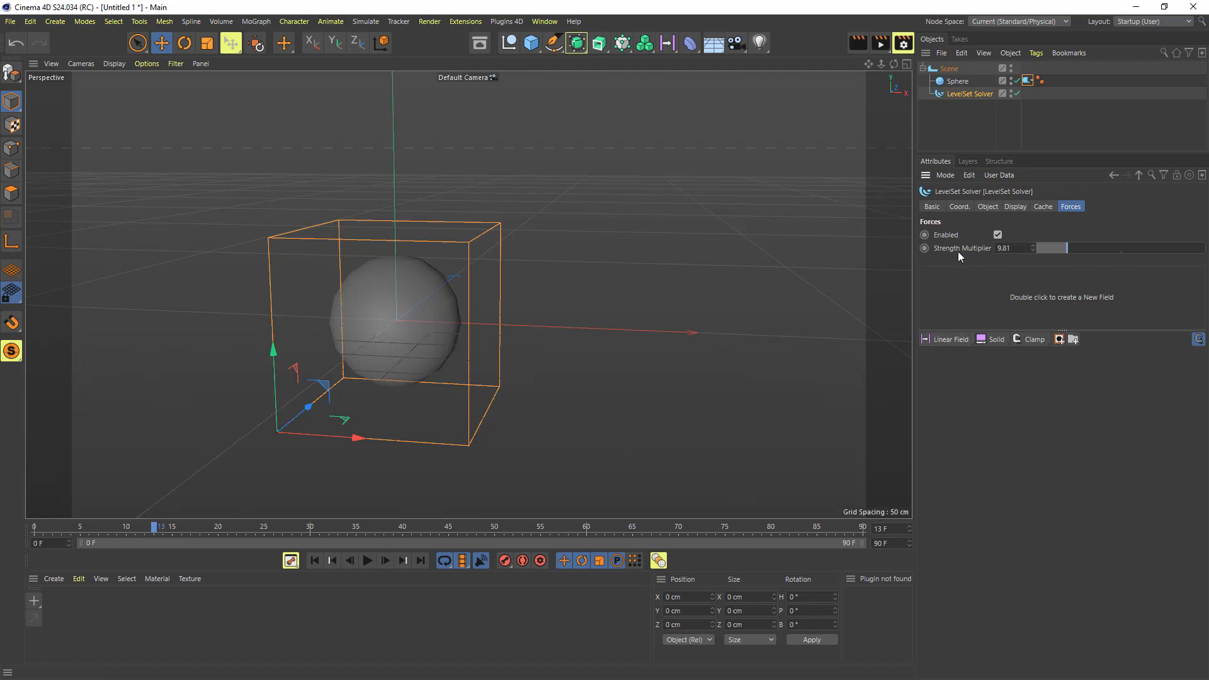
click(1005, 247)
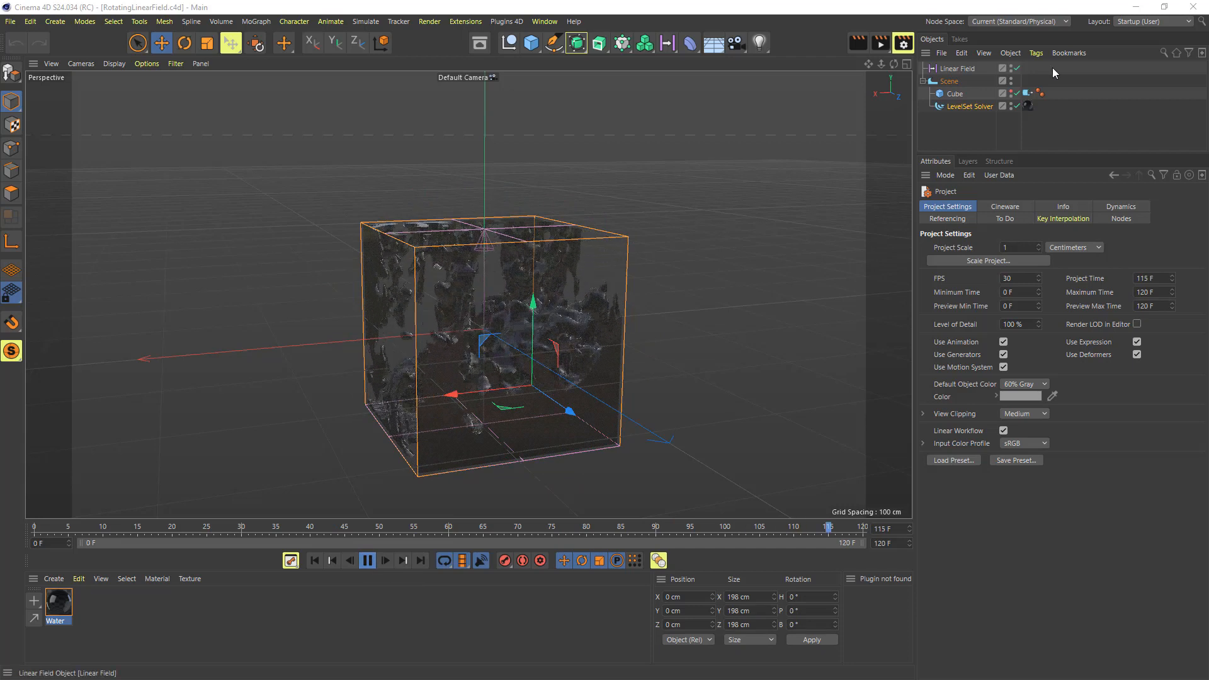
- Examine the LevelSet Solver's field forces and the playing animation in the RotatingLinearField and radialfield example files
click(984, 108)
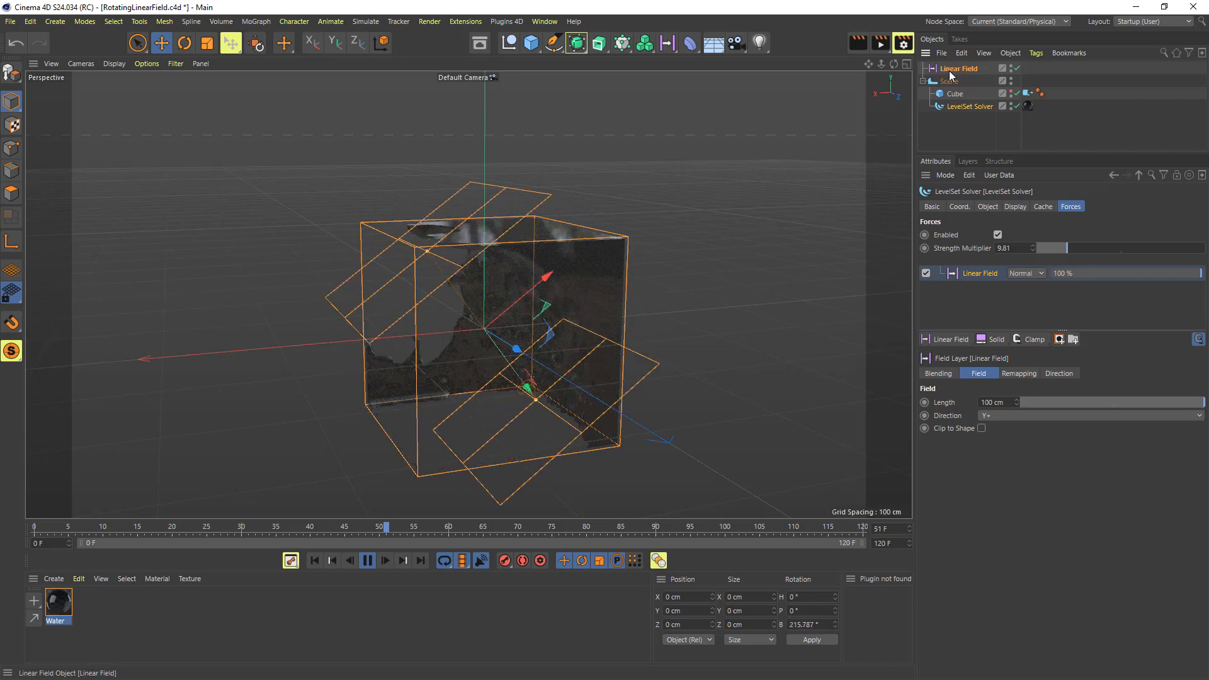
click(370, 561)
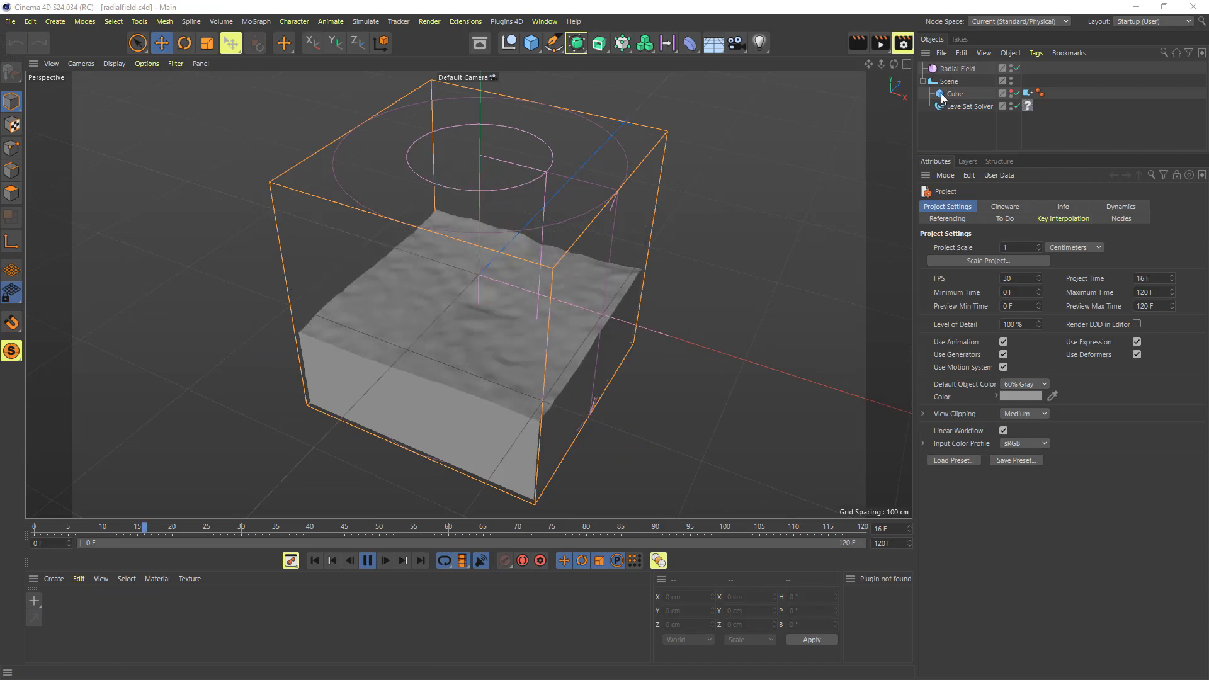
click(946, 69)
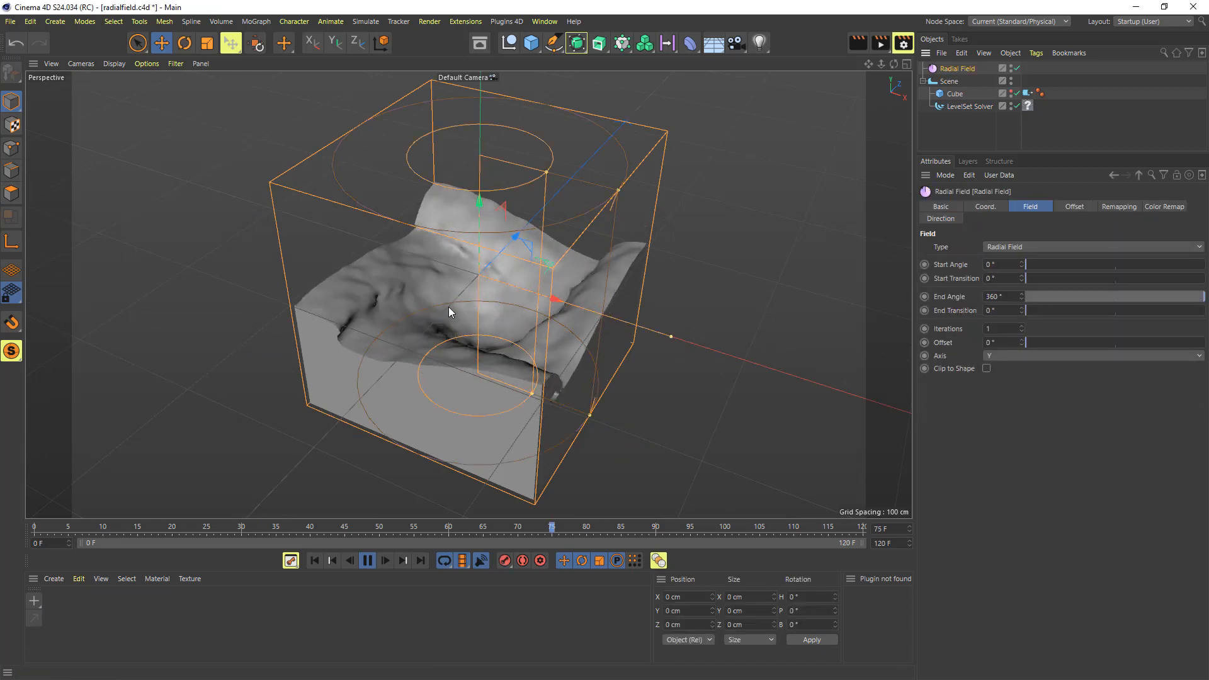
click(951, 107)
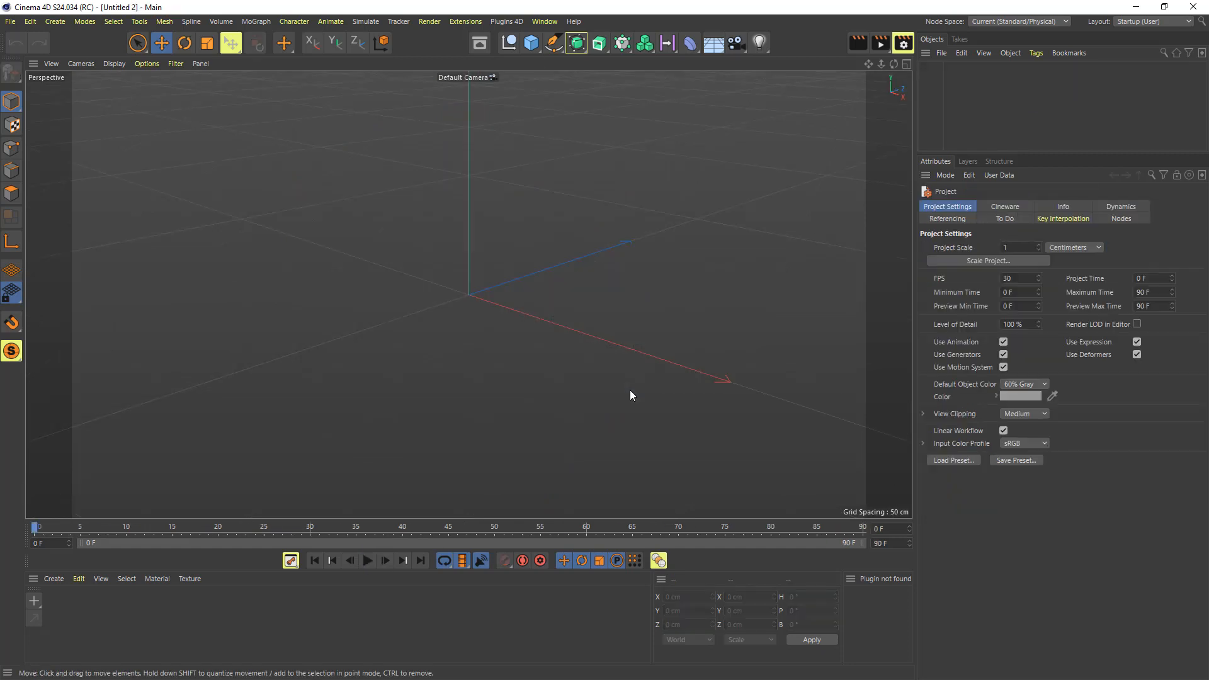
- Create a new Jet Fluids test scene in the empty project
click(506, 21)
mouse_move(528, 74)
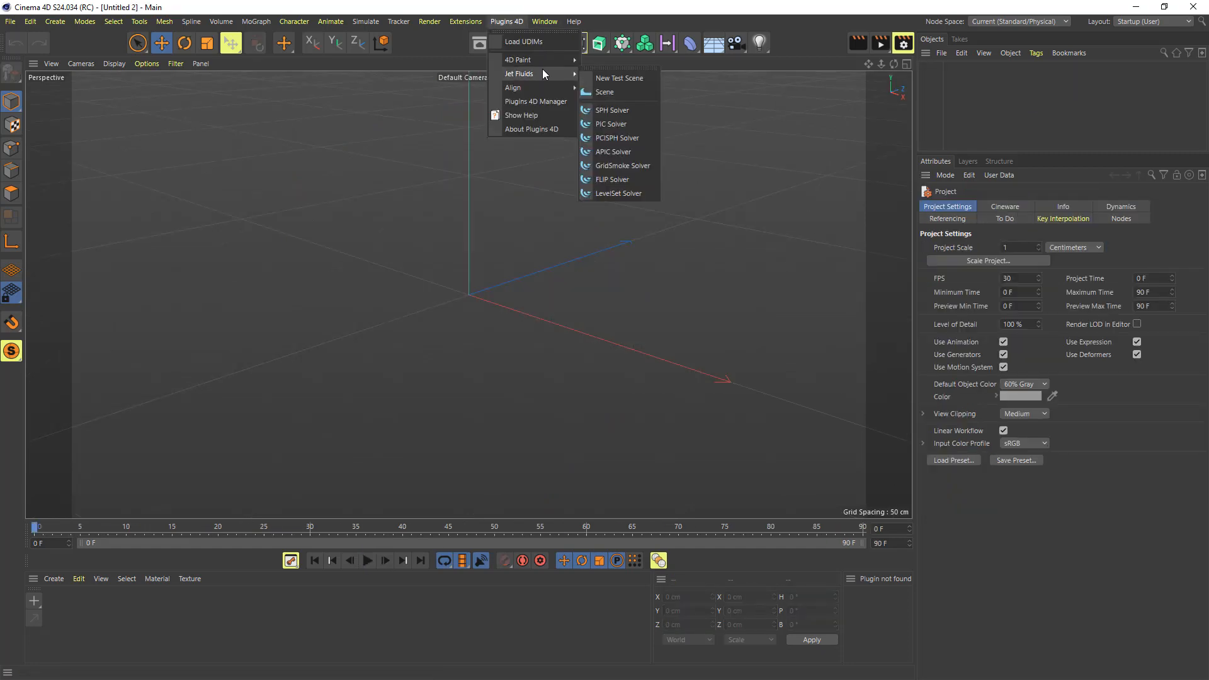
click(624, 80)
- Delete the test scene's sphere emitter and add a Quarter Fluid emitter to the Scene instead
click(949, 68)
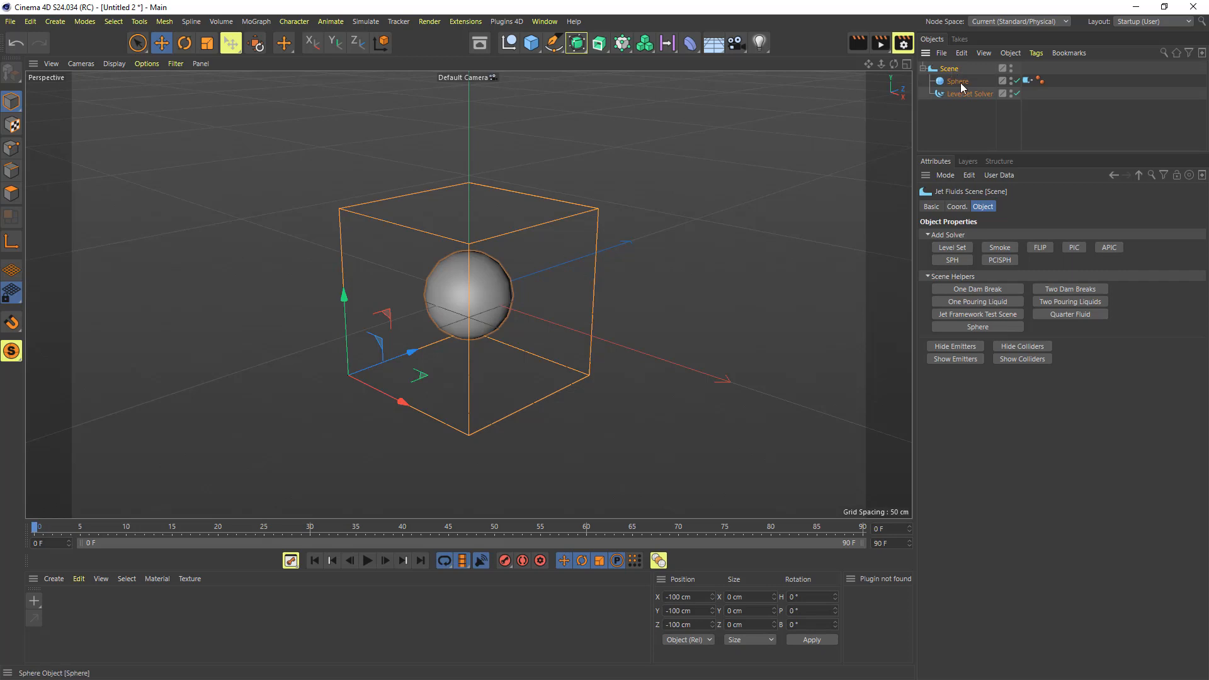
click(957, 80)
key(Delete)
click(956, 67)
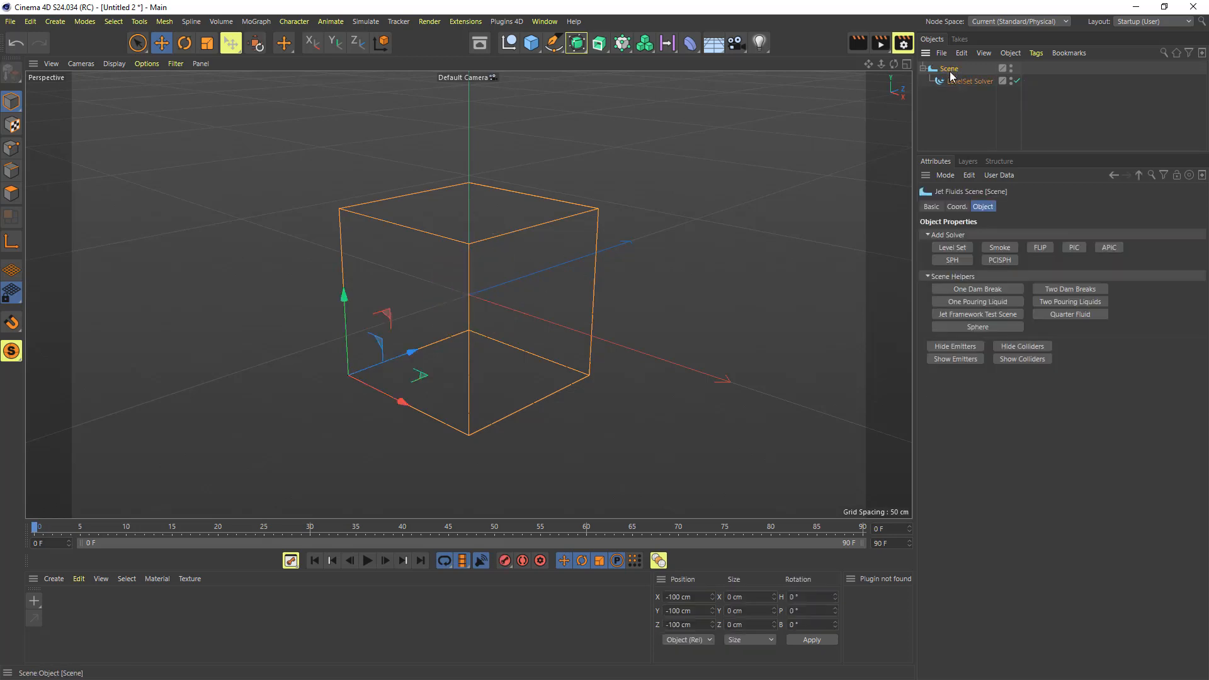
click(1062, 311)
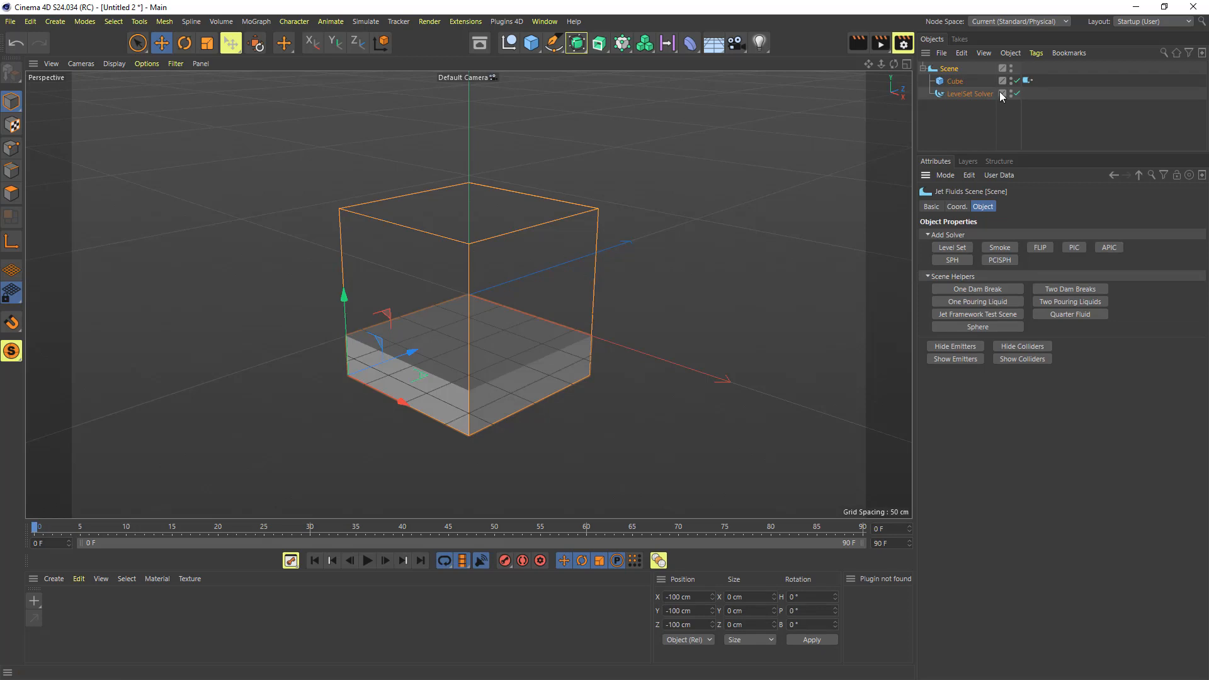
- Add a Radial Field and assign it to the field list in the LevelSet Solver's Forces settings
click(667, 44)
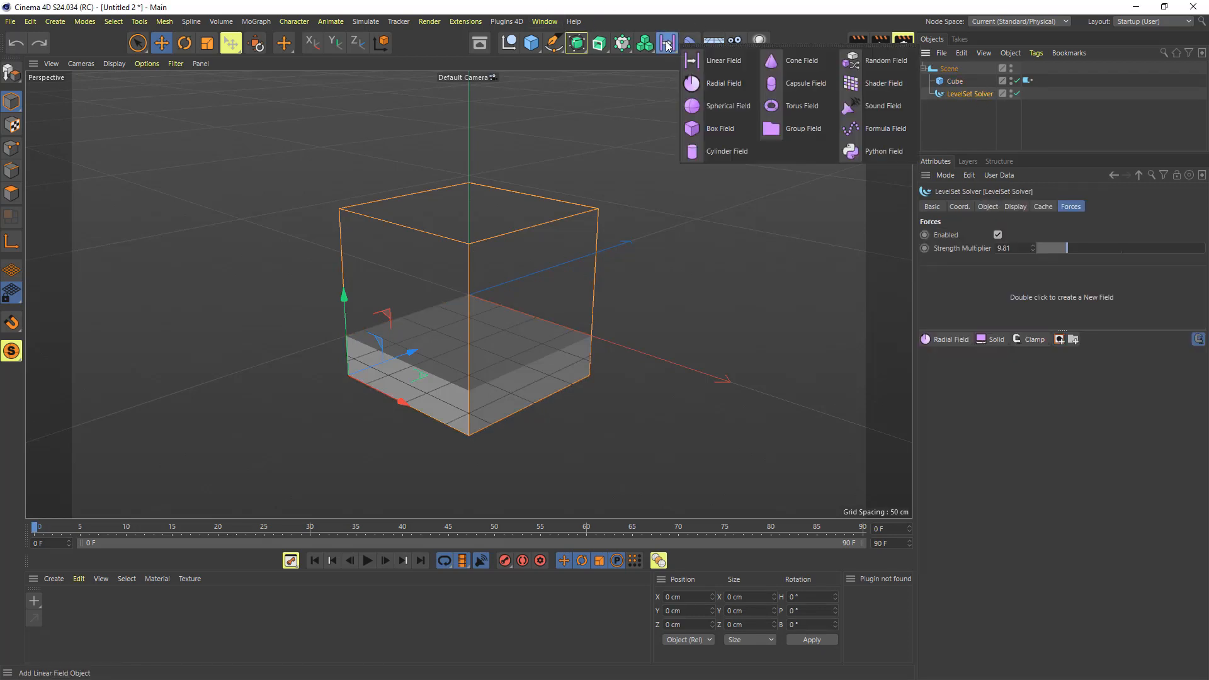
click(724, 84)
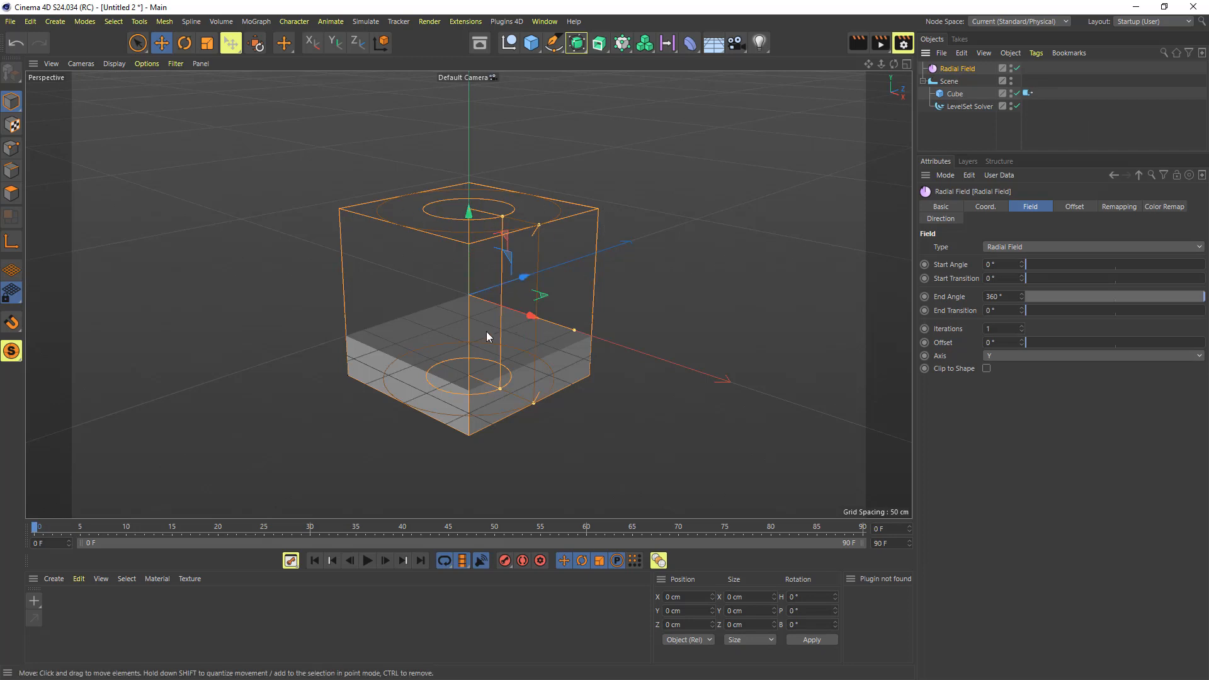
click(969, 106)
drag(961, 68, 999, 294)
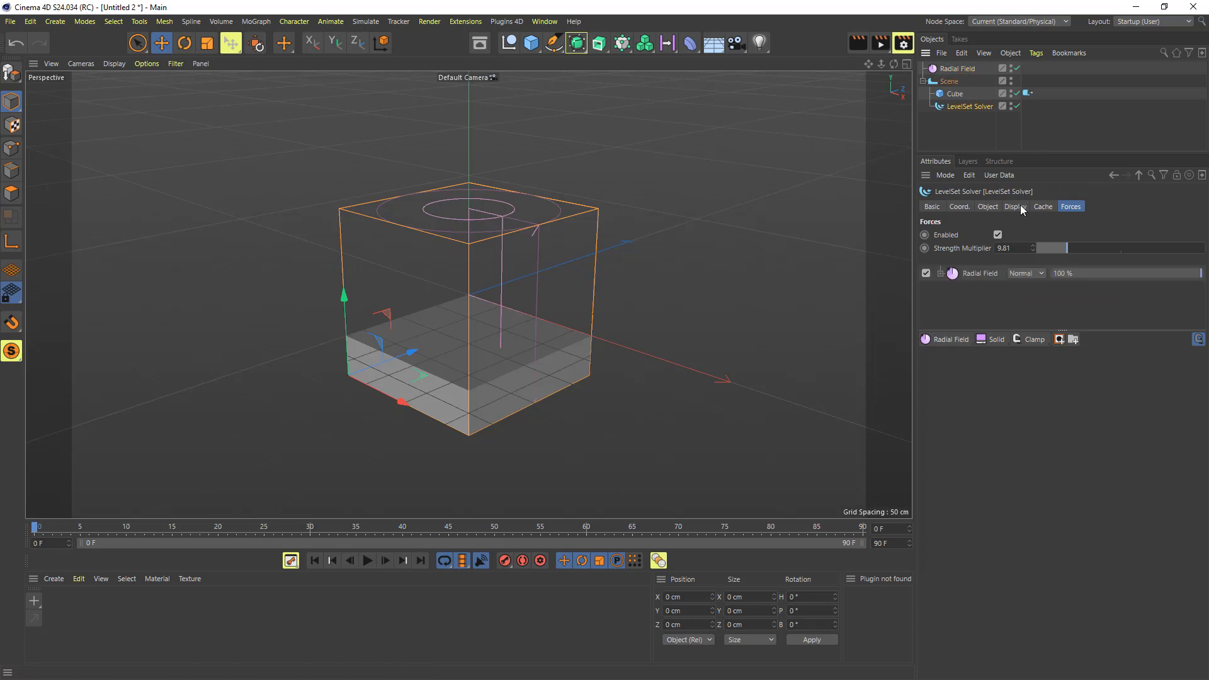
- Cache the LevelSet Solver to about frame 11 and reopen its Forces settings
click(1042, 206)
click(955, 235)
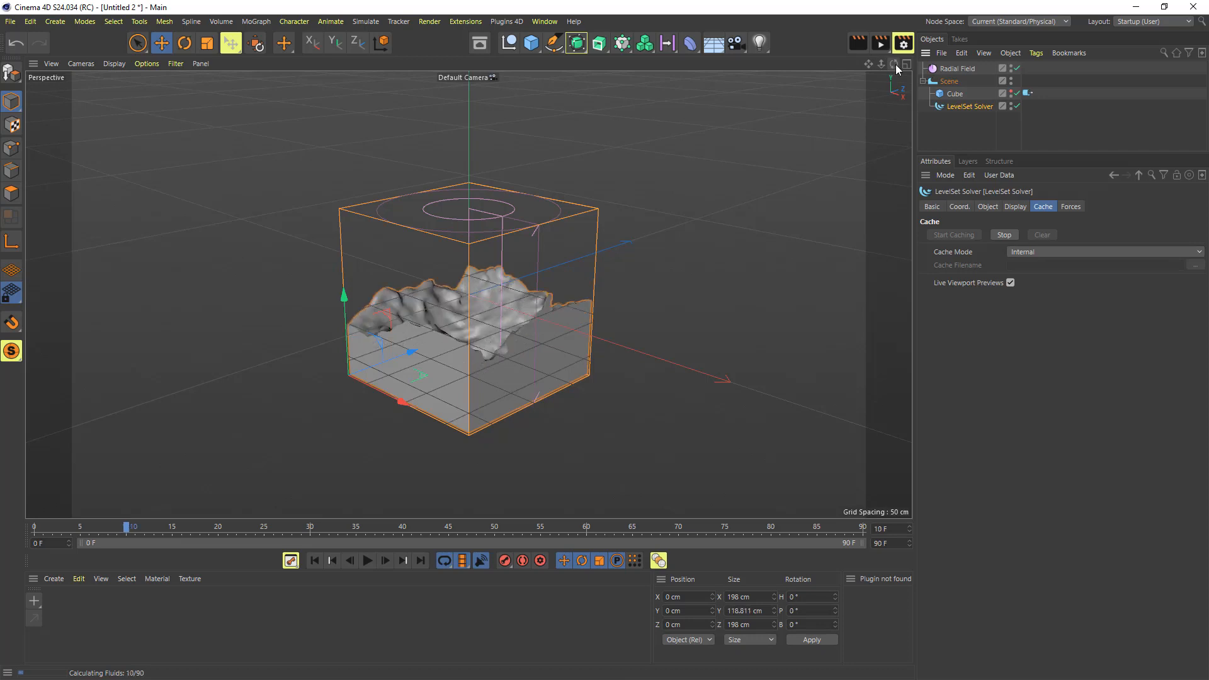
click(1003, 234)
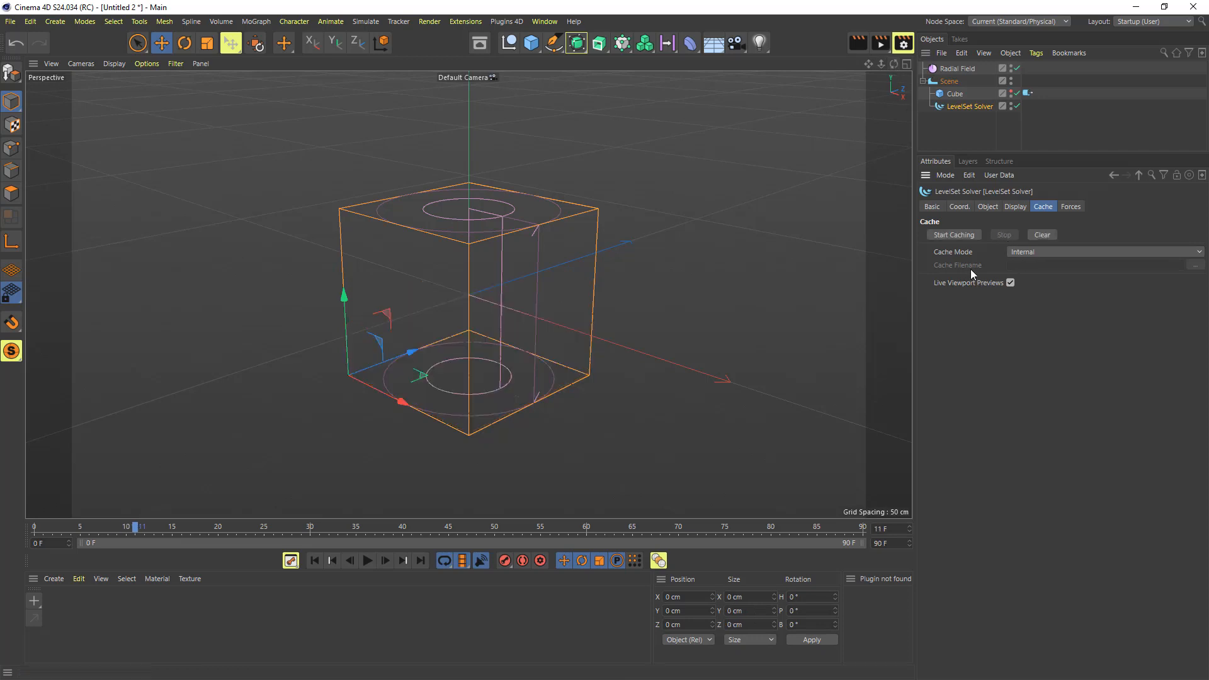
click(1071, 206)
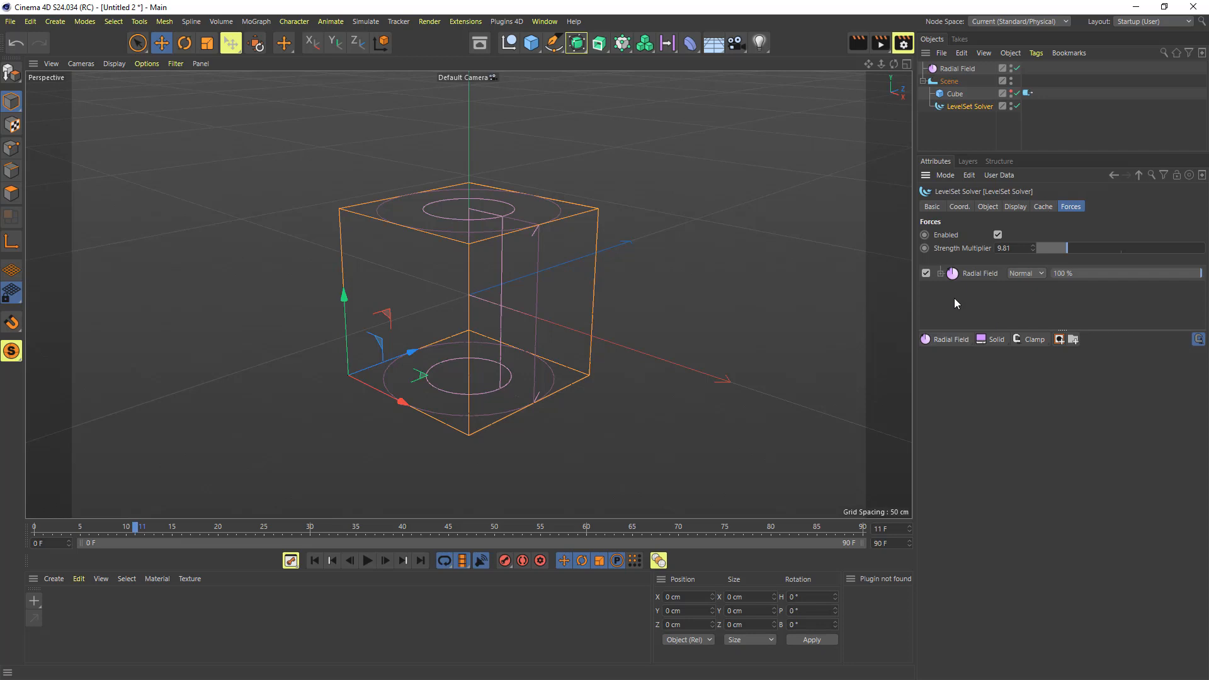